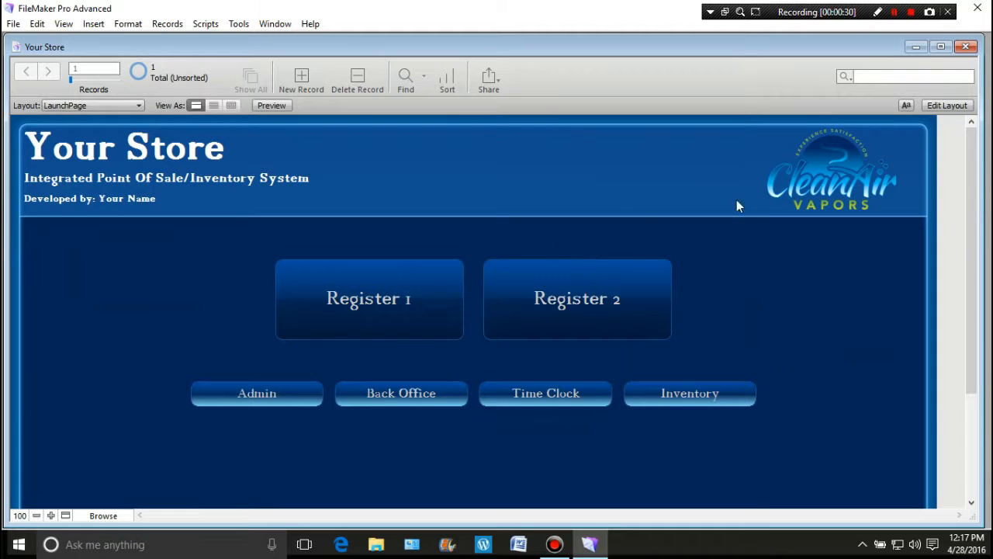
Switch to layout editing and duplicate the LaunchPage layout in the layout manager
{"action": "left_click", "coordinate": [944, 104]}
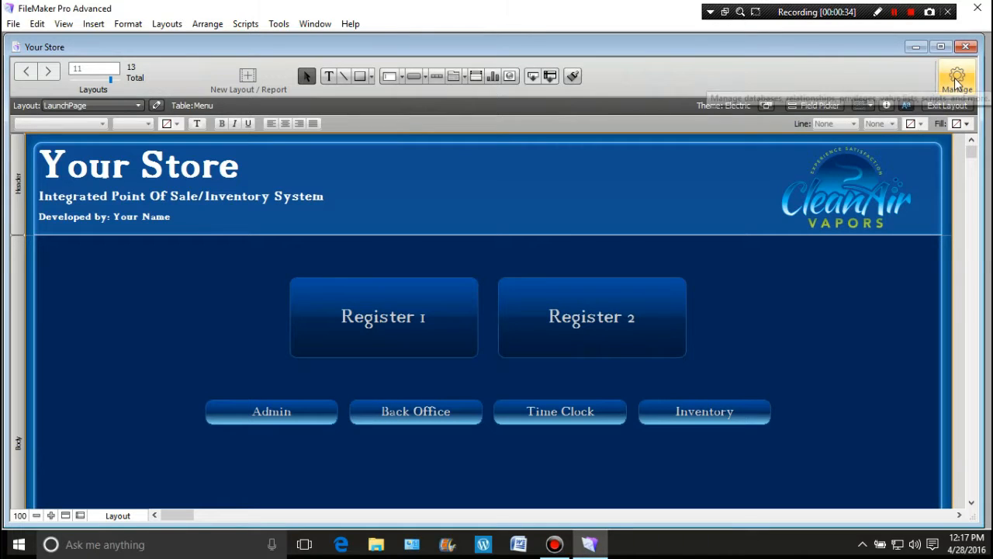
{"action": "left_click", "coordinate": [957, 82]}
{"action": "left_click", "coordinate": [909, 153]}
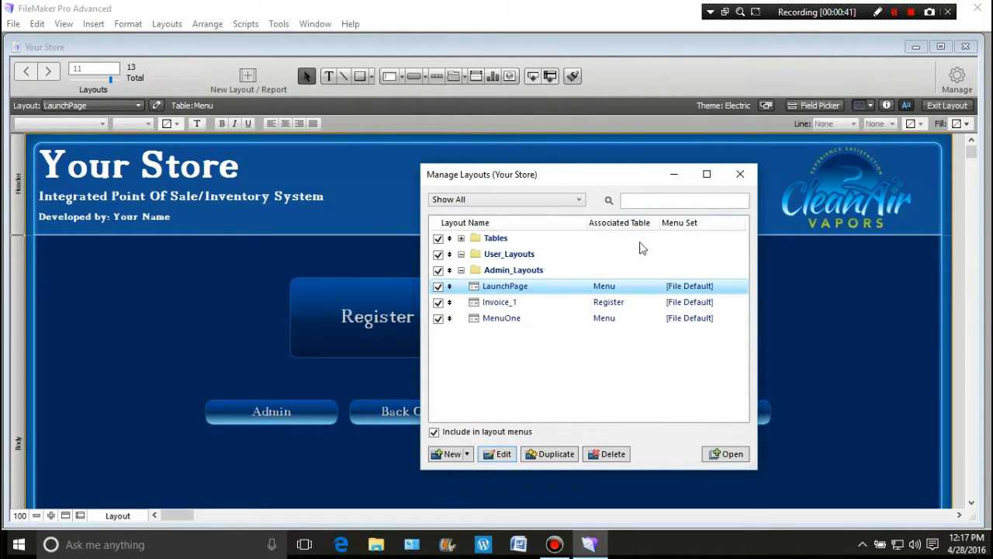
{"action": "left_click", "coordinate": [497, 288]}
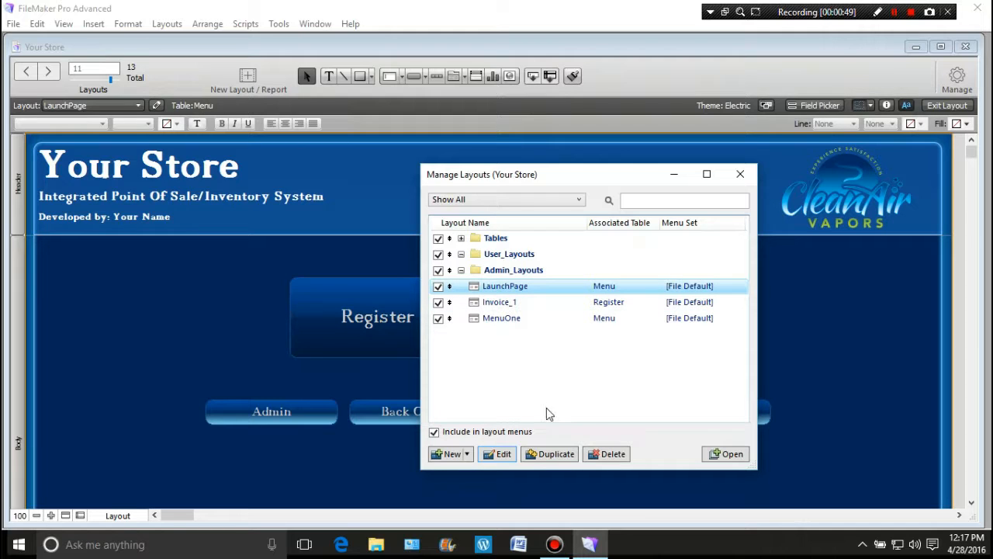
{"action": "left_click", "coordinate": [557, 458]}
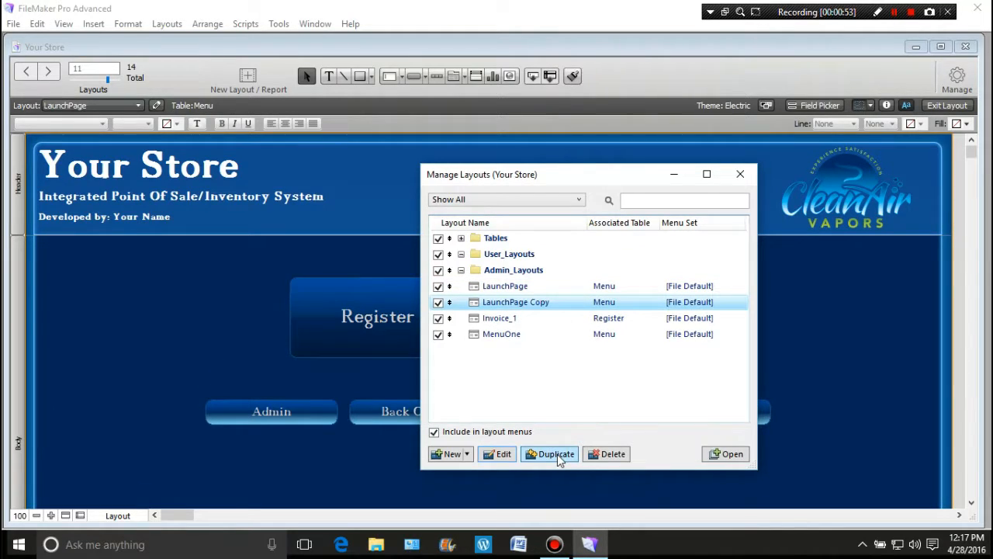
Rename the duplicated LaunchPage layout as Inventory_Modifier
{"action": "left_click", "coordinate": [500, 454]}
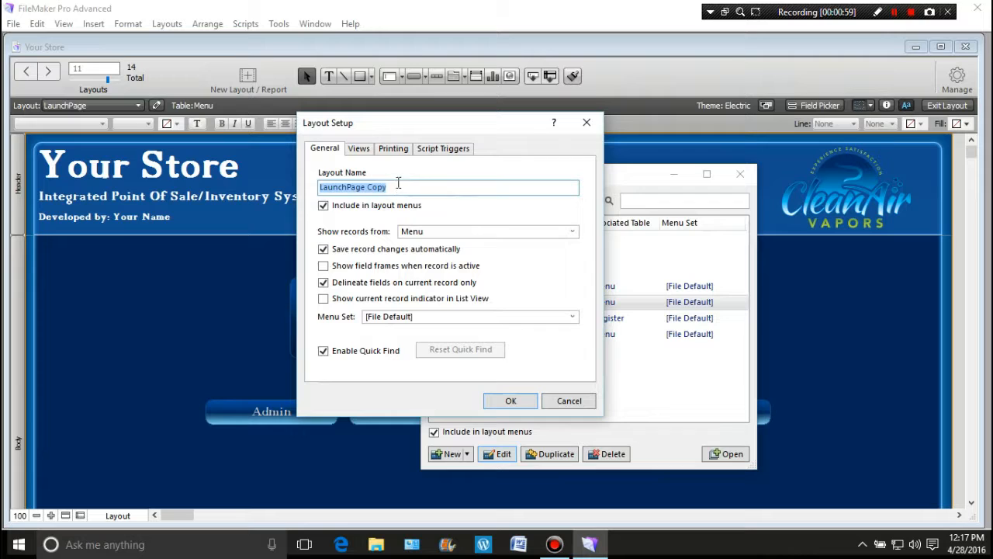
{"action": "left_click_drag", "start_coordinate": [393, 188], "coordinate": [321, 189]}
{"action": "type", "text": "Inven"}
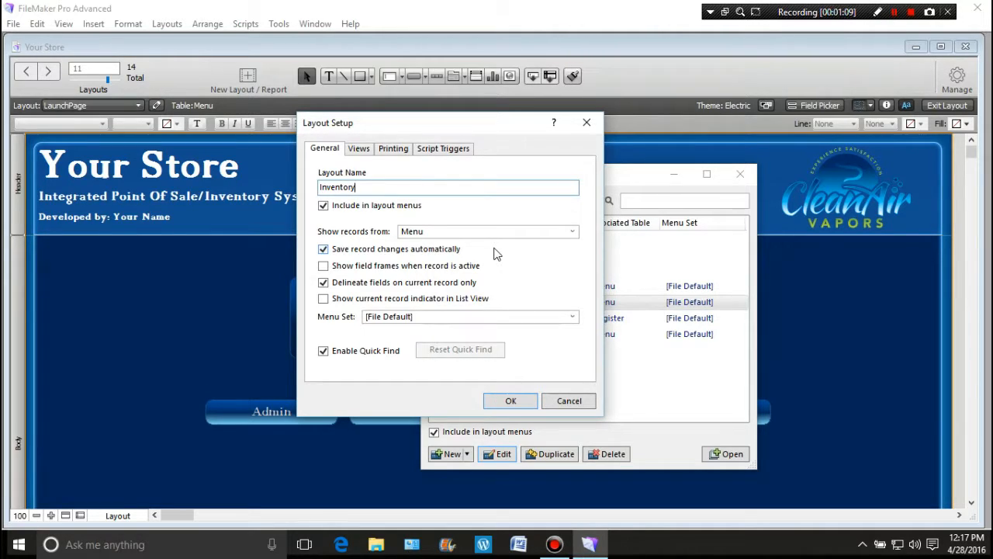
{"action": "type", "text": "tory"}
{"action": "type", "text": "difier"}
Set the Inventory_Modifier layout to show records from the Inventory table, save the setup and close the layout manager
{"action": "left_click", "coordinate": [573, 231]}
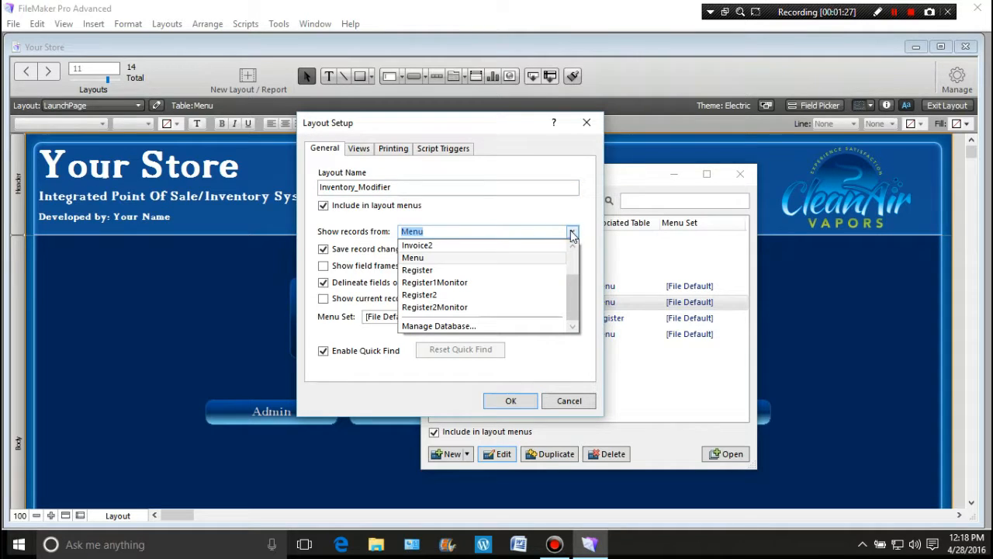
{"action": "left_click_drag", "start_coordinate": [575, 293], "coordinate": [575, 281]}
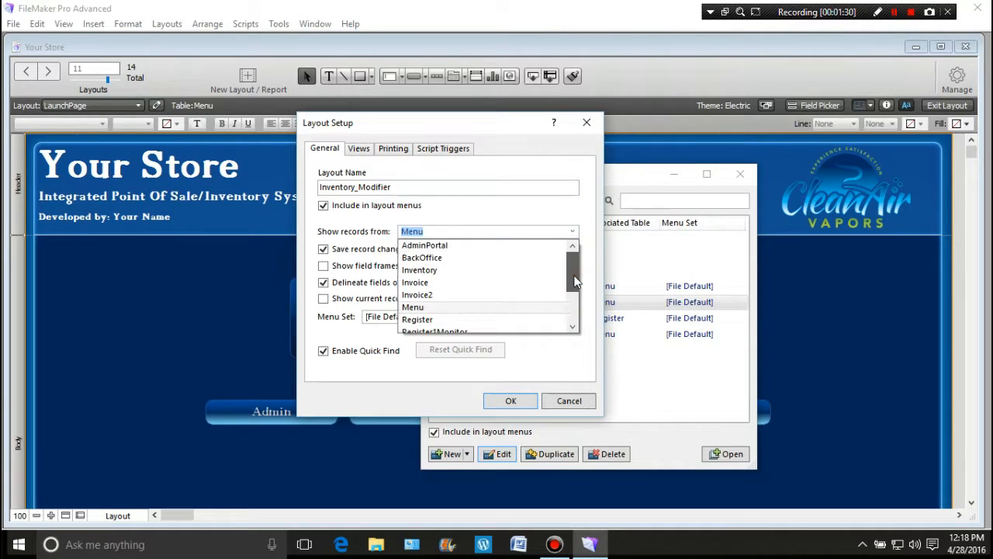
{"action": "left_click", "coordinate": [429, 270]}
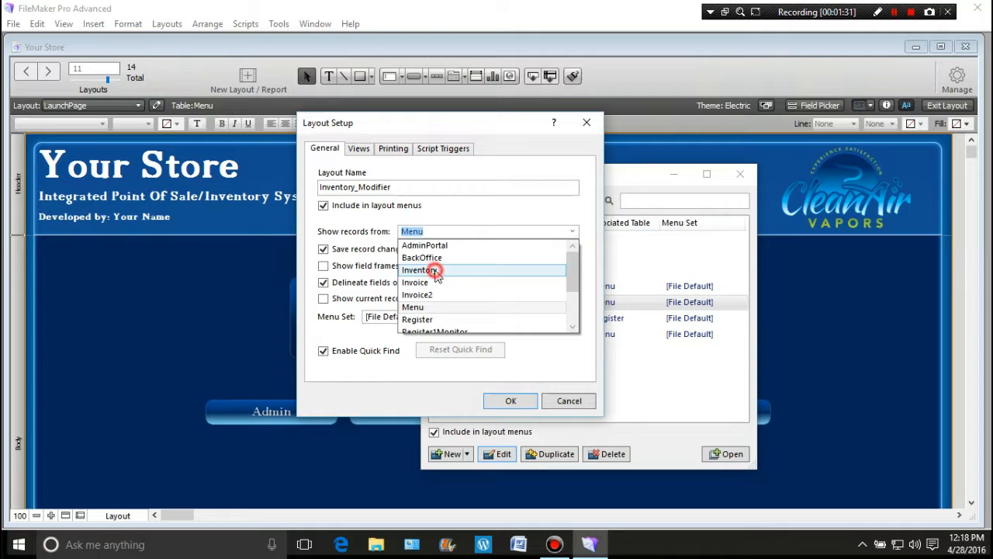
{"action": "left_click", "coordinate": [508, 402]}
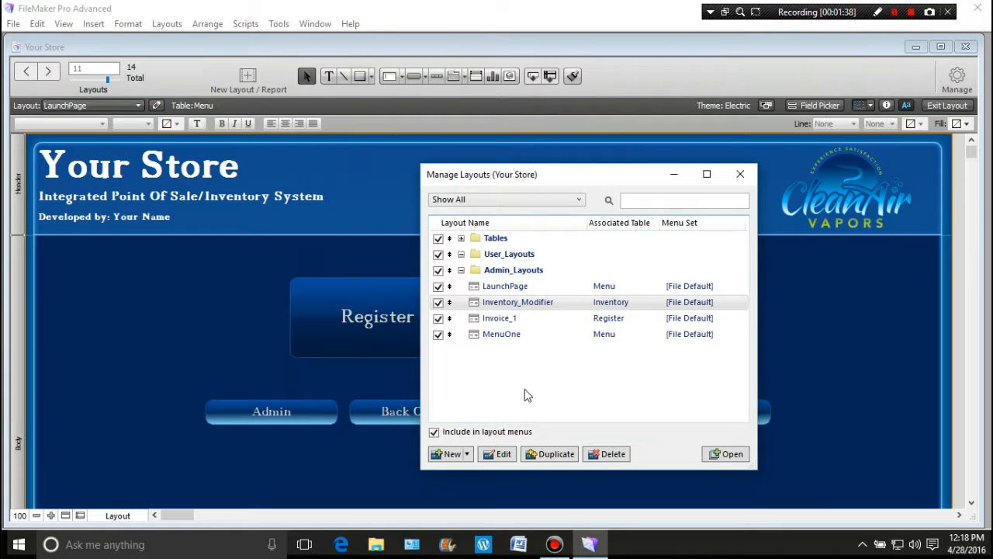
{"action": "left_click", "coordinate": [740, 174]}
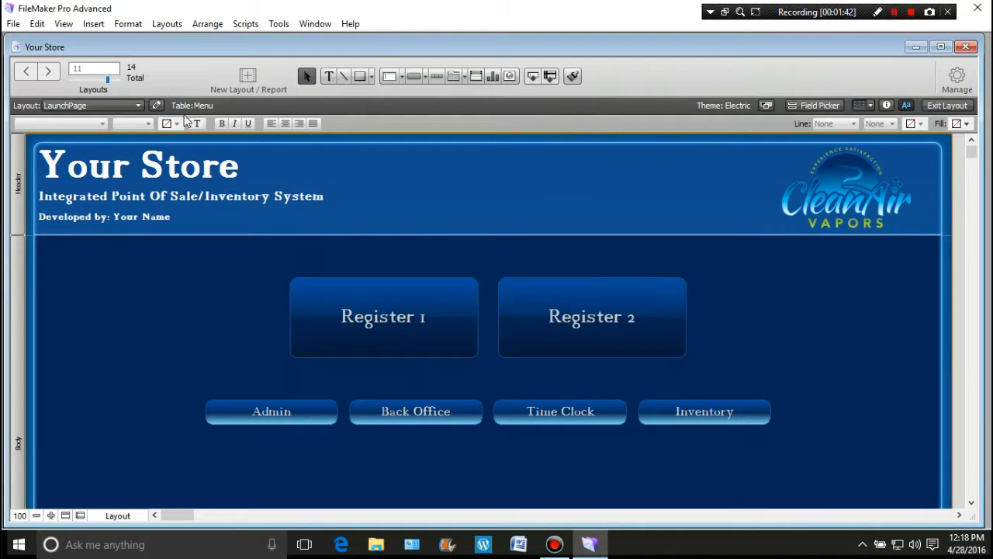
Open the Inventory_Modifier layout and delete the two register buttons and the four navigation buttons from its body
{"action": "left_click", "coordinate": [138, 105]}
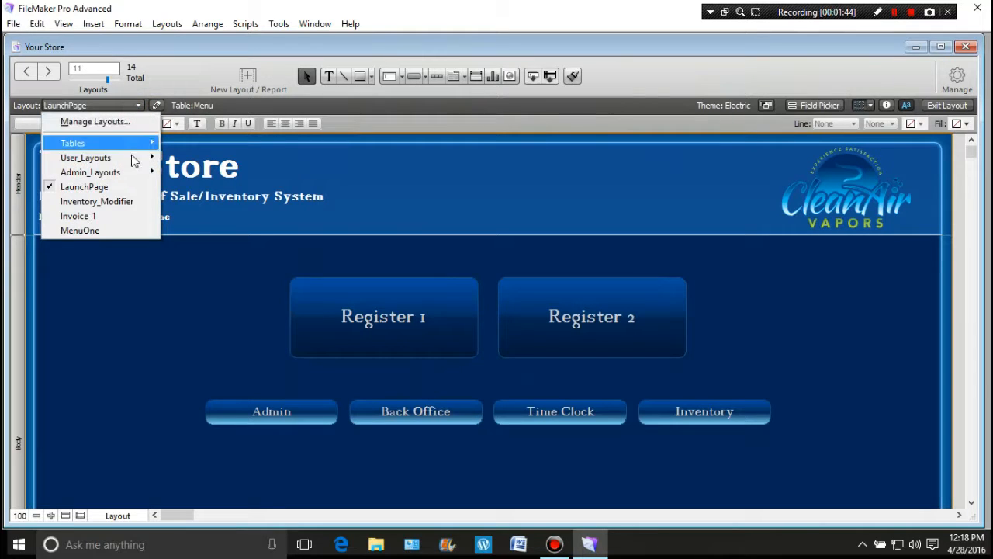
{"action": "left_click", "coordinate": [129, 208]}
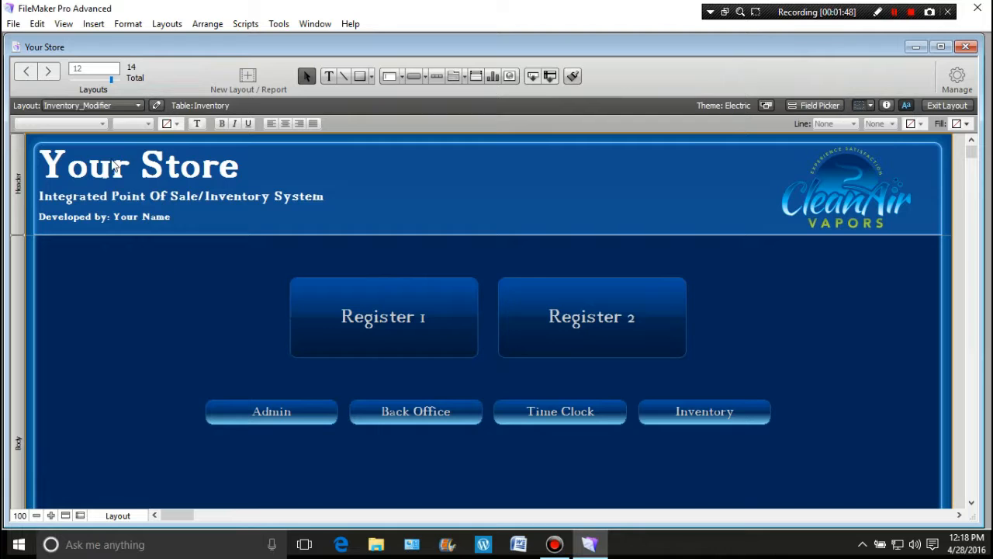
{"action": "left_click_drag", "start_coordinate": [204, 266], "coordinate": [814, 449]}
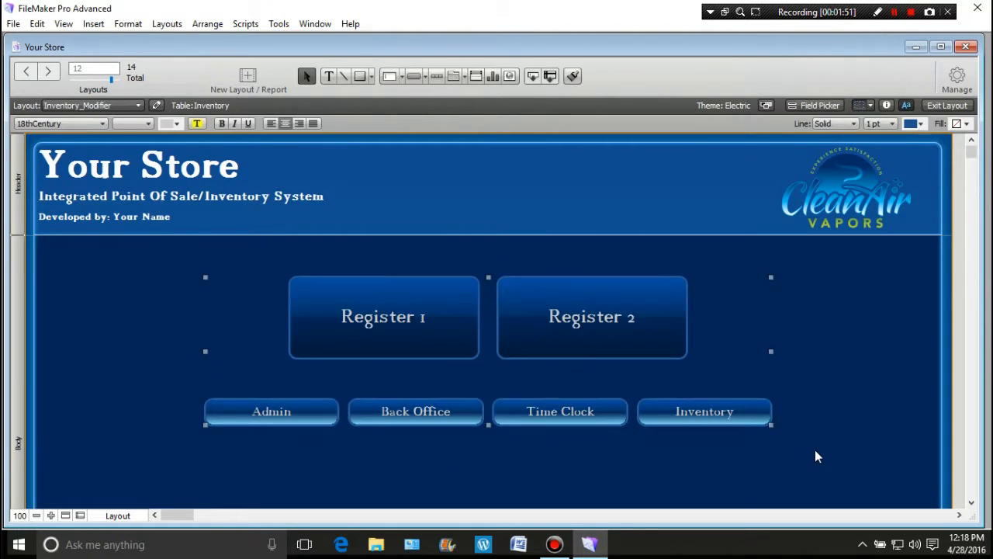
{"action": "key", "text": "Delete"}
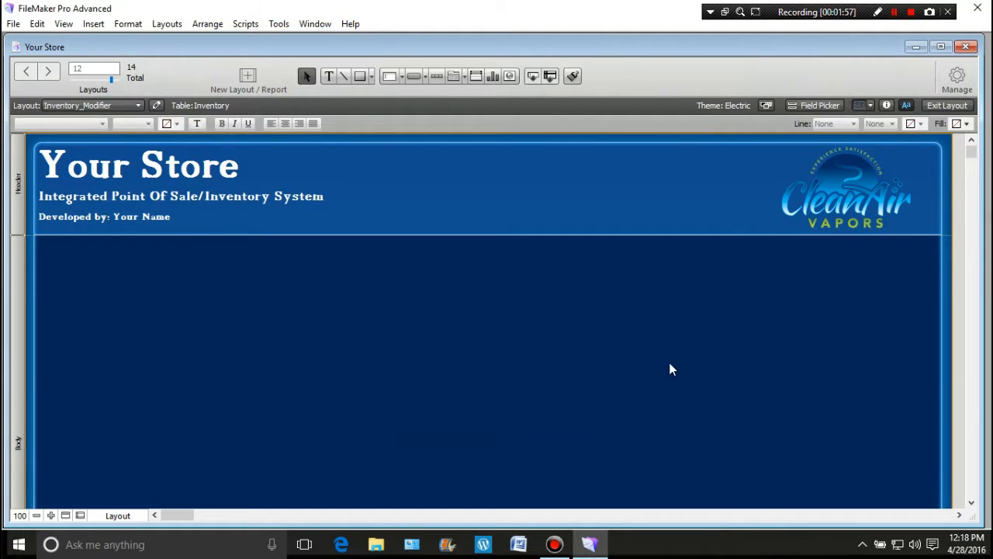
Place the Id, ProductId and ProductSku fields without labels, stacked in a column at the left of the layout body
{"action": "left_click", "coordinate": [819, 106]}
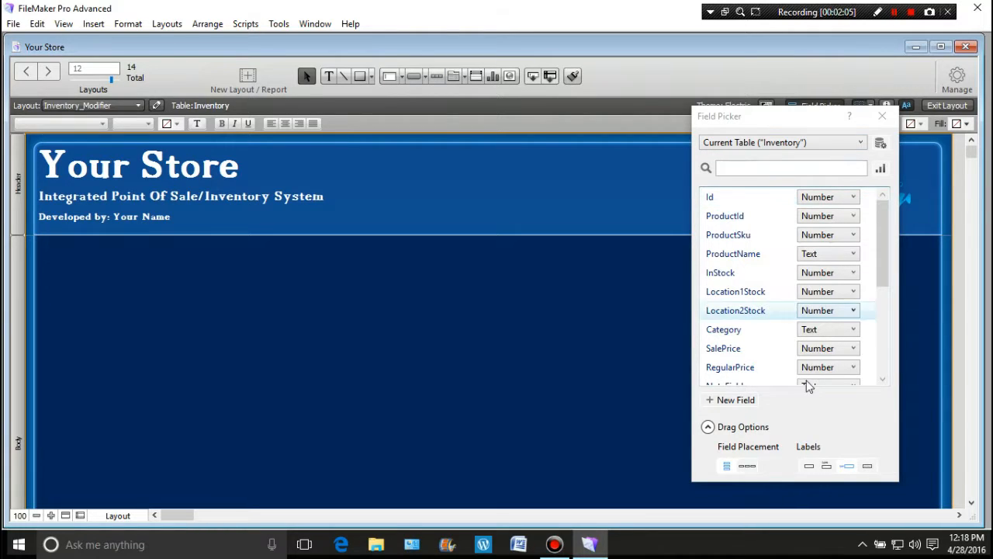
{"action": "left_click", "coordinate": [810, 471]}
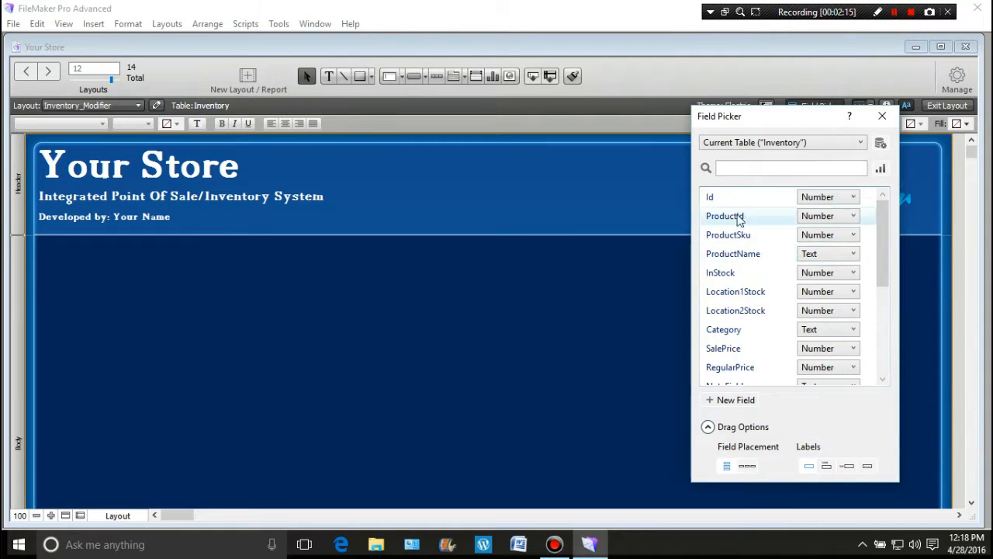
{"action": "left_click_drag", "start_coordinate": [723, 197], "coordinate": [105, 259]}
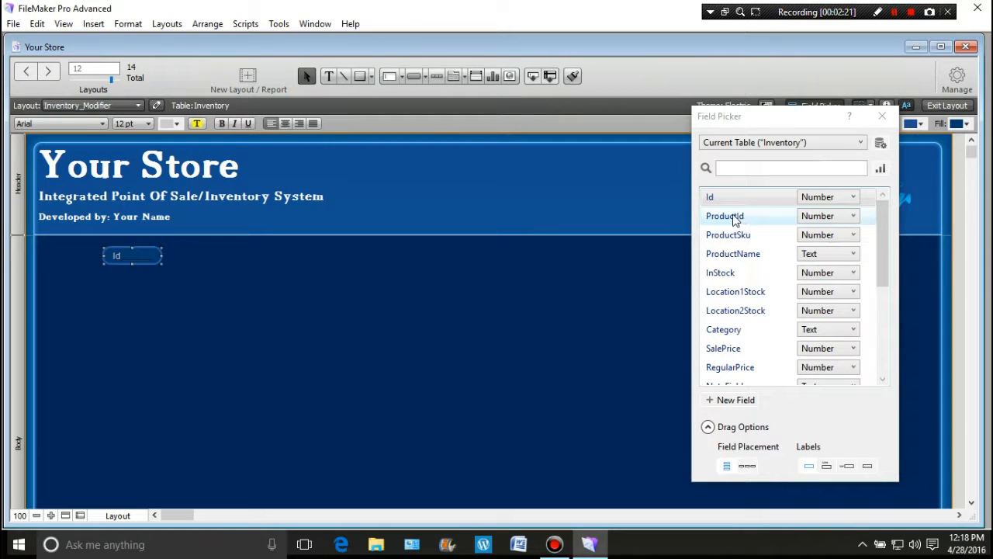
{"action": "left_click_drag", "start_coordinate": [731, 216], "coordinate": [107, 280]}
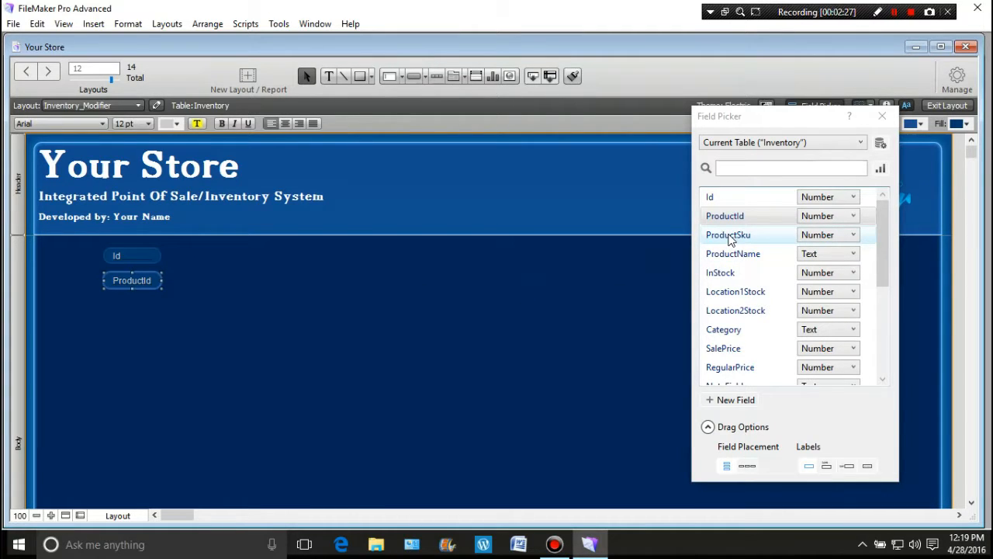
{"action": "left_click_drag", "start_coordinate": [729, 239], "coordinate": [106, 298]}
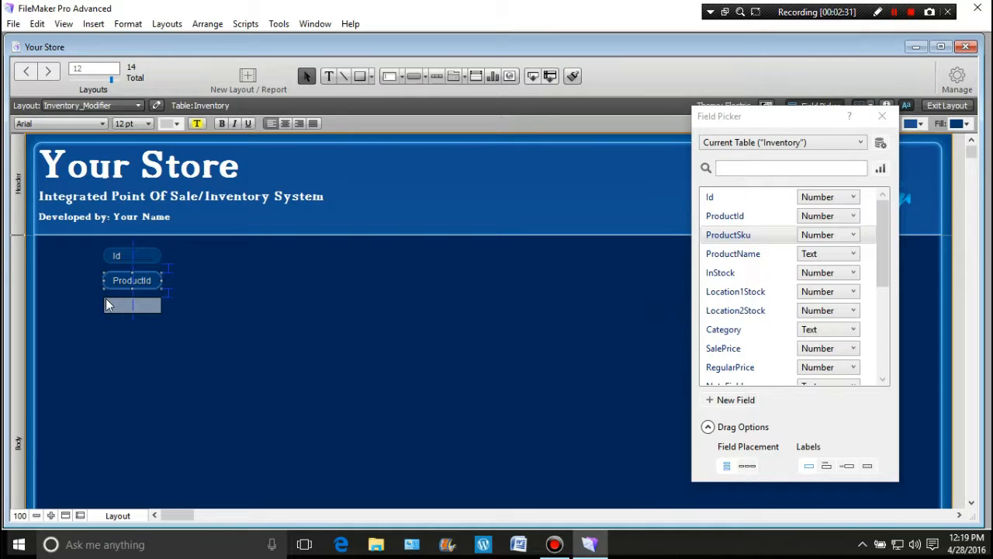
{"action": "left_click", "coordinate": [295, 333]}
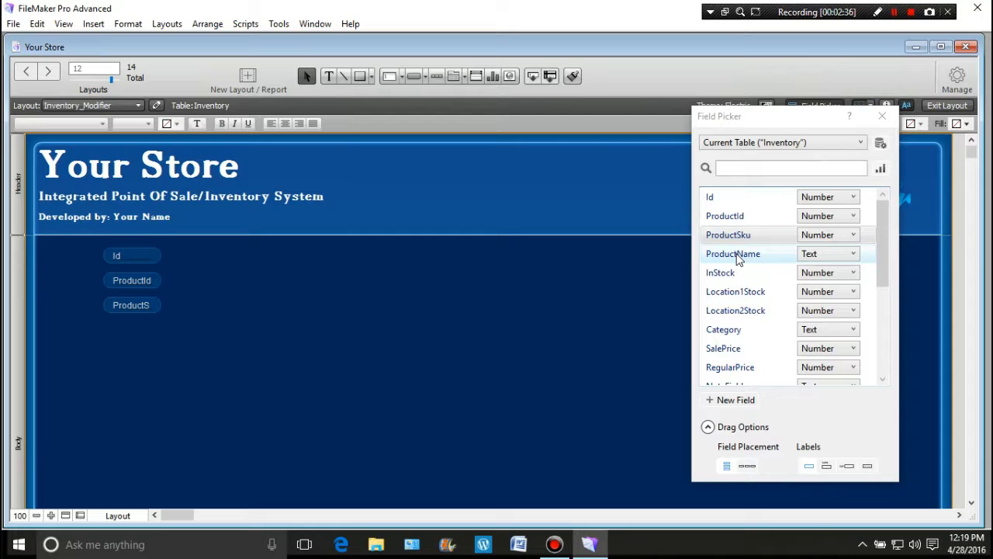
Place ProductName beside the Id field, and stack InStock, Location1Stock and Location2Stock in a column below the logo
{"action": "left_click_drag", "start_coordinate": [737, 257], "coordinate": [214, 253]}
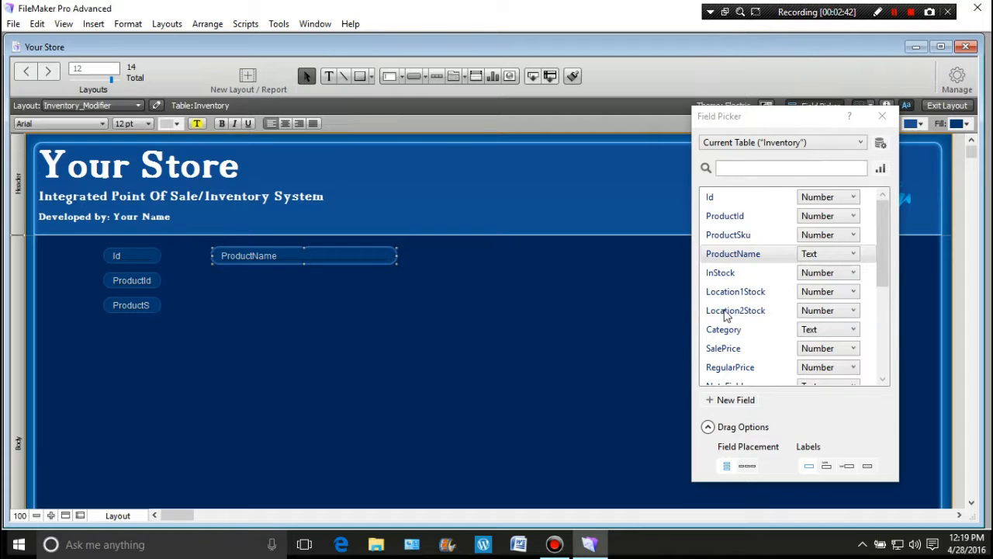
{"action": "left_click_drag", "start_coordinate": [825, 120], "coordinate": [600, 89]}
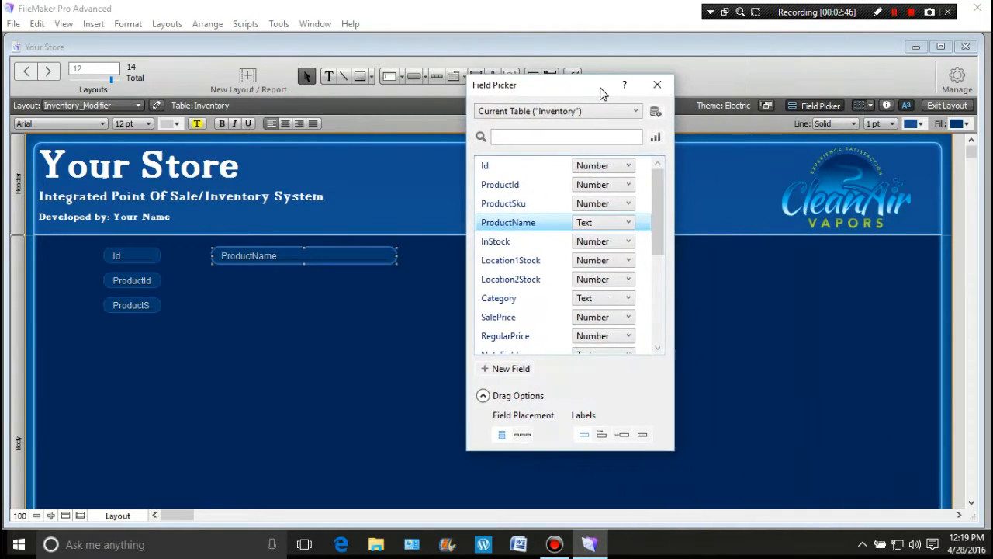
{"action": "left_click_drag", "start_coordinate": [512, 242], "coordinate": [825, 250]}
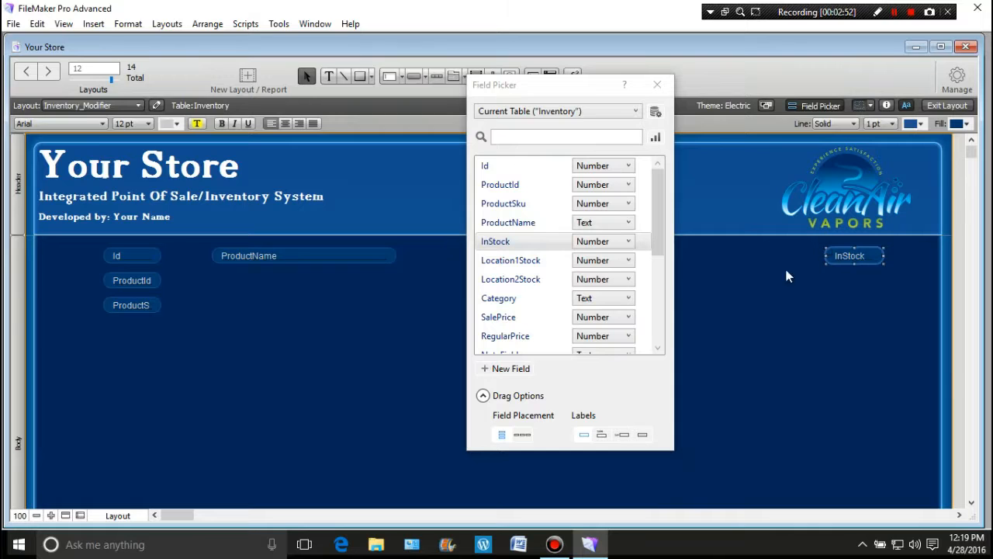
{"action": "left_click_drag", "start_coordinate": [504, 267], "coordinate": [827, 273]}
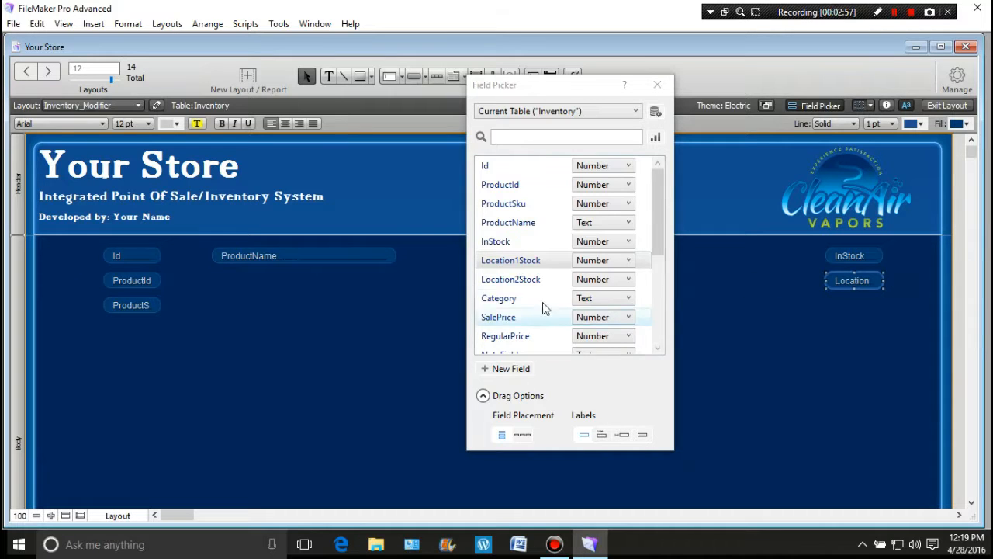
{"action": "left_click_drag", "start_coordinate": [505, 280], "coordinate": [826, 299]}
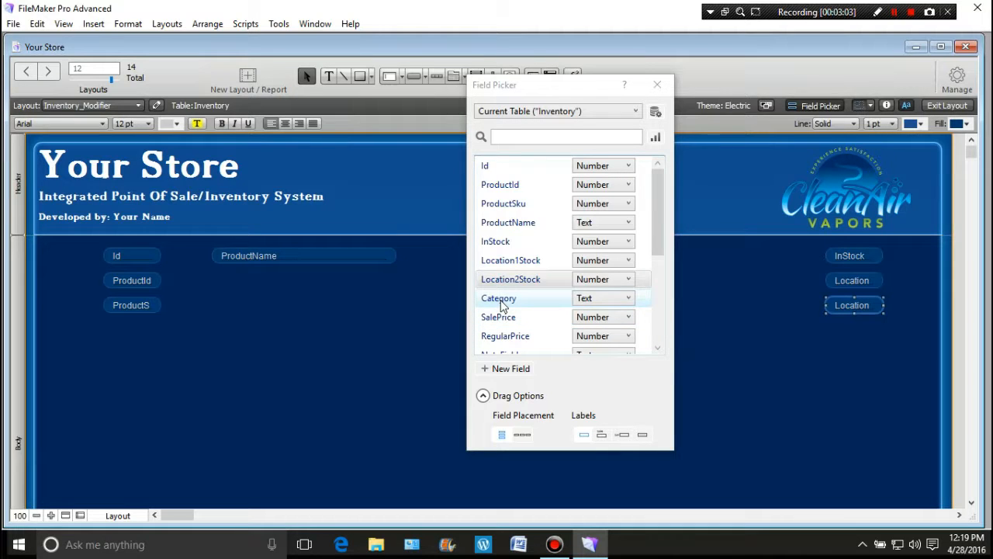
Place Category and NoteField under ProductName, SalePrice below the stock column, and RegularPrice to the left of SalePrice
{"action": "left_click_drag", "start_coordinate": [501, 305], "coordinate": [215, 281]}
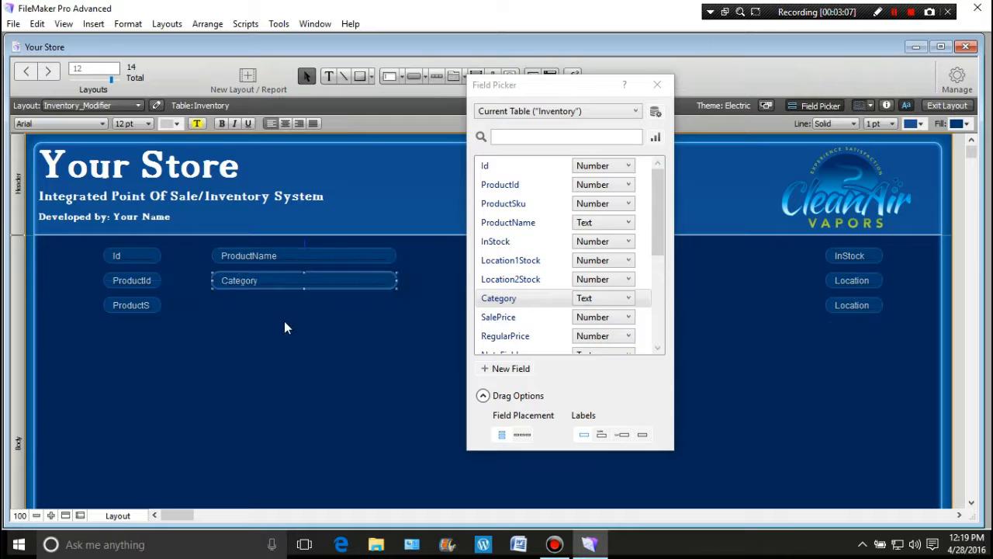
{"action": "left_click", "coordinate": [572, 93]}
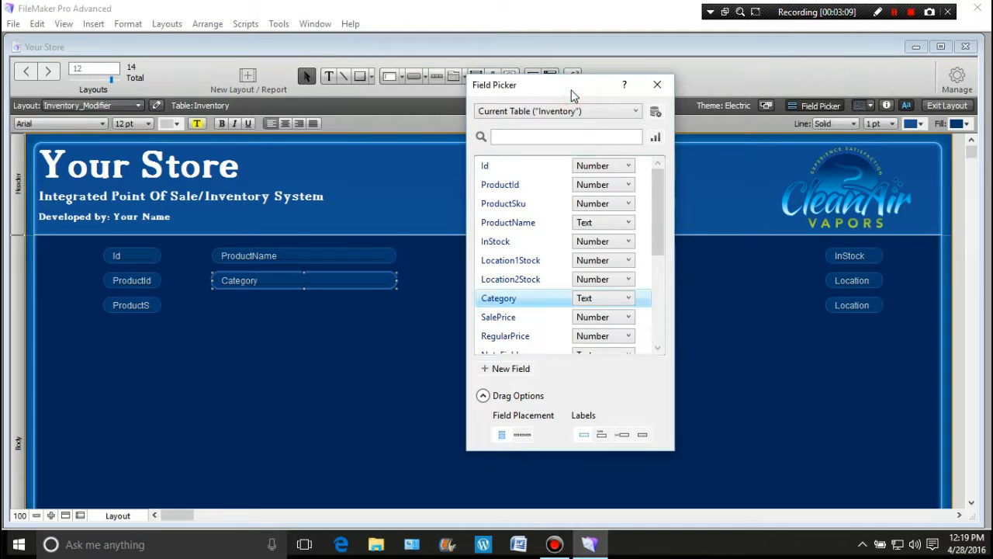
{"action": "left_click_drag", "start_coordinate": [665, 200], "coordinate": [662, 243]}
{"action": "left_click", "coordinate": [497, 243]}
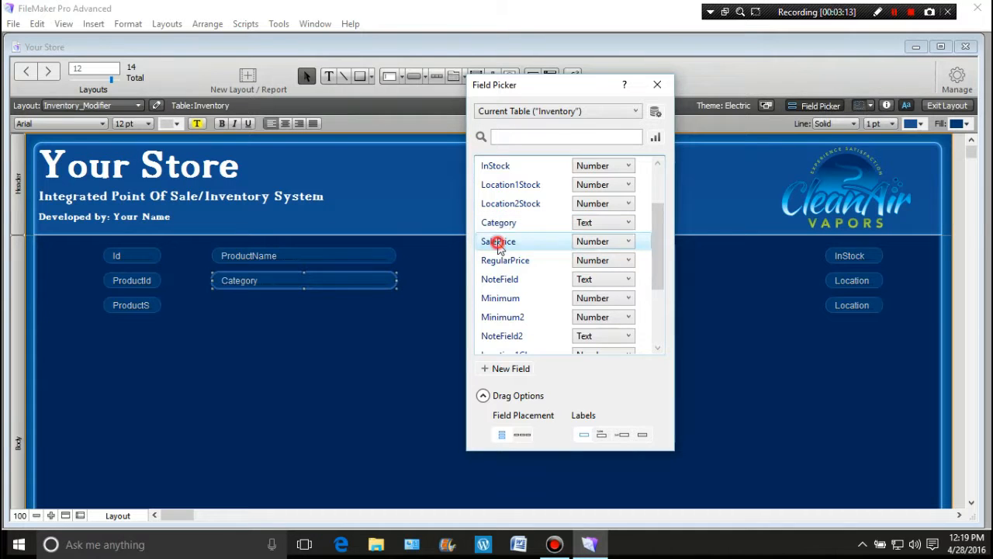
{"action": "left_click_drag", "start_coordinate": [497, 243], "coordinate": [827, 328]}
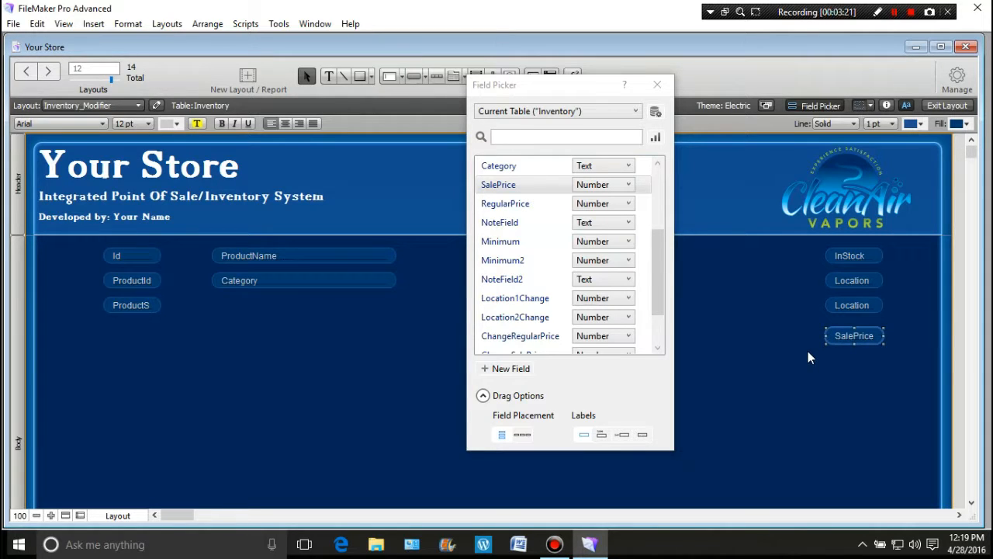
{"action": "left_click_drag", "start_coordinate": [500, 203], "coordinate": [745, 328]}
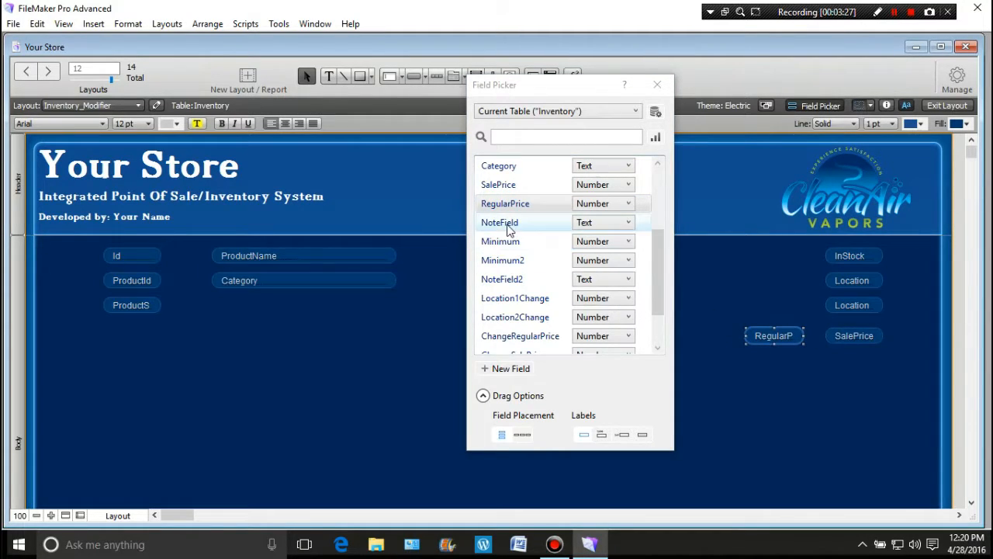
{"action": "left_click_drag", "start_coordinate": [505, 221], "coordinate": [213, 303]}
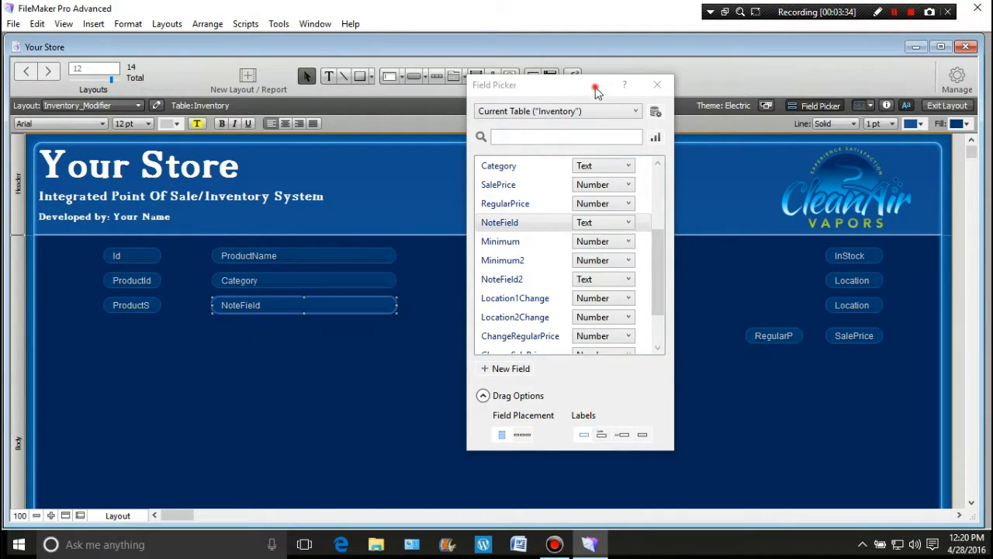
Place the Minimum and Minimum2 fields side by side in the top field row, between ProductName and InStock
{"action": "mouse_move", "coordinate": [597, 85]}
{"action": "left_mouse_down"}
{"action": "mouse_move", "coordinate": [517, 111]}
{"action": "mouse_move", "coordinate": [261, 116]}
{"action": "left_mouse_up"}
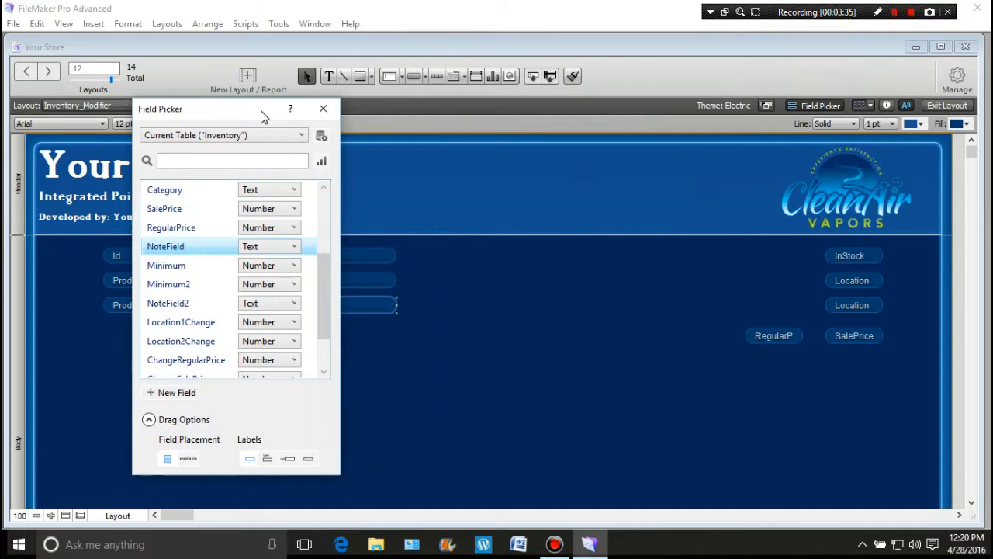
{"action": "left_click", "coordinate": [170, 266]}
{"action": "left_click_drag", "start_coordinate": [172, 268], "coordinate": [447, 253]}
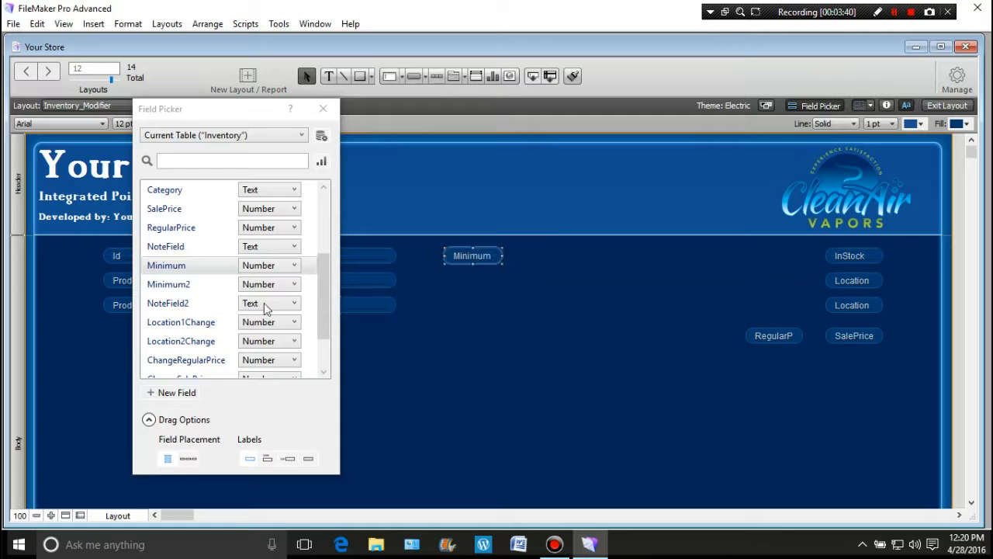
{"action": "left_click", "coordinate": [166, 284]}
{"action": "left_click_drag", "start_coordinate": [165, 284], "coordinate": [518, 252]}
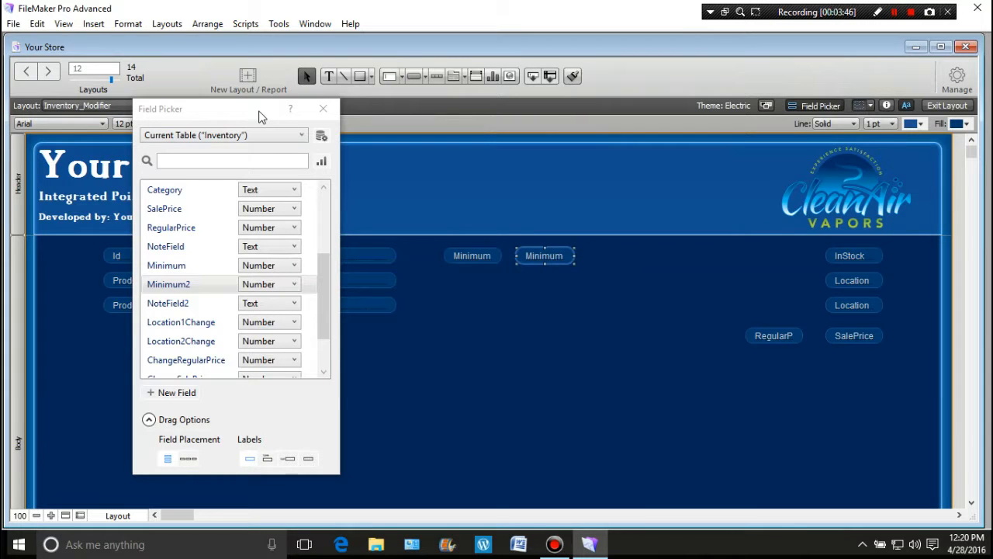
Place the NoteField2 field without a label directly under NoteField in the ProductName column
{"action": "left_click_drag", "start_coordinate": [260, 116], "coordinate": [578, 125]}
{"action": "left_click", "coordinate": [516, 292]}
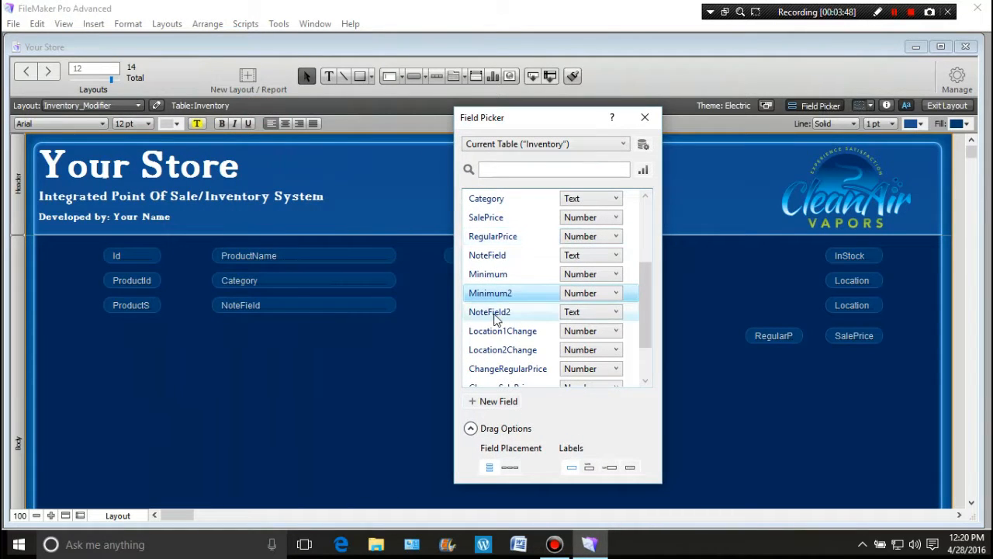
{"action": "left_click_drag", "start_coordinate": [496, 318], "coordinate": [215, 322]}
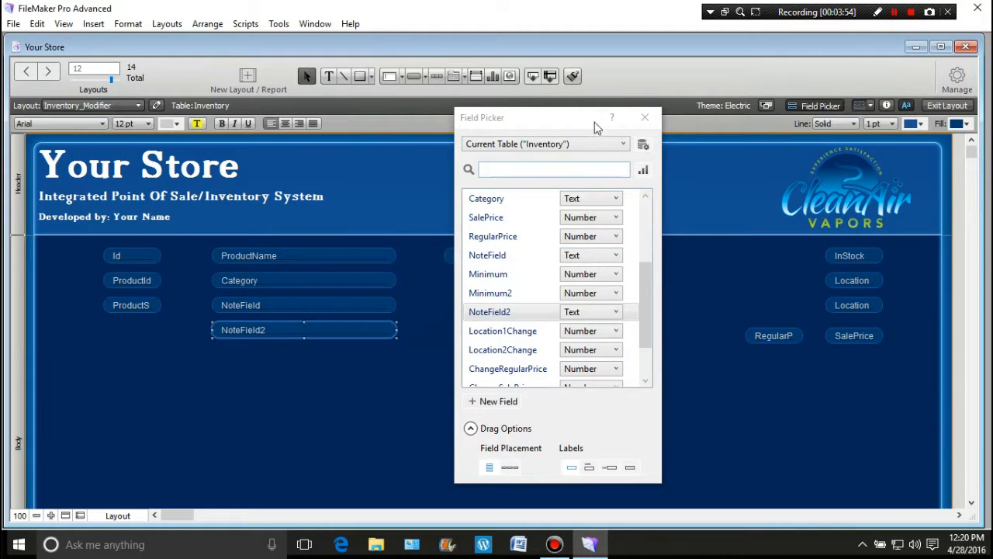
Shift RegularPrice and SalePrice lower in the body, and place Location1Change and Location2Change to the left of their matching location stock fields
{"action": "left_click_drag", "start_coordinate": [592, 118], "coordinate": [448, 106]}
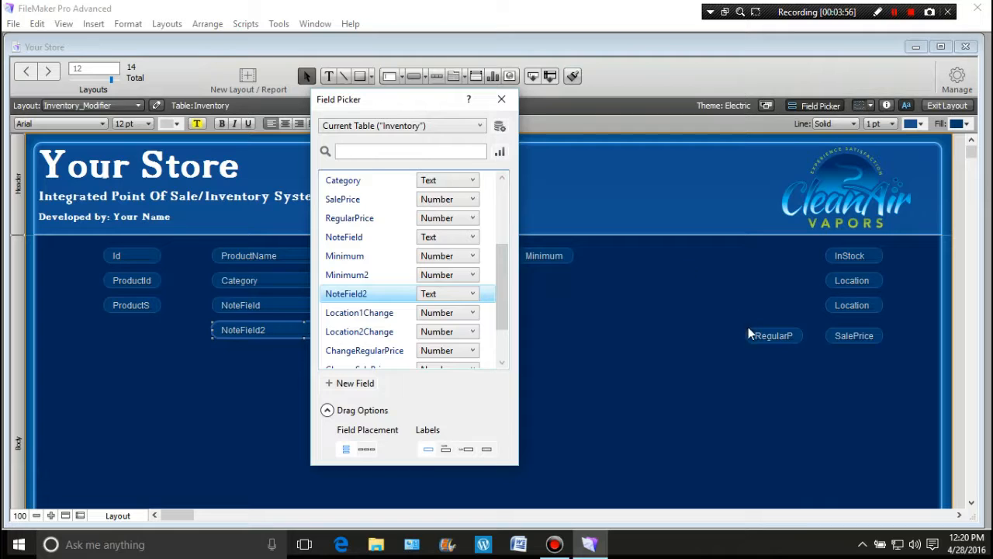
{"action": "left_click_drag", "start_coordinate": [768, 332], "coordinate": [854, 445]}
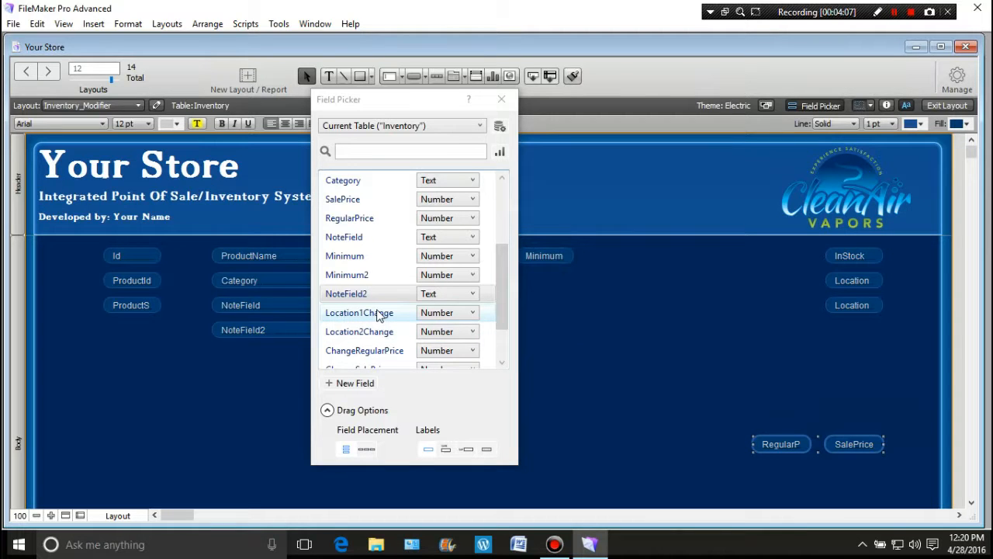
{"action": "left_click_drag", "start_coordinate": [378, 320], "coordinate": [739, 282]}
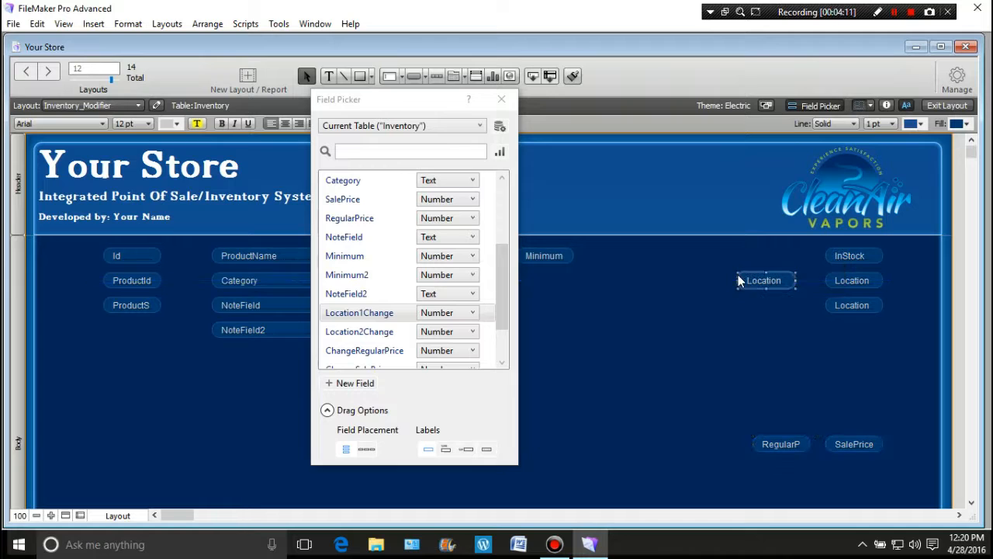
{"action": "left_click_drag", "start_coordinate": [365, 332], "coordinate": [740, 304]}
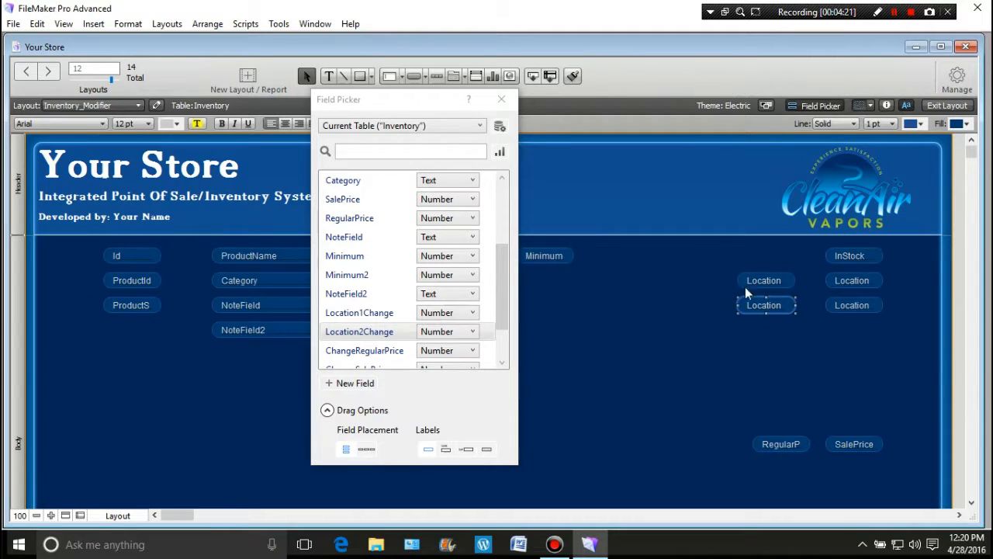
{"action": "left_click", "coordinate": [753, 356]}
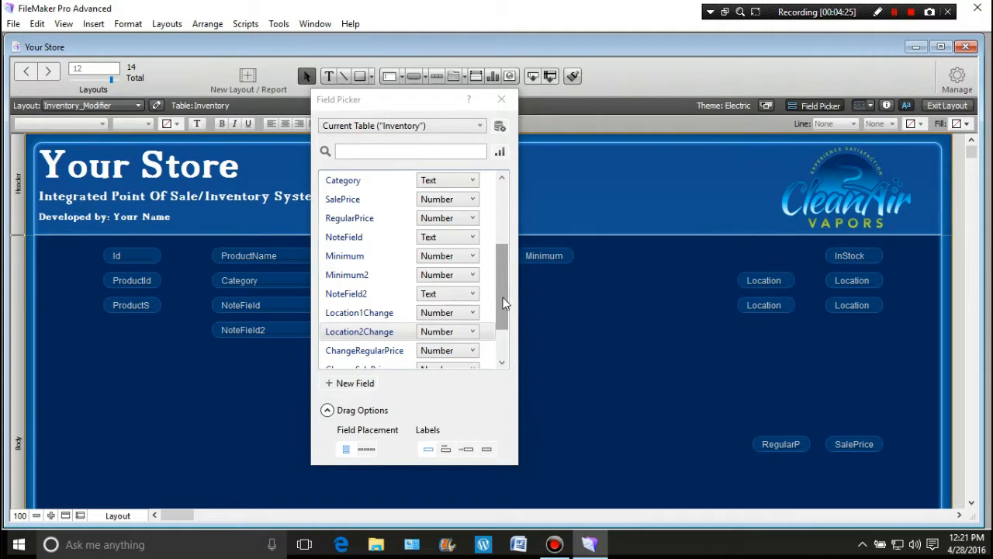
Stack RegularPrice above SalePrice below the stock column, with ChangeRegularPrice and ChangeSalePrice placed to their left
{"action": "scroll", "coordinate": [502, 303], "scroll_direction": "down", "scroll_amount": 2}
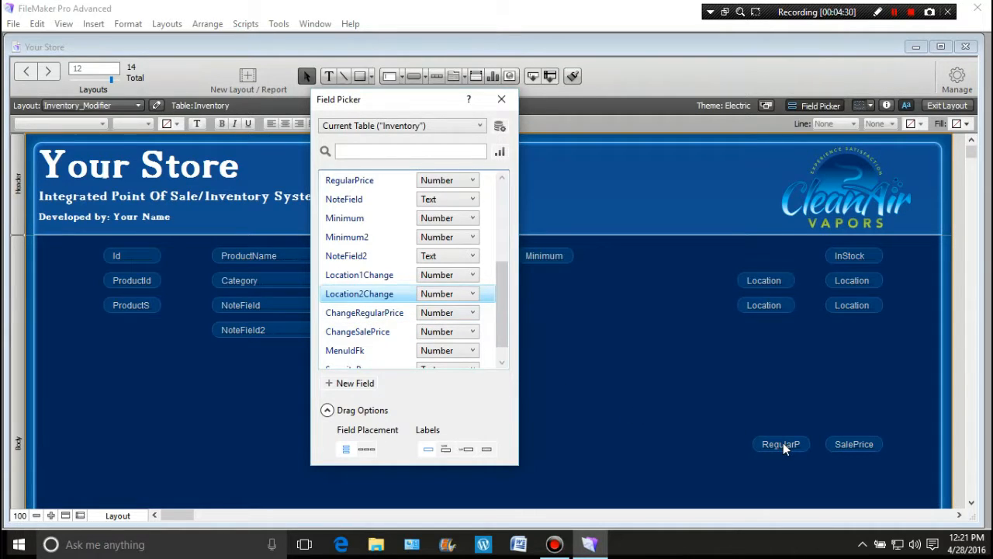
{"action": "left_click_drag", "start_coordinate": [783, 442], "coordinate": [858, 353]}
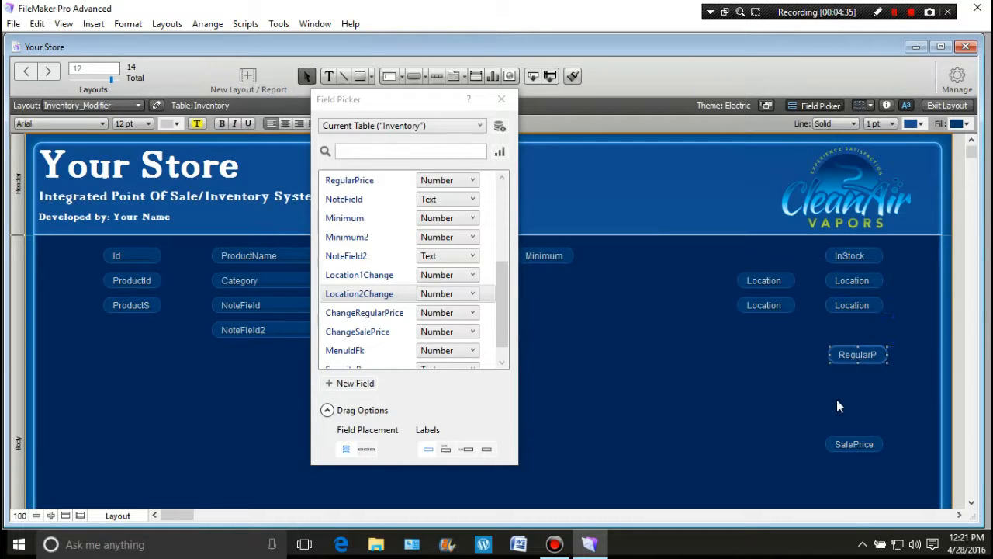
{"action": "left_click_drag", "start_coordinate": [377, 318], "coordinate": [738, 355]}
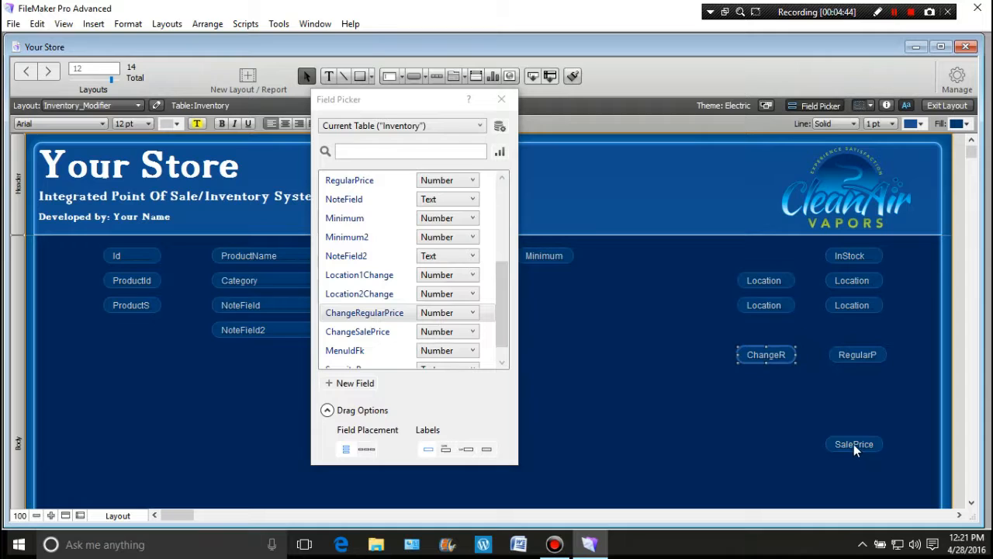
{"action": "left_click_drag", "start_coordinate": [854, 444], "coordinate": [856, 380]}
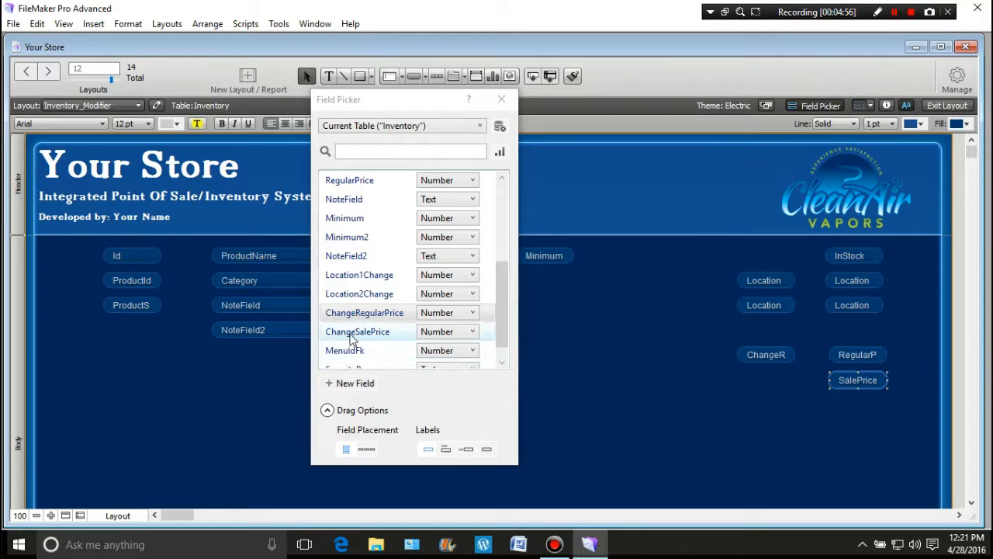
{"action": "left_click_drag", "start_coordinate": [349, 332], "coordinate": [741, 379]}
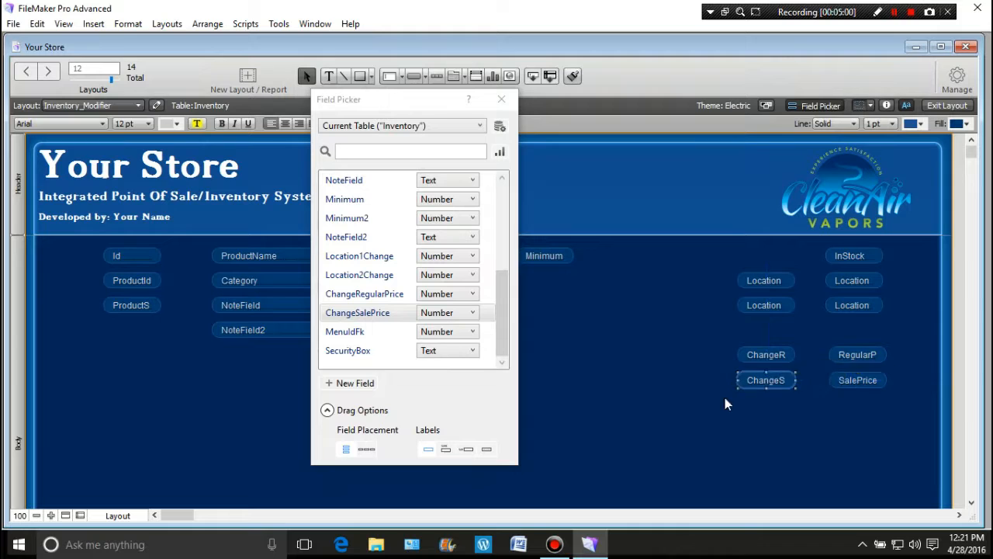
{"action": "left_click", "coordinate": [715, 416]}
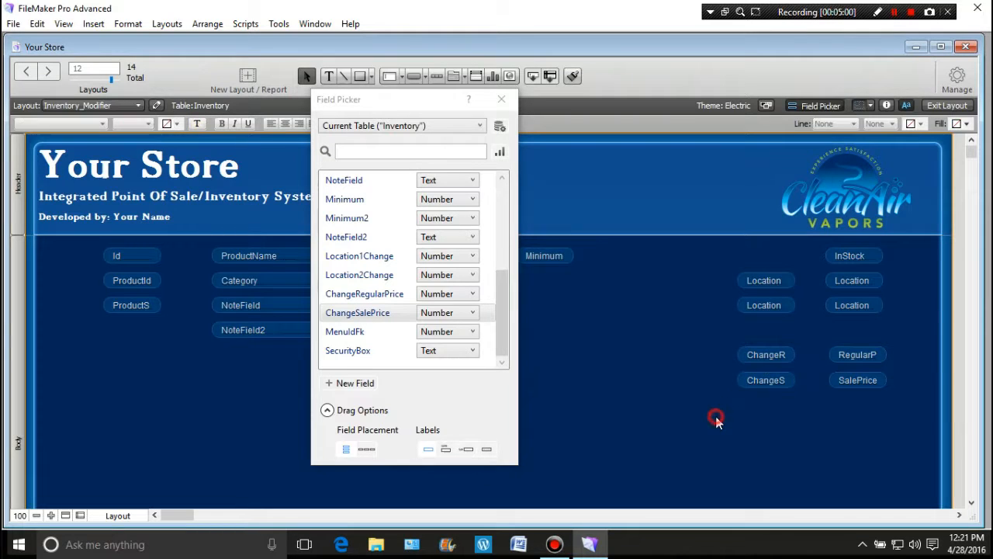
Place the SecurityBox field in the header beside the logo and close the Field Picker
{"action": "left_click", "coordinate": [501, 331]}
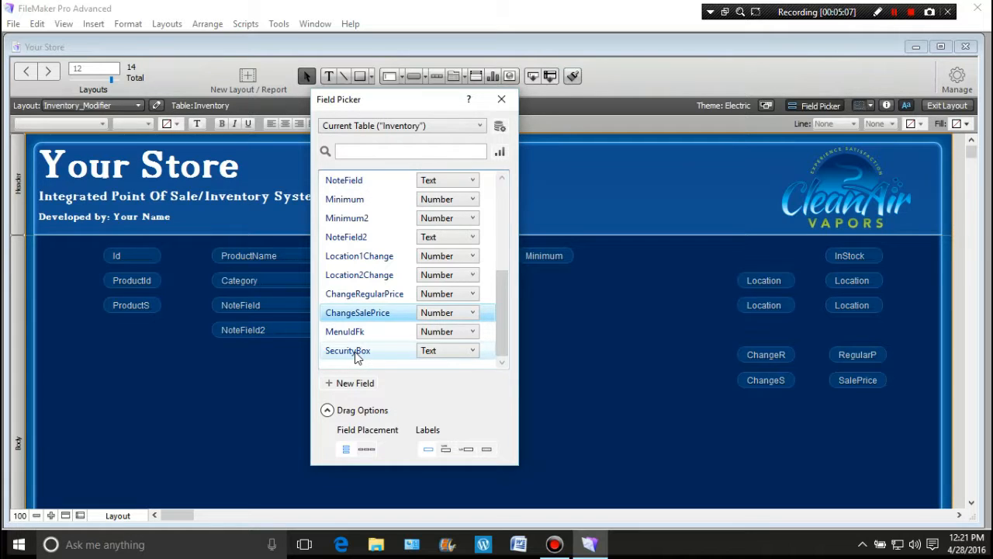
{"action": "left_click_drag", "start_coordinate": [361, 353], "coordinate": [557, 170]}
{"action": "left_click_drag", "start_coordinate": [508, 326], "coordinate": [498, 211]}
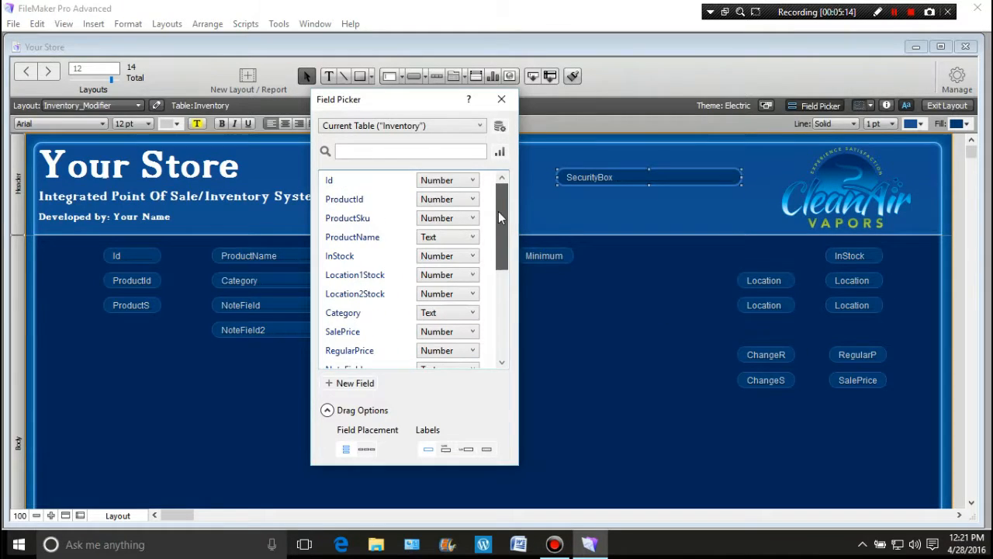
{"action": "left_click", "coordinate": [502, 101]}
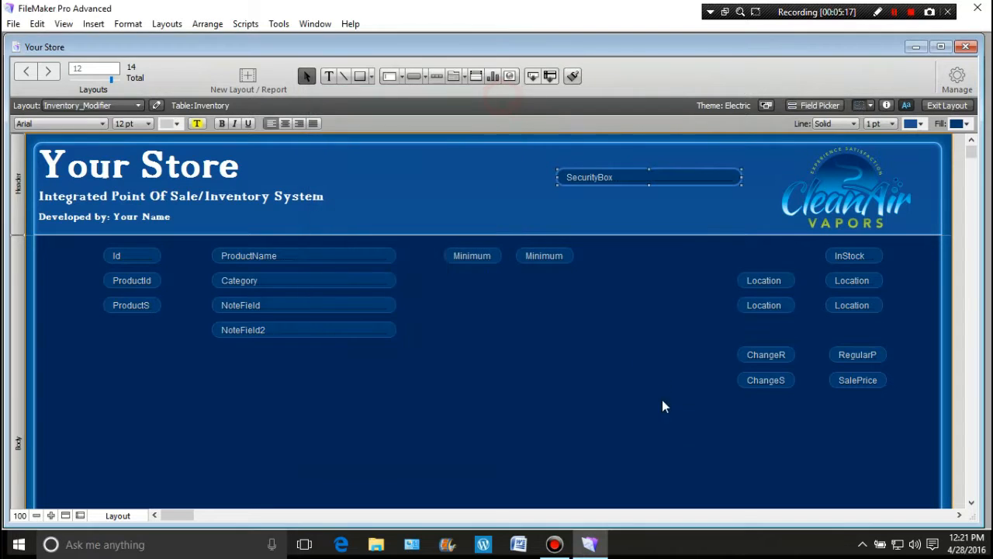
{"action": "left_click", "coordinate": [619, 375]}
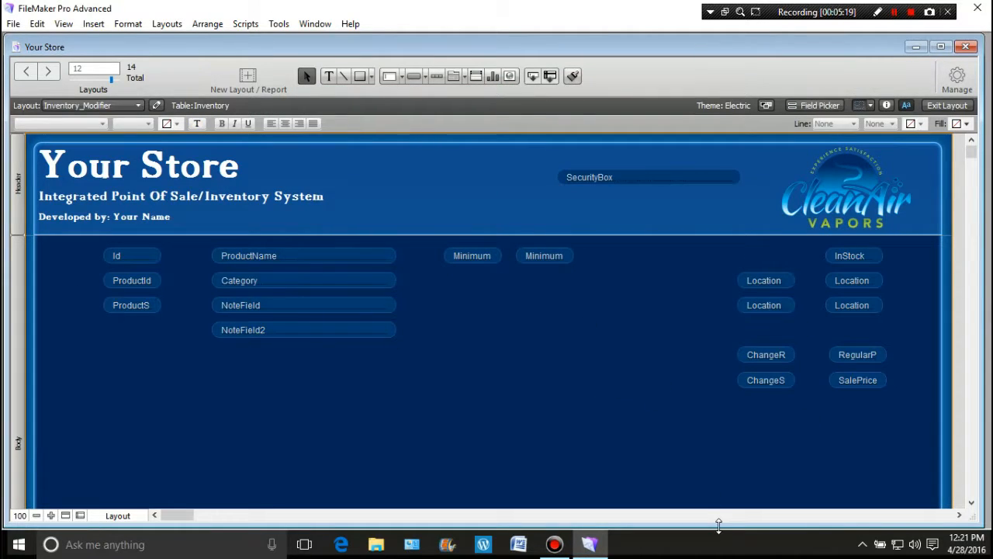
Set the SecurityBox text size to 24 pt and resize the field so its full name fits
{"action": "left_click", "coordinate": [638, 177]}
{"action": "left_click_drag", "start_coordinate": [557, 177], "coordinate": [624, 179]}
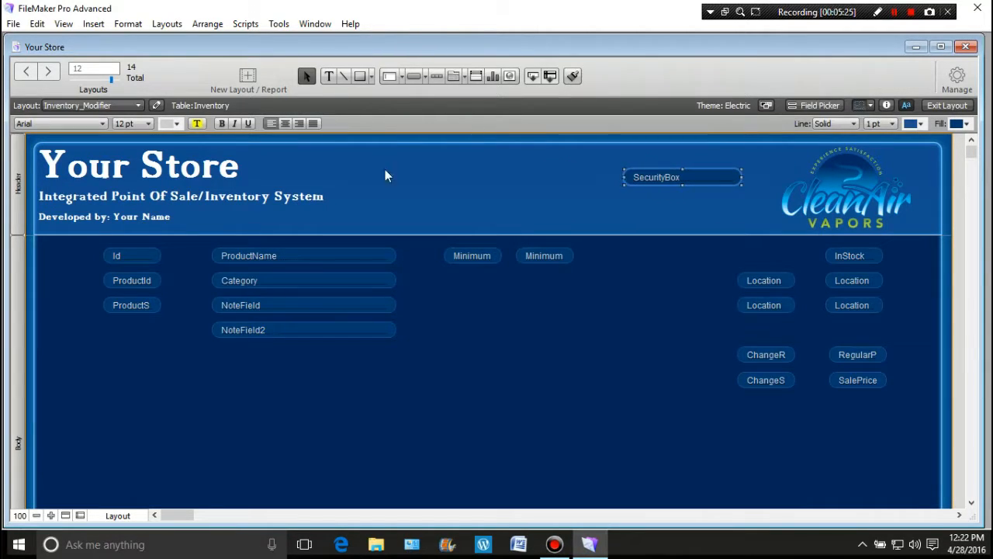
{"action": "left_click", "coordinate": [148, 124]}
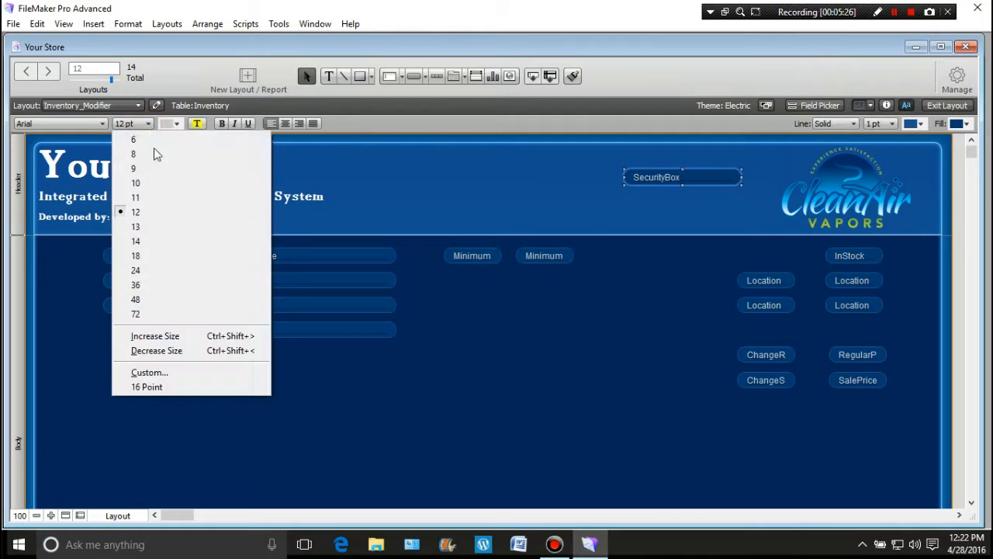
{"action": "left_click", "coordinate": [153, 270]}
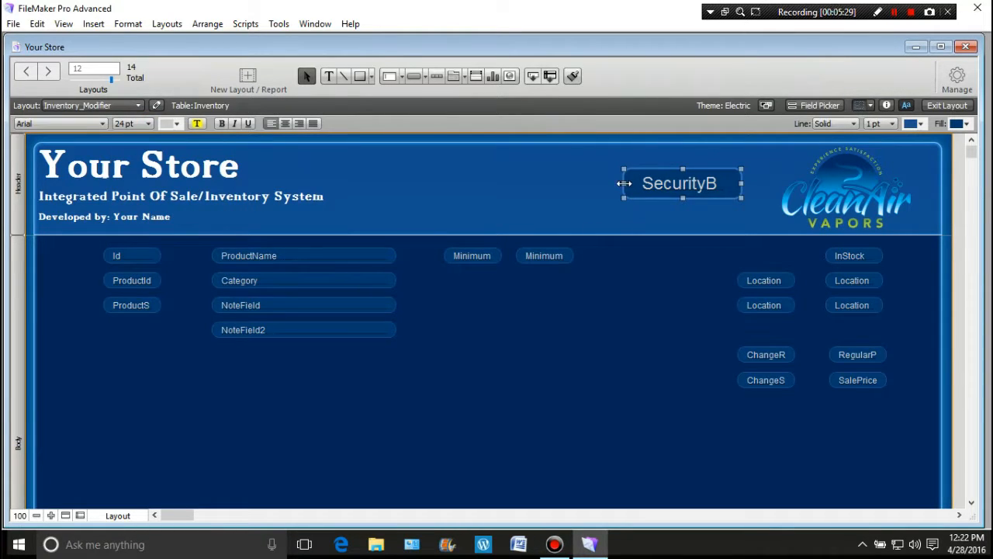
{"action": "left_click_drag", "start_coordinate": [624, 183], "coordinate": [599, 183]}
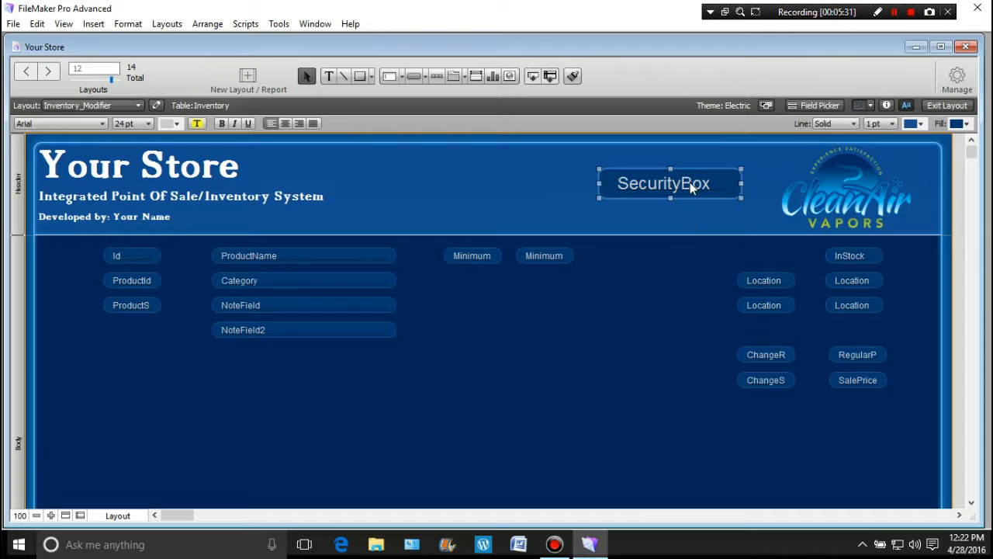
Move SecurityBox to the lower-left corner of the layout body, just above the footer
{"action": "left_click_drag", "start_coordinate": [688, 186], "coordinate": [168, 474]}
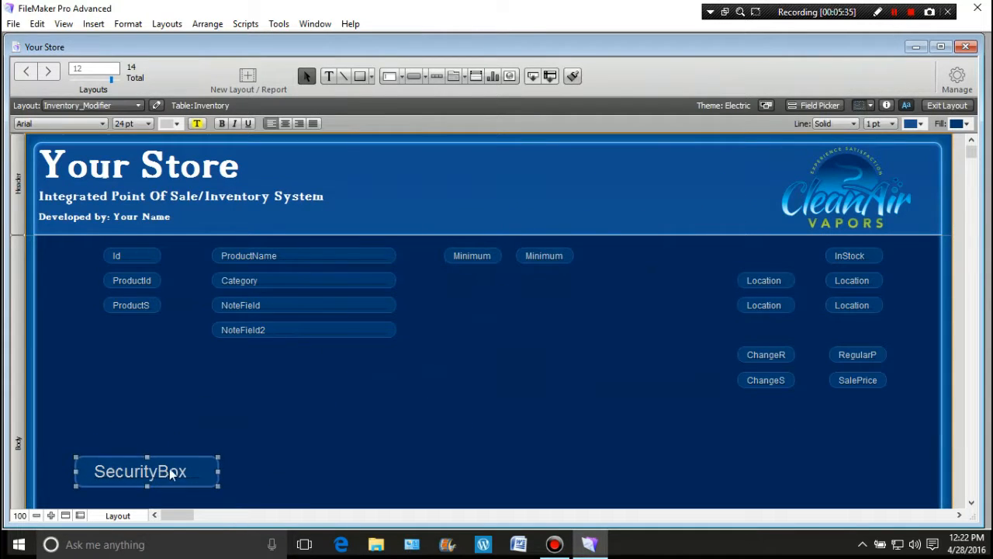
{"action": "scroll", "coordinate": [243, 384], "scroll_direction": "down", "scroll_amount": 5}
{"action": "scroll", "coordinate": [243, 382], "scroll_direction": "up", "scroll_amount": 5}
{"action": "scroll", "coordinate": [243, 382], "scroll_direction": "down", "scroll_amount": 5}
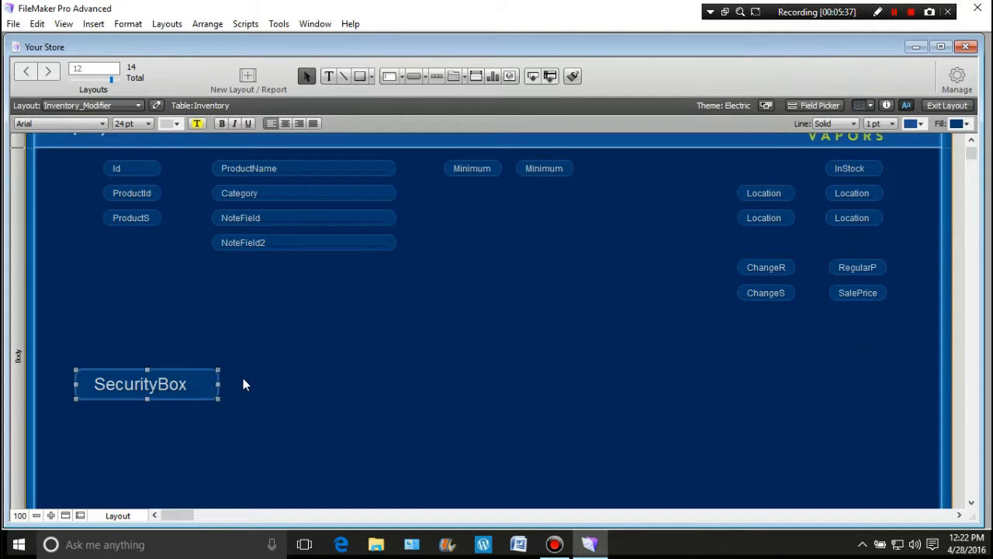
{"action": "left_click_drag", "start_coordinate": [136, 301], "coordinate": [129, 442]}
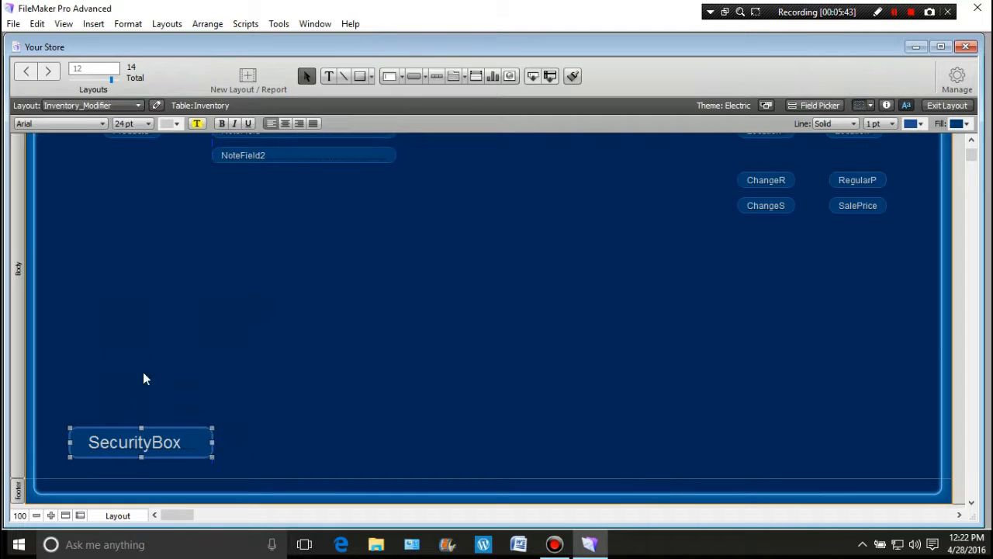
{"action": "left_click", "coordinate": [142, 344]}
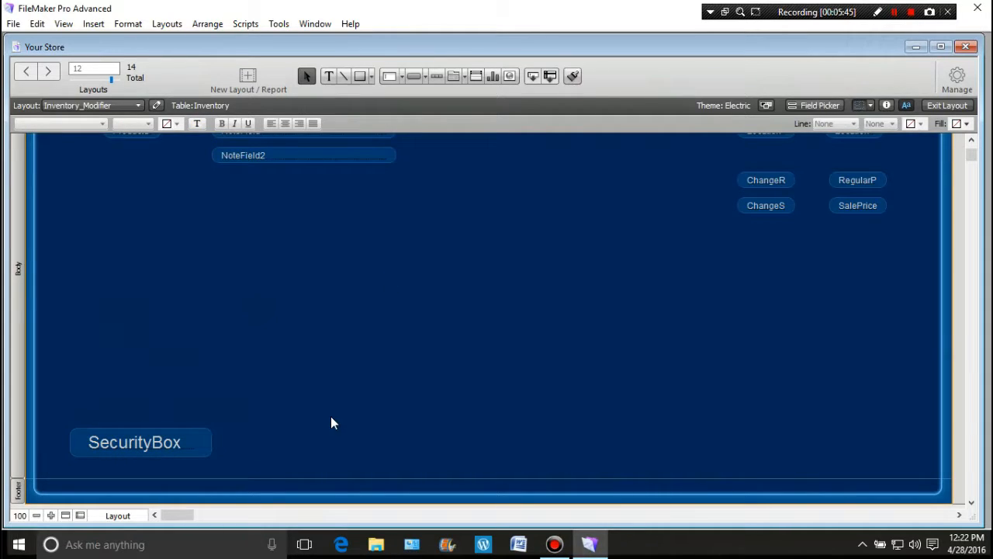
Draw a button the height of SecurityBox and align it immediately to the right of that field
{"action": "left_click", "coordinate": [416, 75]}
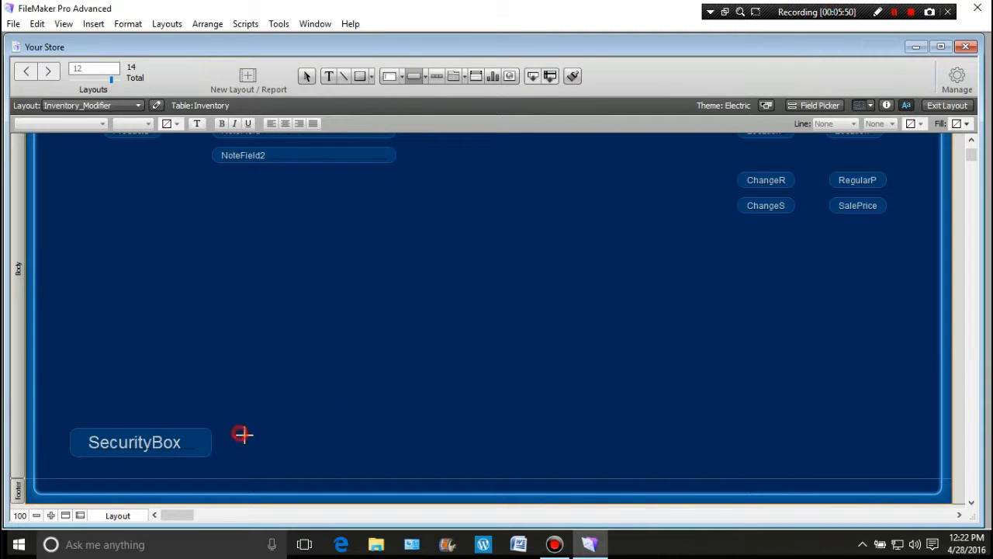
{"action": "mouse_move", "coordinate": [240, 433]}
{"action": "left_mouse_down"}
{"action": "mouse_move", "coordinate": [324, 447]}
{"action": "mouse_move", "coordinate": [336, 461]}
{"action": "left_mouse_up"}
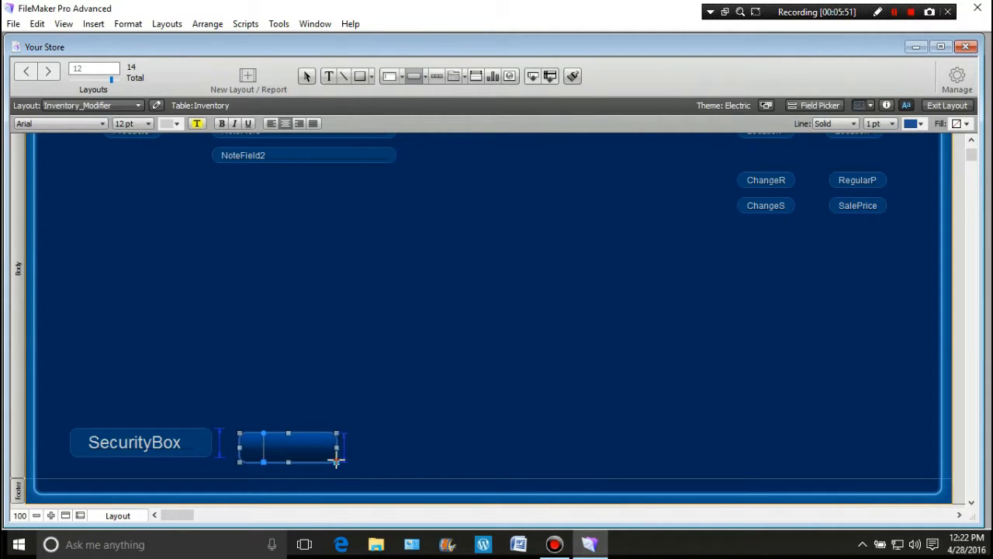
{"action": "left_click", "coordinate": [307, 75]}
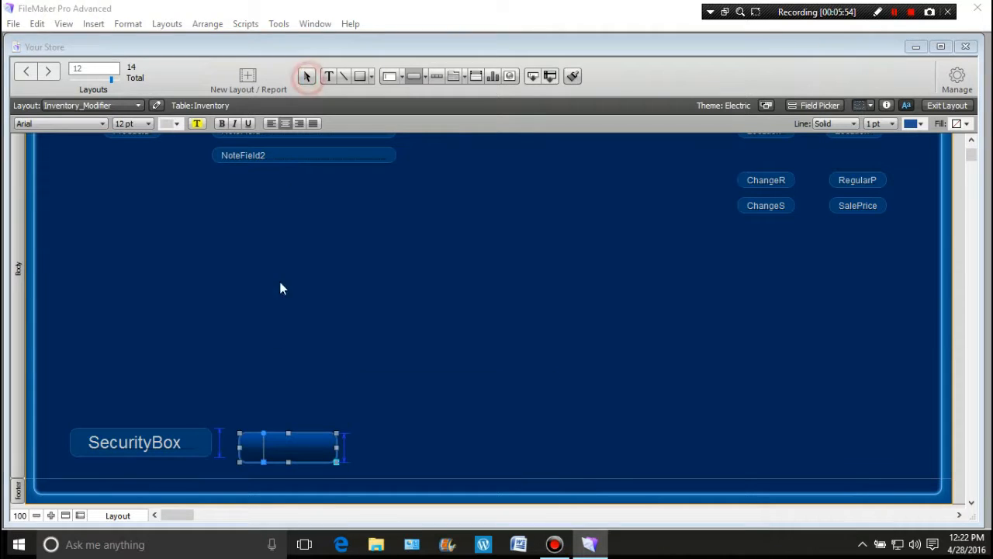
{"action": "double_click", "coordinate": [276, 457]}
{"action": "left_click_drag", "start_coordinate": [277, 445], "coordinate": [270, 439]}
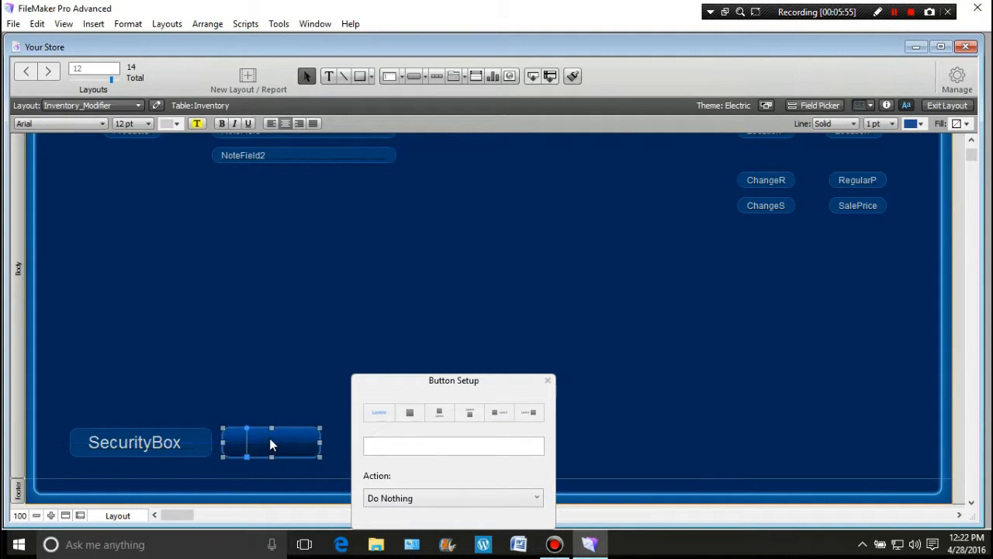
Label the new button beside SecurityBox "Admin" and set its text size to 24 pt
{"action": "left_click", "coordinate": [396, 443]}
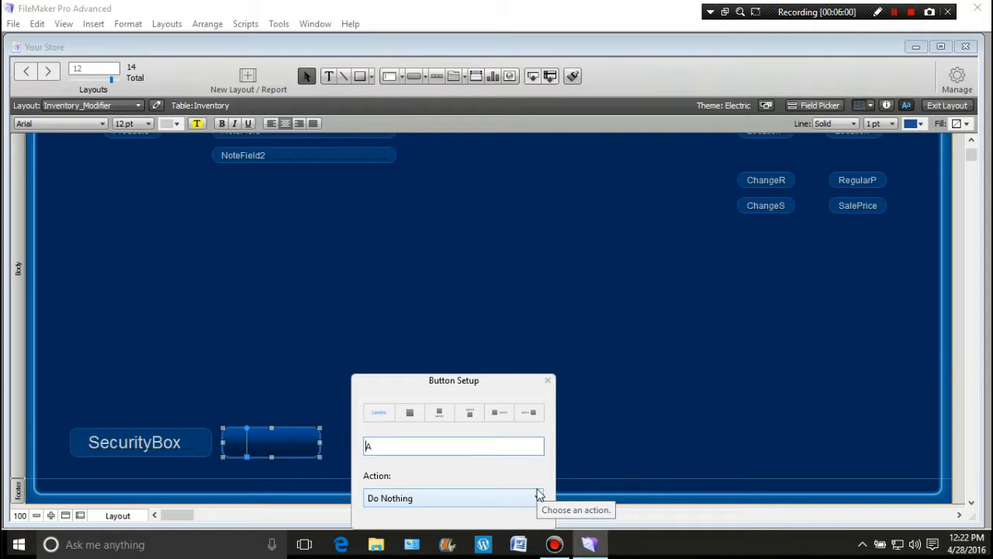
{"action": "type", "text": "Admin"}
{"action": "left_click", "coordinate": [540, 343]}
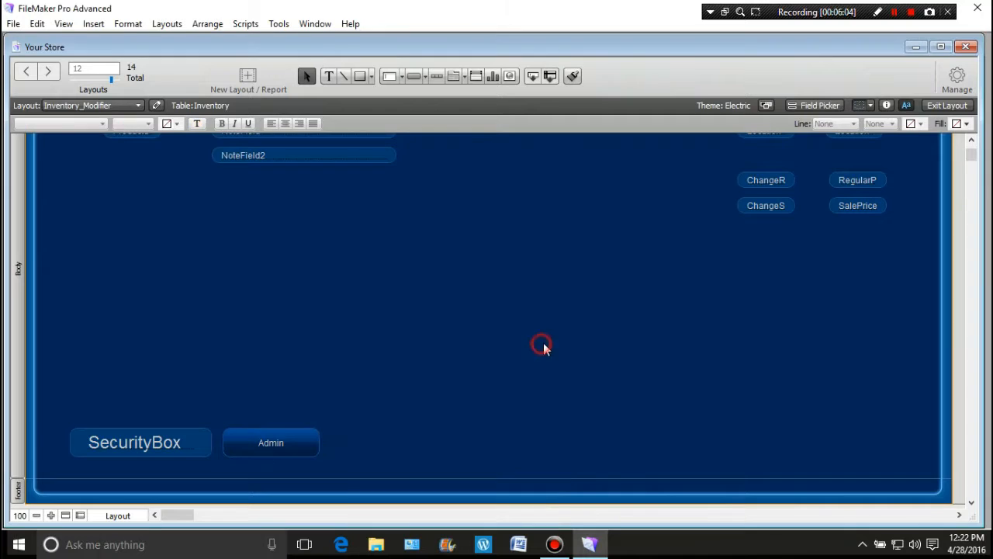
{"action": "left_click", "coordinate": [295, 450]}
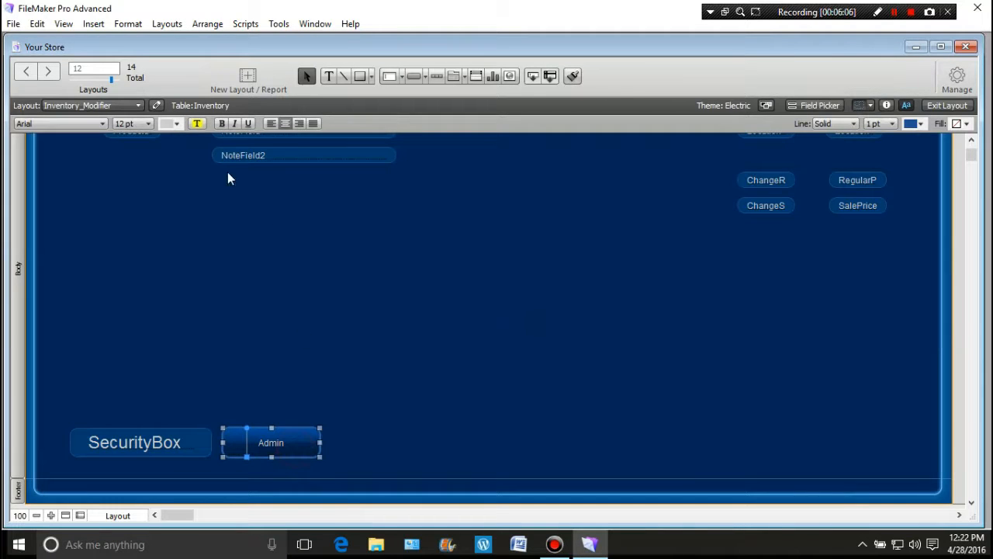
{"action": "left_click", "coordinate": [150, 124]}
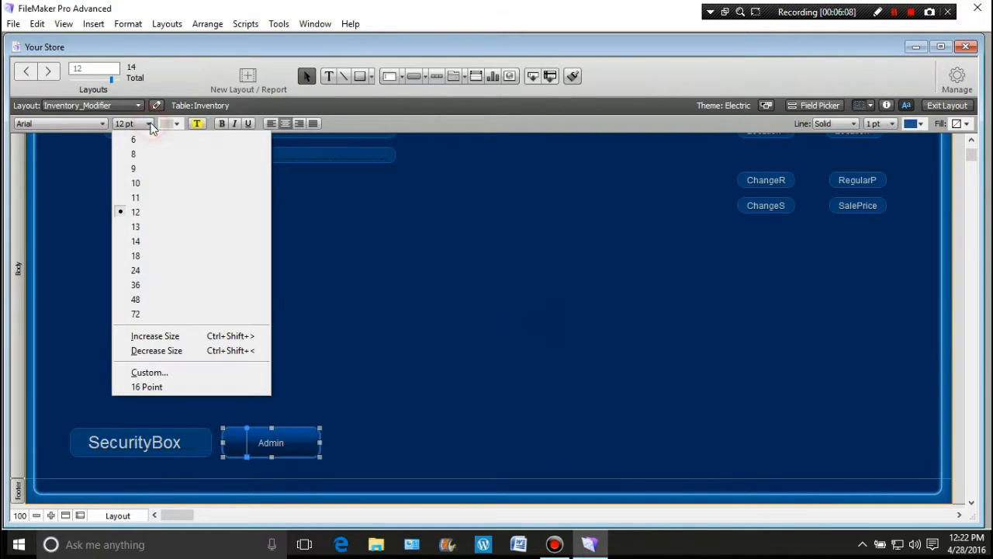
{"action": "left_click", "coordinate": [148, 273]}
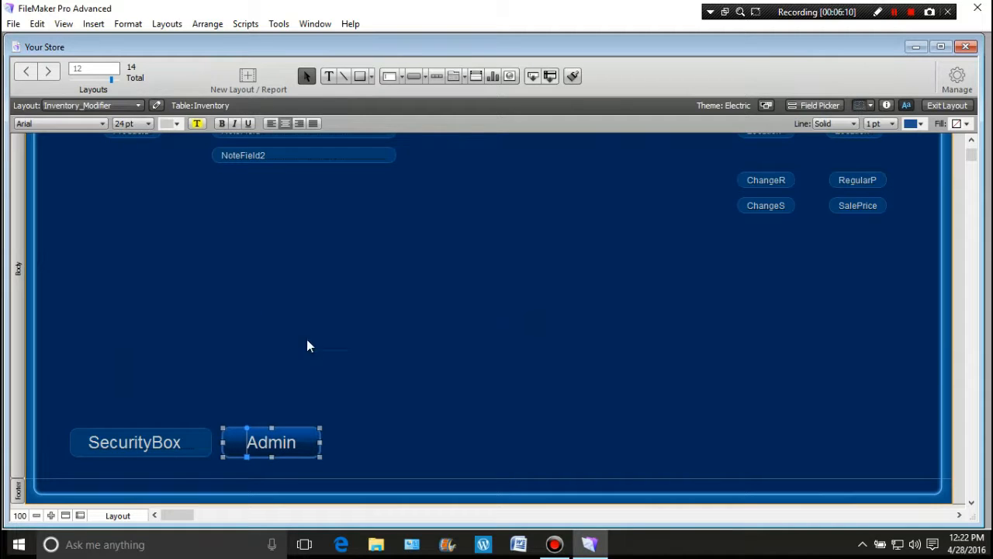
{"action": "left_click", "coordinate": [314, 365]}
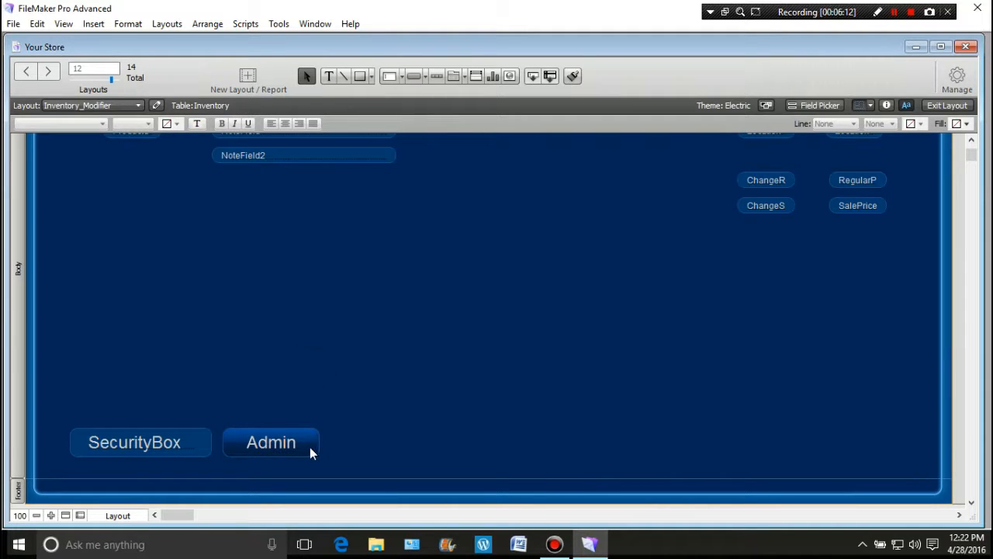
Recolor the Admin button's gradient fill with light pink at its start and red-orange at its end
{"action": "left_click", "coordinate": [310, 453]}
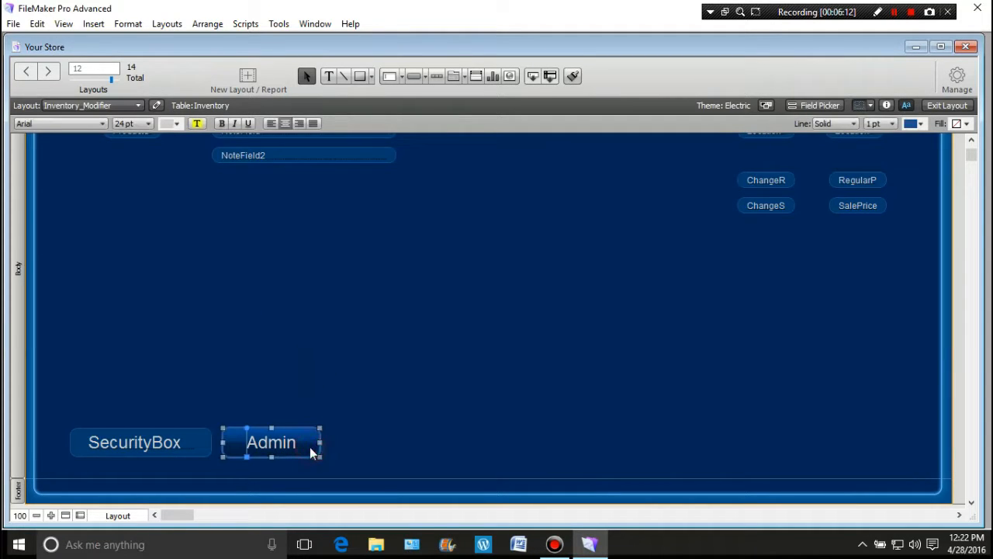
{"action": "left_click", "coordinate": [887, 104]}
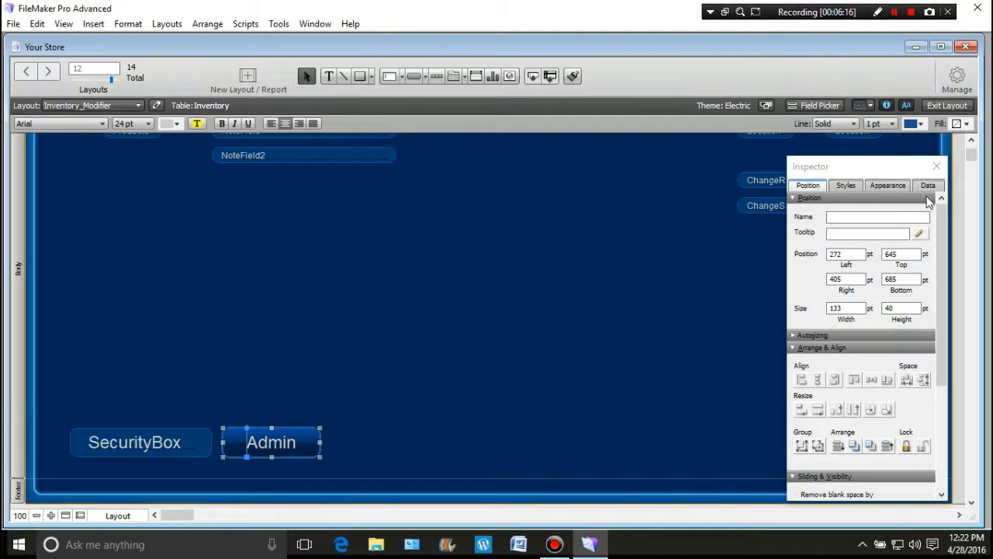
{"action": "left_click", "coordinate": [891, 185]}
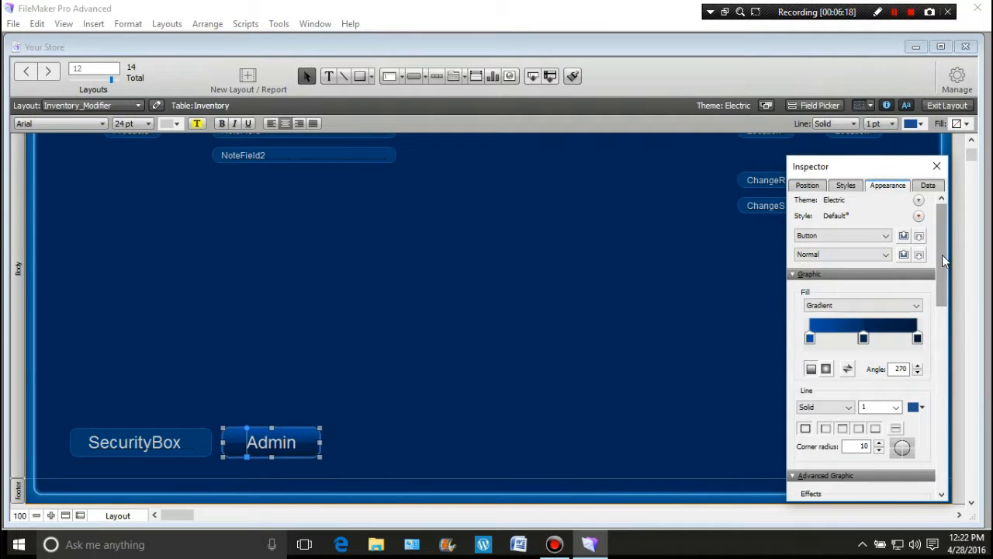
{"action": "left_click", "coordinate": [917, 338]}
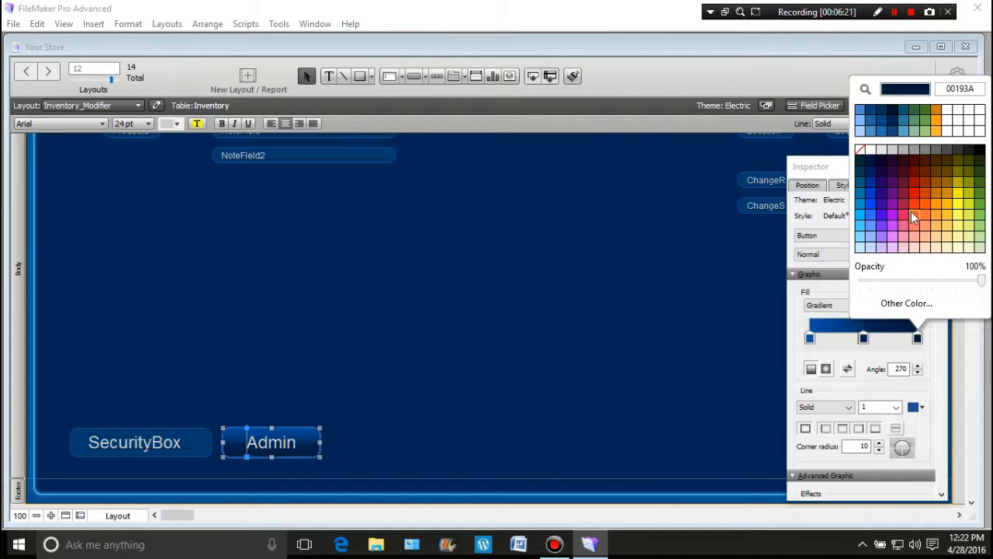
{"action": "left_click", "coordinate": [914, 204]}
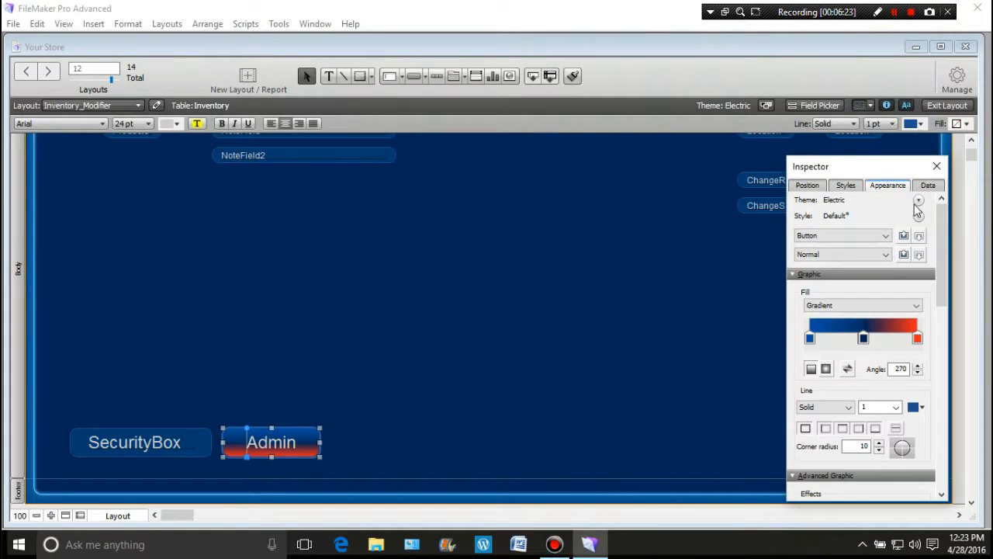
{"action": "left_click", "coordinate": [810, 338]}
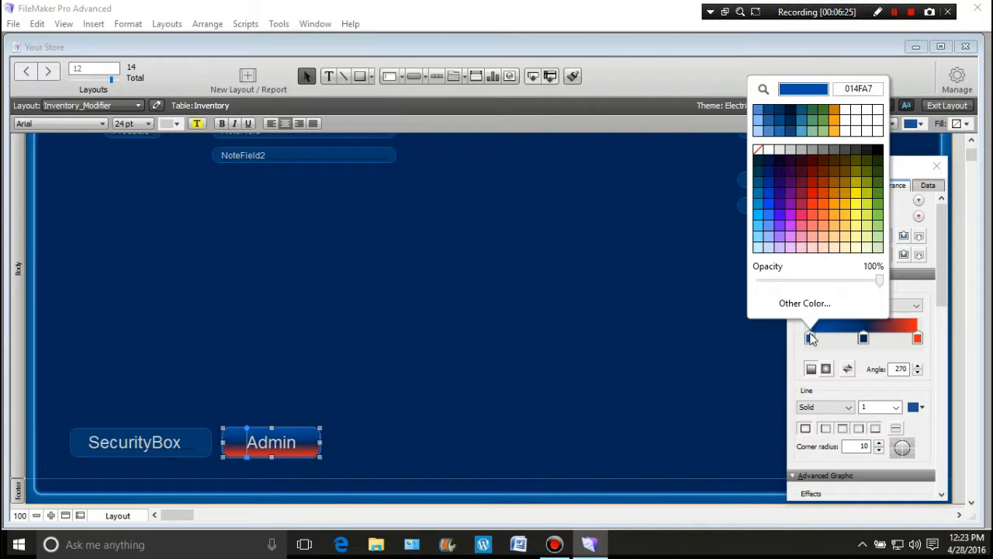
{"action": "left_click", "coordinate": [813, 241]}
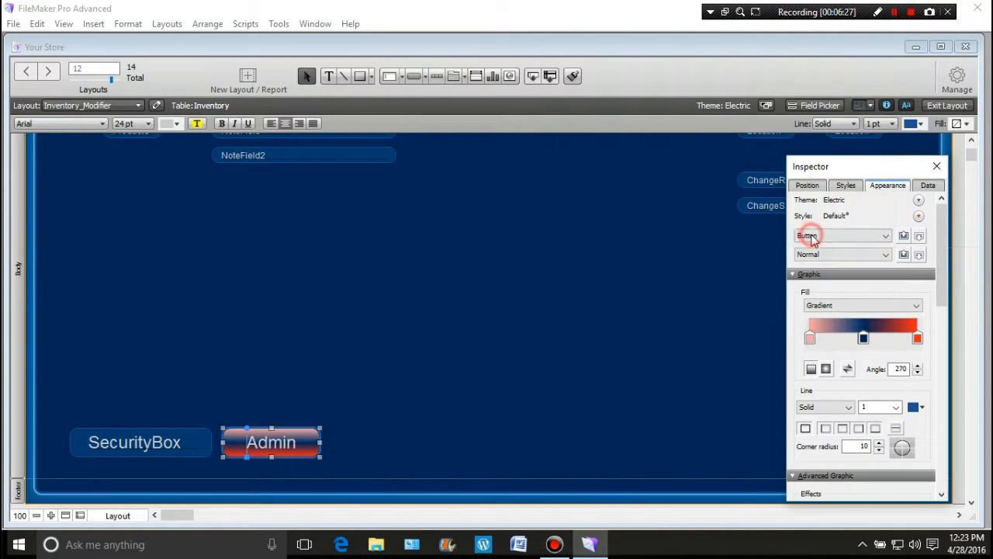
Replace the dark blue middle of the Admin button's gradient with orange and light orange stops
{"action": "left_click", "coordinate": [864, 338]}
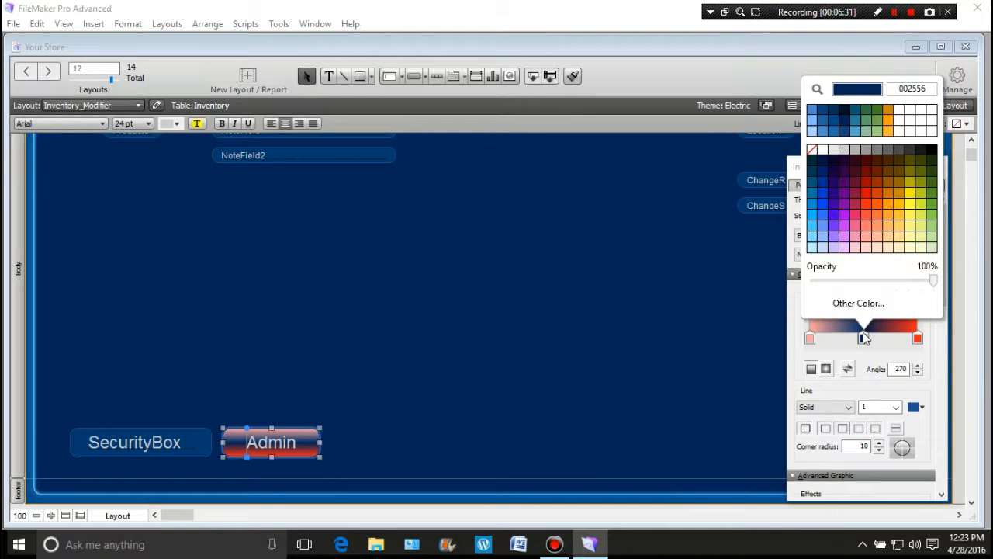
{"action": "left_click", "coordinate": [877, 214]}
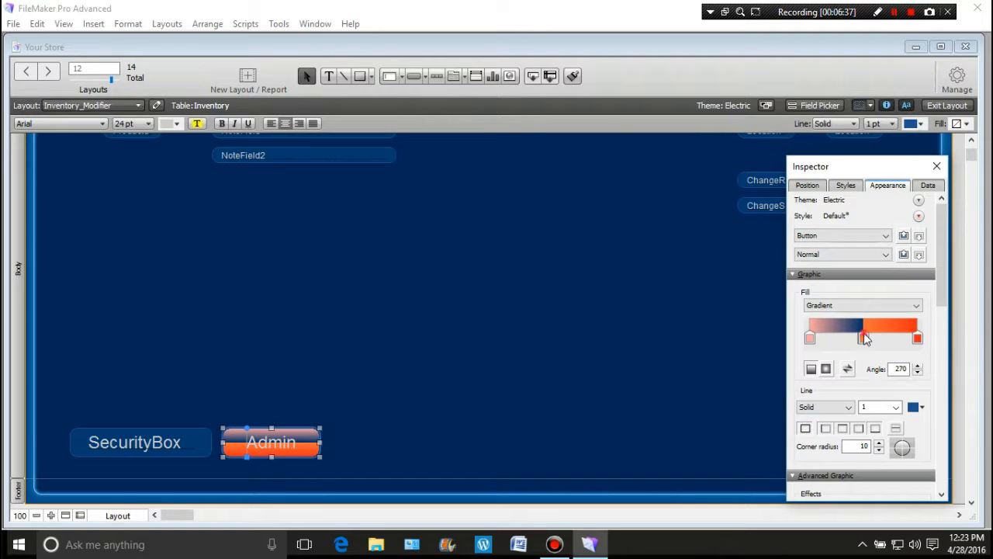
{"action": "left_click_drag", "start_coordinate": [864, 335], "coordinate": [869, 334]}
{"action": "left_click", "coordinate": [865, 338]}
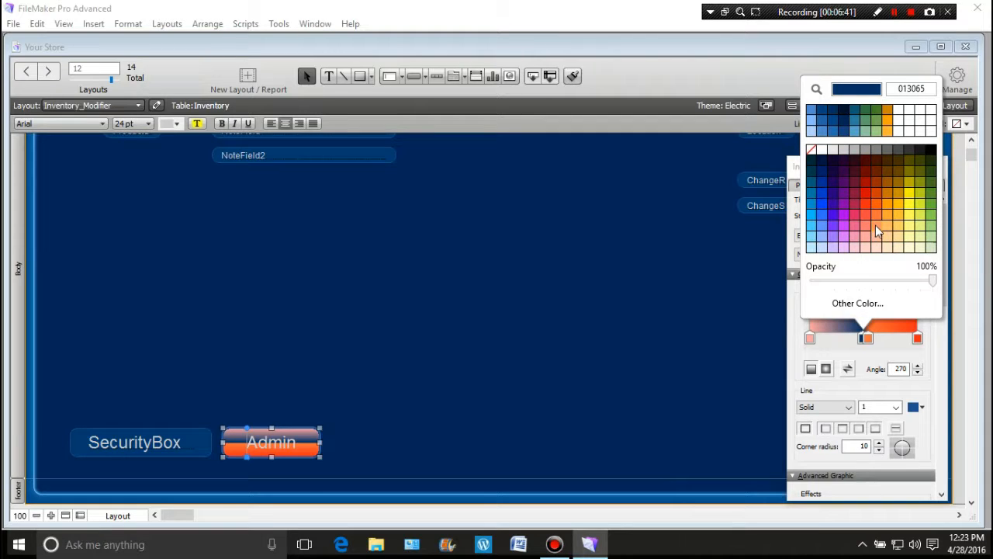
{"action": "left_click", "coordinate": [875, 225]}
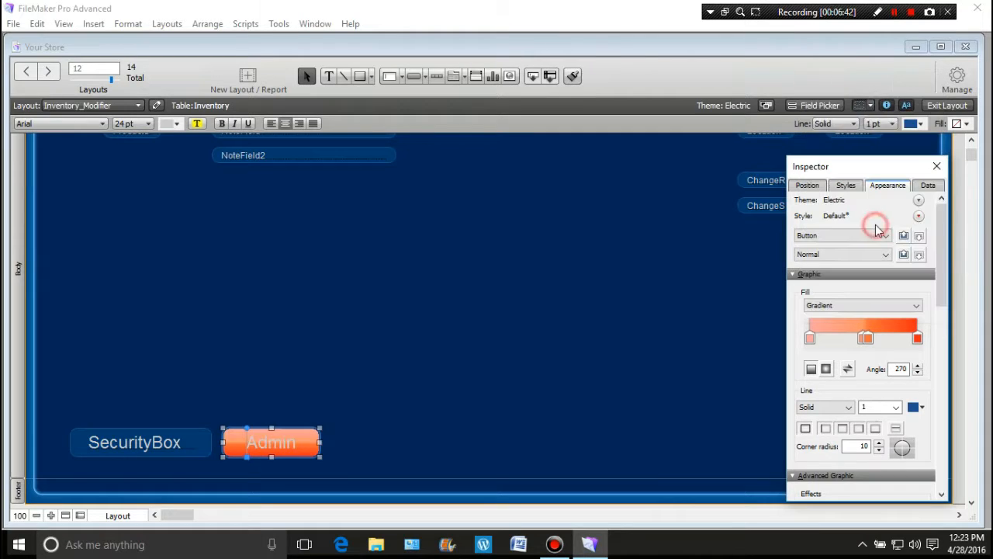
{"action": "left_click", "coordinate": [617, 373]}
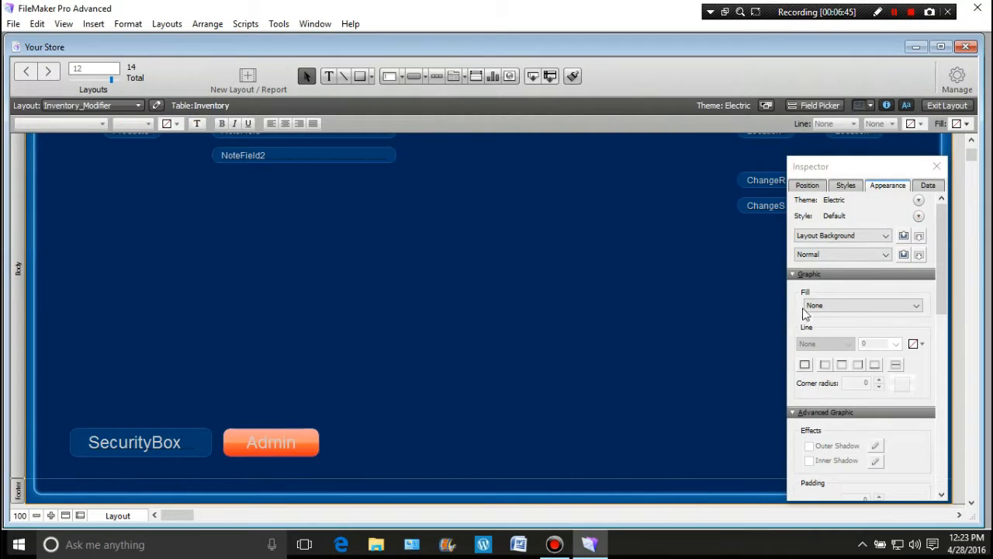
Change the Admin button's border line color to red-orange
{"action": "left_click", "coordinate": [315, 454]}
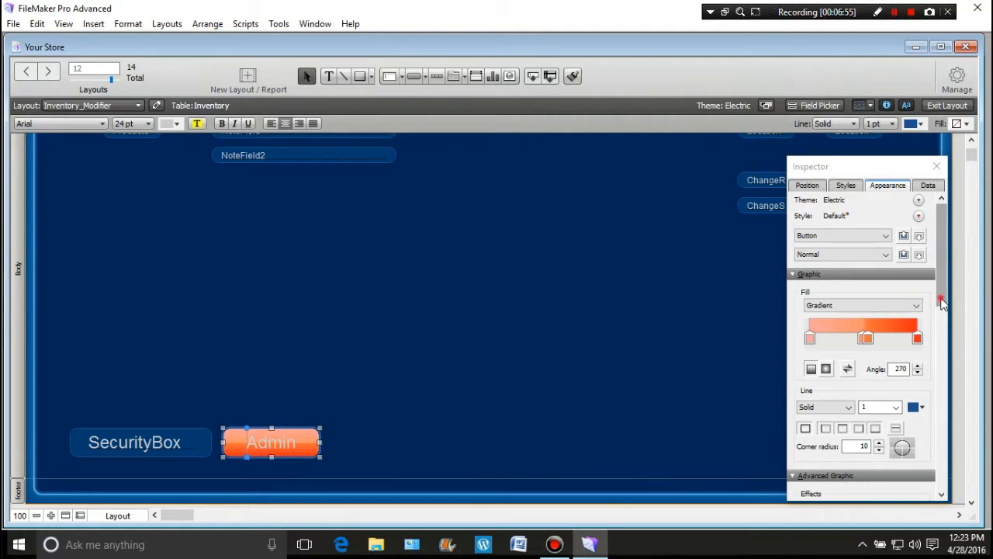
{"action": "left_click_drag", "start_coordinate": [941, 300], "coordinate": [943, 333]}
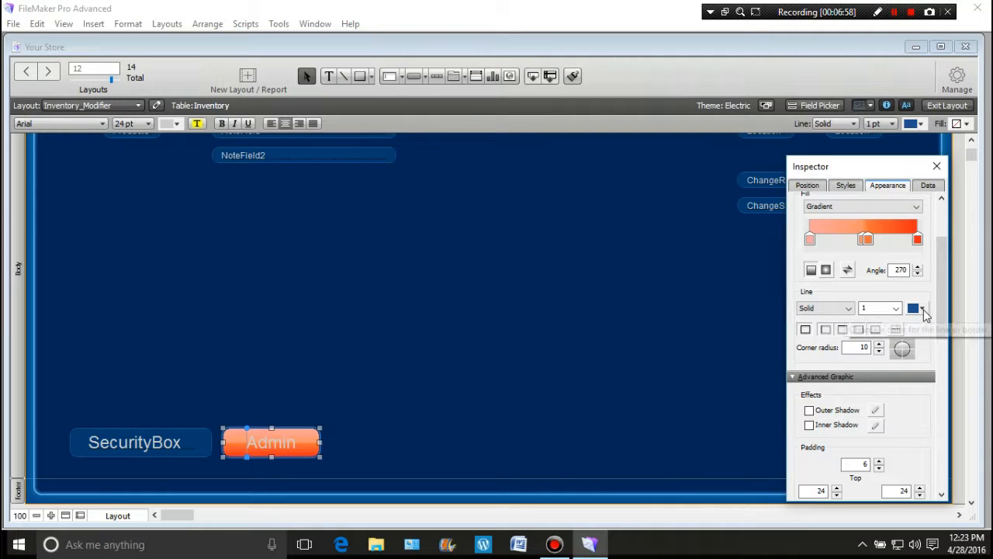
{"action": "left_click", "coordinate": [922, 308]}
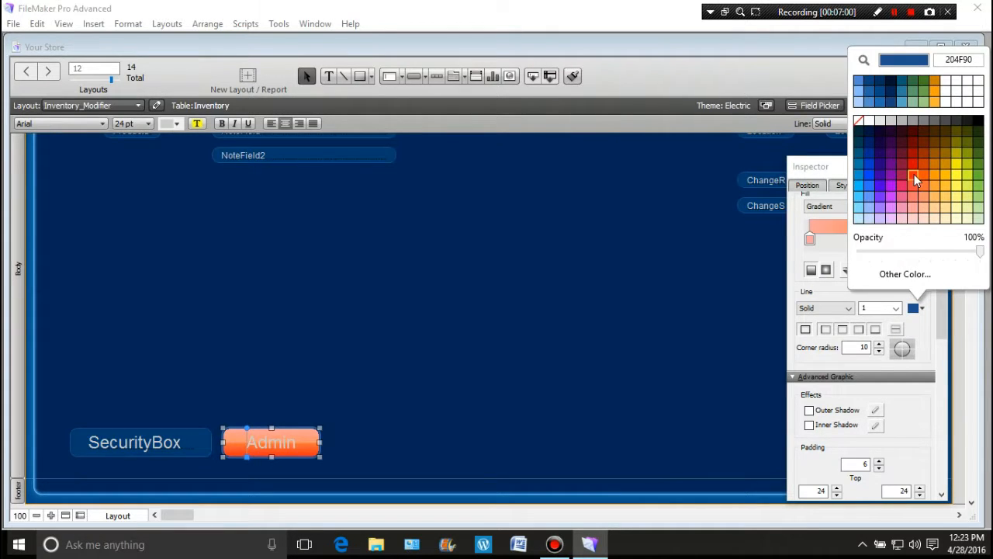
{"action": "left_click", "coordinate": [914, 174]}
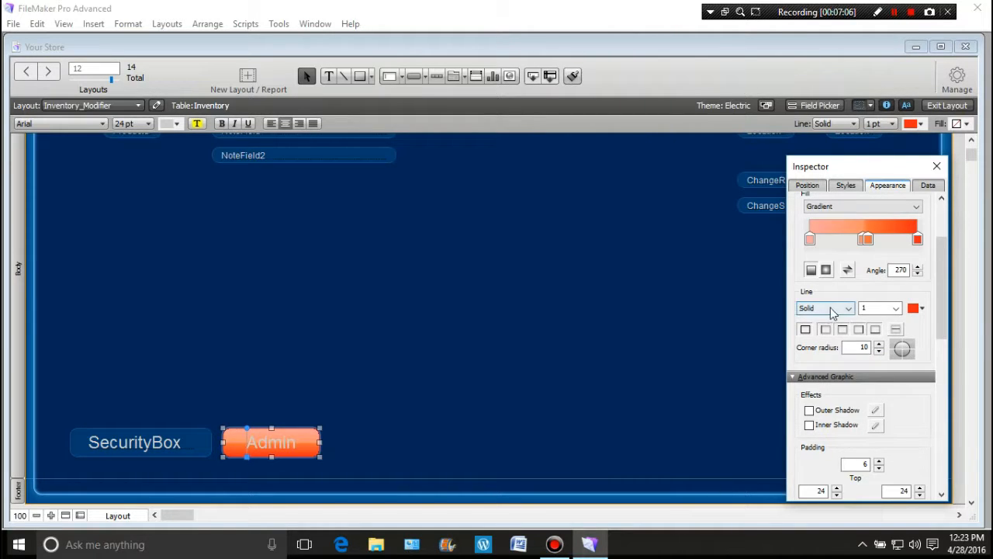
Change the Admin button's label text color to bright yellow
{"action": "scroll", "coordinate": [910, 320], "scroll_direction": "down", "scroll_amount": 3}
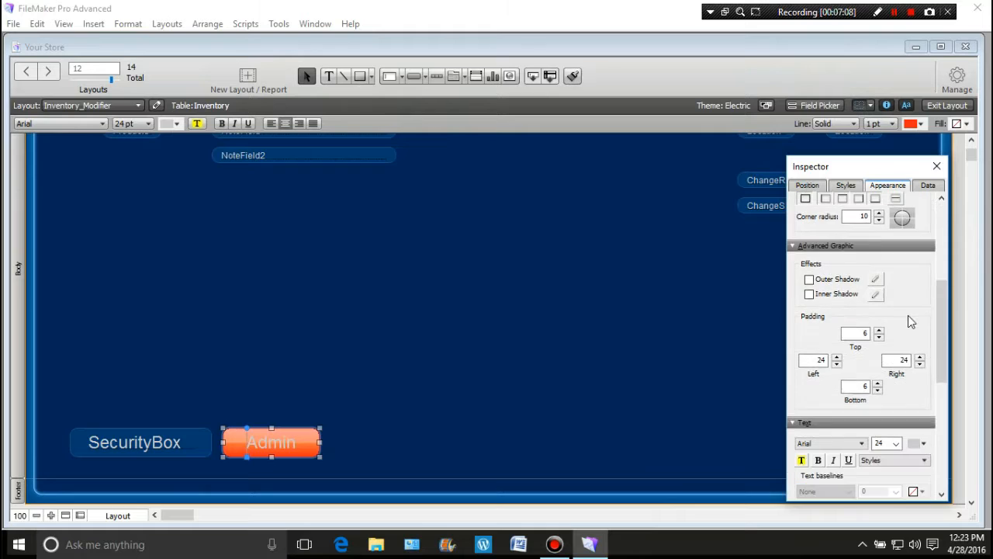
{"action": "scroll", "coordinate": [908, 315], "scroll_direction": "down", "scroll_amount": 1}
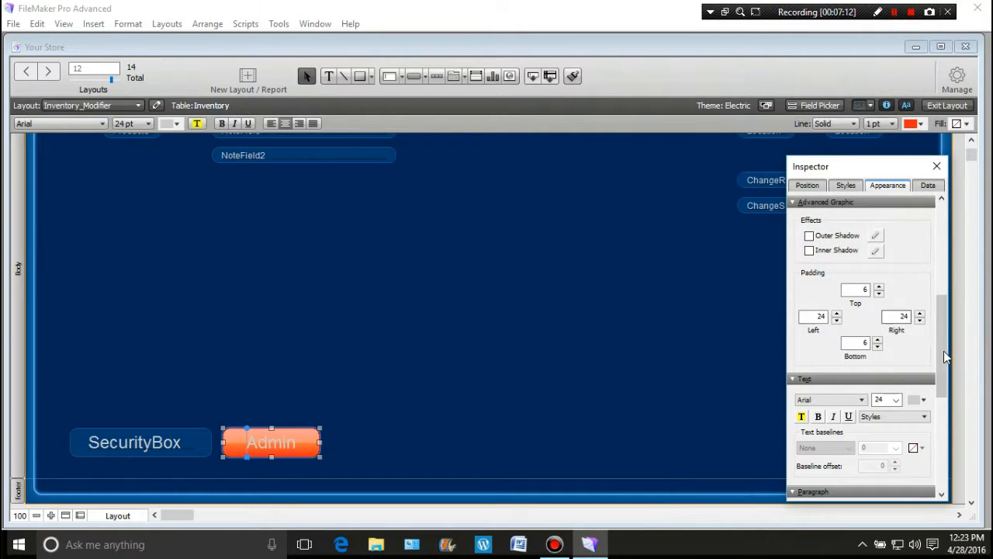
{"action": "left_click_drag", "start_coordinate": [942, 353], "coordinate": [944, 402]}
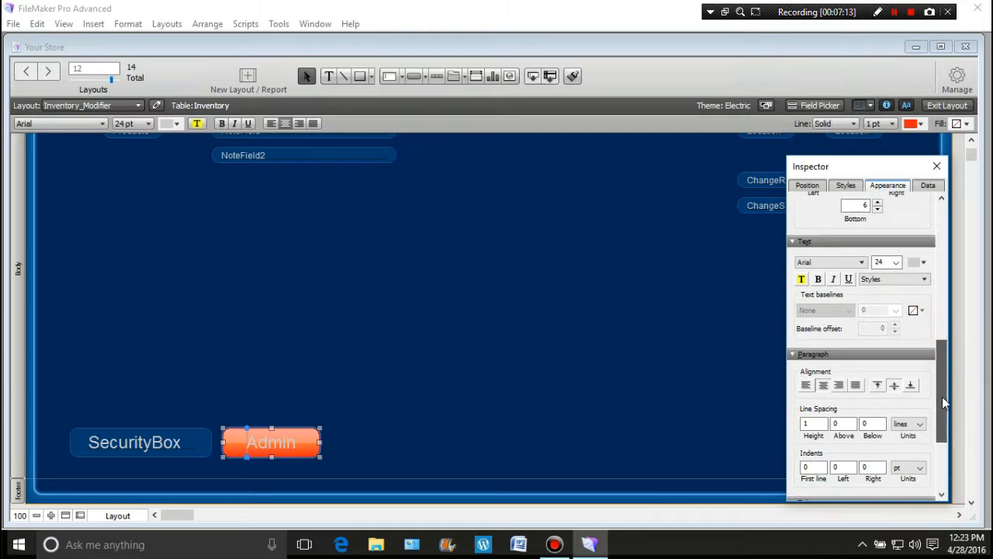
{"action": "left_click", "coordinate": [924, 265]}
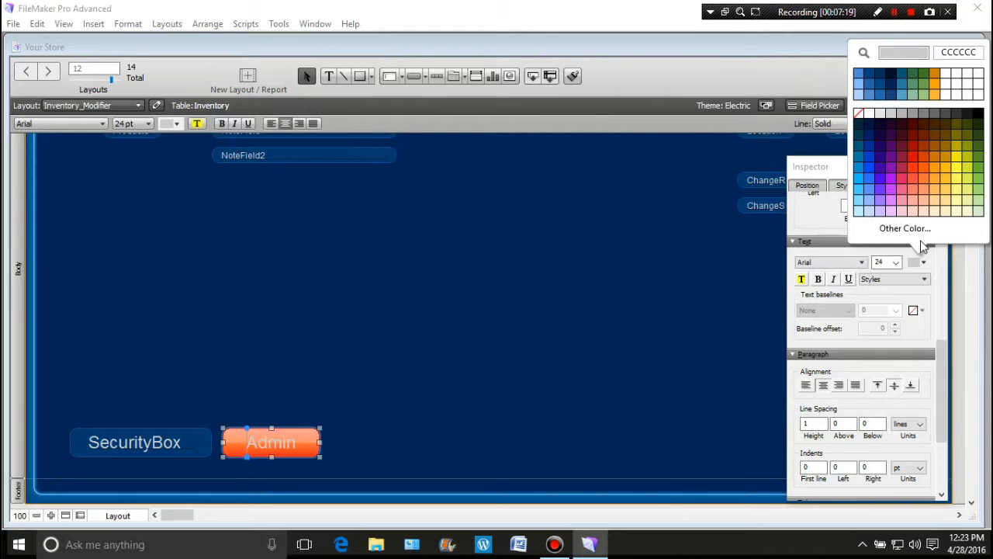
{"action": "left_click", "coordinate": [957, 157]}
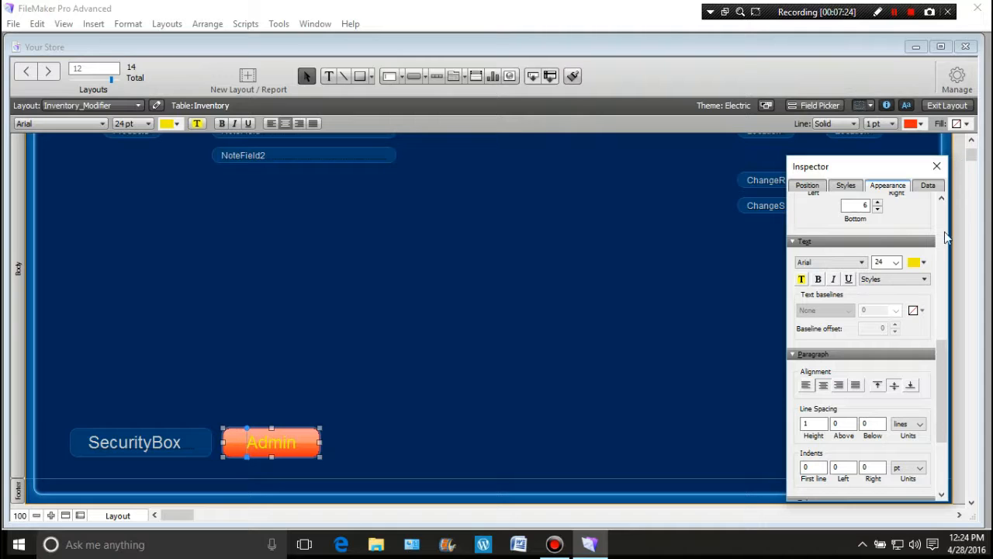
{"action": "left_click", "coordinate": [924, 263]}
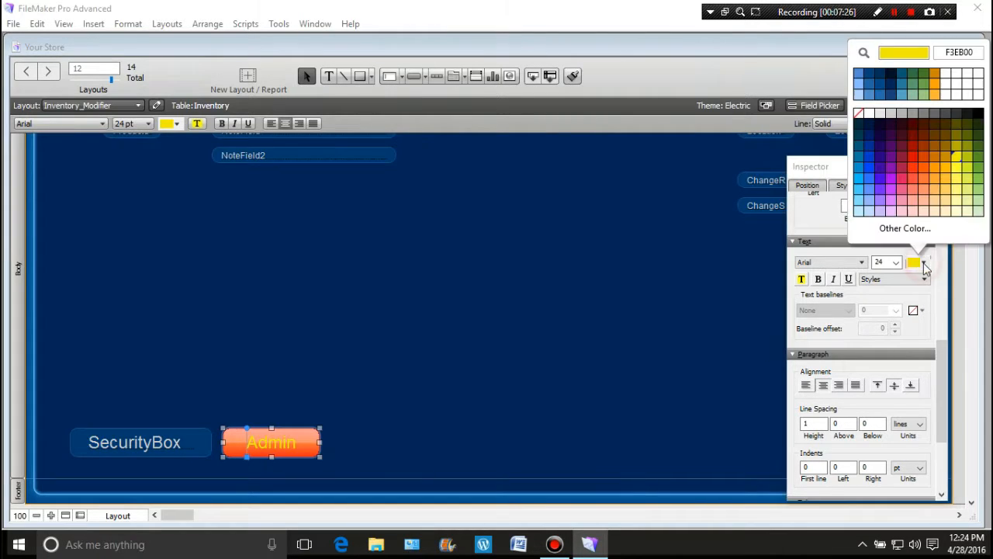
{"action": "left_click", "coordinate": [957, 168]}
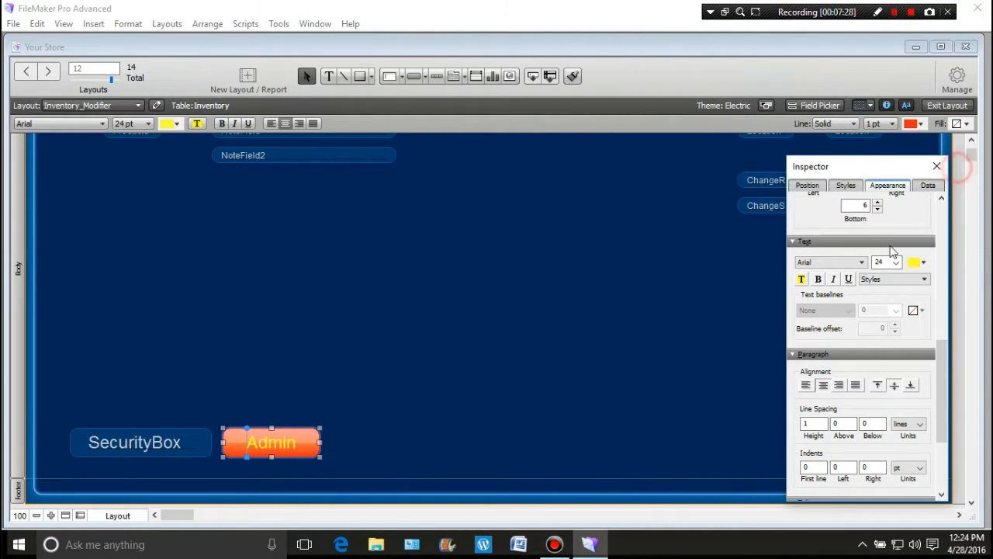
{"action": "left_click", "coordinate": [349, 442]}
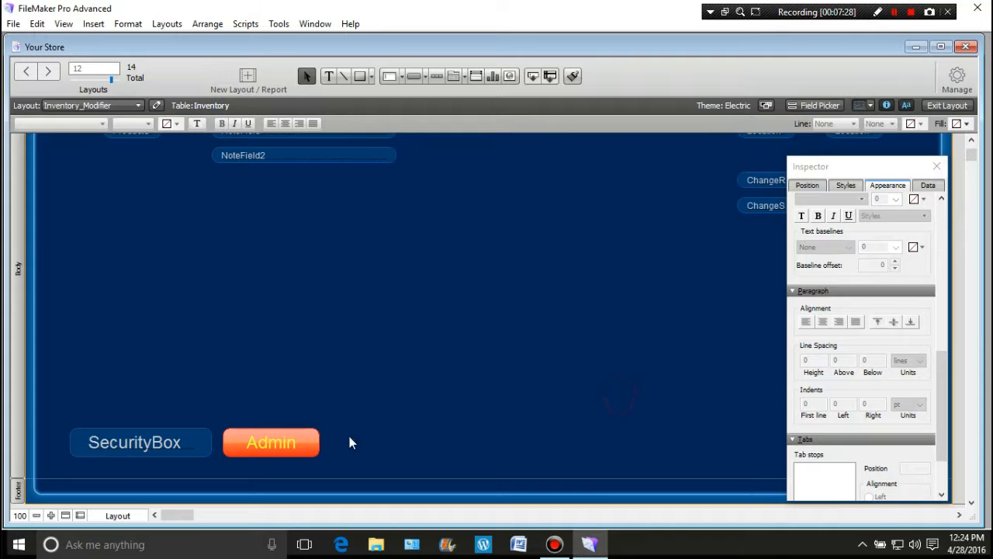
Change the SecurityBox field's border line color to red-orange
{"action": "left_click", "coordinate": [193, 447]}
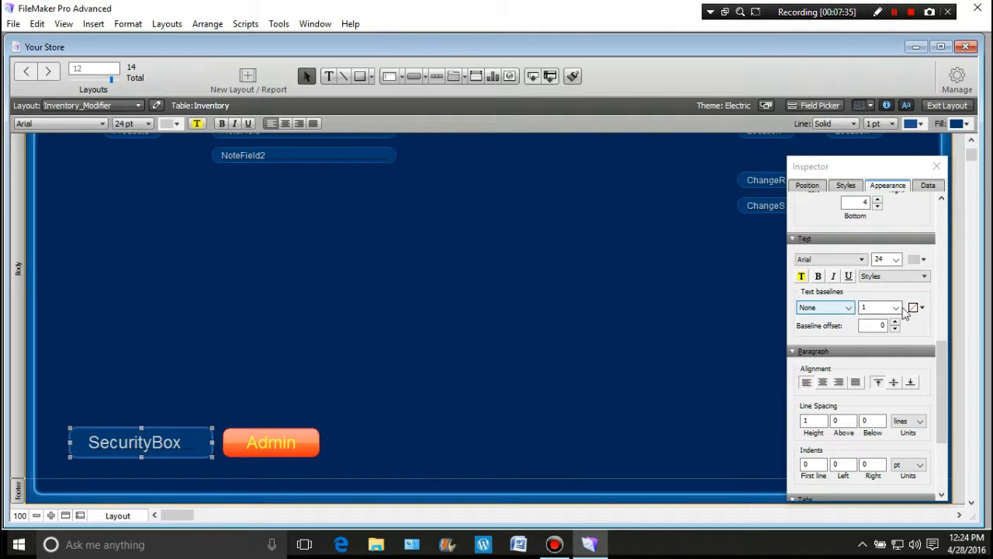
{"action": "left_click_drag", "start_coordinate": [941, 366], "coordinate": [931, 285]}
{"action": "left_click", "coordinate": [920, 293]}
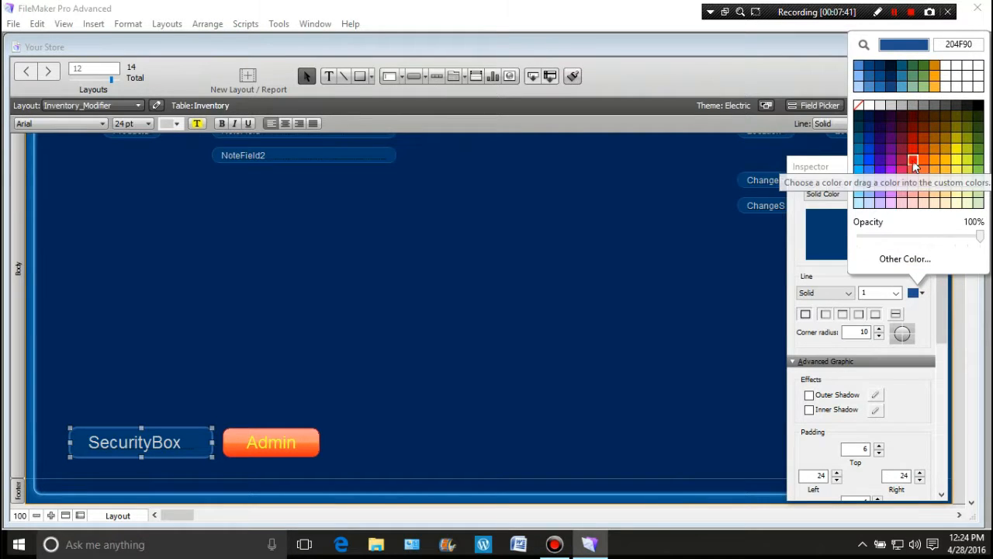
{"action": "left_click", "coordinate": [912, 160]}
{"action": "left_click", "coordinate": [468, 325]}
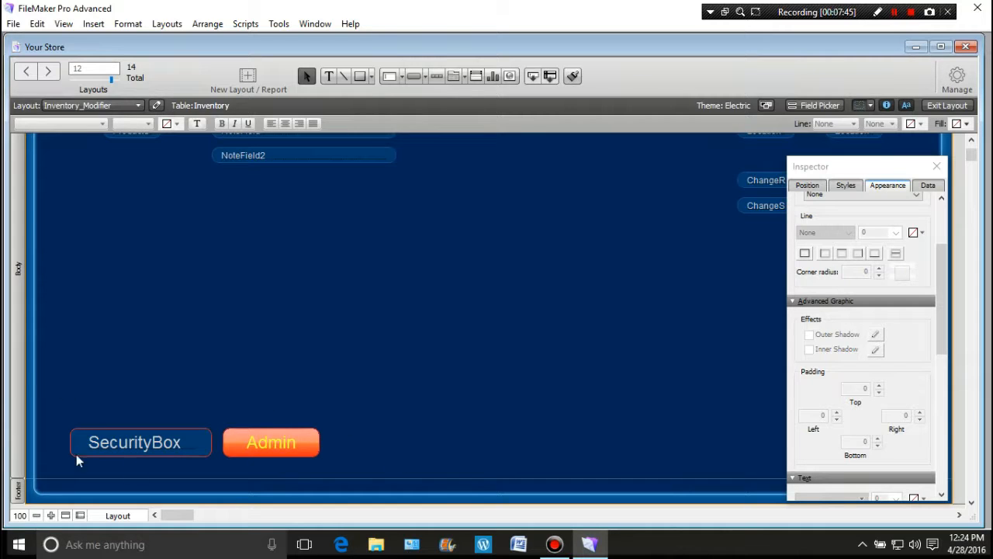
Center the text horizontally inside the SecurityBox field
{"action": "left_click", "coordinate": [169, 446]}
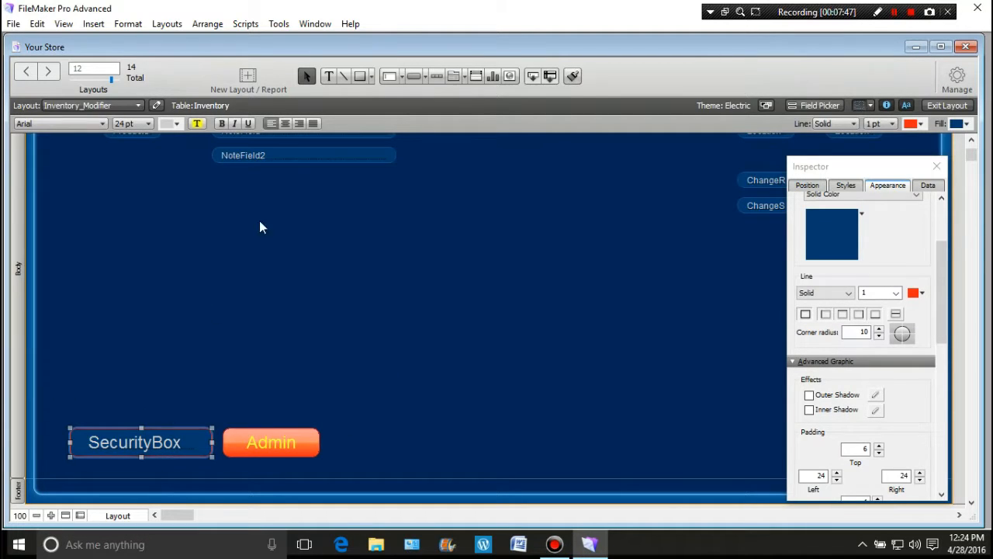
{"action": "left_click", "coordinate": [288, 124]}
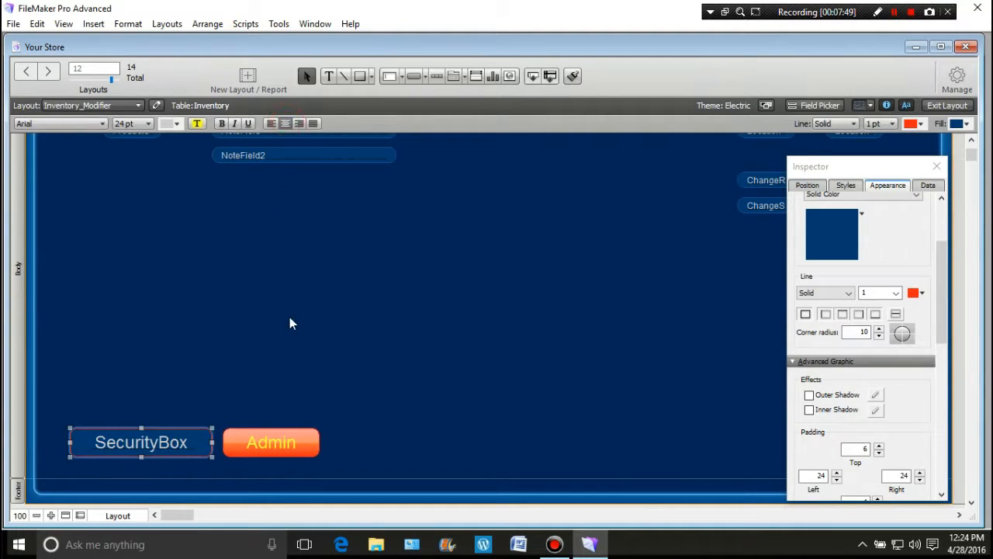
{"action": "left_click", "coordinate": [290, 315]}
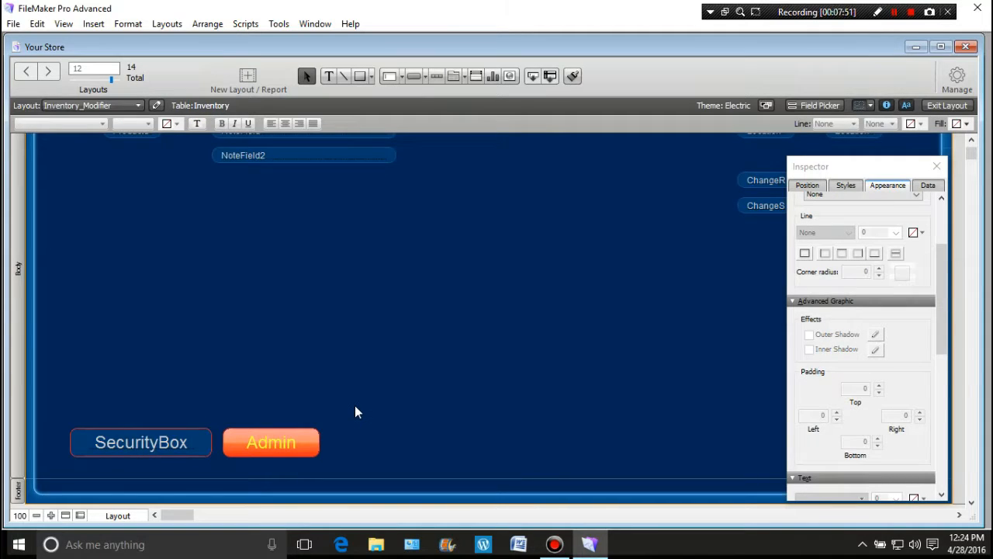
Set the text size of the Id, product, Category, NoteField and Minimum fields below the header to 18 pt
{"action": "scroll", "coordinate": [355, 411], "scroll_direction": "up", "scroll_amount": 5}
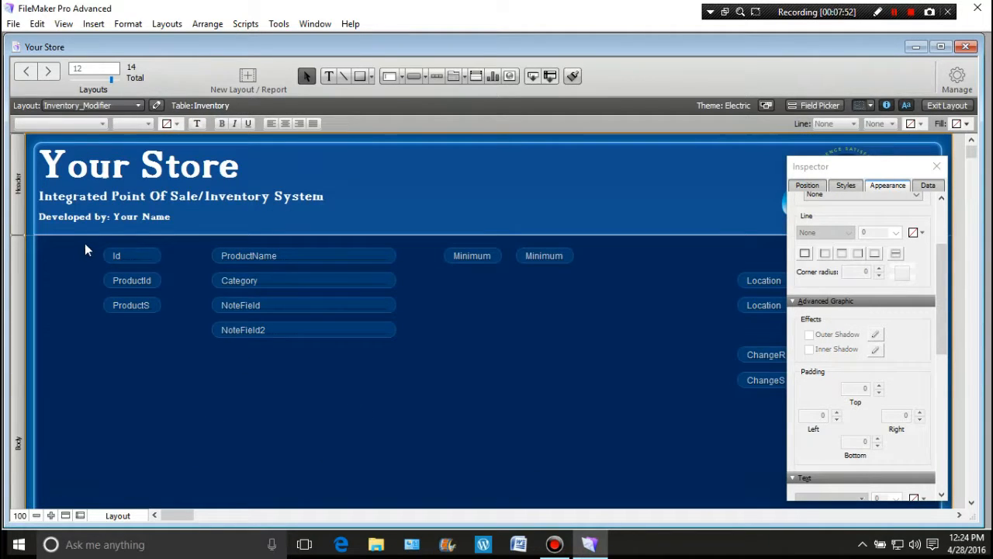
{"action": "left_click_drag", "start_coordinate": [85, 246], "coordinate": [609, 358]}
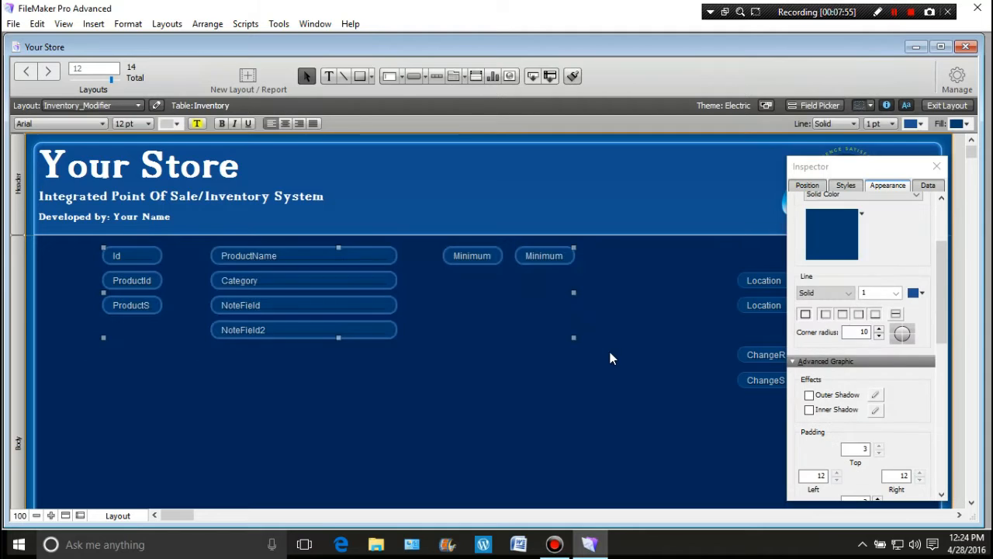
{"action": "left_click", "coordinate": [148, 124]}
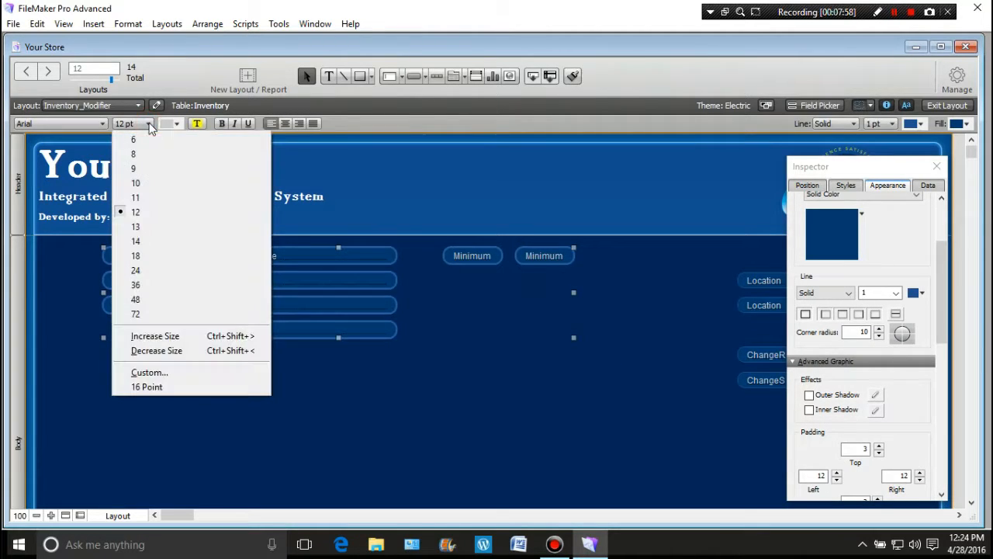
{"action": "left_click", "coordinate": [147, 256]}
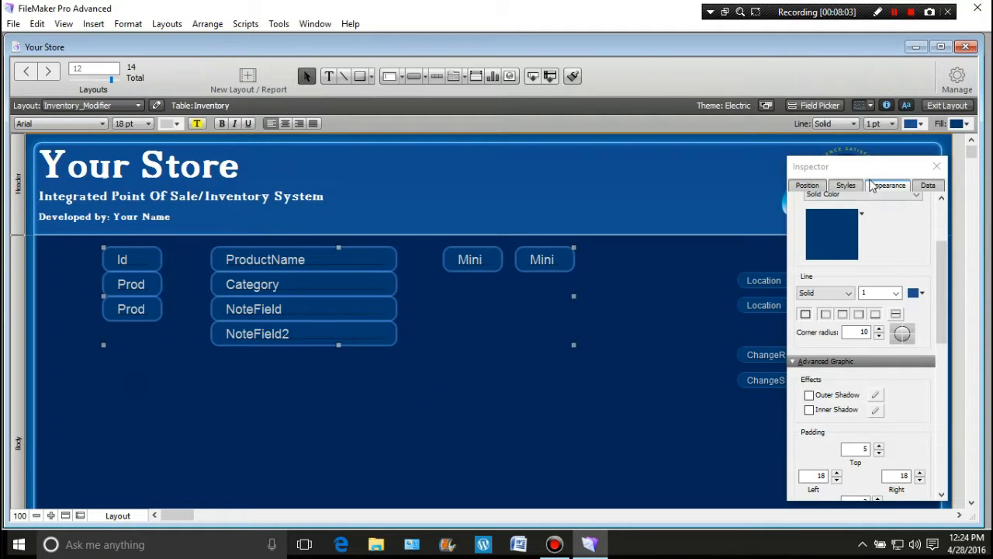
Set the text size of the InStock, Location, Change and price fields to 18 pt and widen them to about 133 pt
{"action": "left_click_drag", "start_coordinate": [888, 167], "coordinate": [204, 121]}
{"action": "left_click_drag", "start_coordinate": [726, 248], "coordinate": [924, 411]}
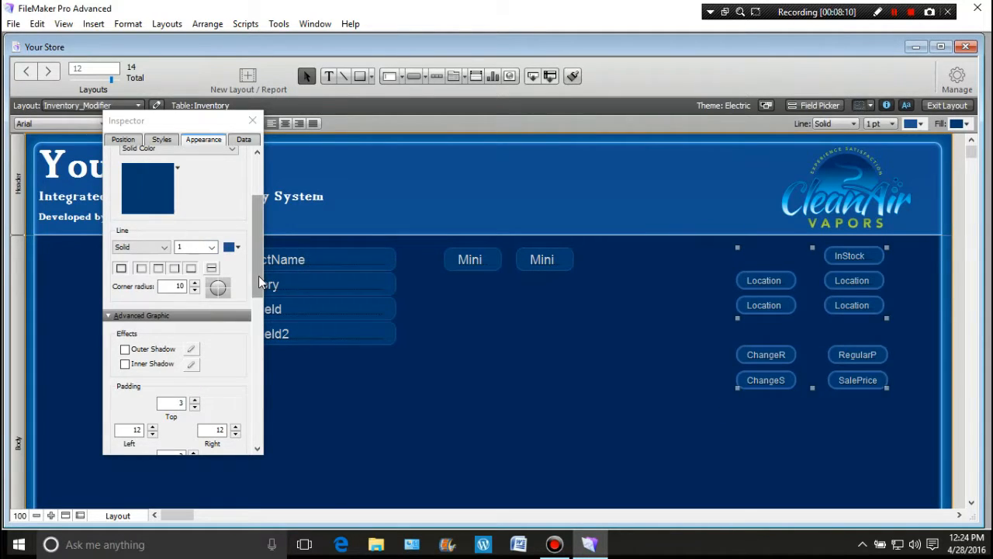
{"action": "left_click_drag", "start_coordinate": [258, 275], "coordinate": [259, 358]}
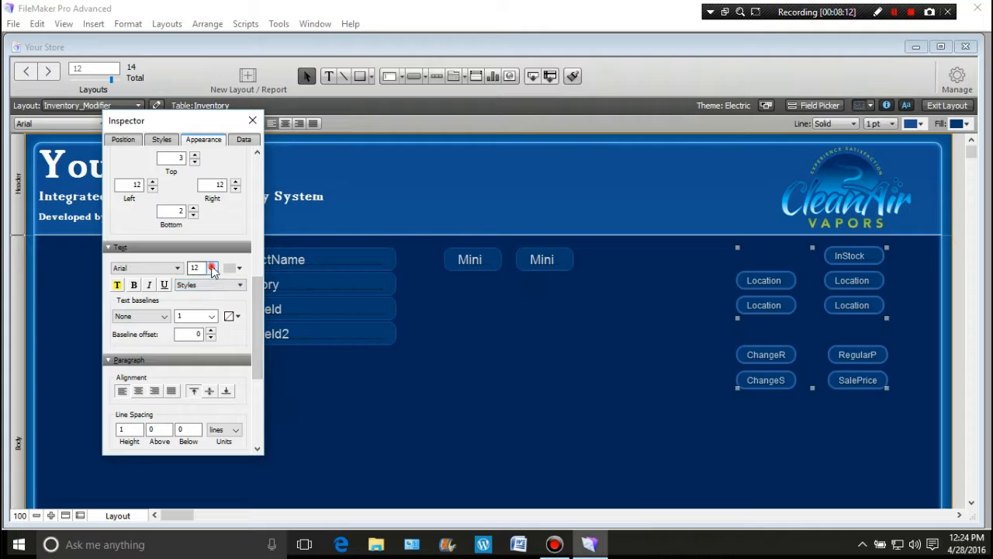
{"action": "left_click", "coordinate": [211, 268]}
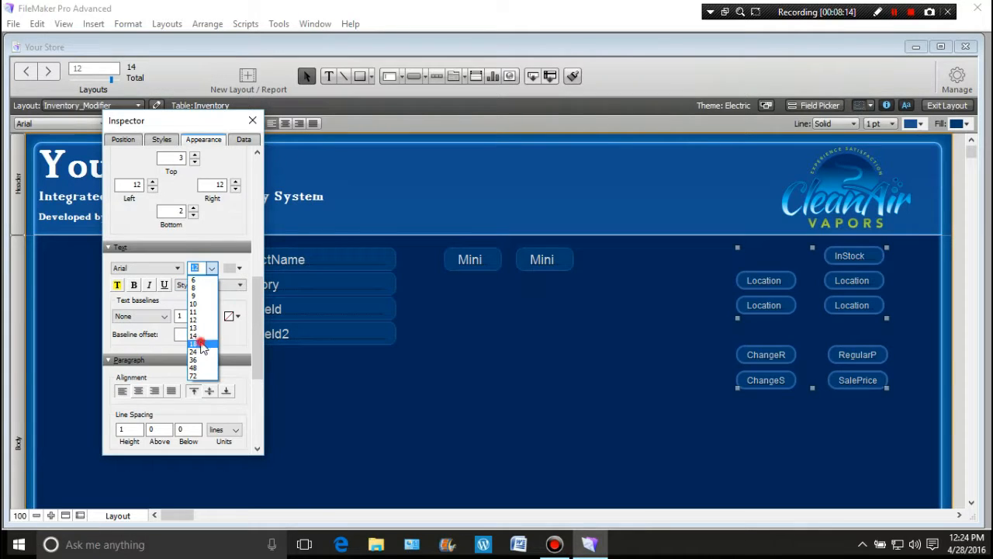
{"action": "left_click", "coordinate": [200, 344]}
{"action": "left_click", "coordinate": [253, 122]}
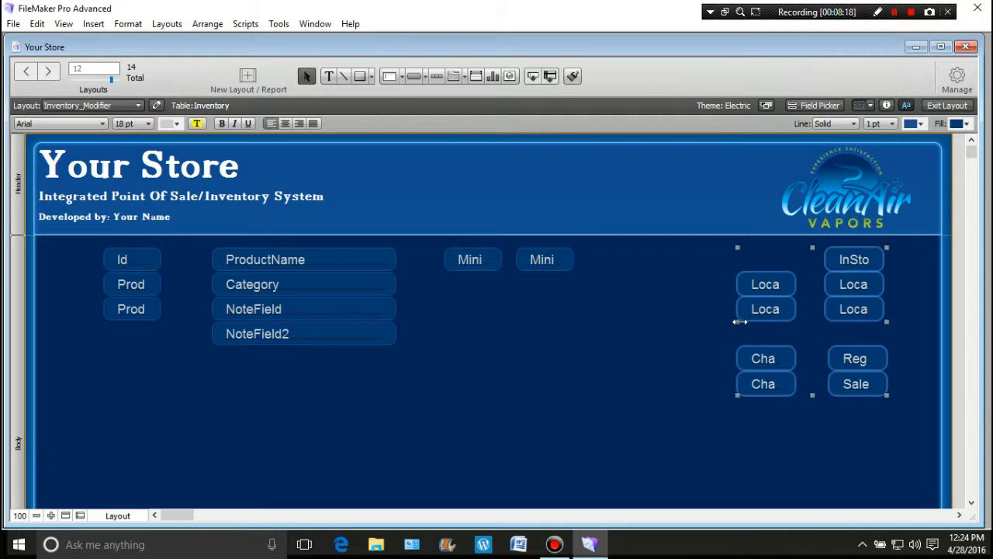
{"action": "left_click_drag", "start_coordinate": [740, 321], "coordinate": [637, 323]}
{"action": "left_click", "coordinate": [621, 390]}
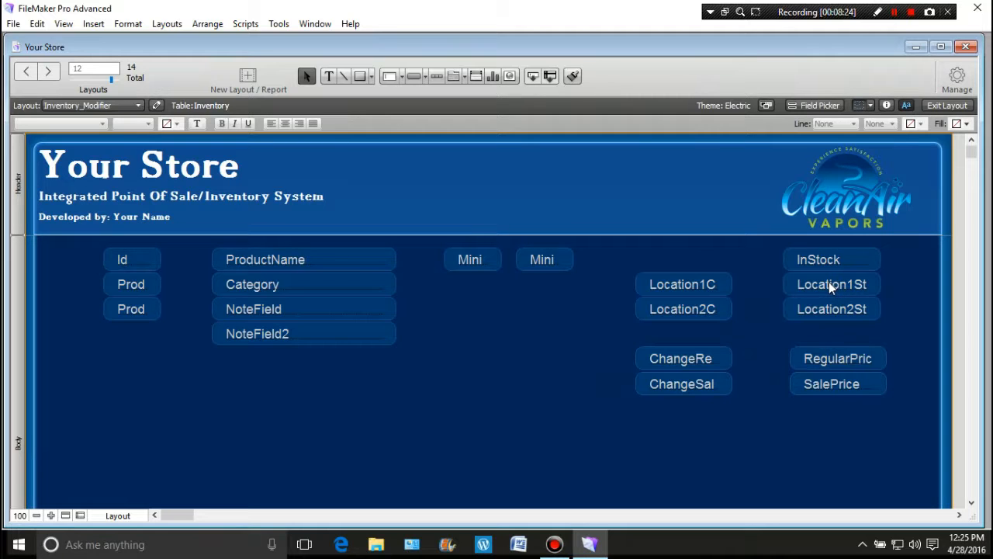
Spread the Location1 stock, Location2 stock, RegularPrice and SalePrice fields apart vertically below the InStock field
{"action": "mouse_move", "coordinate": [915, 285]}
{"action": "left_mouse_down"}
{"action": "mouse_move", "coordinate": [811, 309]}
{"action": "mouse_move", "coordinate": [774, 419]}
{"action": "left_mouse_up"}
{"action": "left_click_drag", "start_coordinate": [836, 299], "coordinate": [836, 307]}
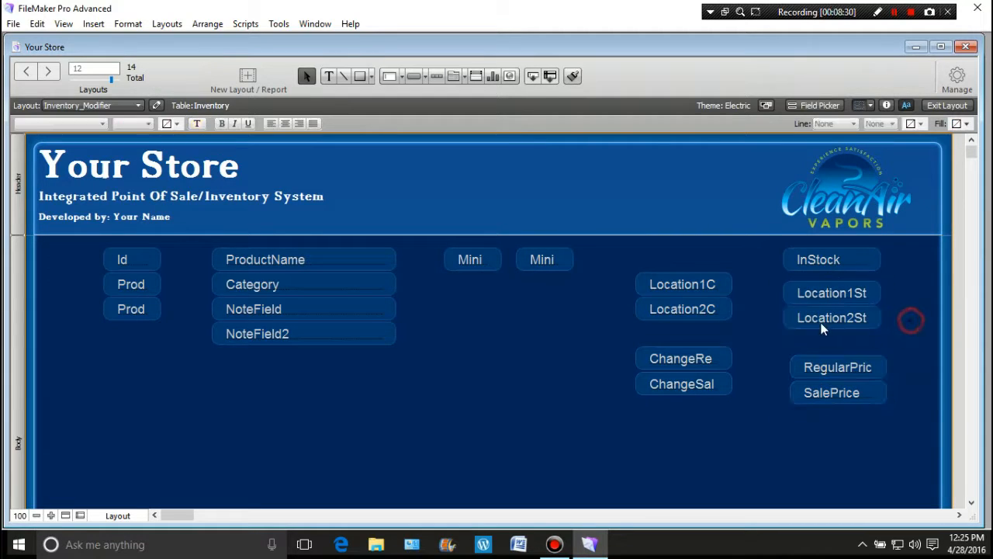
{"action": "left_click_drag", "start_coordinate": [908, 321], "coordinate": [780, 411]}
{"action": "left_click_drag", "start_coordinate": [846, 323], "coordinate": [845, 328]}
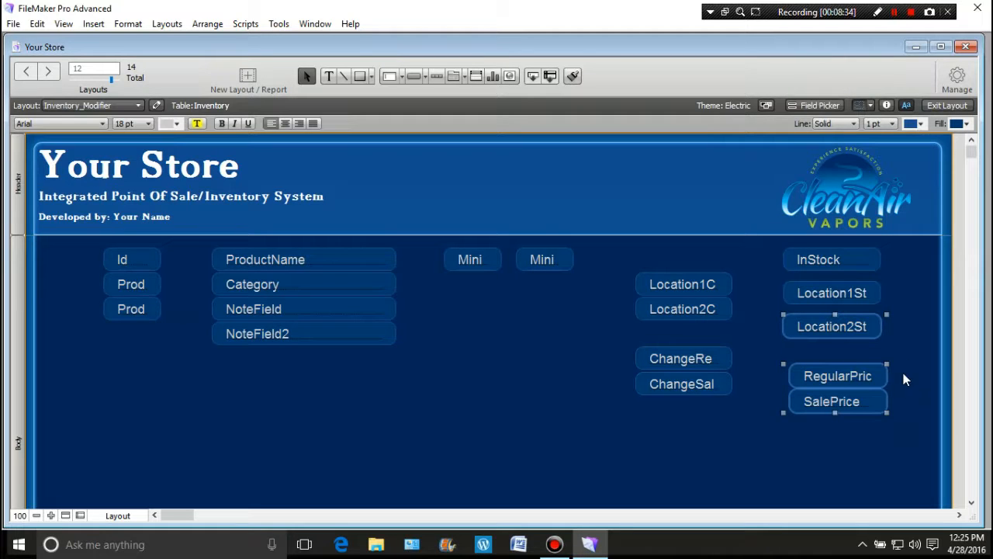
{"action": "left_click_drag", "start_coordinate": [902, 394], "coordinate": [770, 417]}
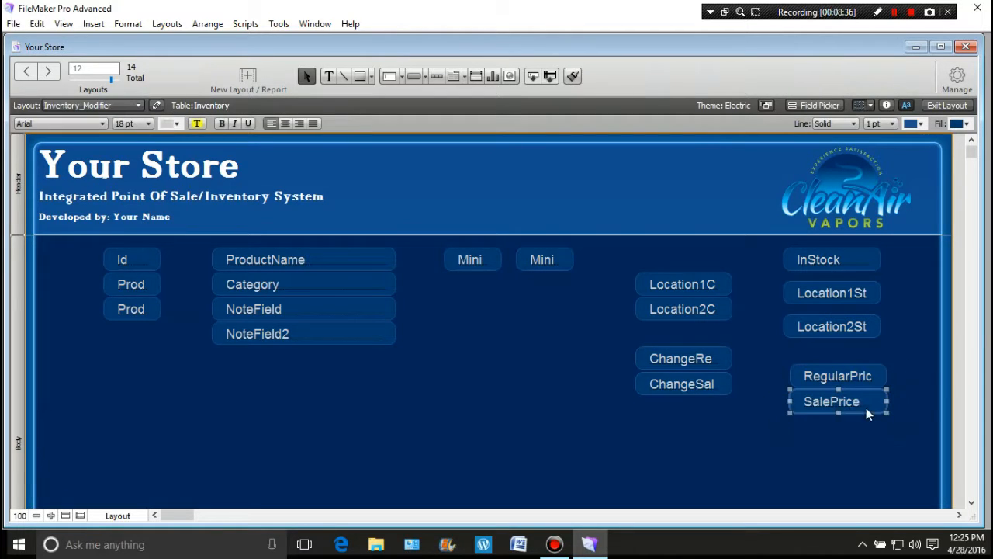
{"action": "left_click_drag", "start_coordinate": [838, 405], "coordinate": [837, 418]}
{"action": "left_click", "coordinate": [736, 435]}
Align the centers of the five fields from InStock to SalePrice into one column and space them evenly vertically
{"action": "left_click_drag", "start_coordinate": [924, 248], "coordinate": [771, 471]}
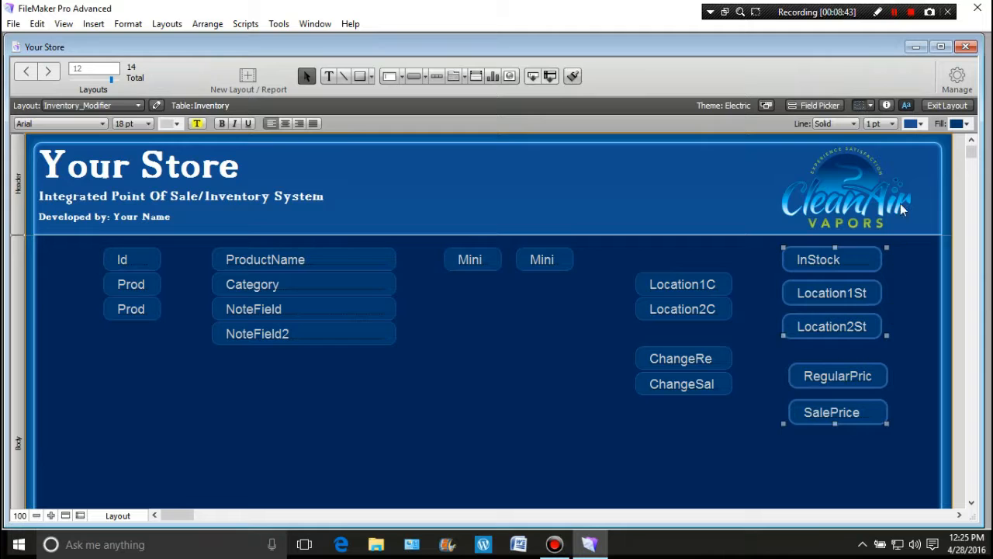
{"action": "left_click", "coordinate": [886, 105]}
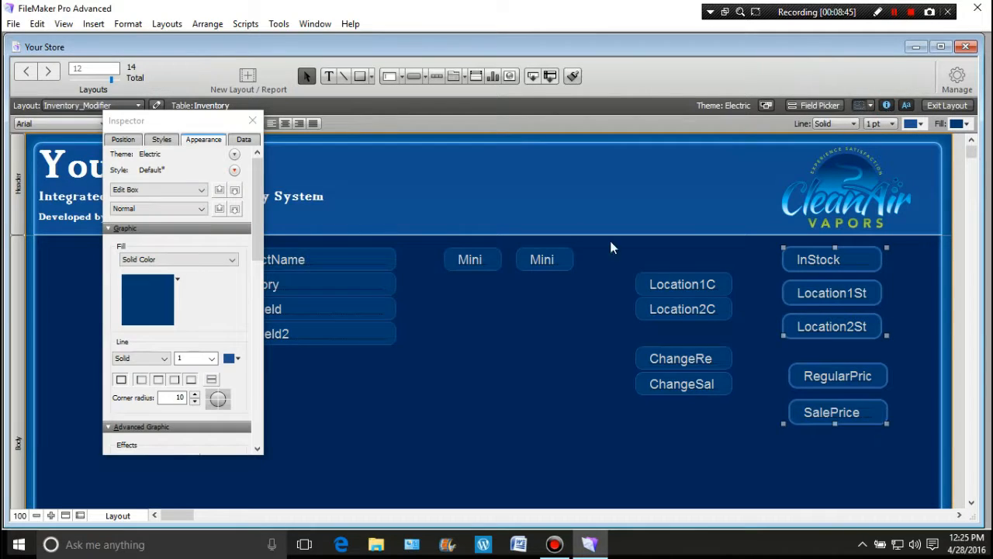
{"action": "left_click", "coordinate": [126, 141]}
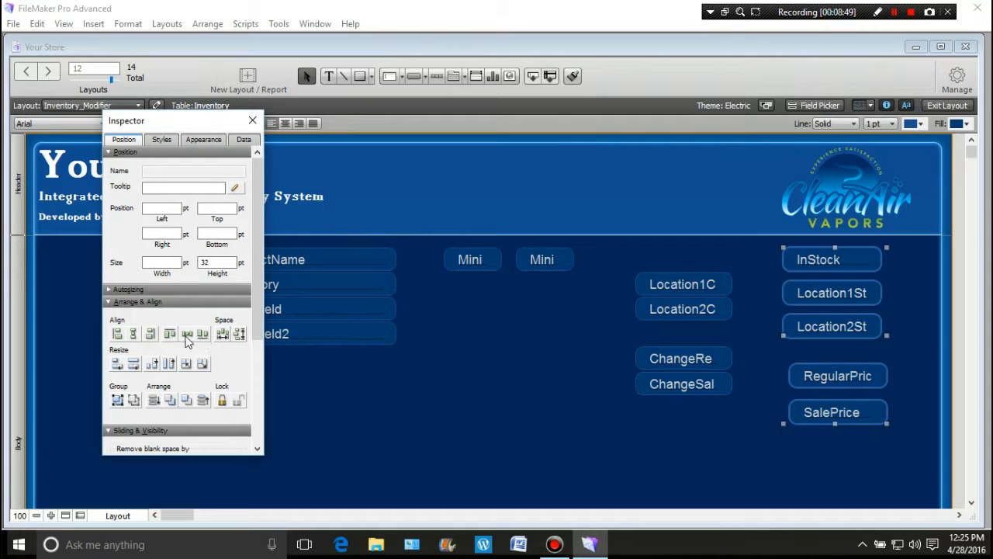
{"action": "left_click", "coordinate": [134, 335]}
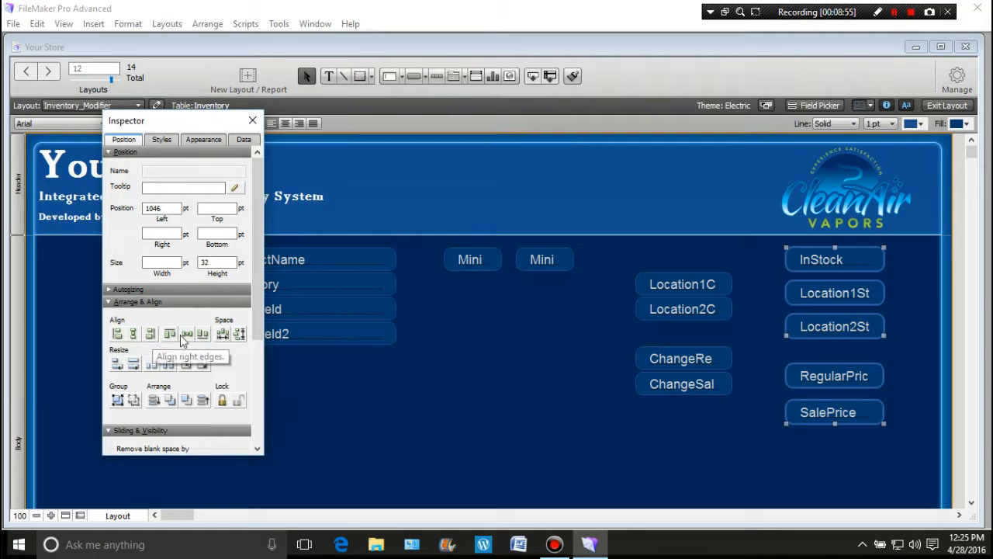
{"action": "left_click", "coordinate": [239, 334]}
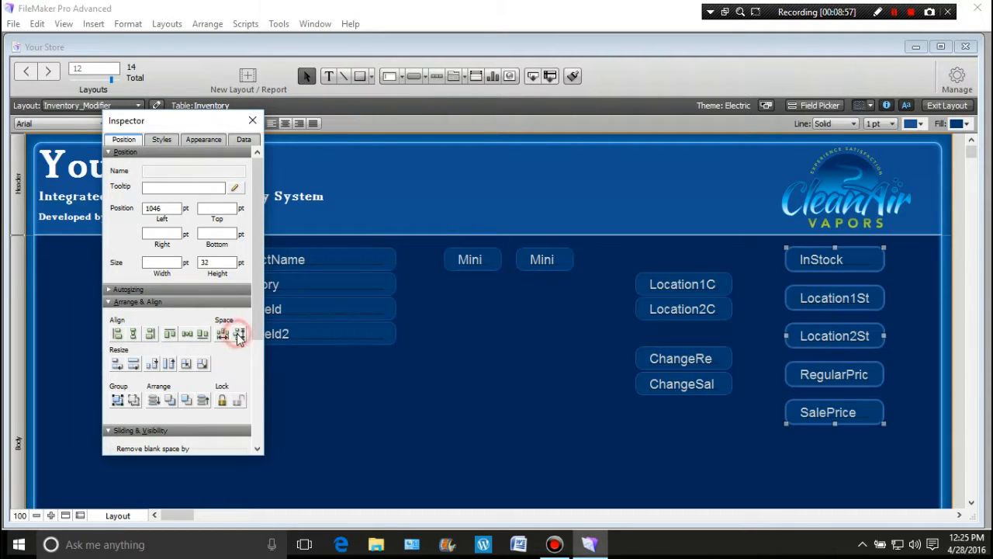
{"action": "left_click", "coordinate": [537, 436]}
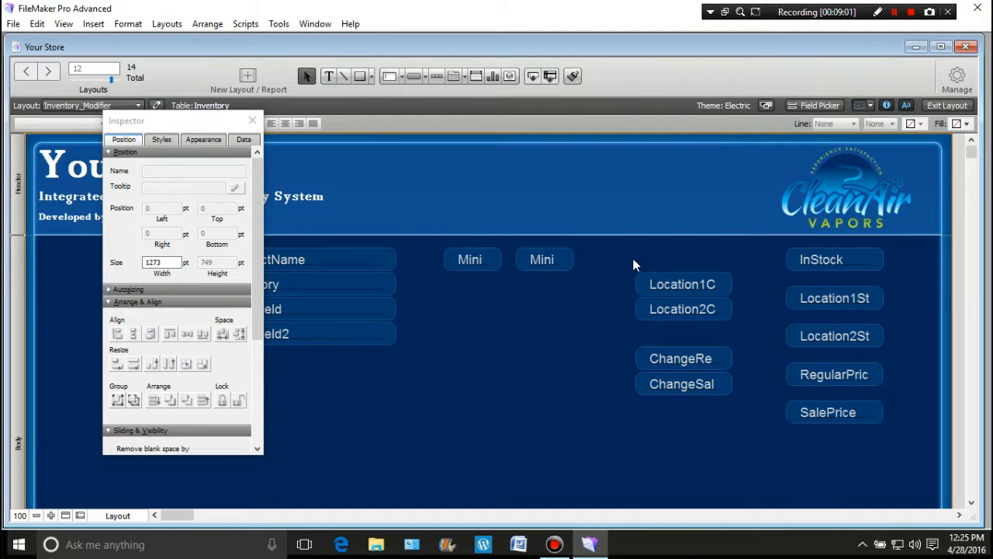
Place the Location1, Location2, ChangeRegular and ChangeSale fields directly left of their matching stock and price fields, with left edges at about 877 pt
{"action": "left_click_drag", "start_coordinate": [633, 264], "coordinate": [705, 405]}
{"action": "left_click_drag", "start_coordinate": [686, 362], "coordinate": [503, 413]}
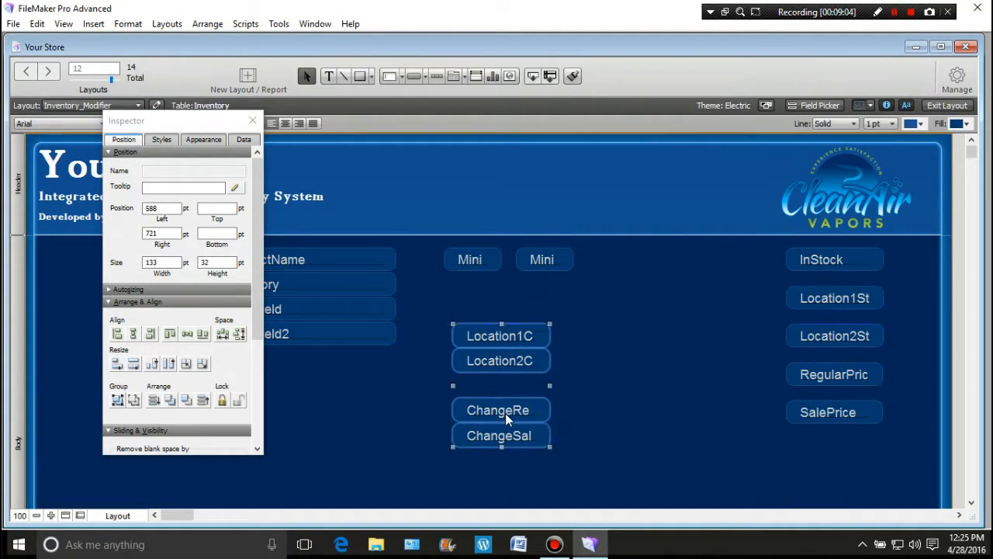
{"action": "left_click", "coordinate": [637, 342]}
{"action": "left_click_drag", "start_coordinate": [503, 335], "coordinate": [711, 299]}
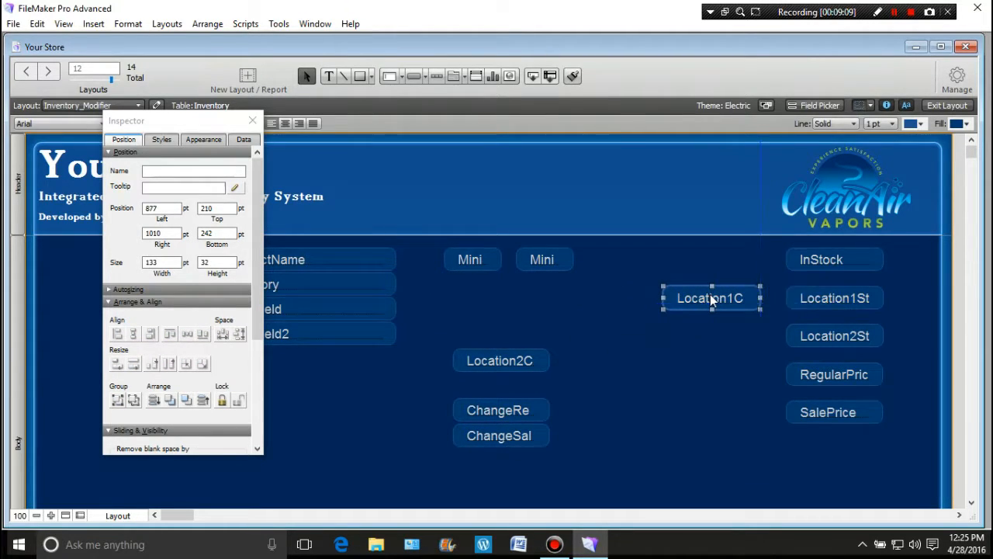
{"action": "left_click_drag", "start_coordinate": [512, 357], "coordinate": [711, 337]}
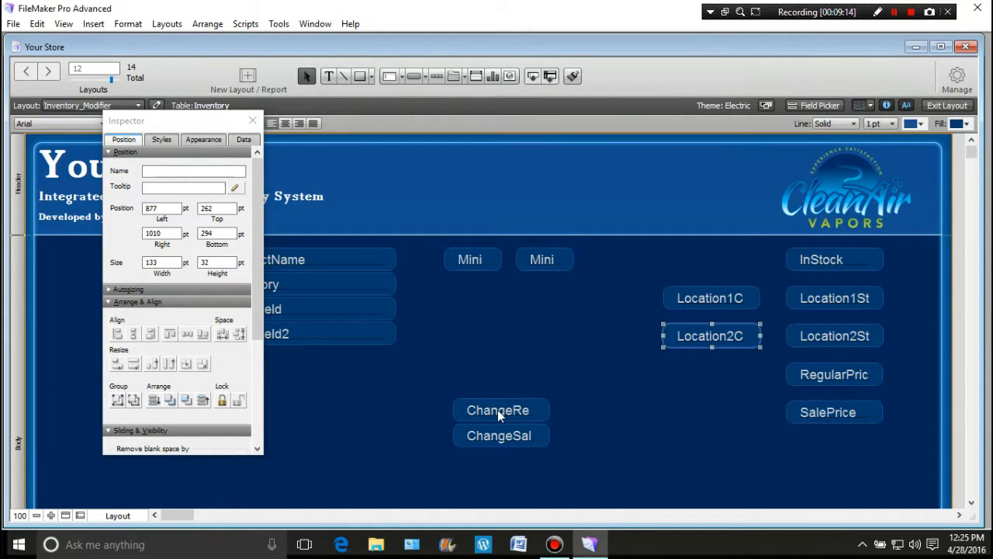
{"action": "left_click_drag", "start_coordinate": [505, 412], "coordinate": [709, 380]}
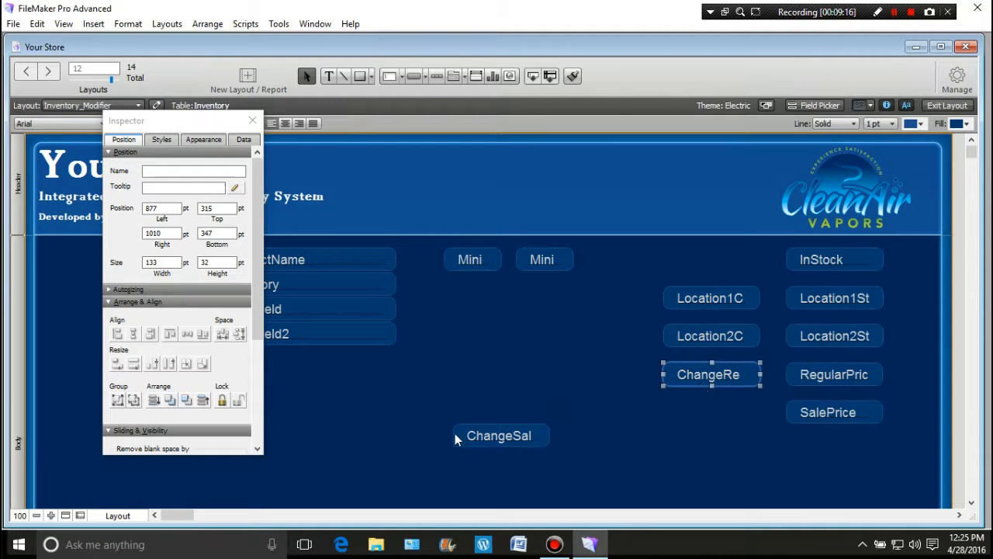
{"action": "left_click_drag", "start_coordinate": [492, 437], "coordinate": [702, 416]}
{"action": "left_click", "coordinate": [598, 417]}
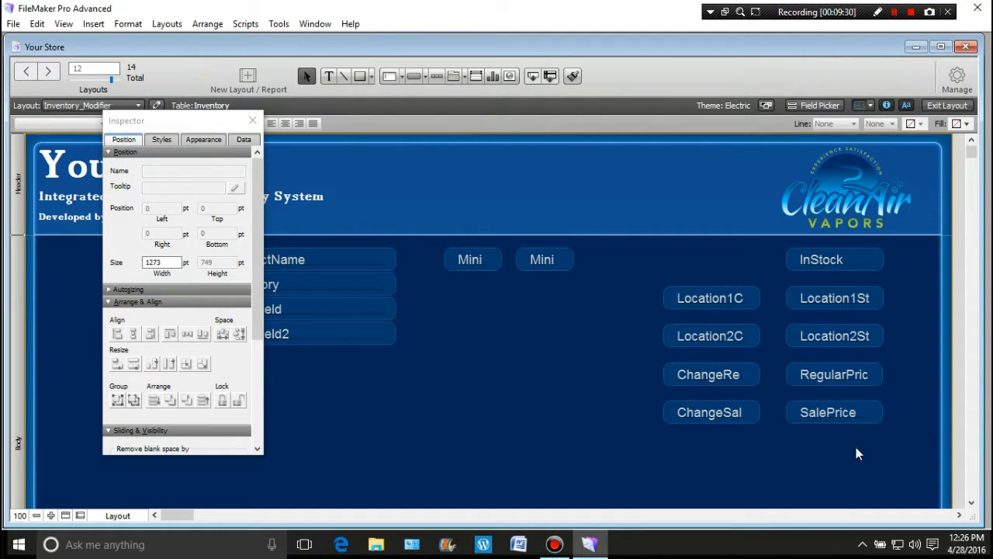
Turn off Browse Mode field entry for the InStock, Location stock, RegularPrice and SalePrice fields
{"action": "left_click_drag", "start_coordinate": [856, 447], "coordinate": [837, 253]}
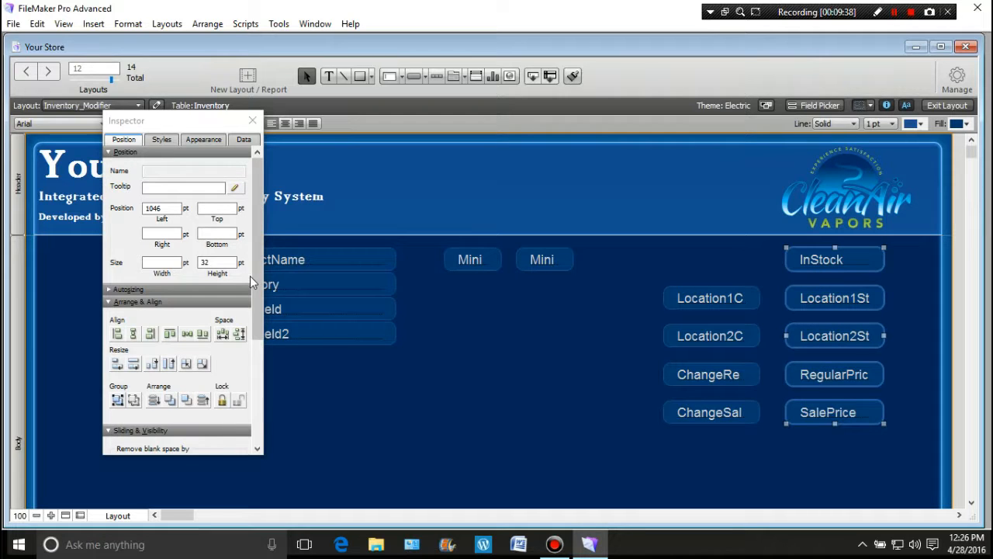
{"action": "left_click", "coordinate": [244, 141]}
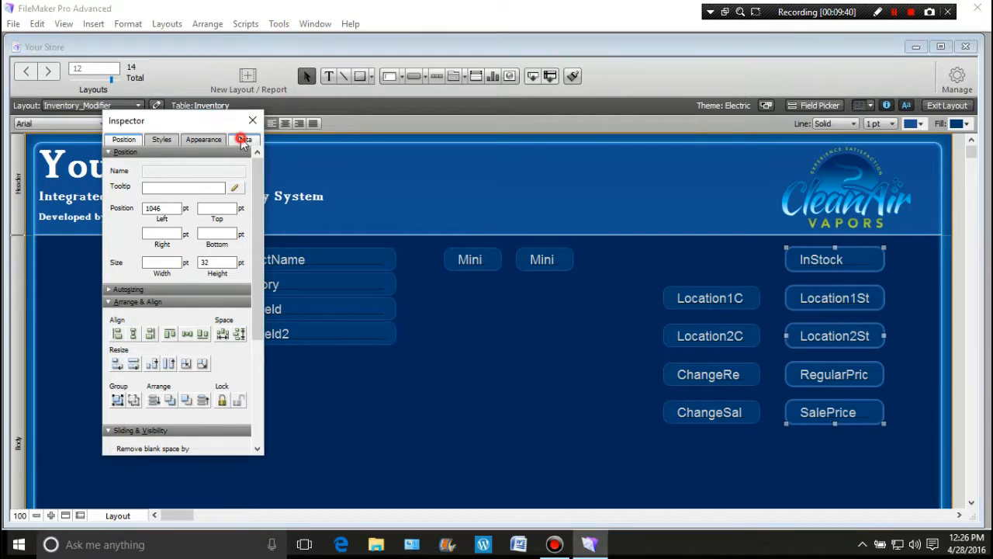
{"action": "left_click", "coordinate": [119, 441]}
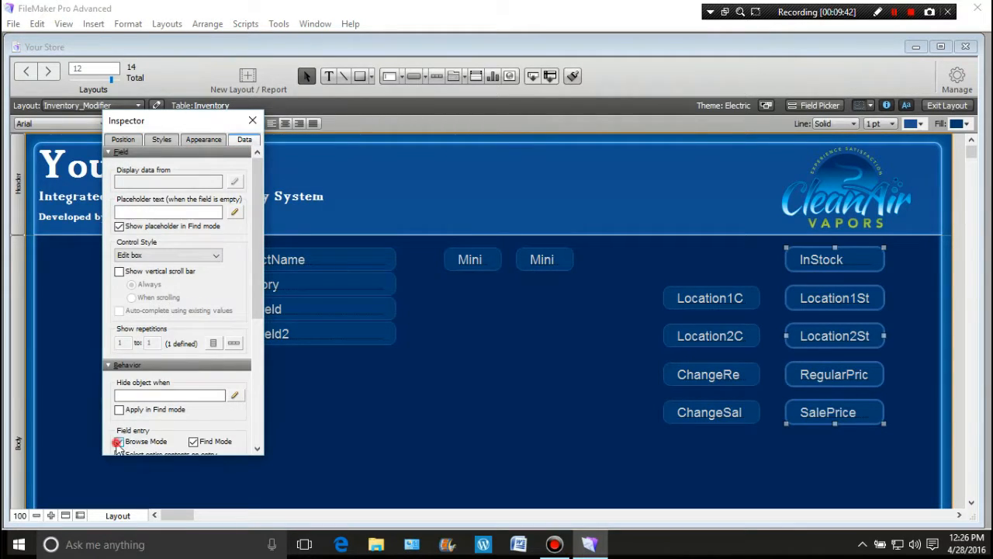
{"action": "left_click", "coordinate": [512, 450]}
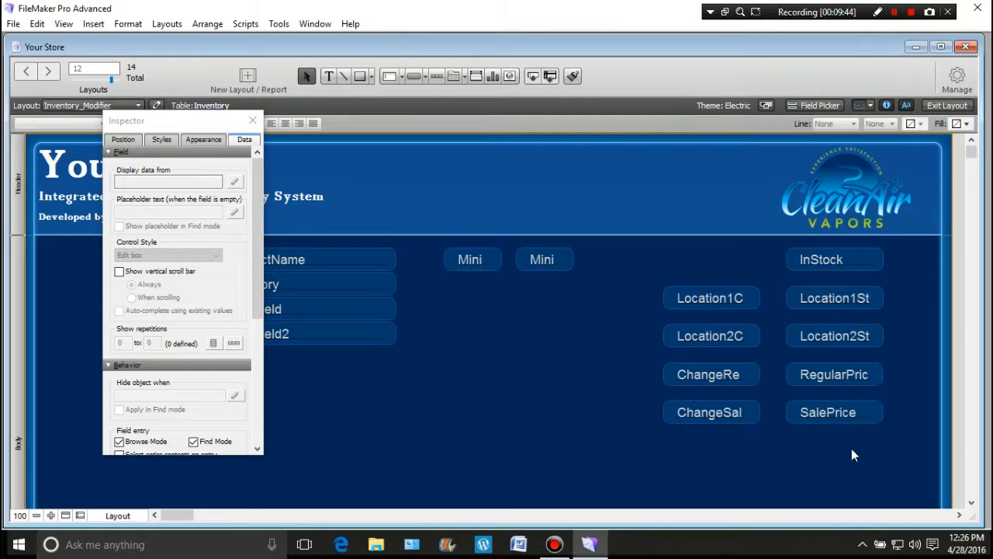
{"action": "left_click_drag", "start_coordinate": [851, 450], "coordinate": [800, 241]}
{"action": "left_click", "coordinate": [614, 449]}
Widen the Minimum and Minimum2 fields to fit their names and move them side by side well below the ChangeSale field
{"action": "left_click_drag", "start_coordinate": [435, 246], "coordinate": [647, 259]}
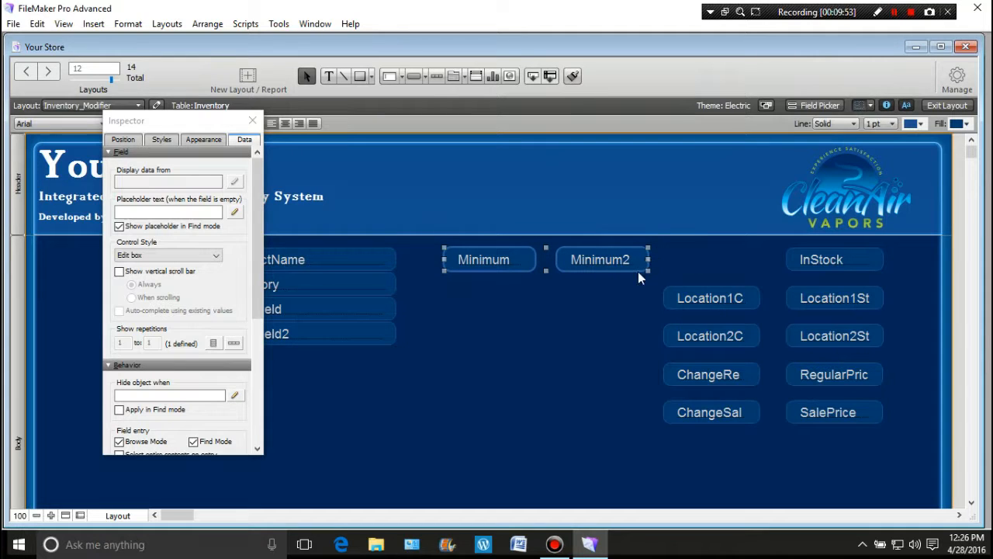
{"action": "left_click_drag", "start_coordinate": [581, 263], "coordinate": [690, 473]}
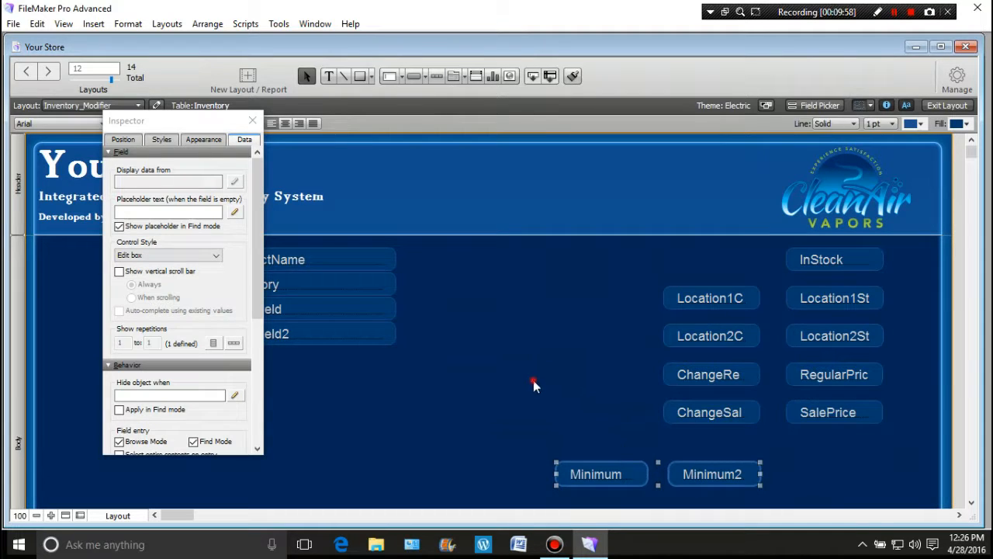
{"action": "left_click", "coordinate": [533, 379]}
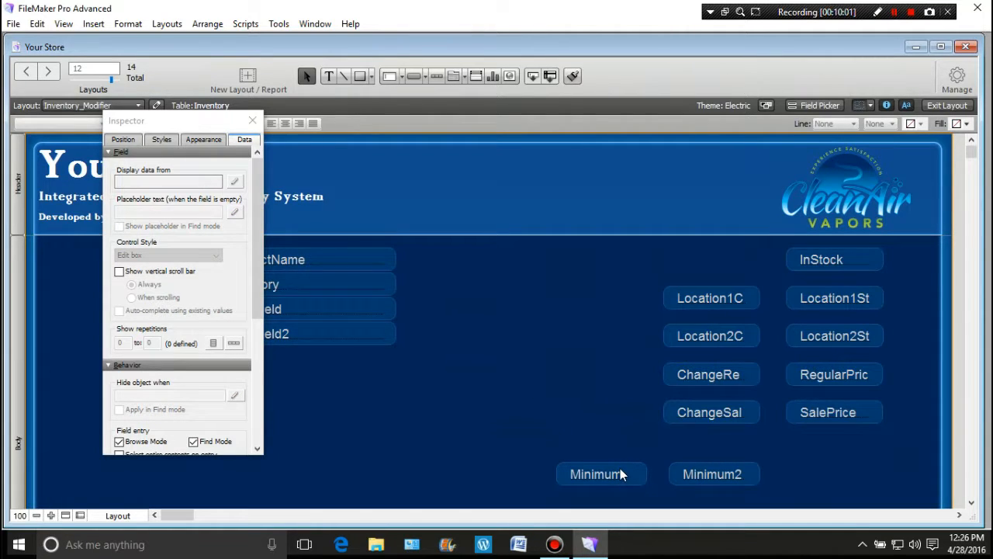
{"action": "scroll", "coordinate": [617, 462], "scroll_direction": "down", "scroll_amount": 5}
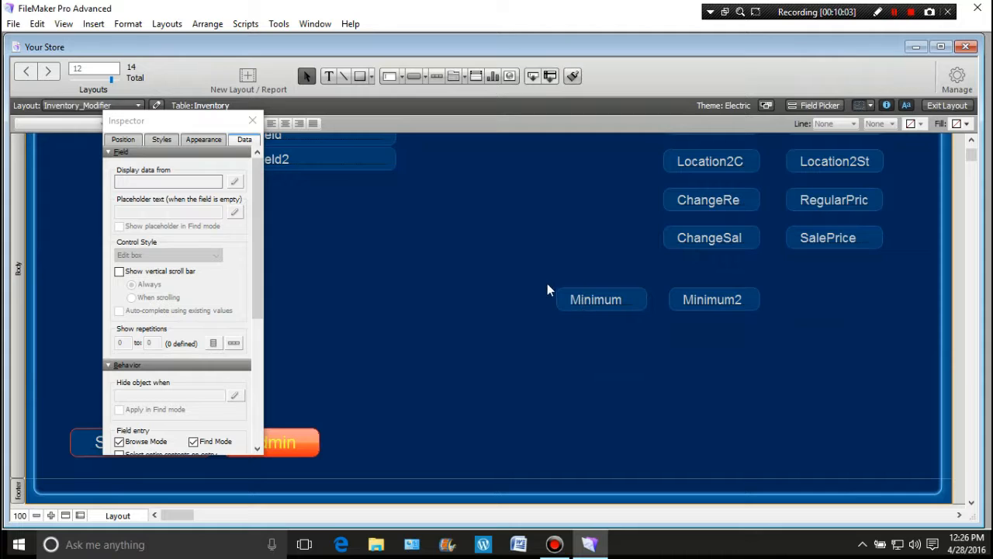
{"action": "left_click_drag", "start_coordinate": [549, 281], "coordinate": [750, 333]}
{"action": "left_click_drag", "start_coordinate": [705, 299], "coordinate": [702, 357]}
{"action": "left_click", "coordinate": [648, 305]}
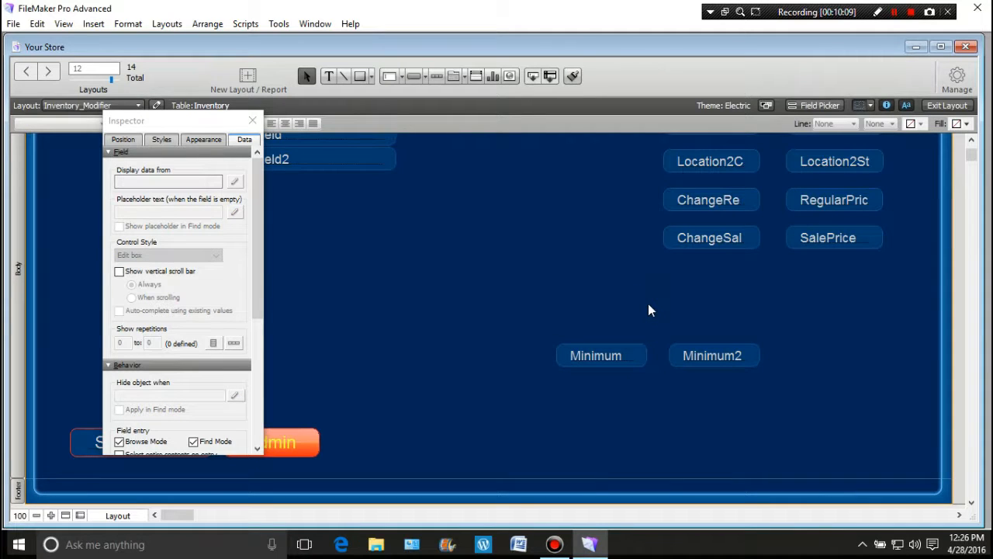
Add a text label reading "Minimum One" just above the Minimum field
{"action": "left_click", "coordinate": [329, 77]}
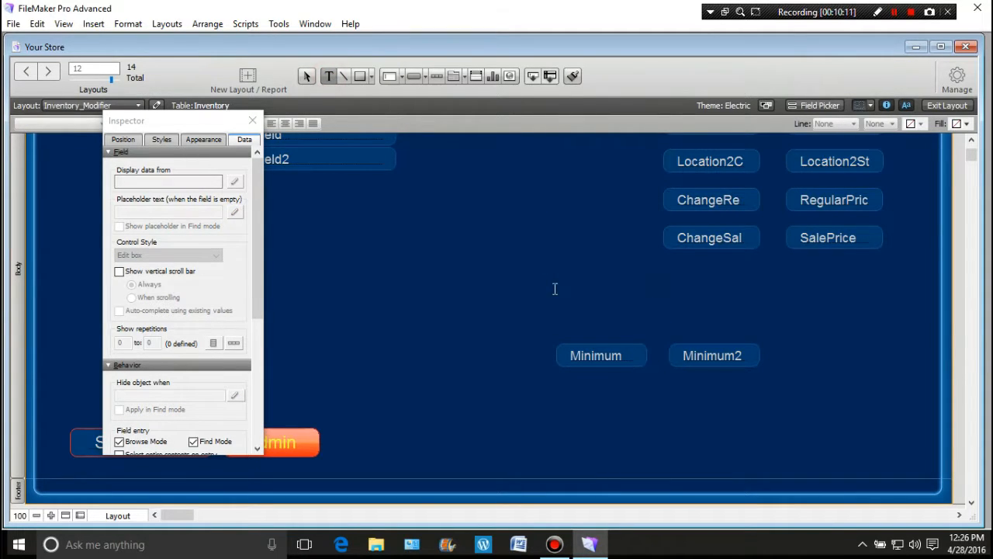
{"action": "left_click", "coordinate": [579, 320]}
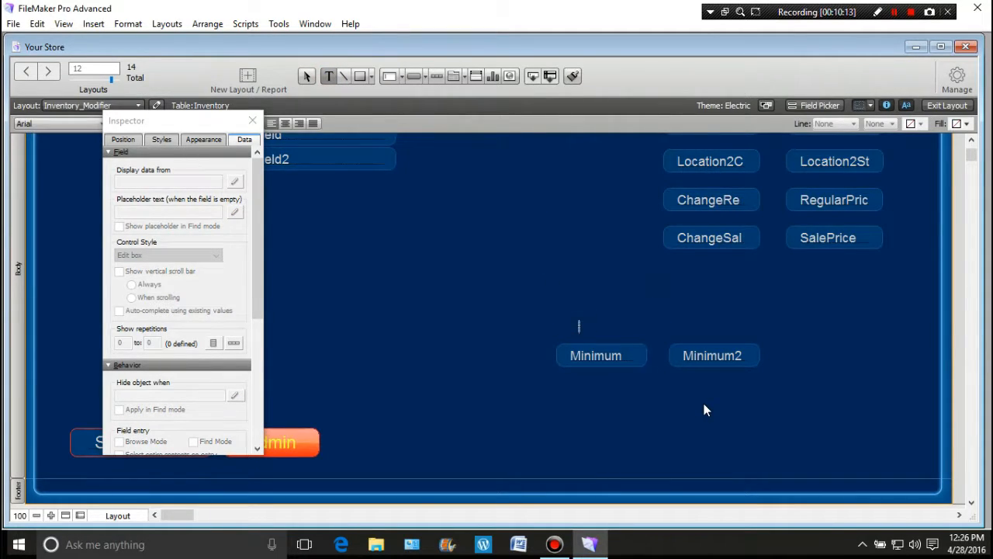
{"action": "type", "text": "Minimum One"}
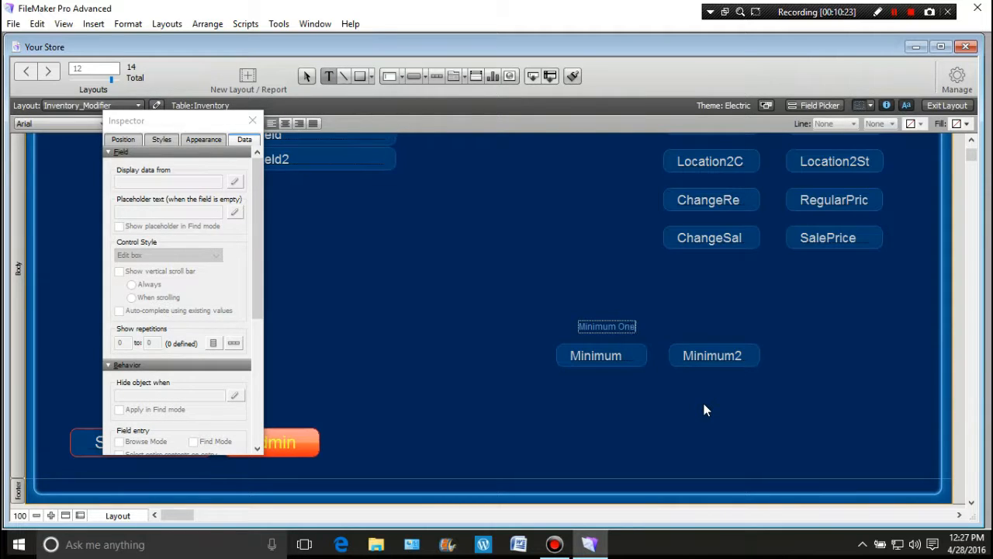
{"action": "left_click", "coordinate": [439, 302]}
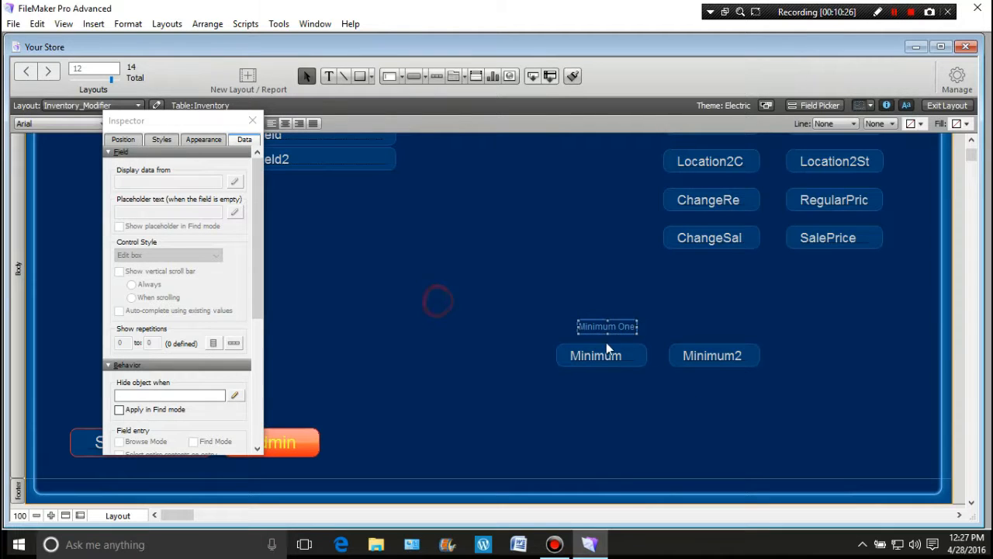
Duplicate the Minimum One label above the Minimum2 field and change the copy's text to "Minimum Two"
{"action": "left_click_drag", "start_coordinate": [597, 329], "coordinate": [698, 324]}
{"action": "left_click", "coordinate": [717, 327]}
{"action": "left_click", "coordinate": [718, 327]}
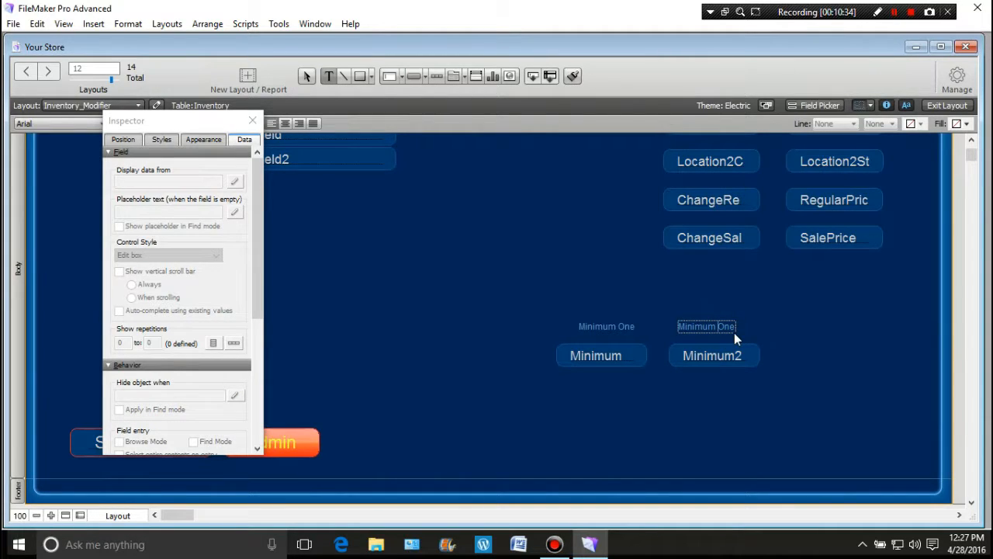
{"action": "key", "text": "Delete"}
{"action": "key", "text": "Delete"}
{"action": "type", "text": "Tw"}
{"action": "left_click", "coordinate": [628, 292]}
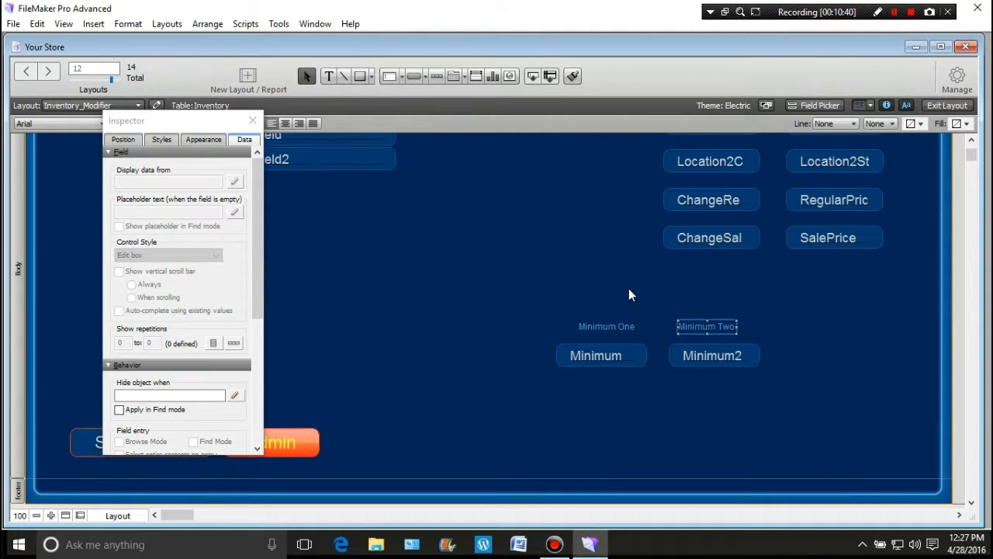
Shift the Minimum One and Minimum Two labels so each is centered above its own field
{"action": "left_click", "coordinate": [693, 325]}
{"action": "left_click_drag", "start_coordinate": [706, 325], "coordinate": [713, 323]}
{"action": "left_click", "coordinate": [611, 326]}
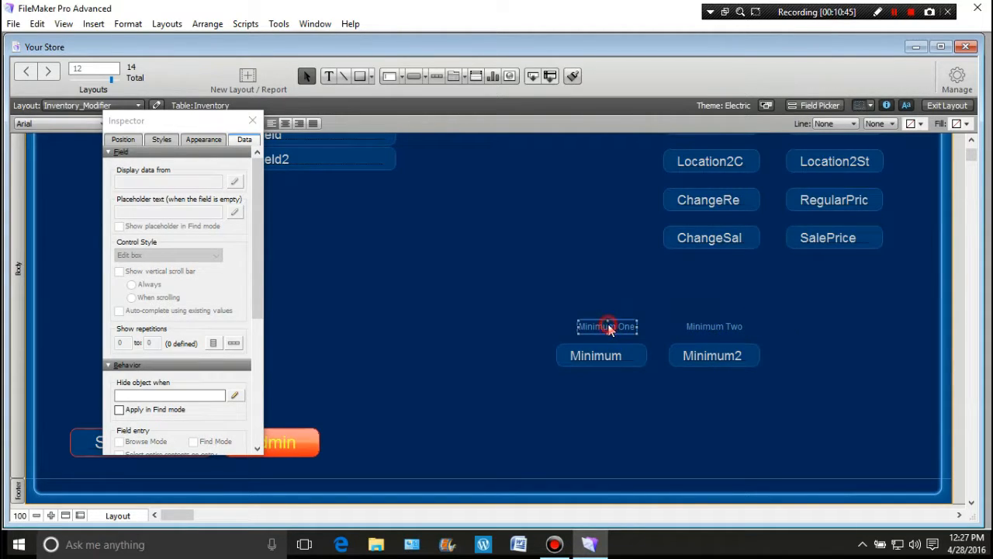
{"action": "left_click_drag", "start_coordinate": [609, 326], "coordinate": [602, 325]}
{"action": "left_click", "coordinate": [564, 292]}
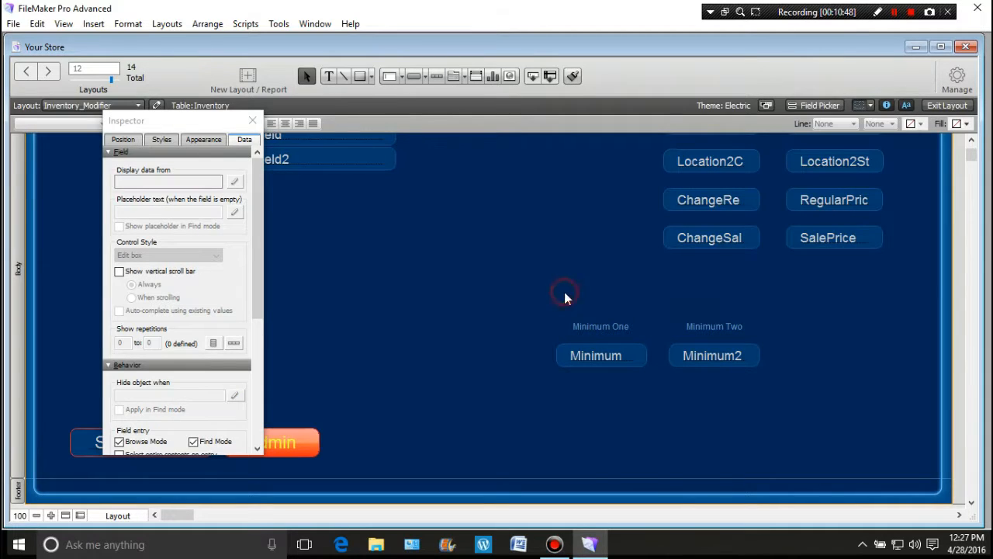
Center-align the text of the Minimum and Minimum2 fields and close the Inspector
{"action": "left_click_drag", "start_coordinate": [493, 347], "coordinate": [757, 375]}
{"action": "left_click", "coordinate": [364, 243]}
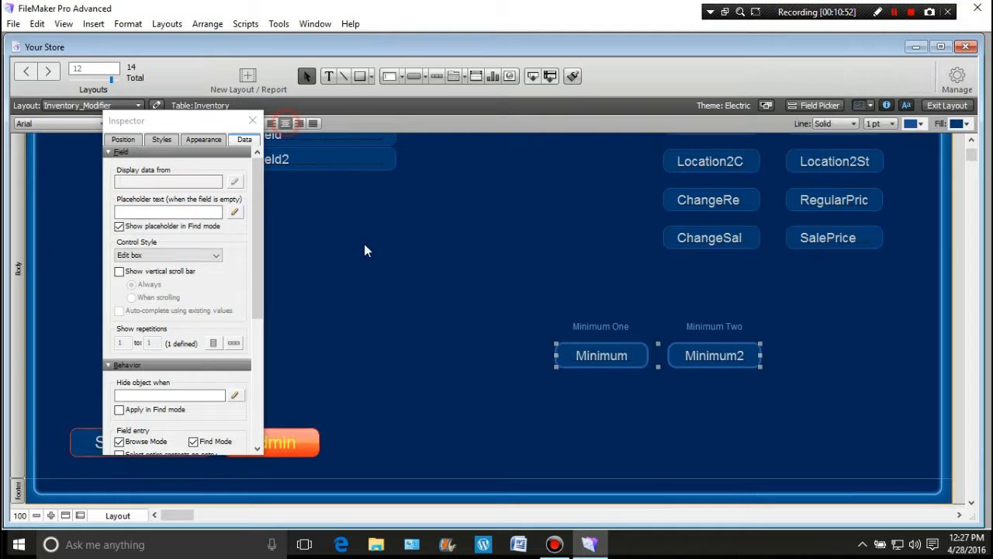
{"action": "left_click", "coordinate": [254, 122]}
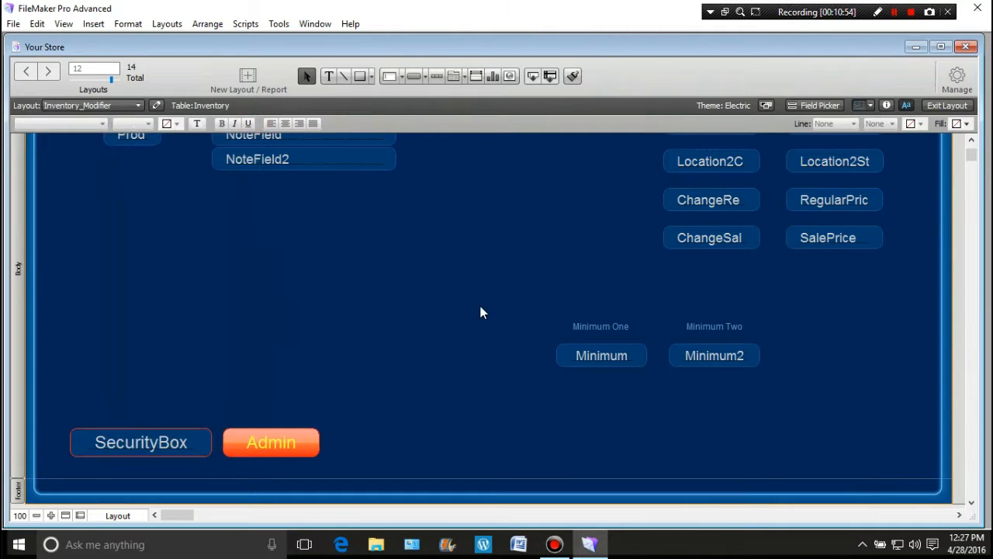
Center-align the text of the location and price change fields and of the InStock, location stock, RegularPrice and SalePrice fields
{"action": "scroll", "coordinate": [485, 307], "scroll_direction": "up", "scroll_amount": 5}
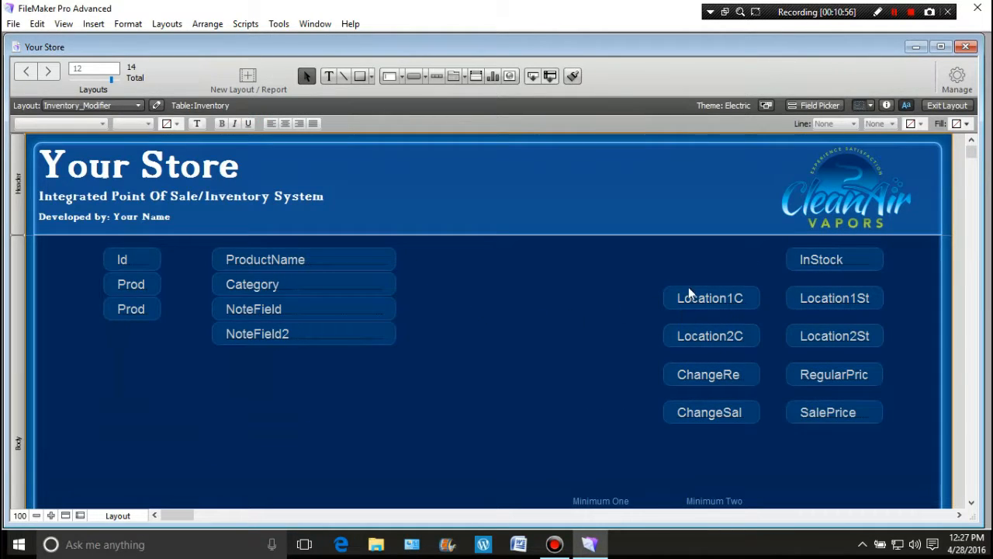
{"action": "left_click_drag", "start_coordinate": [711, 273], "coordinate": [700, 448]}
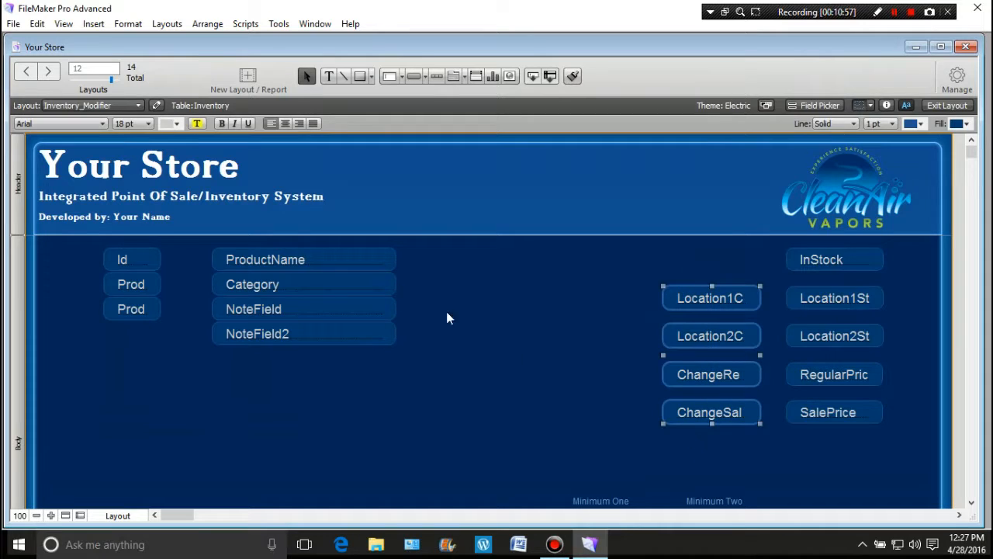
{"action": "left_click", "coordinate": [286, 123]}
{"action": "left_click_drag", "start_coordinate": [819, 446], "coordinate": [842, 256]}
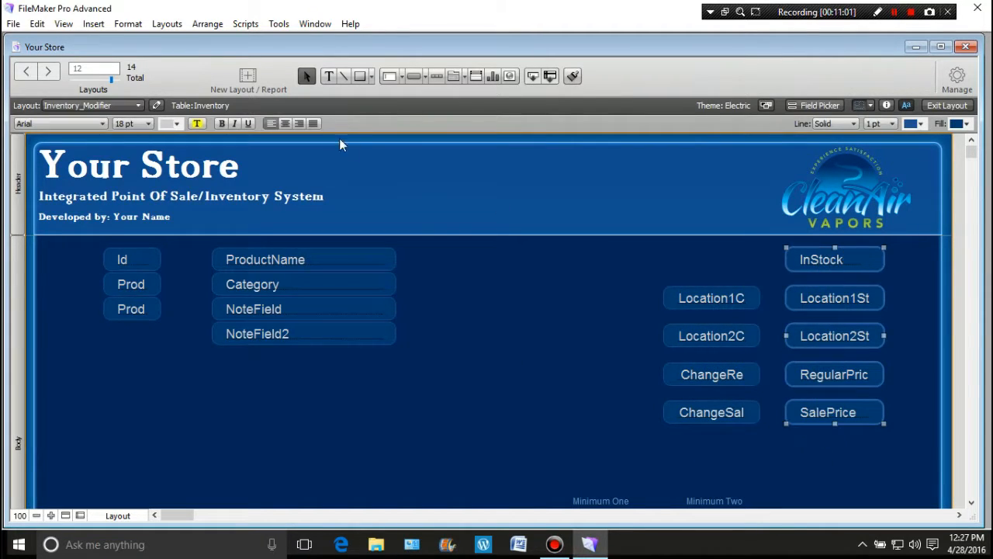
{"action": "left_click", "coordinate": [285, 123]}
{"action": "left_click", "coordinate": [497, 407]}
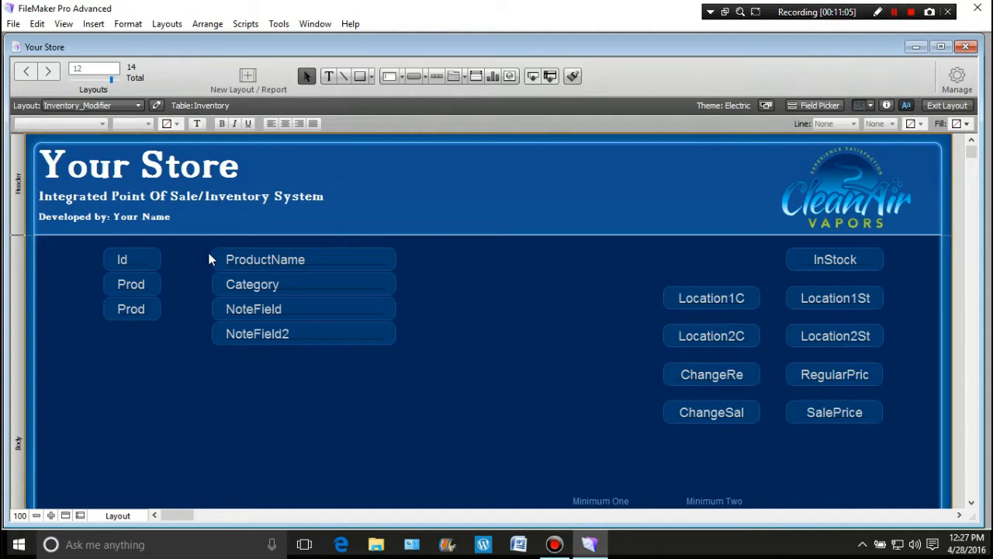
Move the Category and NoteField fields down with the fields below them, level with the Location1 and Location2 rows
{"action": "left_click_drag", "start_coordinate": [202, 270], "coordinate": [422, 374]}
{"action": "left_click_drag", "start_coordinate": [299, 287], "coordinate": [301, 300]}
{"action": "left_click", "coordinate": [233, 399]}
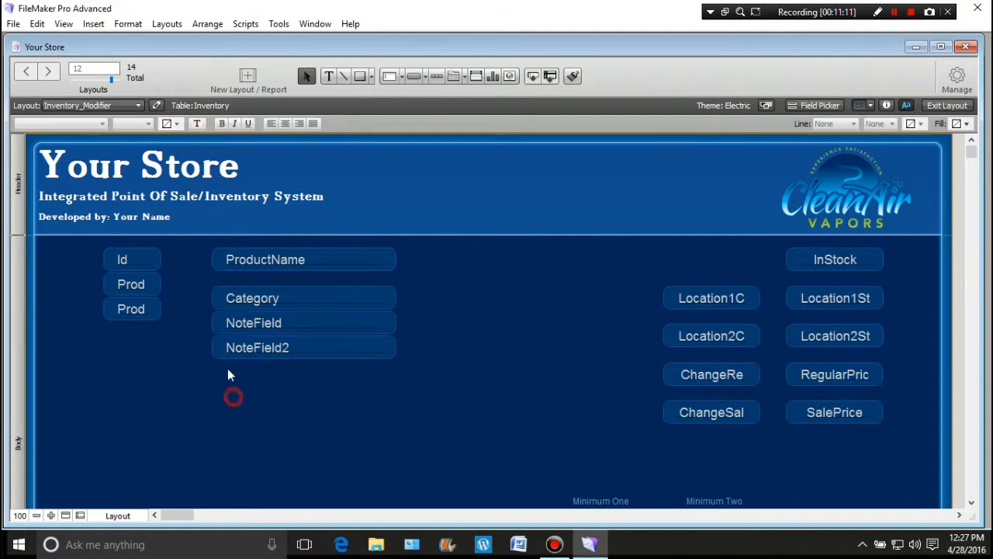
{"action": "left_click_drag", "start_coordinate": [199, 318], "coordinate": [403, 398]}
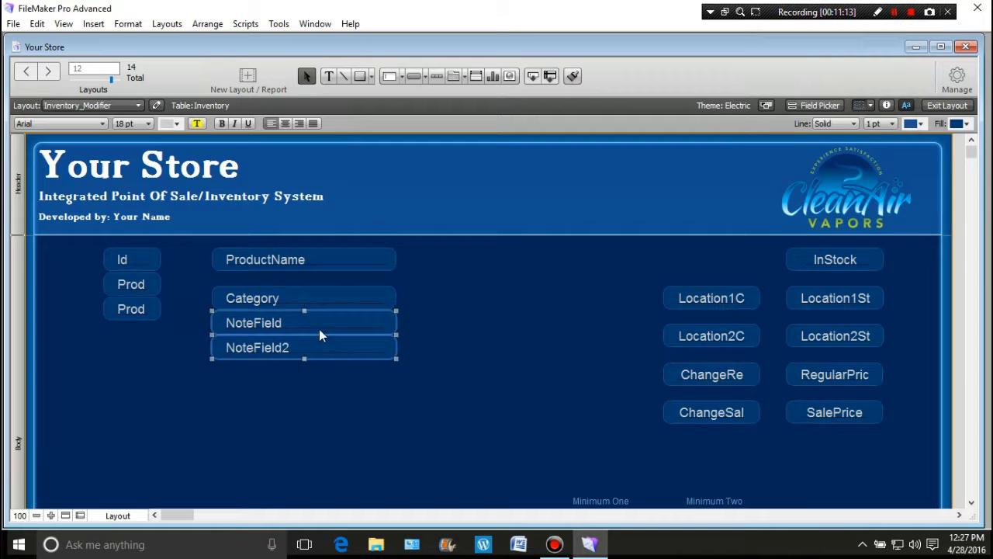
{"action": "left_click_drag", "start_coordinate": [321, 335], "coordinate": [319, 343]}
Move NoteField2 down below NoteField and fine-tune its height to match the spacing of the fields above
{"action": "left_click_drag", "start_coordinate": [184, 369], "coordinate": [298, 380]}
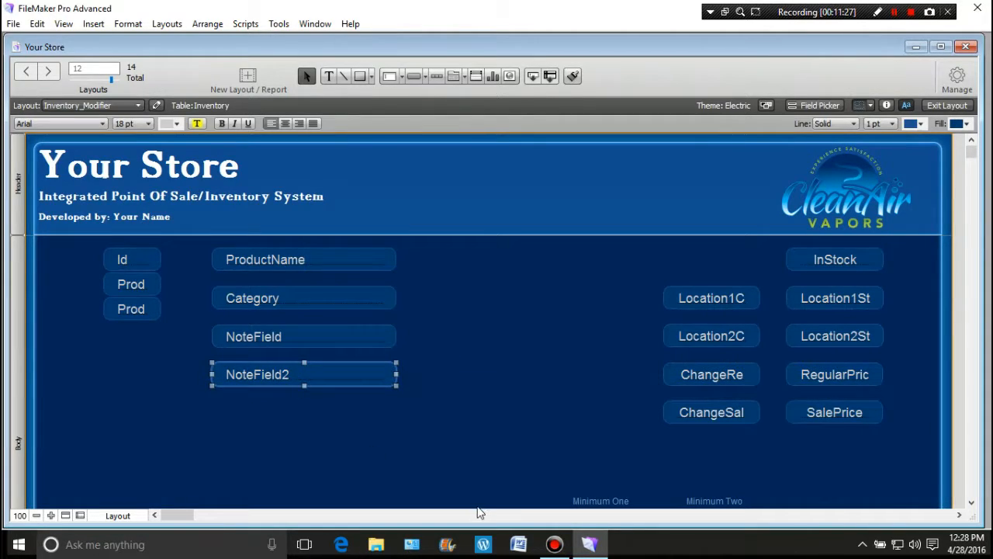
{"action": "key", "text": "Up"}
{"action": "key", "text": "Up"}
{"action": "key", "text": "Up"}
{"action": "key", "text": "Down"}
{"action": "key", "text": "Down"}
{"action": "key", "text": "Down"}
{"action": "key", "text": "Down"}
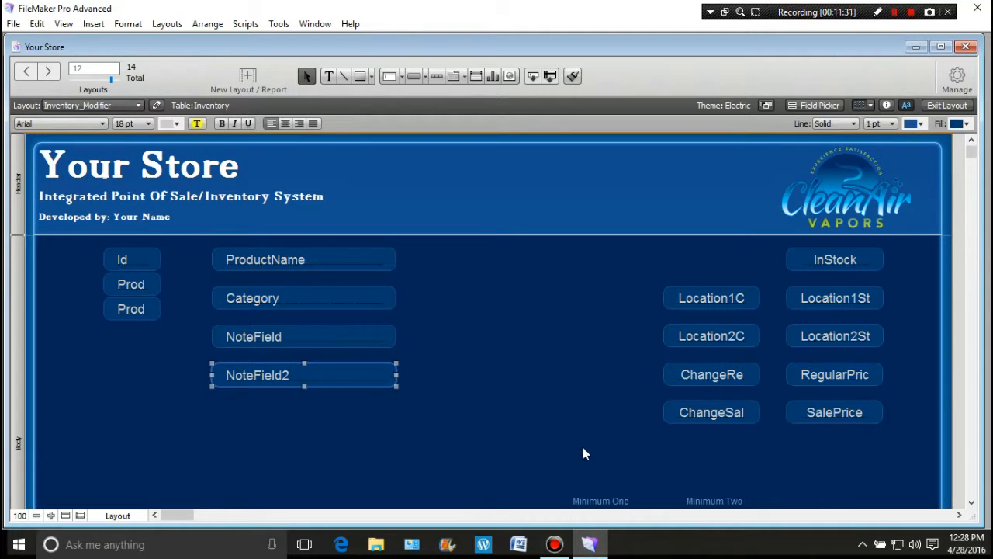
{"action": "left_click", "coordinate": [548, 411]}
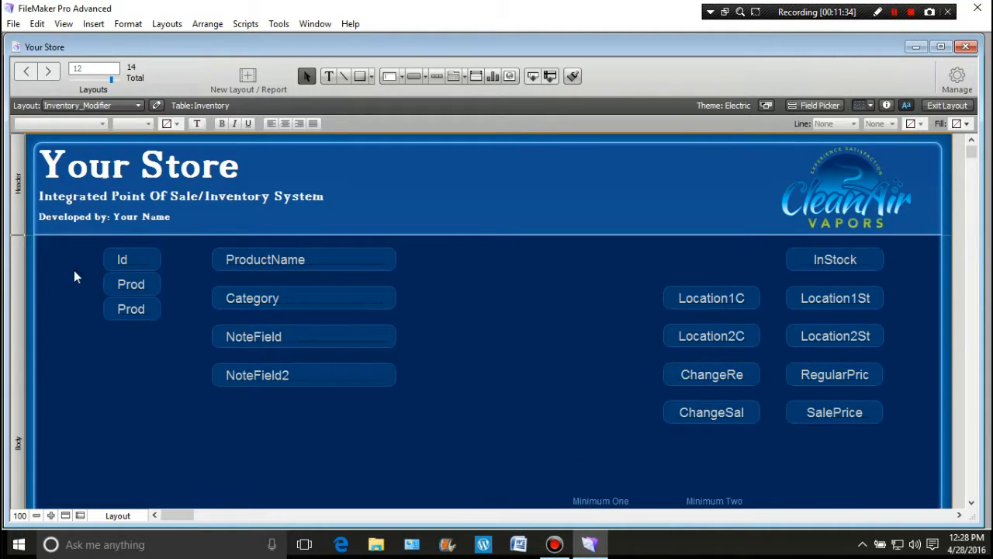
Move the Id, ProductId and ProductSku fields to the other side of ProductName, widen them to fit their names and center-align their text
{"action": "left_click_drag", "start_coordinate": [73, 252], "coordinate": [170, 337]}
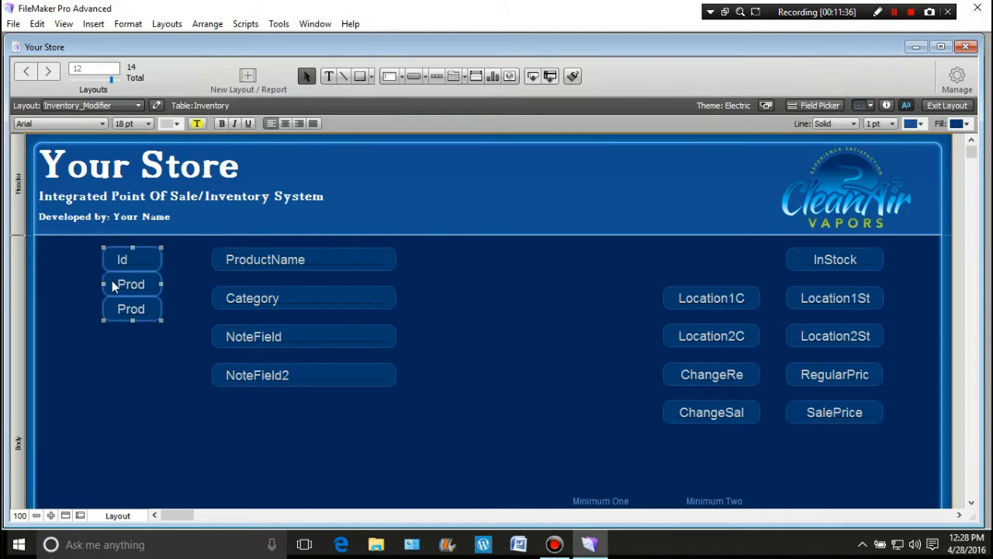
{"action": "left_click_drag", "start_coordinate": [102, 284], "coordinate": [579, 284]}
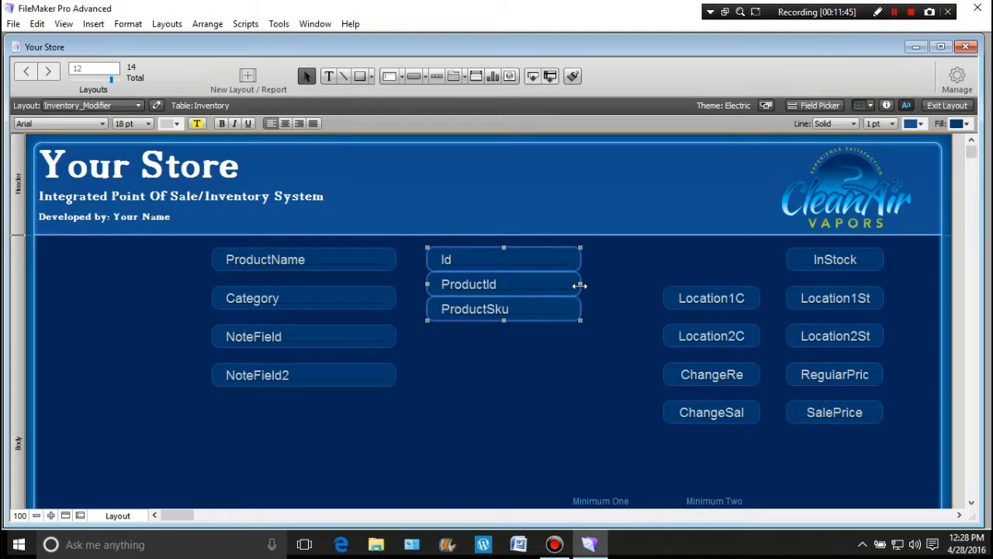
{"action": "left_click", "coordinate": [284, 123]}
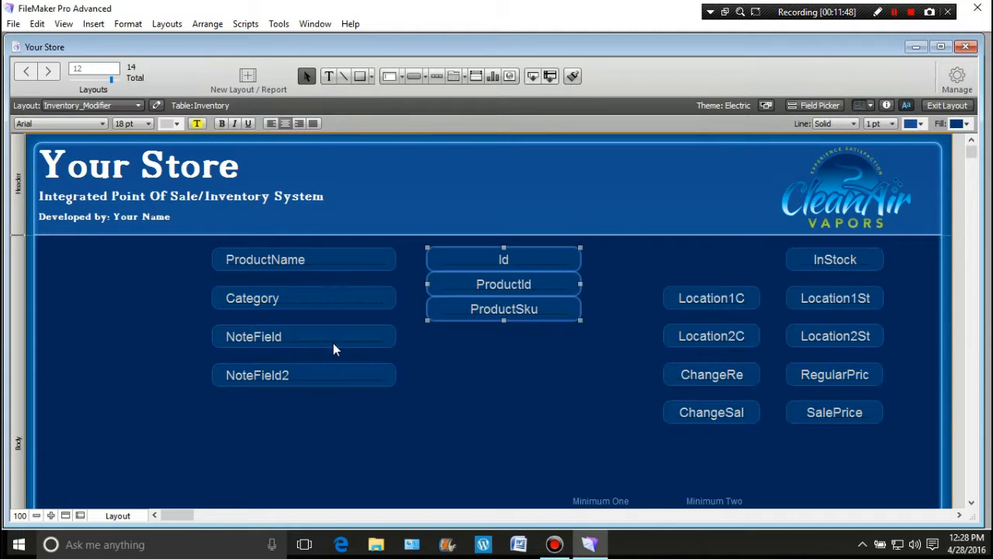
Move the ProductName column slightly down toward the layout's left border and bring the Id column beside it, with top edges aligned
{"action": "left_click_drag", "start_coordinate": [174, 251], "coordinate": [397, 422]}
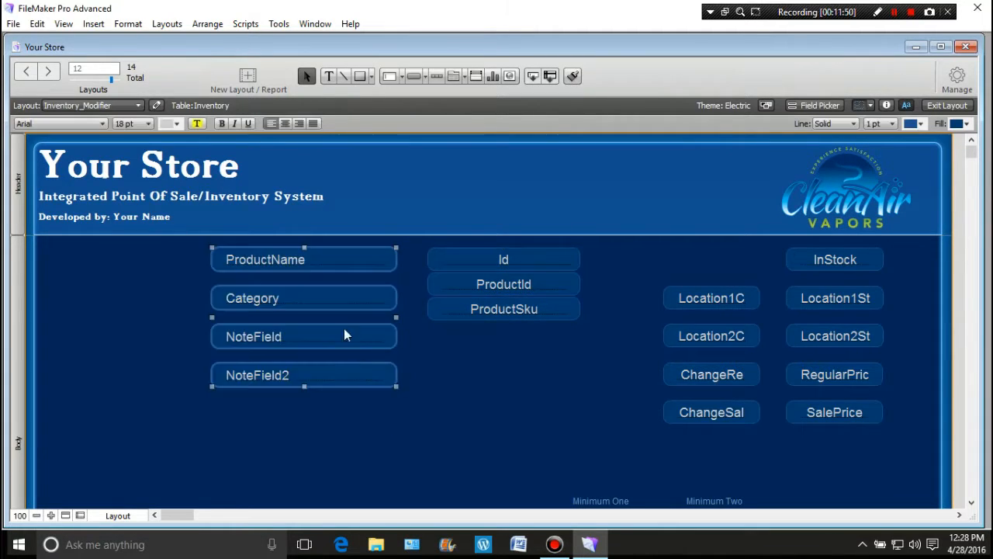
{"action": "left_click_drag", "start_coordinate": [349, 301], "coordinate": [205, 326]}
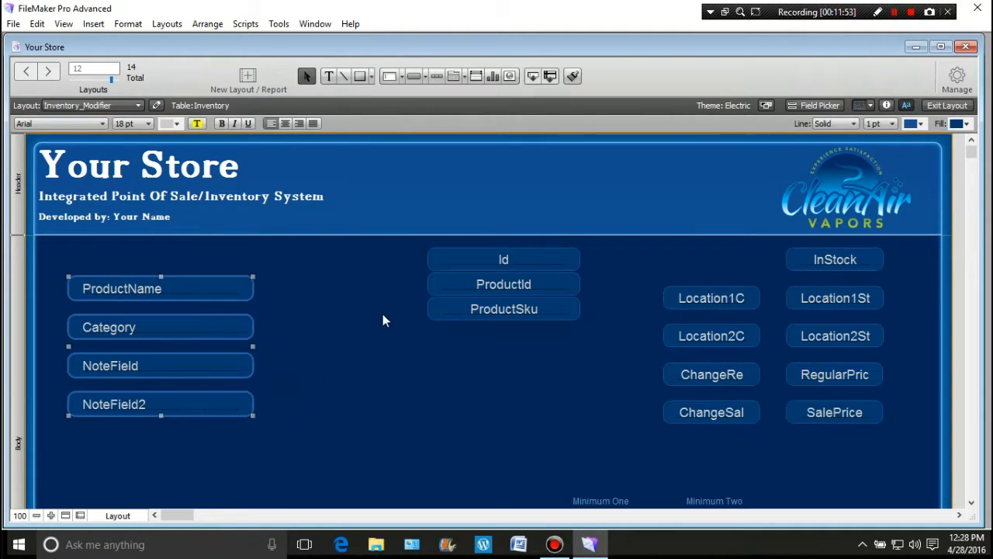
{"action": "left_click", "coordinate": [405, 247]}
{"action": "left_click_drag", "start_coordinate": [457, 264], "coordinate": [532, 344]}
{"action": "left_click_drag", "start_coordinate": [539, 291], "coordinate": [420, 319]}
{"action": "left_click", "coordinate": [512, 344]}
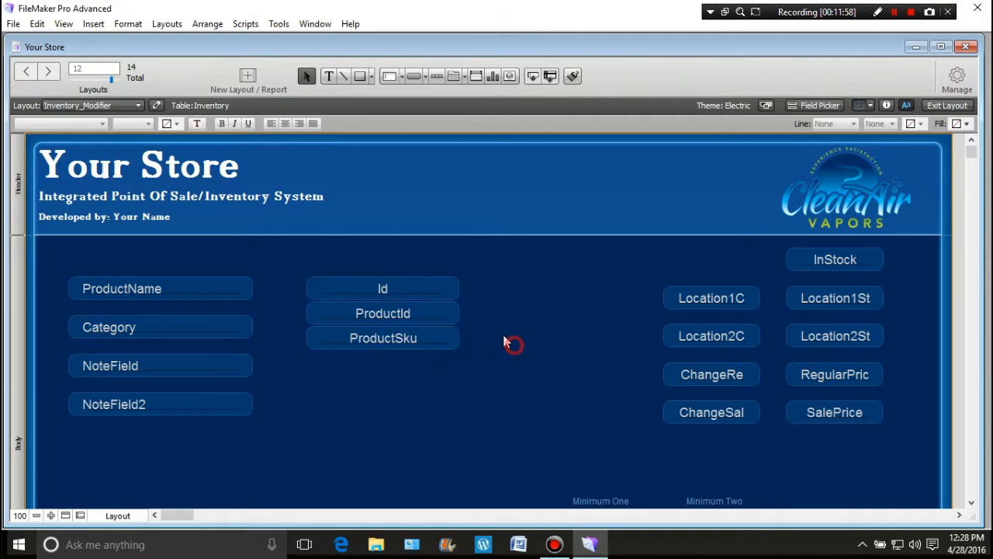
Space out ProductId and ProductSku vertically below Id, level with the Category and NoteField rows
{"action": "left_click", "coordinate": [369, 311]}
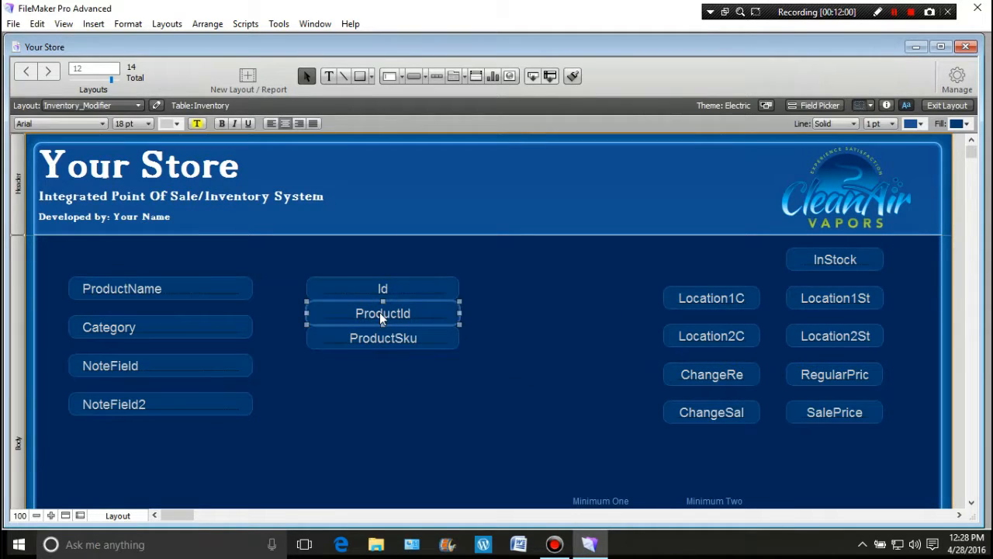
{"action": "left_click_drag", "start_coordinate": [385, 341], "coordinate": [382, 363]}
{"action": "left_click_drag", "start_coordinate": [381, 311], "coordinate": [383, 326]}
{"action": "left_click", "coordinate": [534, 314]}
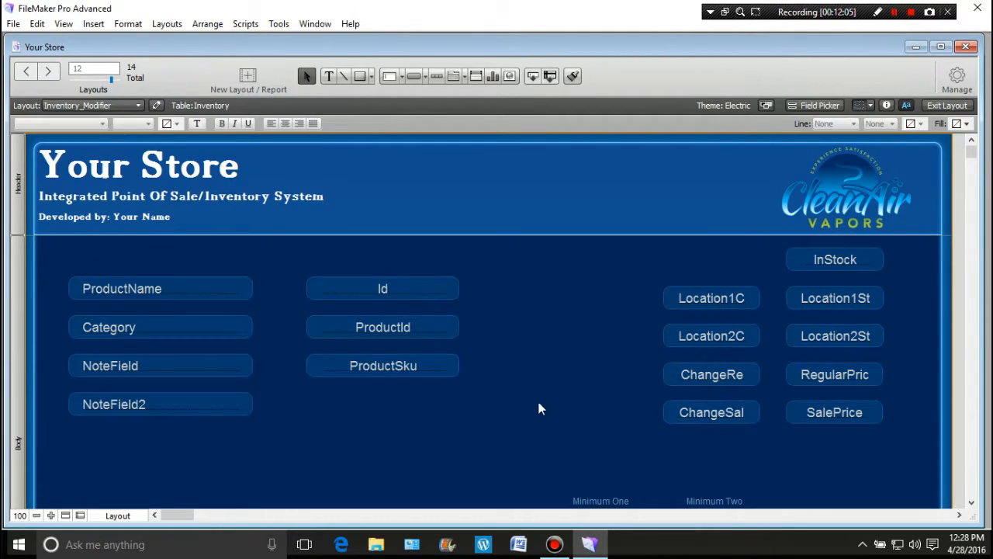
Draw a large rectangle in the empty area below ProductSku, beside the Minimum field
{"action": "scroll", "coordinate": [543, 394], "scroll_direction": "down", "scroll_amount": 5}
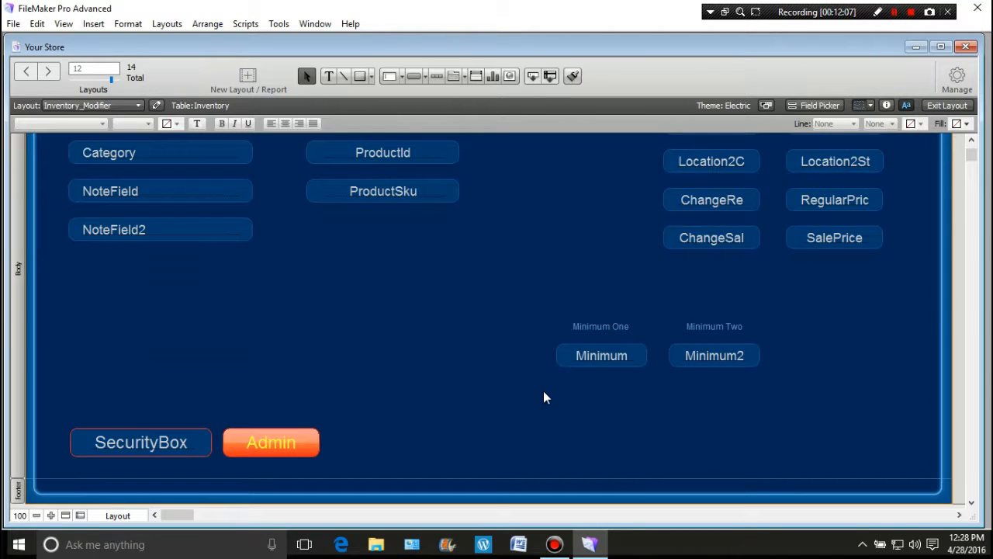
{"action": "scroll", "coordinate": [543, 398], "scroll_direction": "up", "scroll_amount": 2}
{"action": "scroll", "coordinate": [544, 395], "scroll_direction": "down", "scroll_amount": 2}
{"action": "left_click", "coordinate": [360, 77]}
{"action": "left_click_drag", "start_coordinate": [298, 238], "coordinate": [531, 412]}
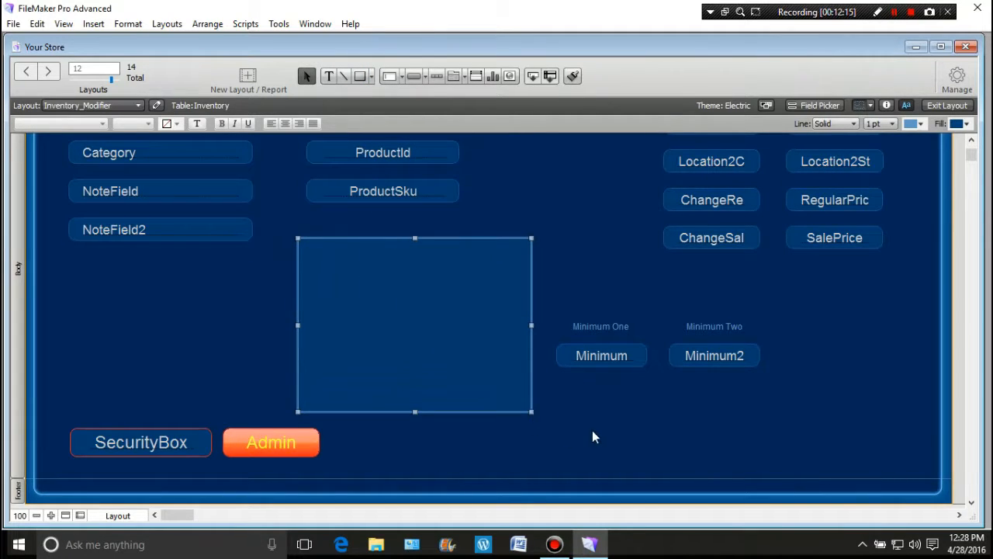
{"action": "left_click", "coordinate": [329, 76]}
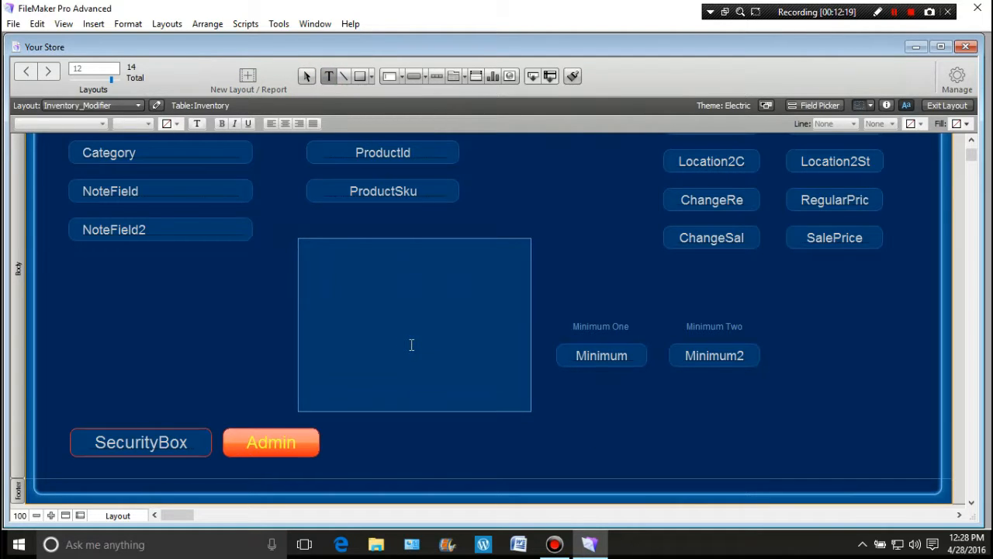
{"action": "scroll", "coordinate": [411, 344], "scroll_direction": "up", "scroll_amount": 3}
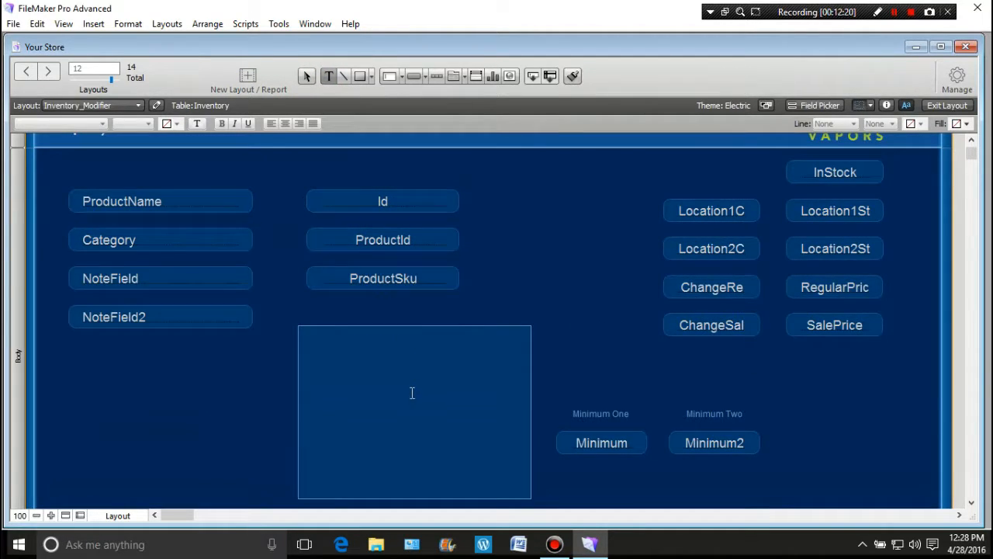
{"action": "scroll", "coordinate": [411, 388], "scroll_direction": "down", "scroll_amount": 3}
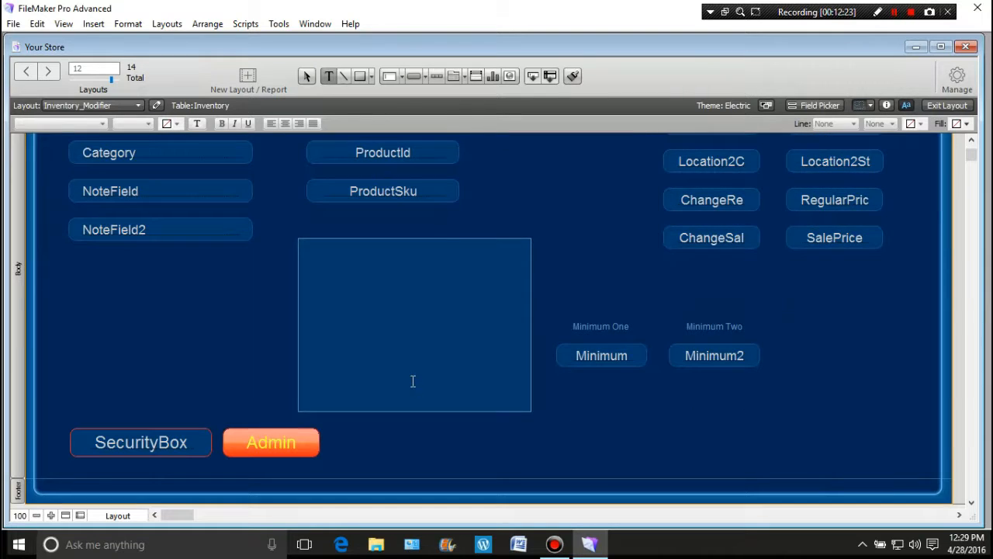
{"action": "scroll", "coordinate": [411, 384], "scroll_direction": "up", "scroll_amount": 3}
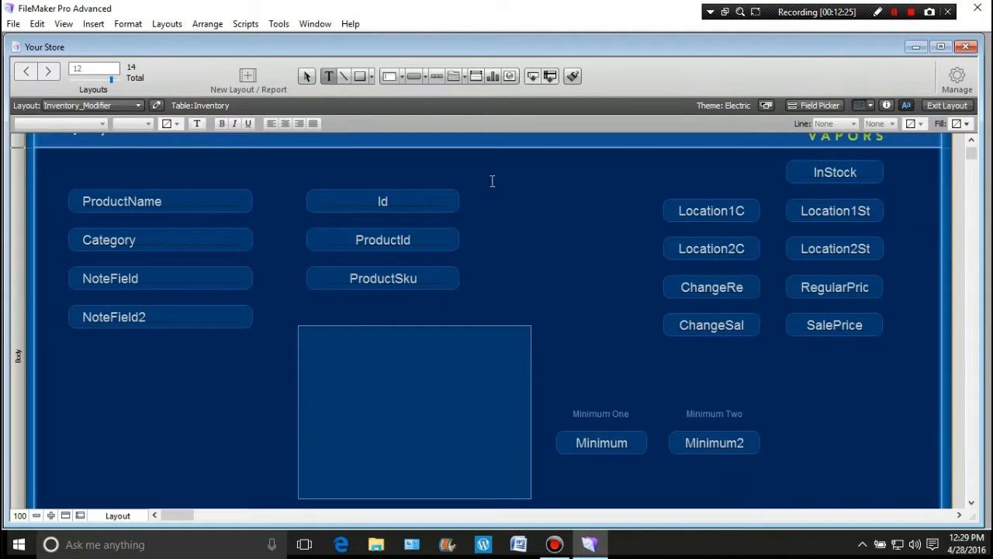
Move the Id, ProductId and ProductSku fields together below NoteField2, aligned with that column's left edge
{"action": "left_click", "coordinate": [305, 76]}
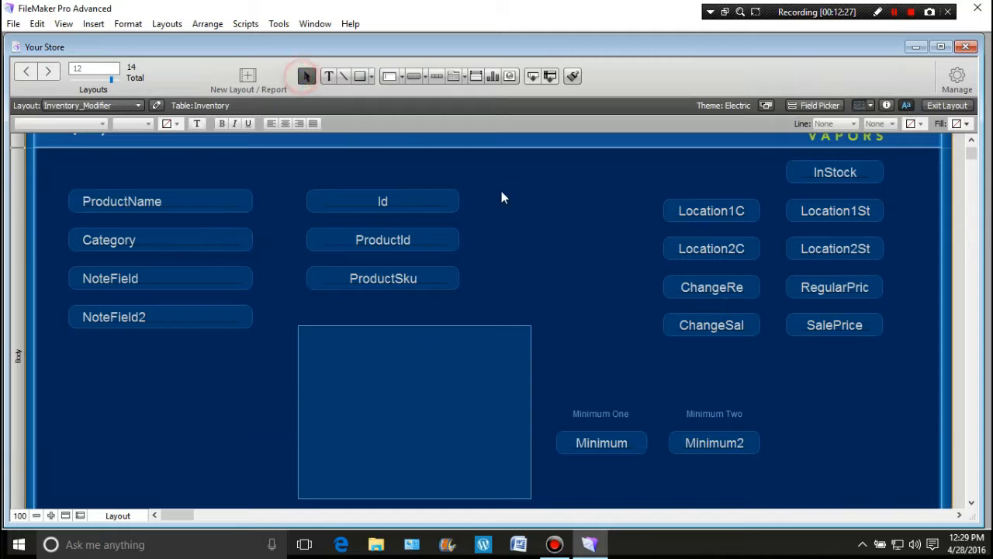
{"action": "left_click_drag", "start_coordinate": [501, 168], "coordinate": [305, 298]}
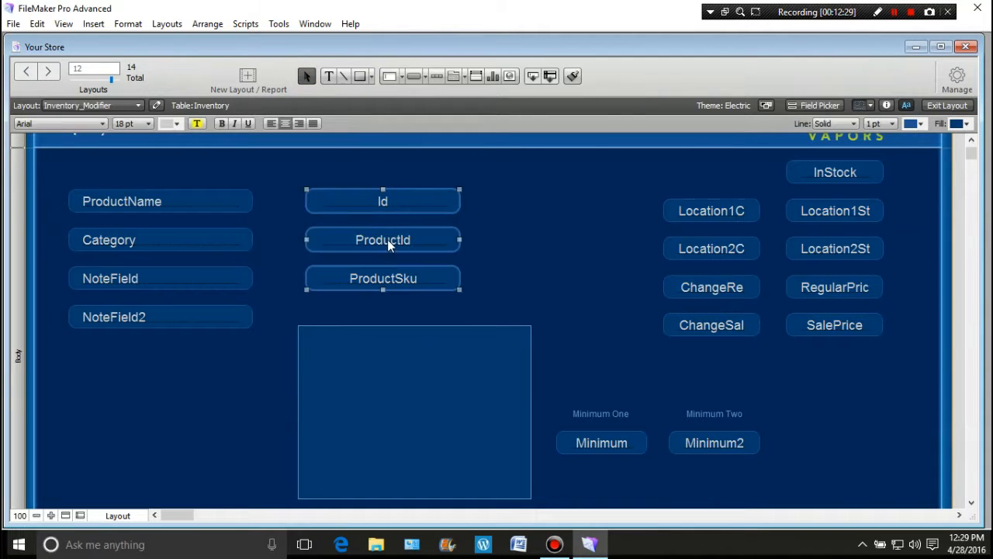
{"action": "left_click_drag", "start_coordinate": [388, 242], "coordinate": [151, 415]}
Move the rectangle up beside the ProductName column and widen it nearly to the Location change fields
{"action": "left_click_drag", "start_coordinate": [401, 407], "coordinate": [381, 268]}
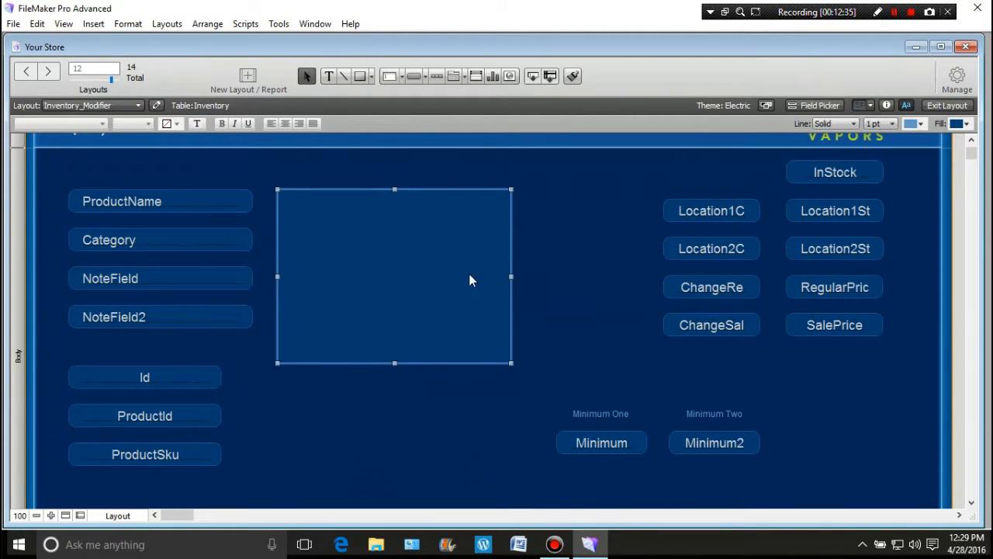
{"action": "left_click_drag", "start_coordinate": [512, 277], "coordinate": [626, 280]}
{"action": "left_click", "coordinate": [428, 428]}
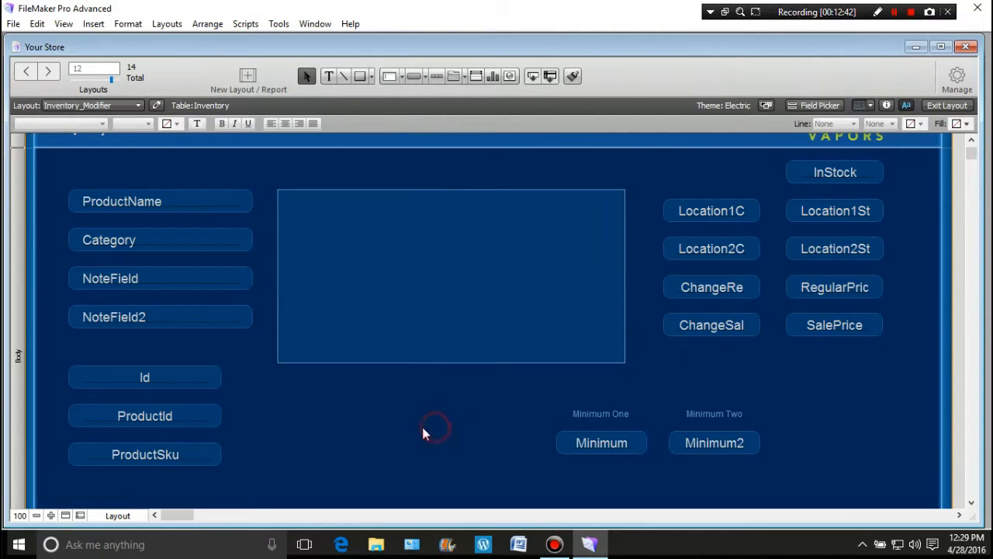
Delete the large rectangle between the product fields and the stock fields
{"action": "scroll", "coordinate": [412, 370], "scroll_direction": "down", "scroll_amount": 5}
{"action": "scroll", "coordinate": [412, 377], "scroll_direction": "up", "scroll_amount": 3}
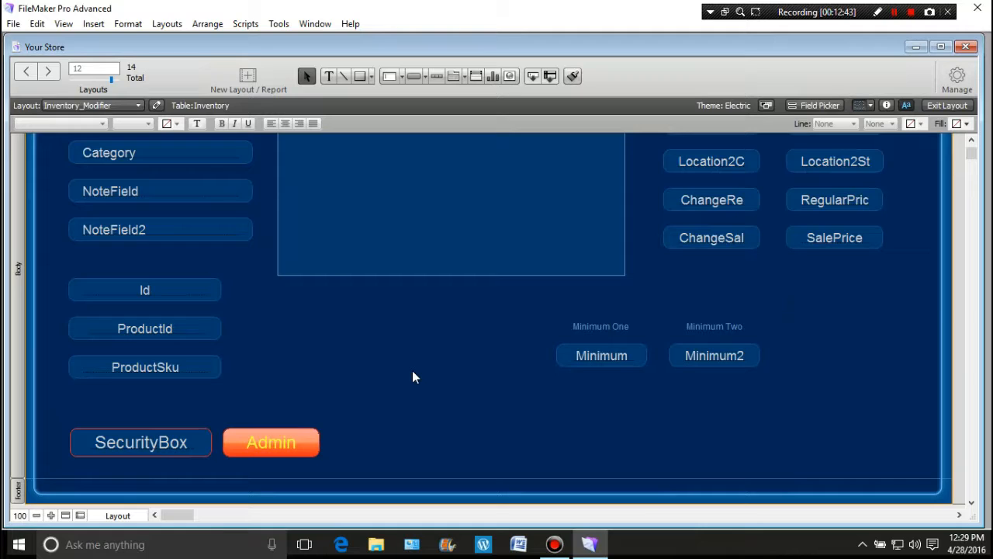
{"action": "scroll", "coordinate": [412, 377], "scroll_direction": "up", "scroll_amount": 3}
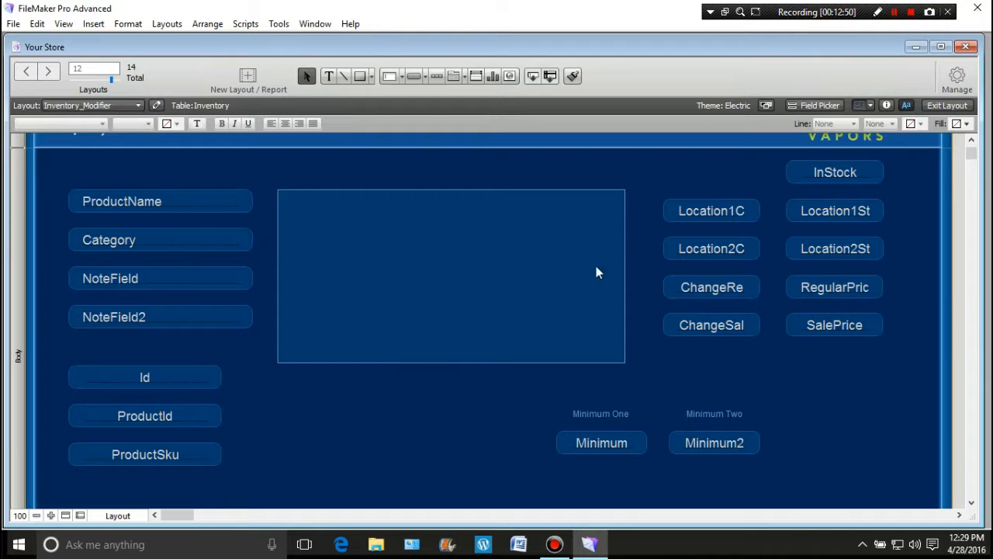
{"action": "left_click", "coordinate": [401, 363]}
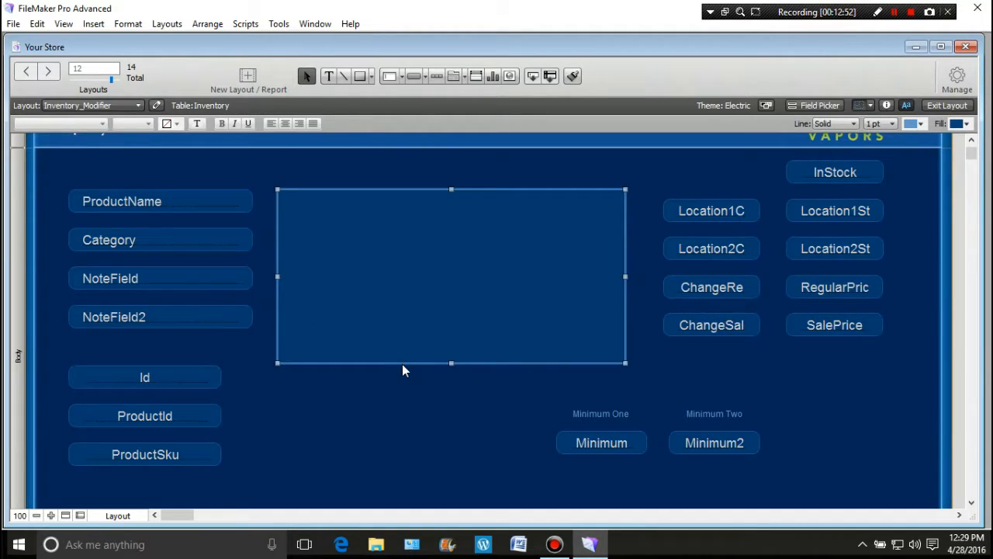
{"action": "key", "text": "Delete"}
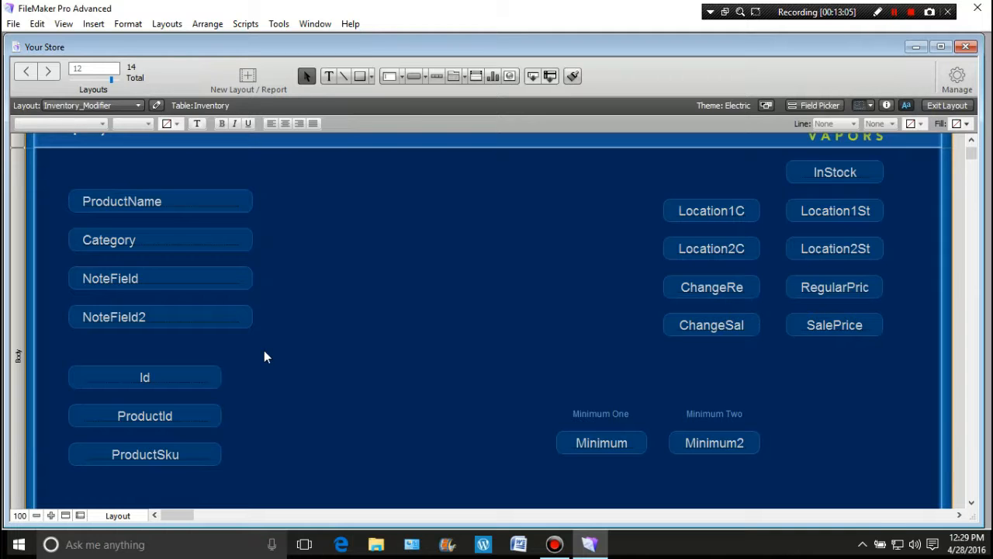
Move the Id, ProductId and ProductSku fields together into a second column beside ProductName, Category and NoteField
{"action": "left_click_drag", "start_coordinate": [260, 350], "coordinate": [60, 483]}
{"action": "left_click_drag", "start_coordinate": [134, 416], "coordinate": [361, 241]}
{"action": "left_click", "coordinate": [370, 418]}
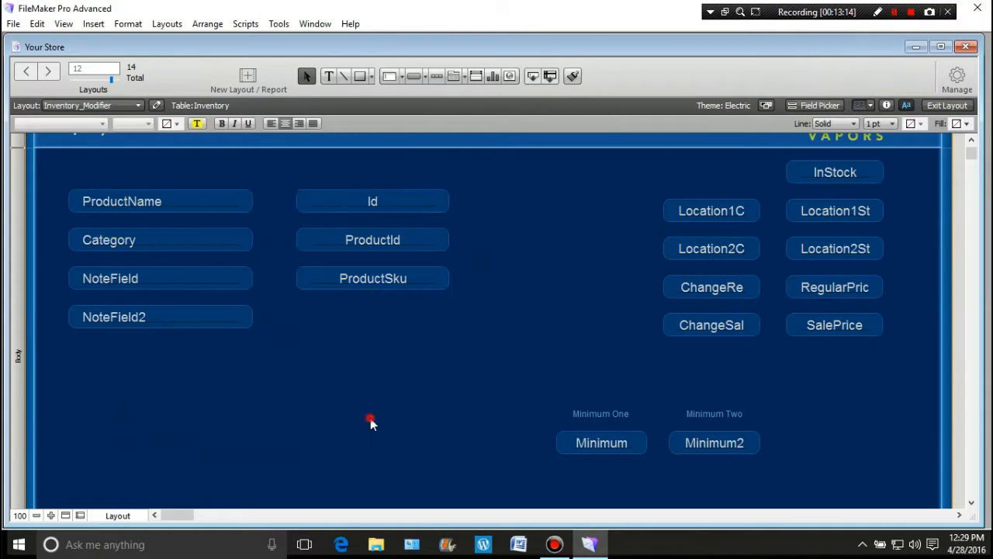
{"action": "scroll", "coordinate": [414, 409], "scroll_direction": "down", "scroll_amount": 2}
{"action": "scroll", "coordinate": [413, 408], "scroll_direction": "up", "scroll_amount": 4}
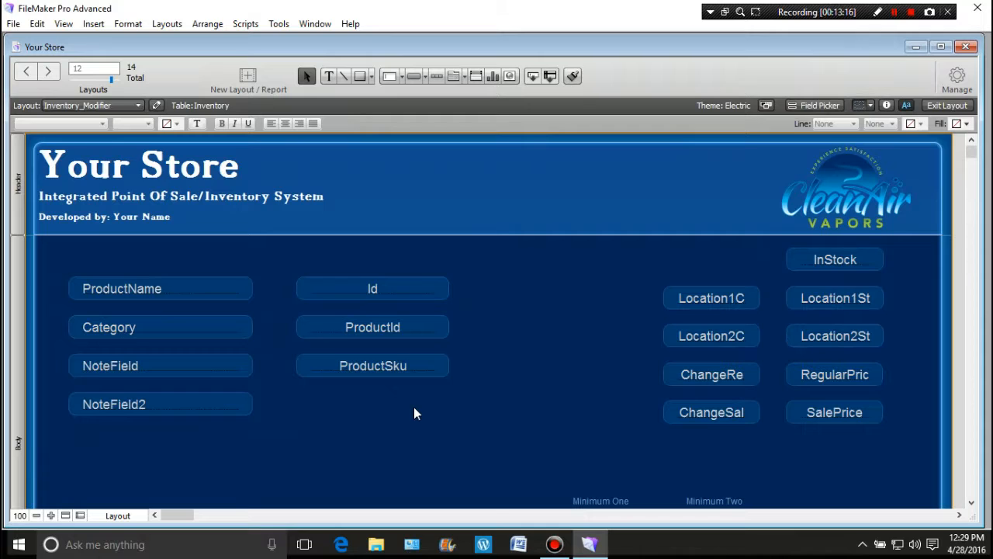
Leave layout editing, create a new inventory record and enter Hot Dog Plain Bun as its product name
{"action": "left_click", "coordinate": [947, 106]}
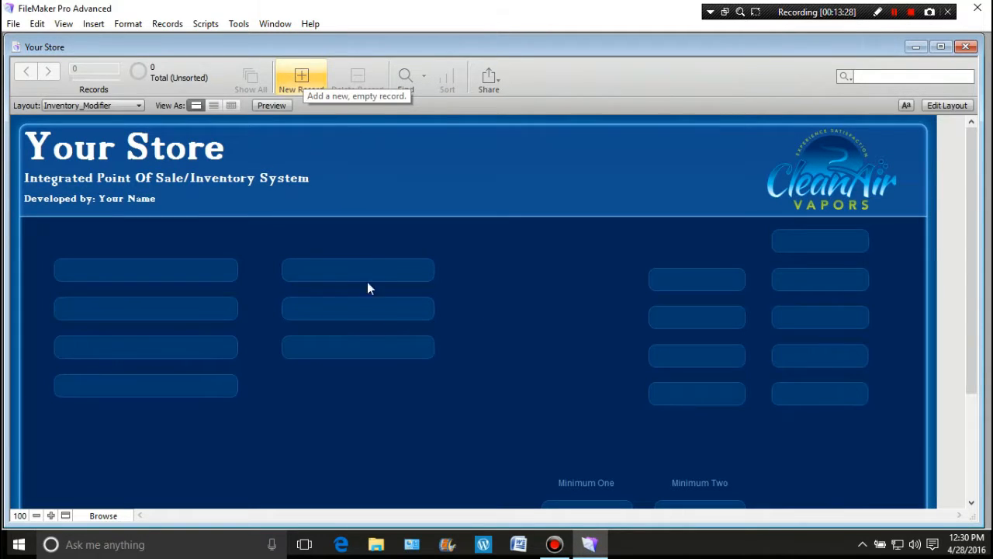
{"action": "left_click", "coordinate": [304, 82]}
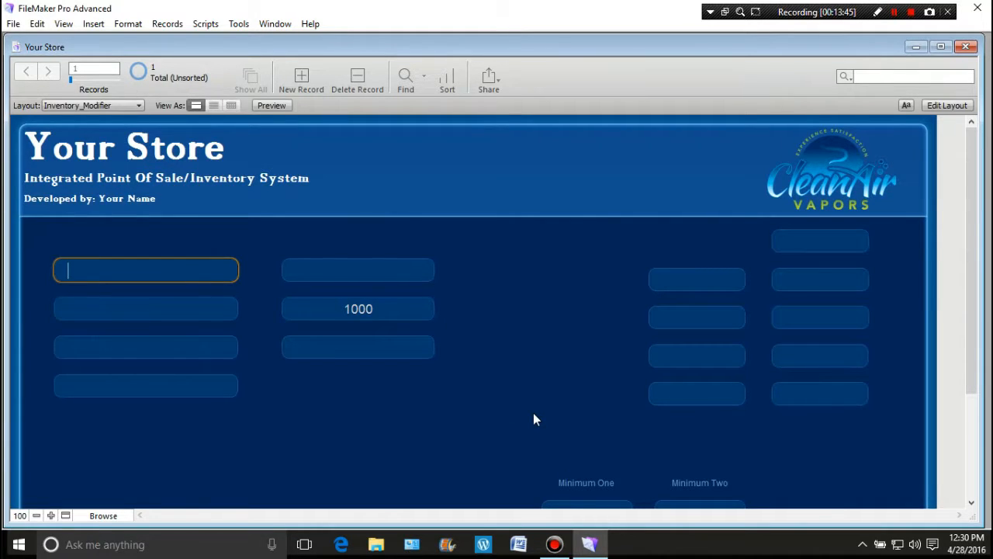
{"action": "type", "text": "H"}
{"action": "type", "text": "ot Dog Pl"}
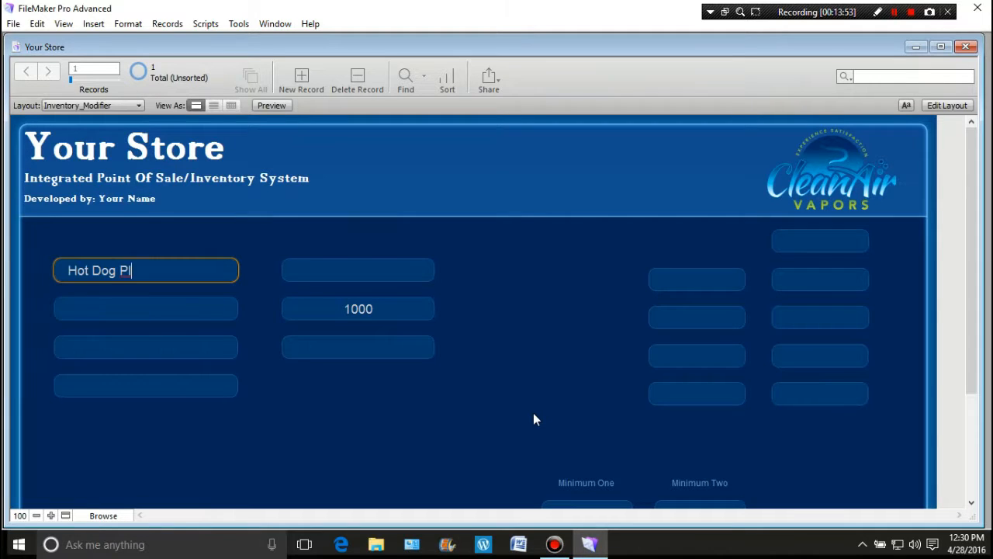
{"action": "type", "text": "ain Bun"}
{"action": "left_click", "coordinate": [528, 377]}
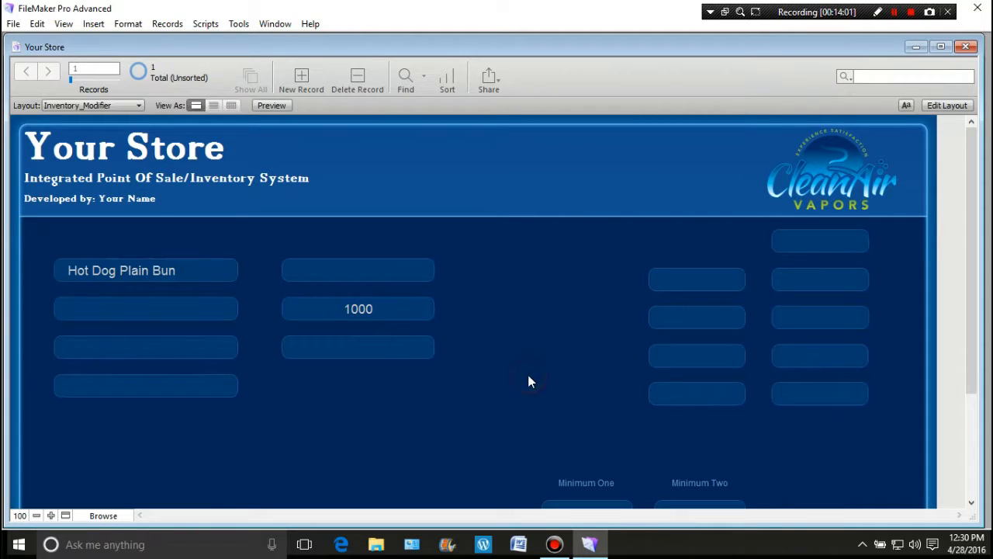
Return to editing the layout and shift both product field columns right and slightly up to free space before ProductName
{"action": "left_click", "coordinate": [944, 104]}
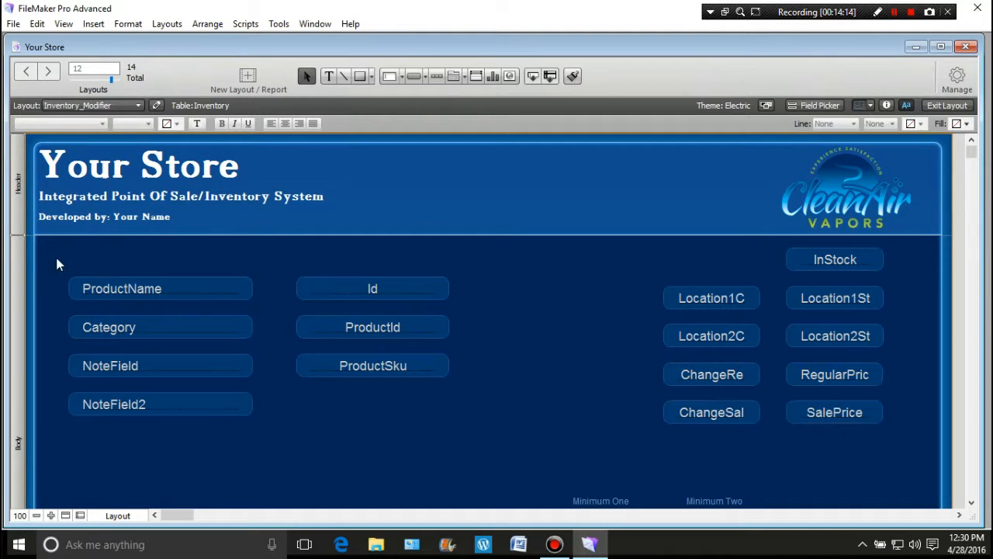
{"action": "left_click_drag", "start_coordinate": [56, 259], "coordinate": [476, 449]}
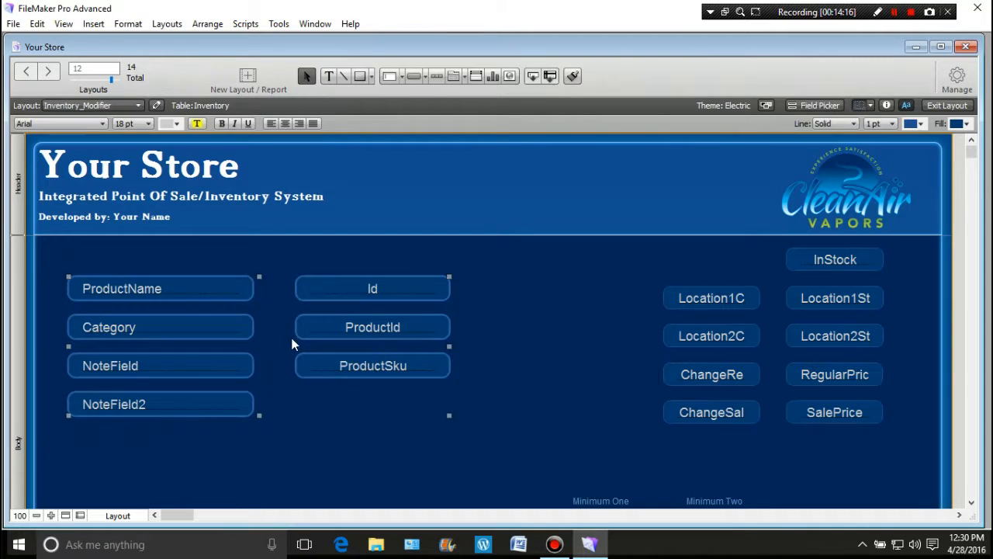
{"action": "left_click_drag", "start_coordinate": [301, 332], "coordinate": [392, 321]}
{"action": "left_click", "coordinate": [308, 471]}
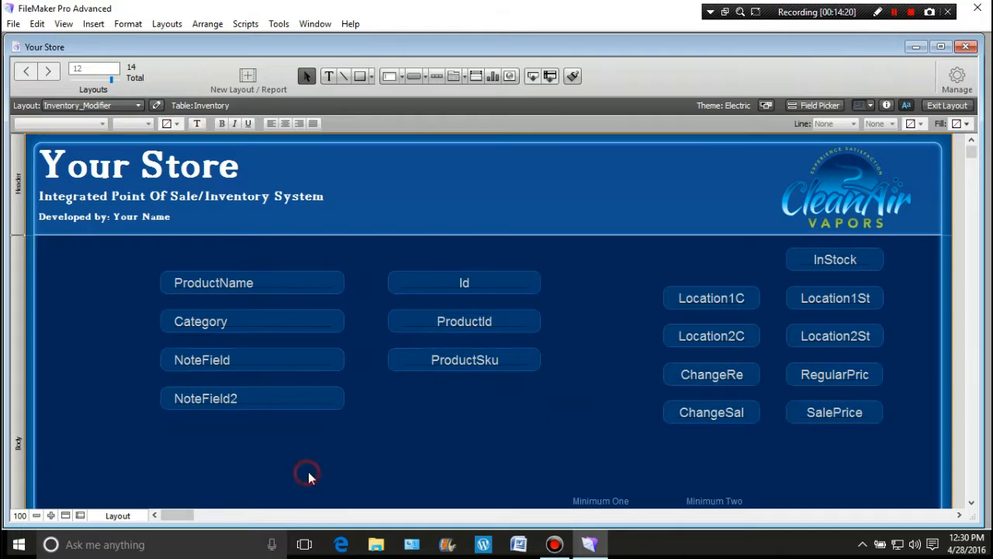
Add a text label reading Product in the empty space before the ProductName field
{"action": "left_click", "coordinate": [329, 75]}
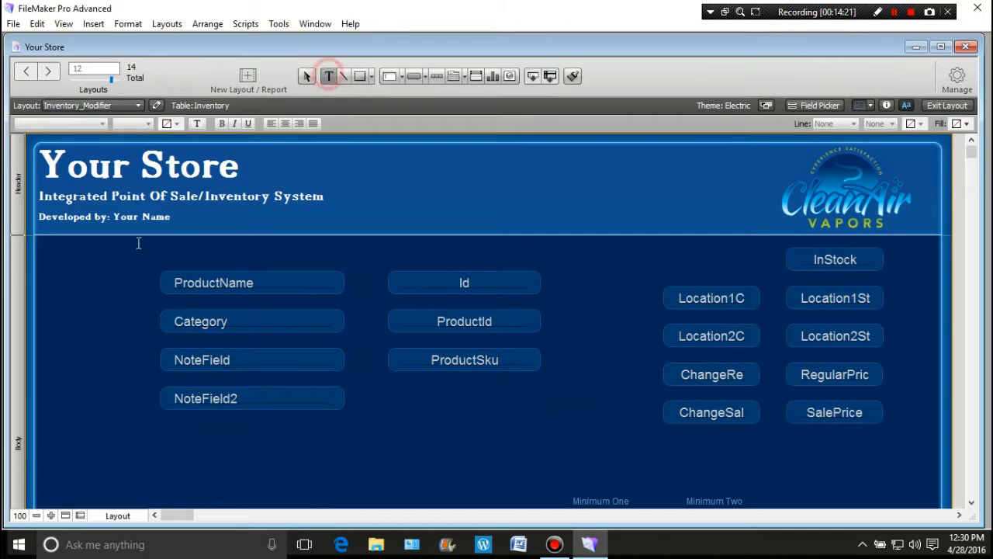
{"action": "left_click", "coordinate": [80, 273]}
{"action": "type", "text": "Pro"}
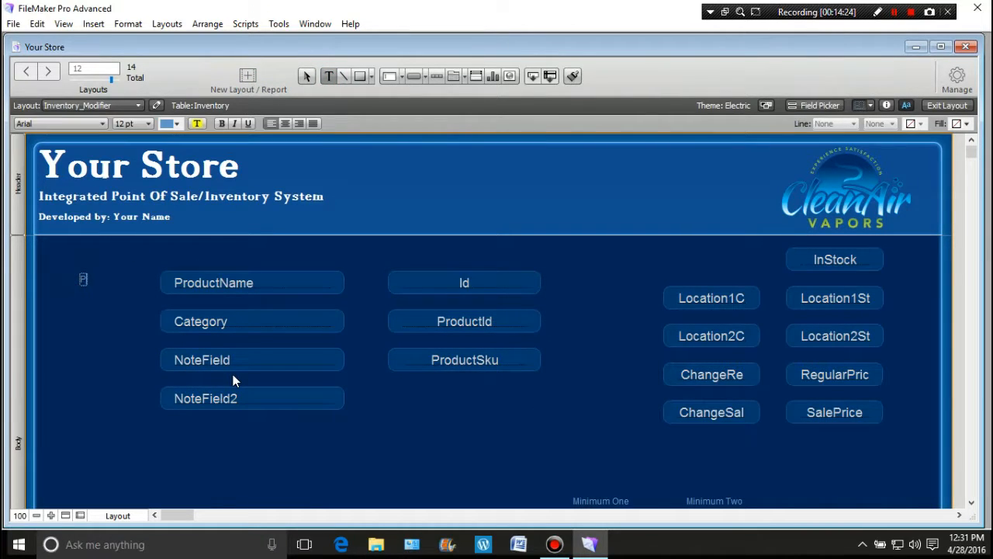
{"action": "type", "text": "duct"}
{"action": "left_click", "coordinate": [74, 374]}
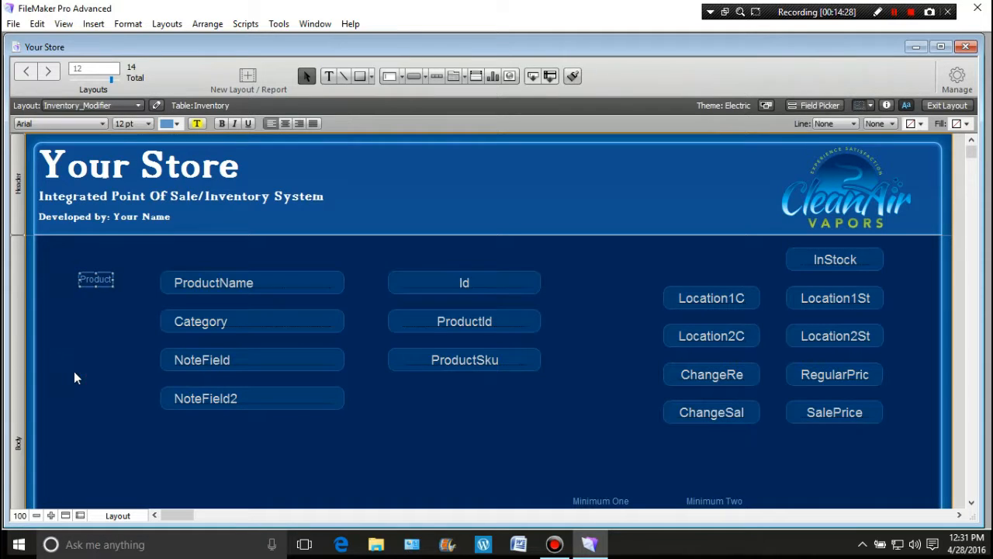
Format the Product label at 18 pt with yellow text
{"action": "left_click", "coordinate": [218, 283]}
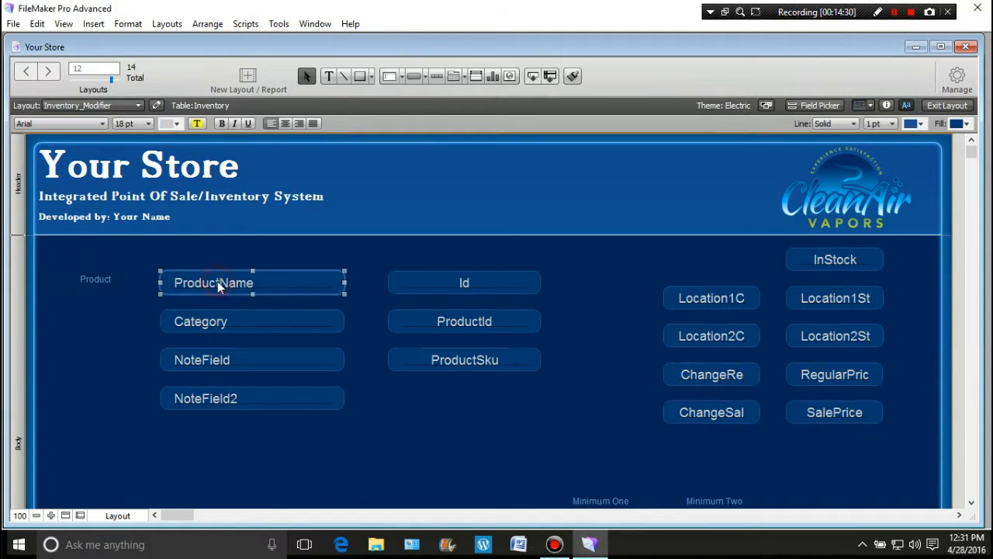
{"action": "left_click", "coordinate": [97, 281]}
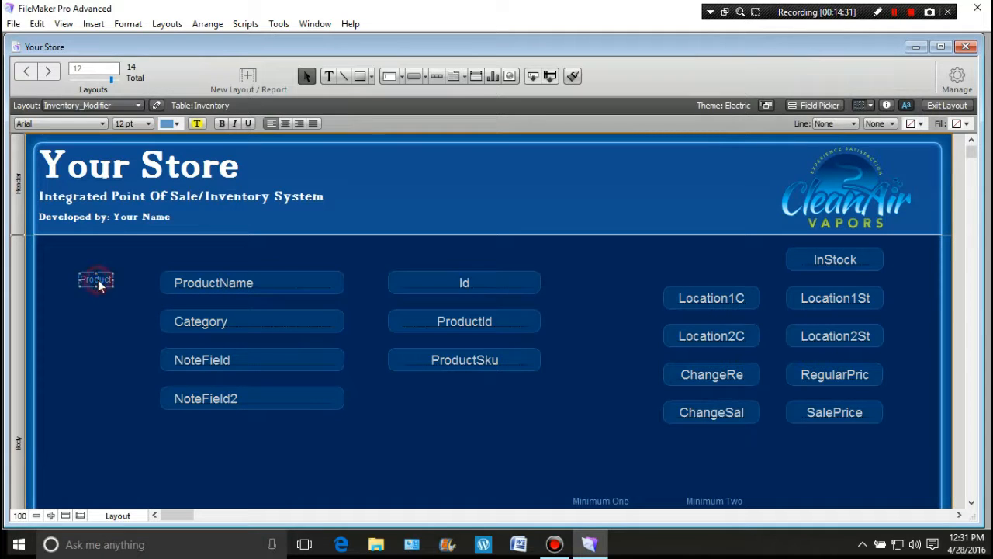
{"action": "left_click", "coordinate": [146, 122]}
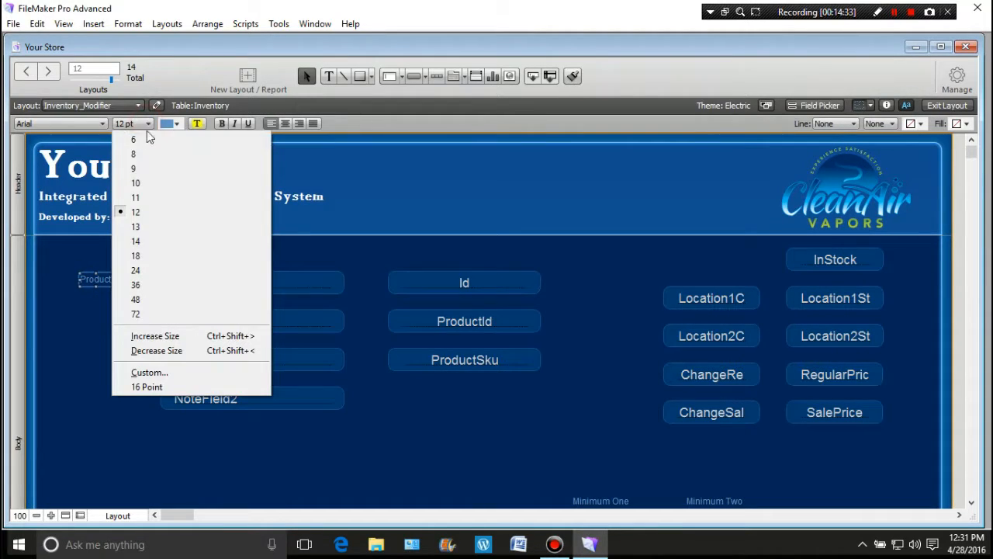
{"action": "left_click", "coordinate": [143, 256]}
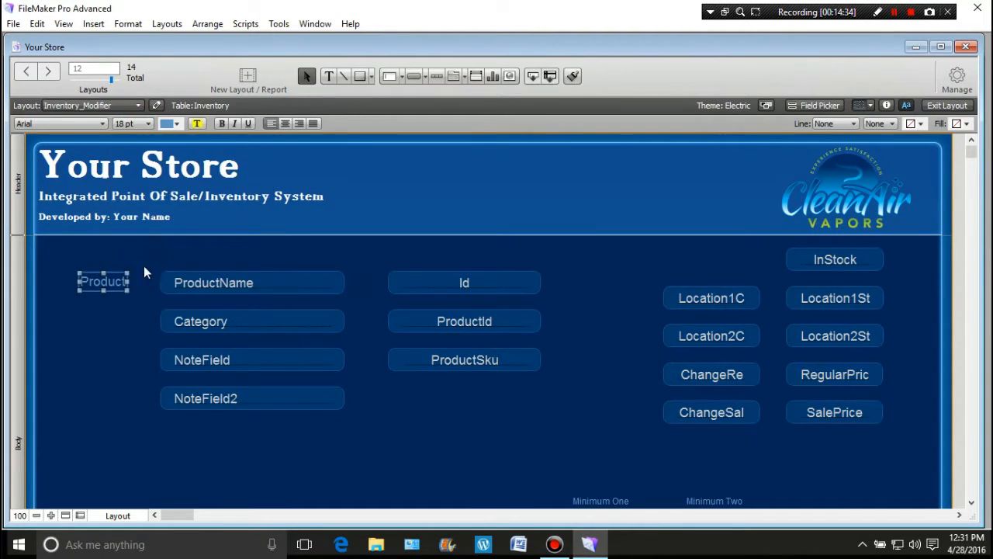
{"action": "left_click", "coordinate": [178, 124]}
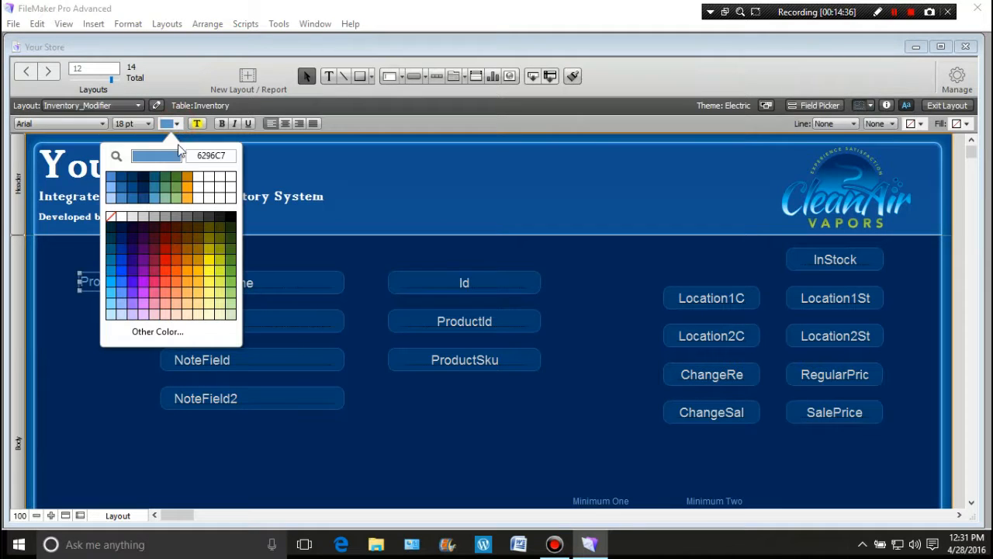
{"action": "left_click", "coordinate": [207, 266]}
{"action": "left_click", "coordinate": [120, 341]}
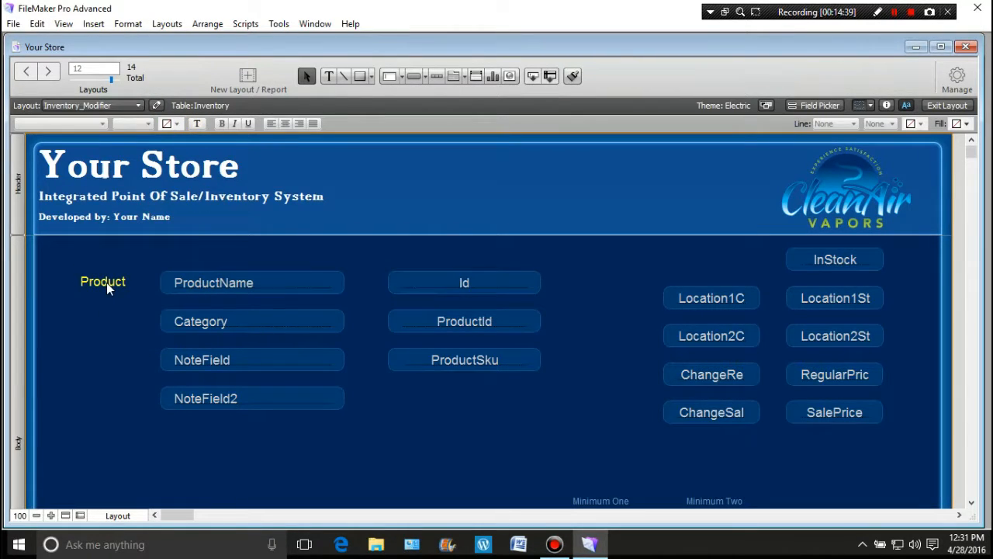
Align the Product label beside the ProductName field and place copies of it beside Category, NoteField and NoteField2
{"action": "left_click", "coordinate": [106, 282]}
{"action": "left_click_drag", "start_coordinate": [106, 283], "coordinate": [120, 283]}
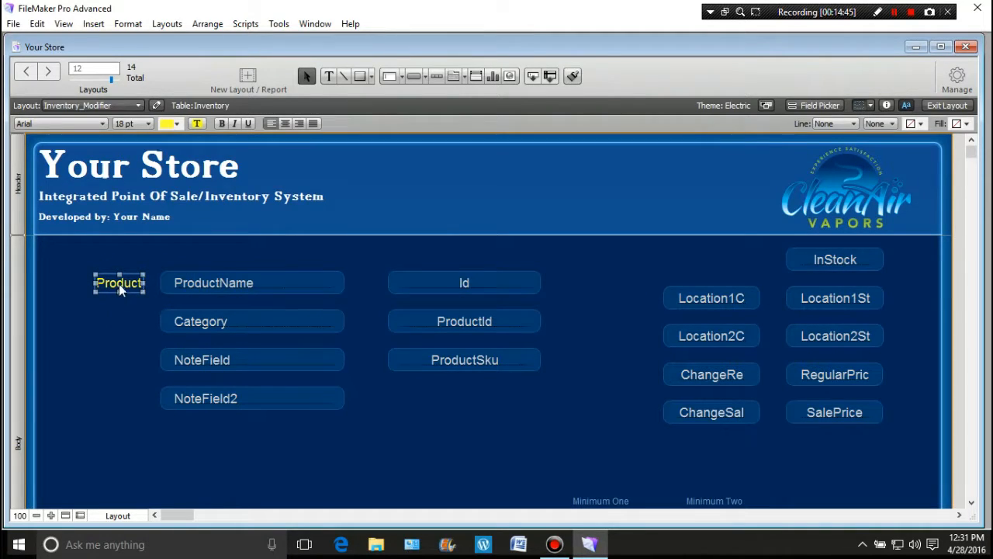
{"action": "left_click_drag", "start_coordinate": [118, 284], "coordinate": [119, 399]}
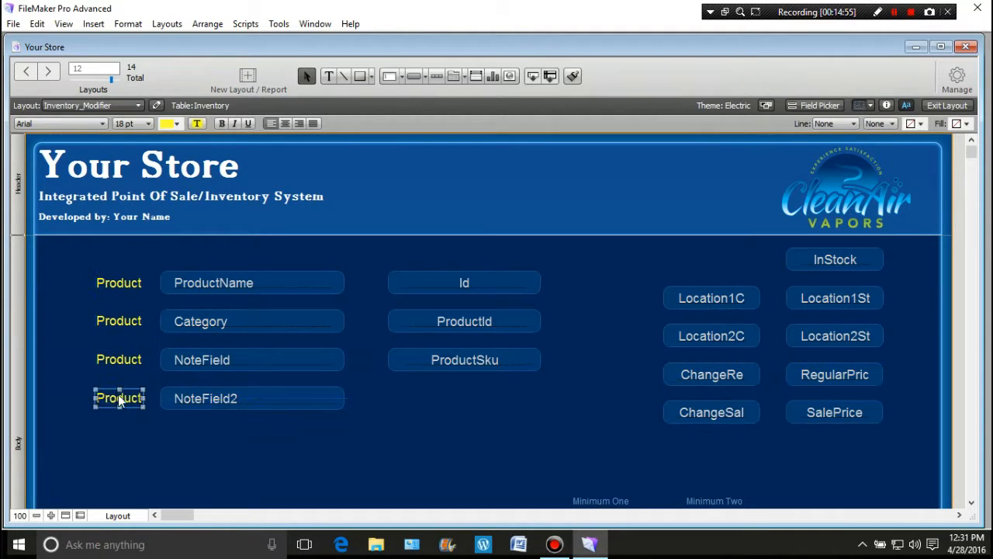
Change the text of the label beside the Category field to Category
{"action": "left_click", "coordinate": [119, 319]}
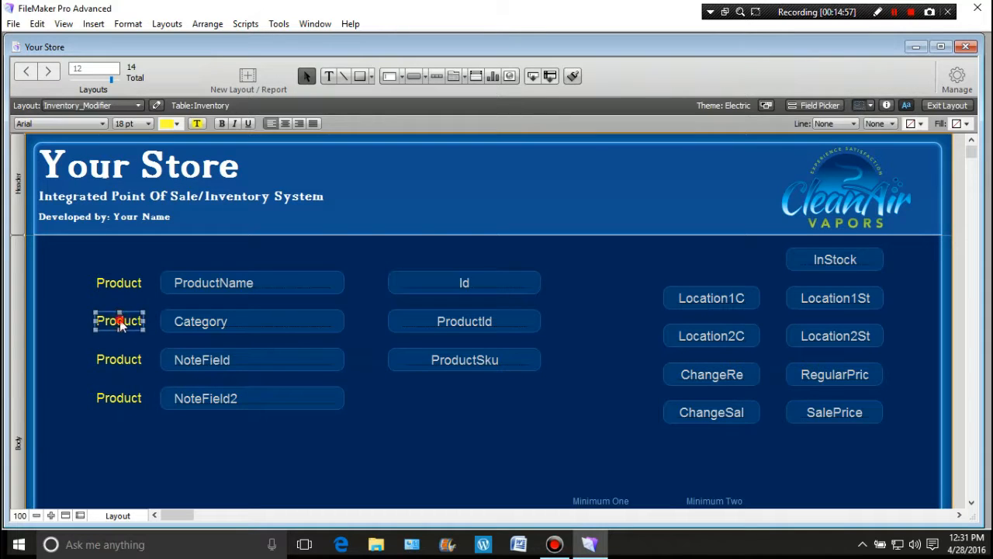
{"action": "left_click", "coordinate": [121, 320]}
{"action": "left_click", "coordinate": [57, 319]}
{"action": "key", "text": "Return"}
{"action": "type", "text": "Cate"}
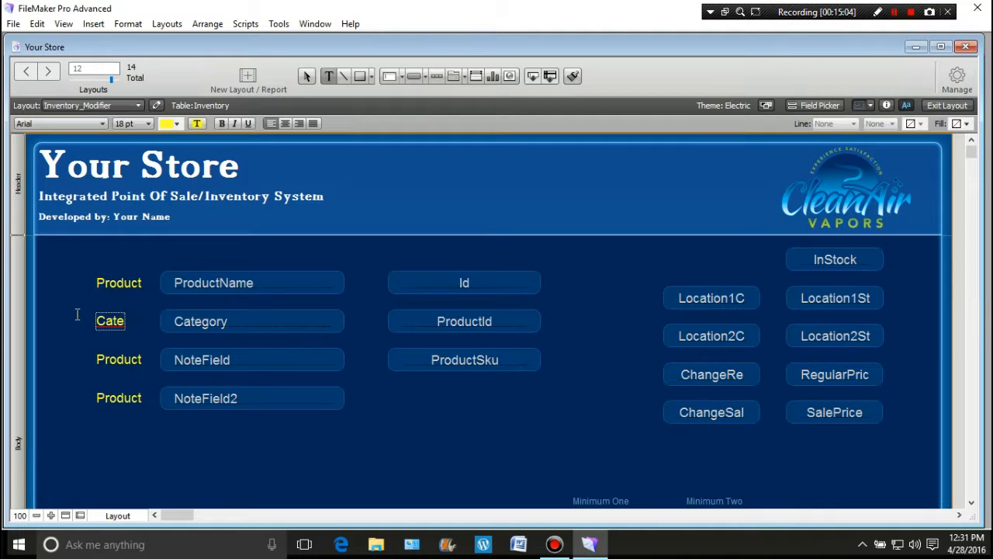
{"action": "type", "text": "gory"}
{"action": "key", "text": "Escape"}
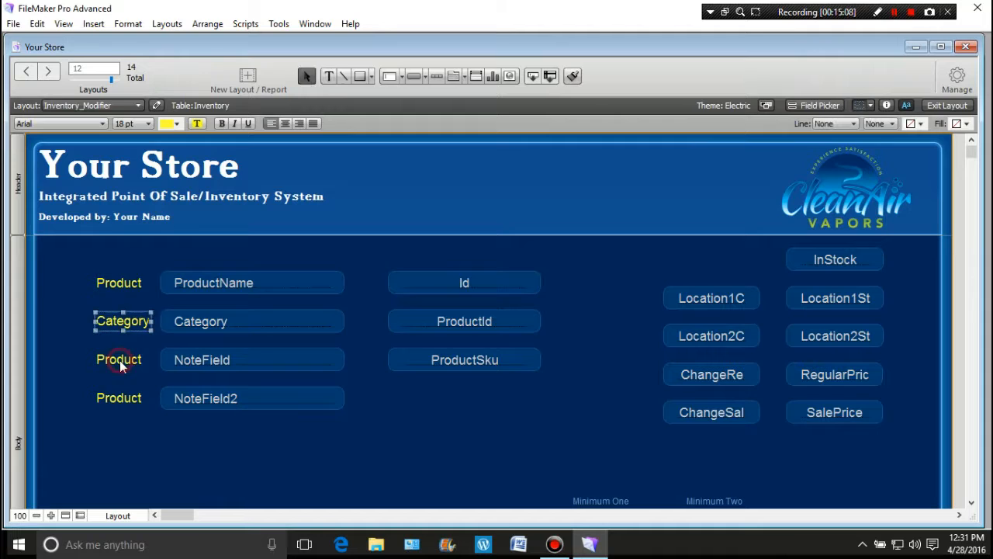
Change the text of the label beside NoteField to Note 1
{"action": "left_click", "coordinate": [120, 360]}
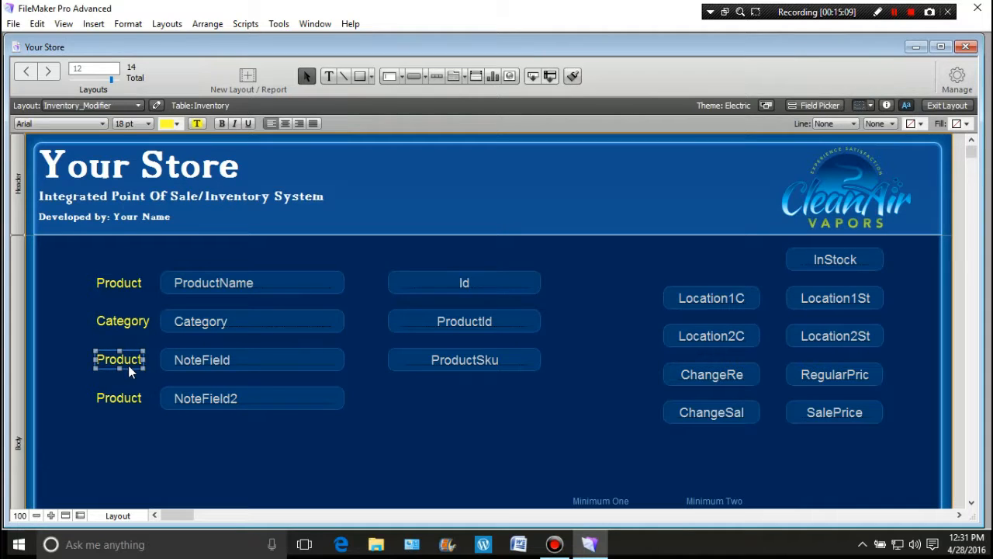
{"action": "double_click", "coordinate": [128, 362]}
{"action": "type", "text": "Note"}
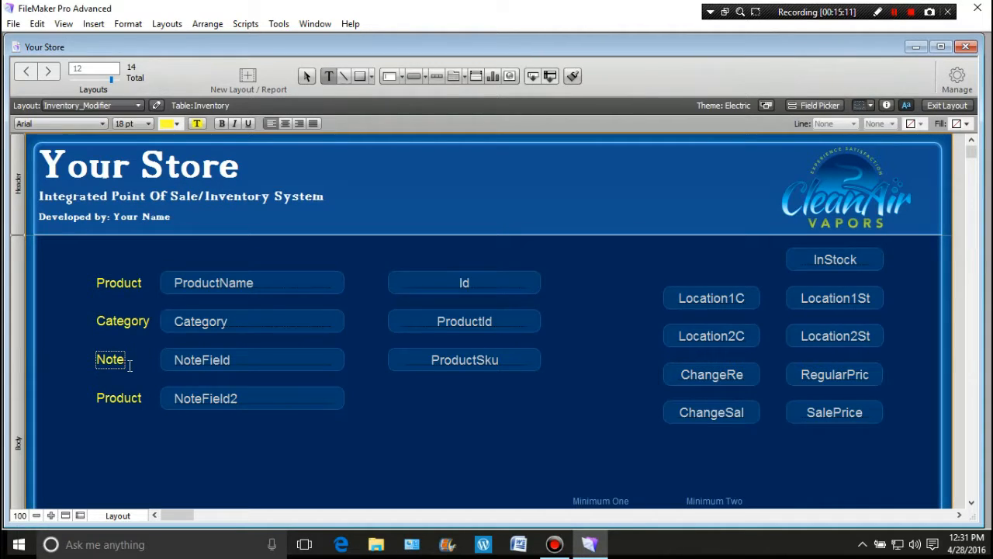
{"action": "type", "text": " 1"}
{"action": "key", "text": "Escape"}
Change the text of the label beside NoteField2 to Note 2
{"action": "left_click", "coordinate": [123, 397]}
{"action": "type", "text": "Note 2"}
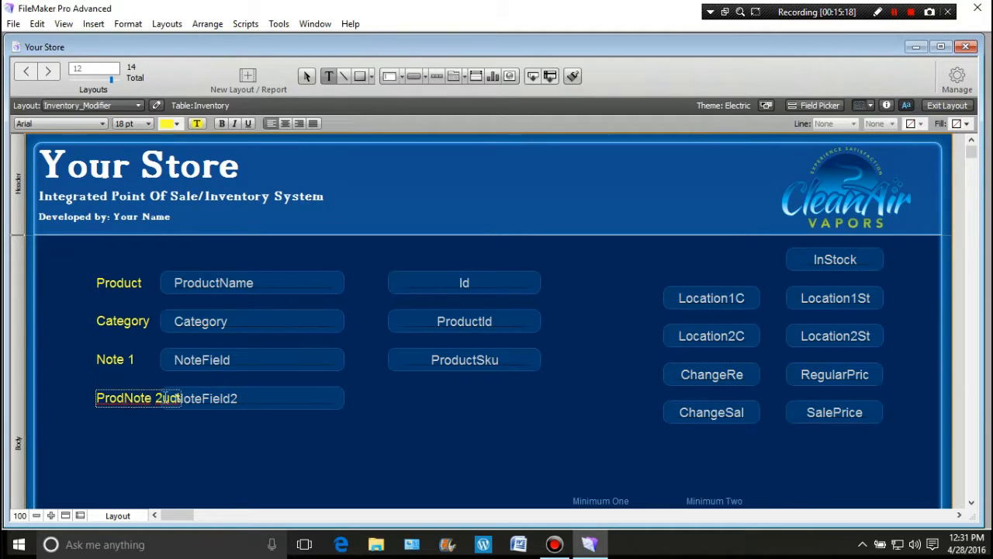
{"action": "left_click", "coordinate": [126, 422]}
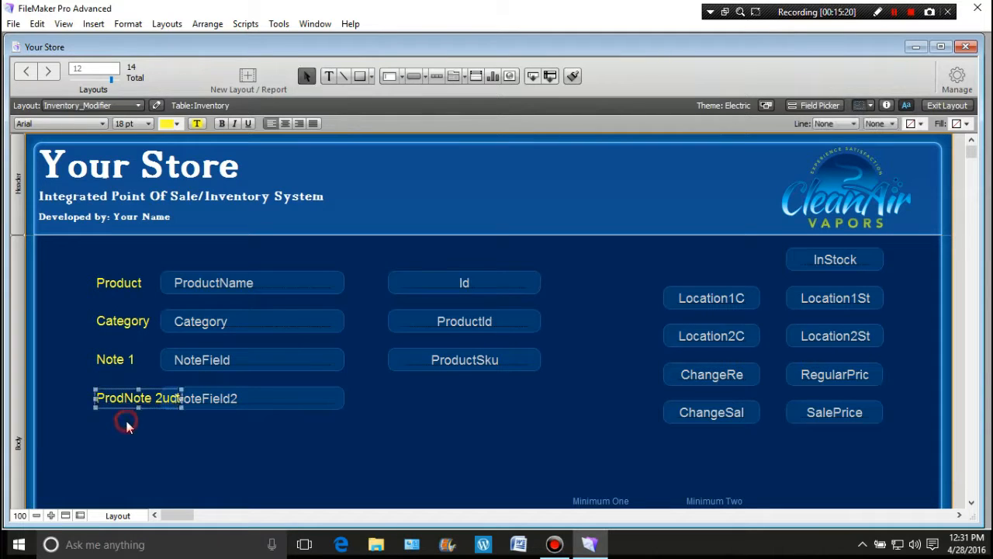
{"action": "type", "text": "Note"}
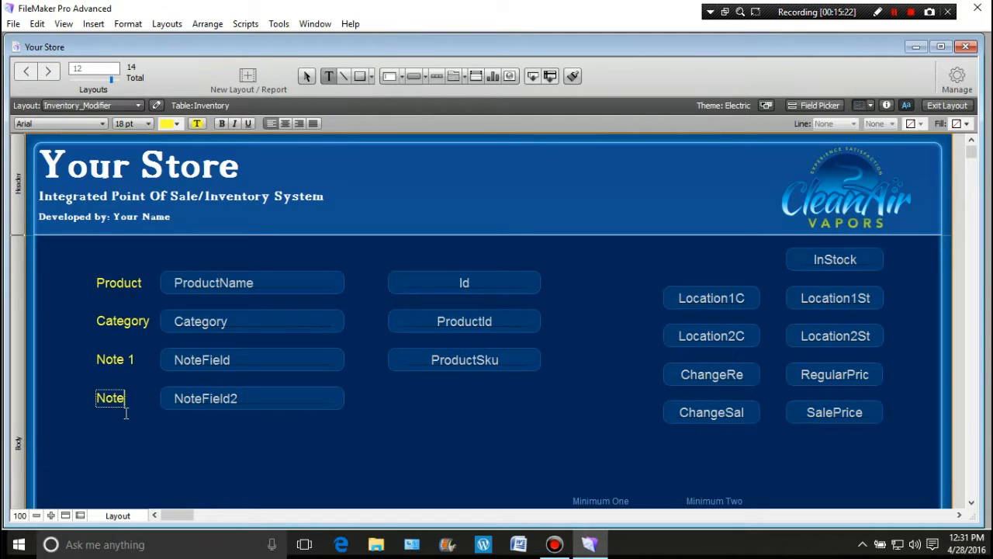
{"action": "type", "text": " 2"}
{"action": "left_click", "coordinate": [138, 431]}
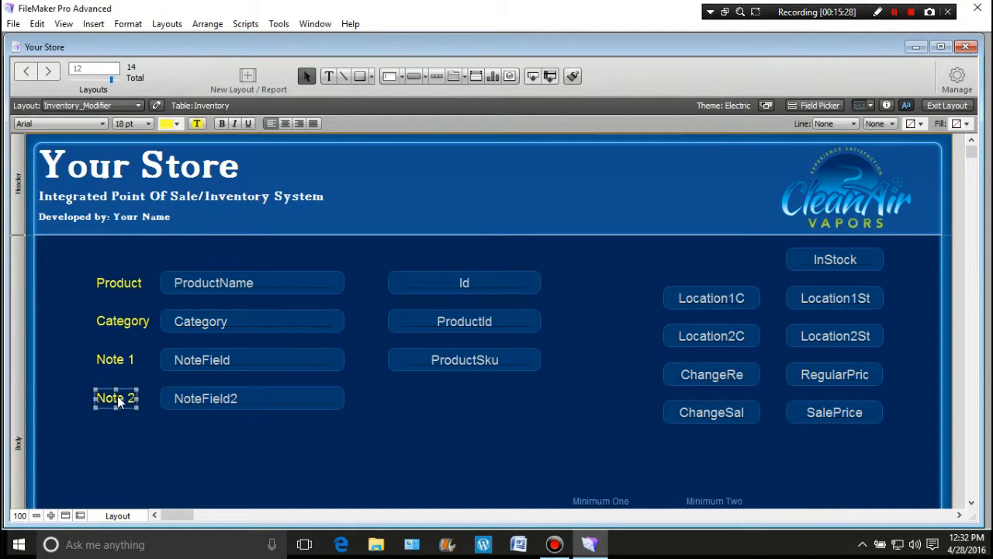
Place a copy of the Note 2 label below the ProductSku column and change its text to Id
{"action": "left_click_drag", "start_coordinate": [115, 402], "coordinate": [387, 432]}
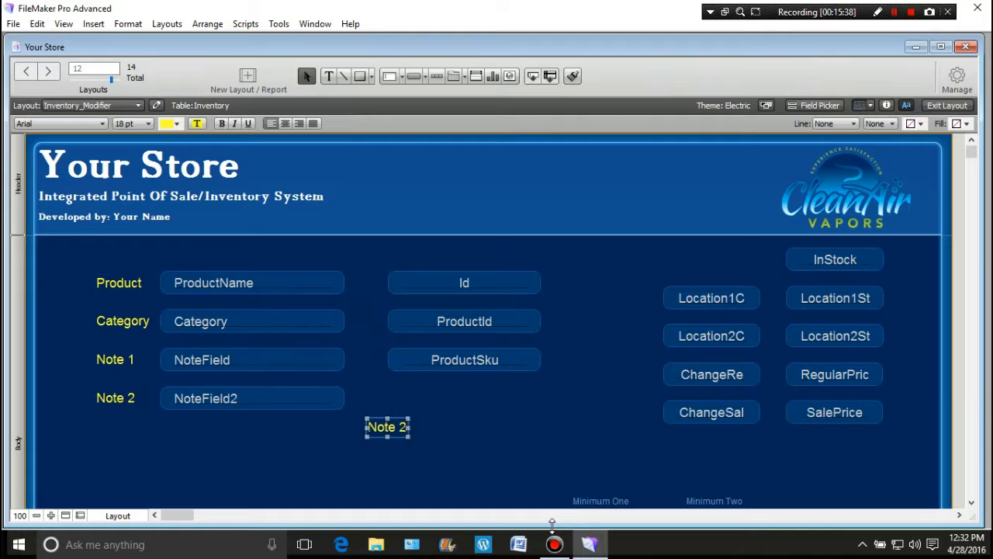
{"action": "type", "text": "Id"}
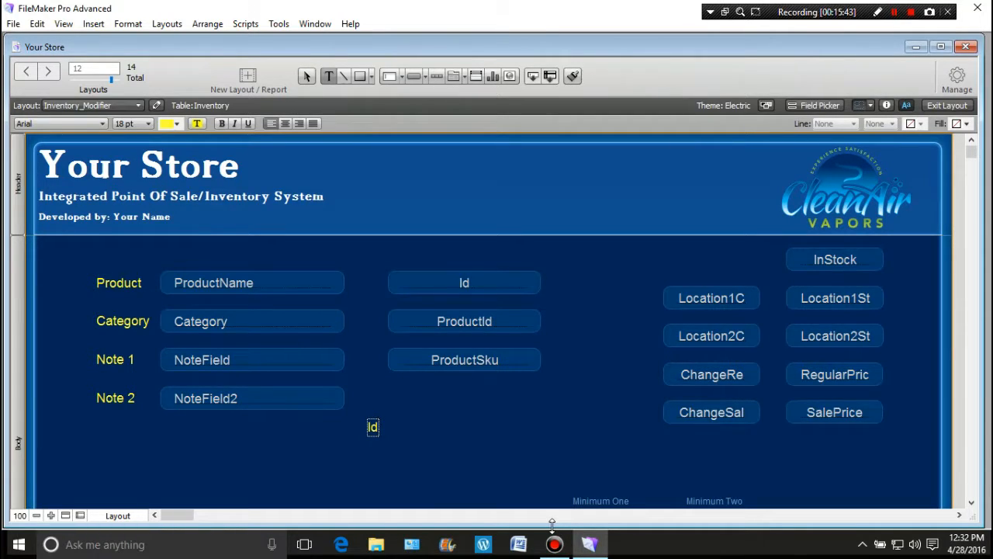
{"action": "left_click", "coordinate": [443, 421]}
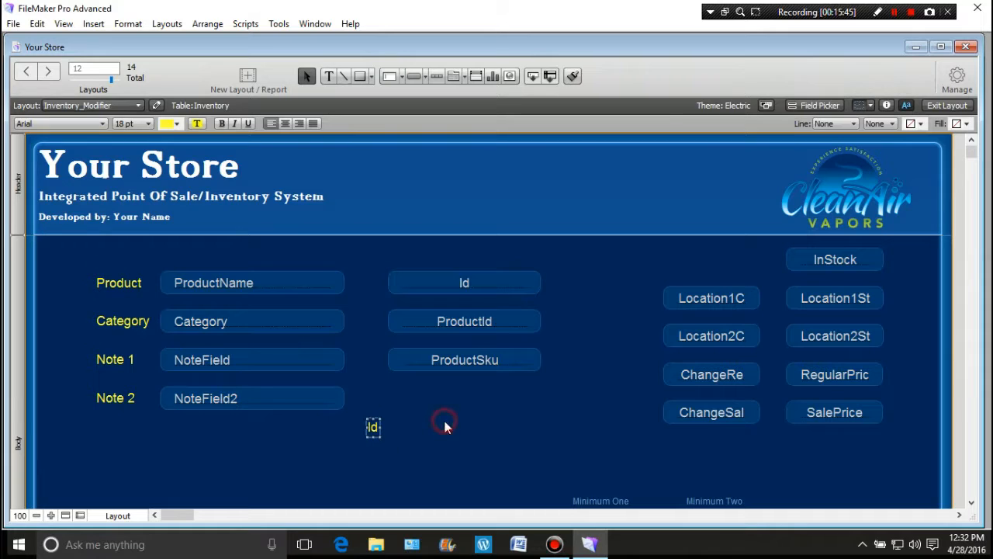
Place a copy of the Note 2 label below the loose Id label and change its text to Product Id
{"action": "left_click", "coordinate": [118, 402]}
{"action": "left_click", "coordinate": [318, 461]}
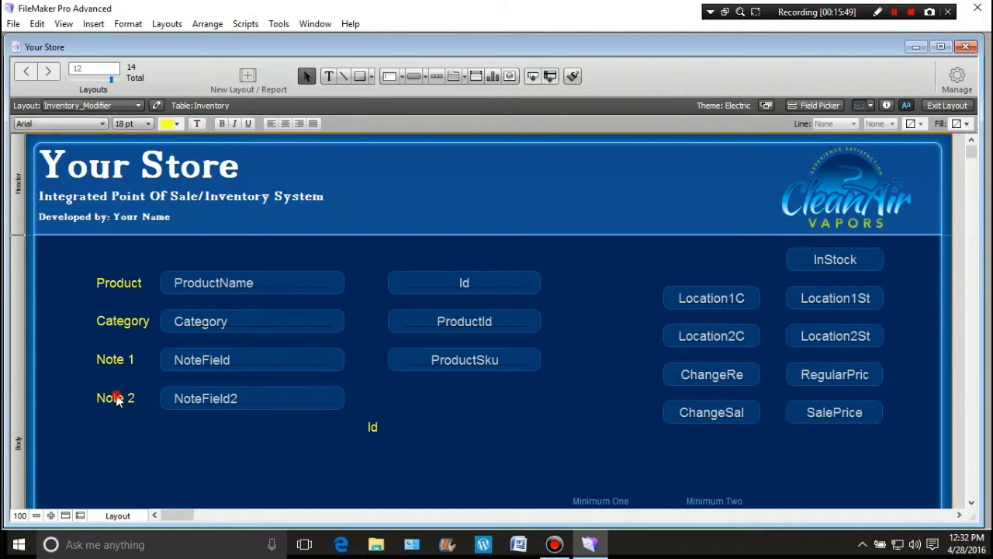
{"action": "left_click_drag", "start_coordinate": [116, 400], "coordinate": [385, 454]}
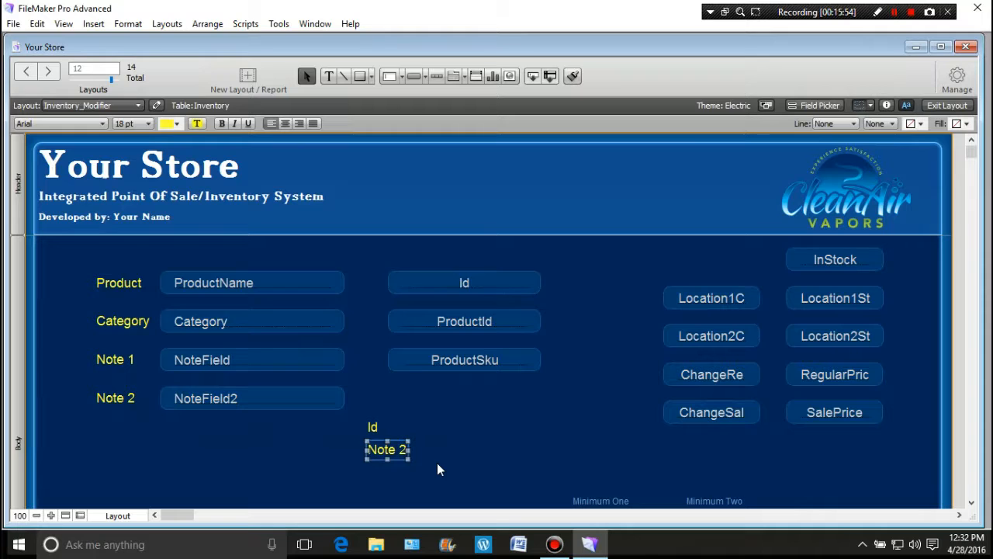
{"action": "key", "text": "Return"}
{"action": "type", "text": "Product"}
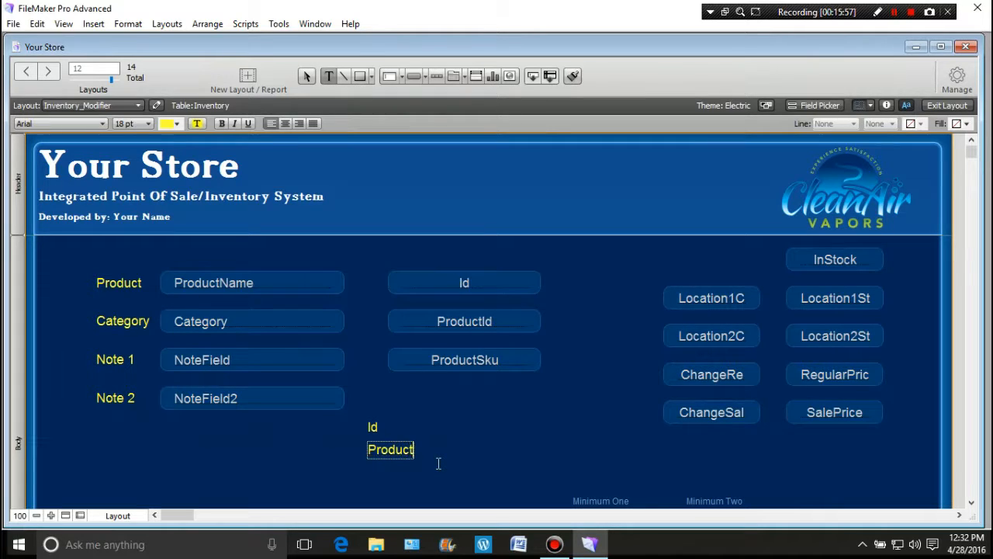
{"action": "type", "text": " Id"}
{"action": "left_click", "coordinate": [360, 458]}
Place a copy of the Product Id label just above it and change the copy's text to Product Sku
{"action": "left_click", "coordinate": [400, 456]}
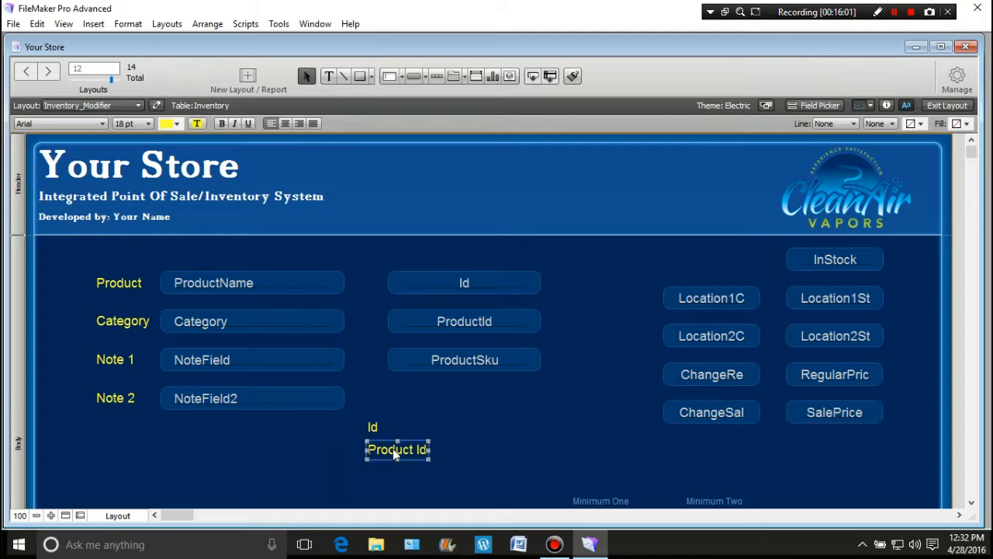
{"action": "left_click_drag", "start_coordinate": [395, 454], "coordinate": [422, 419]}
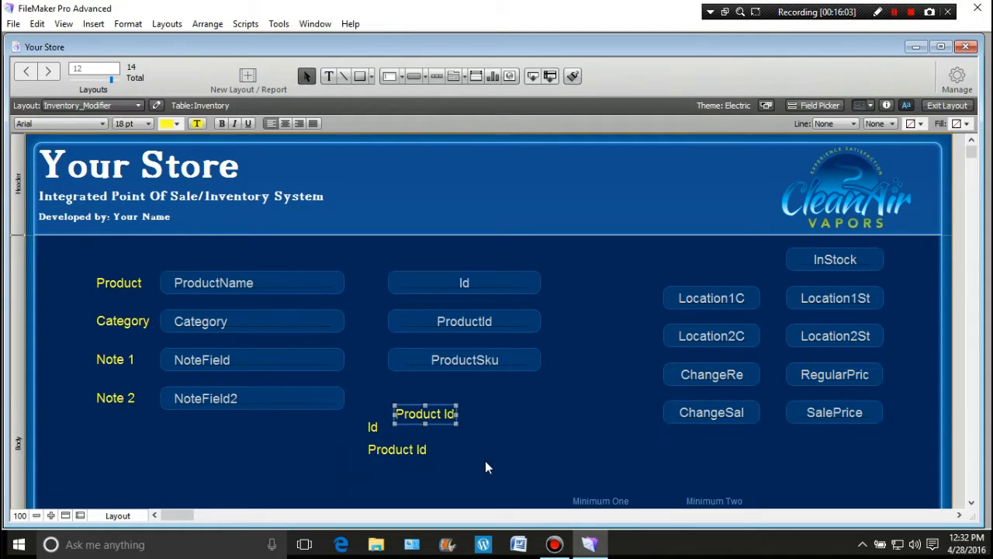
{"action": "key", "text": "Return"}
{"action": "type", "text": "Pro"}
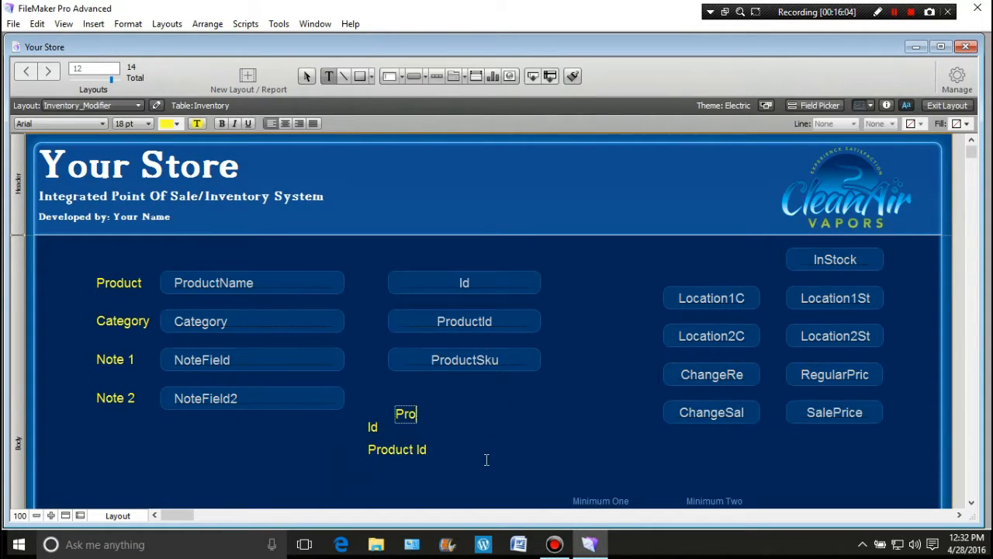
{"action": "type", "text": "duct SKU"}
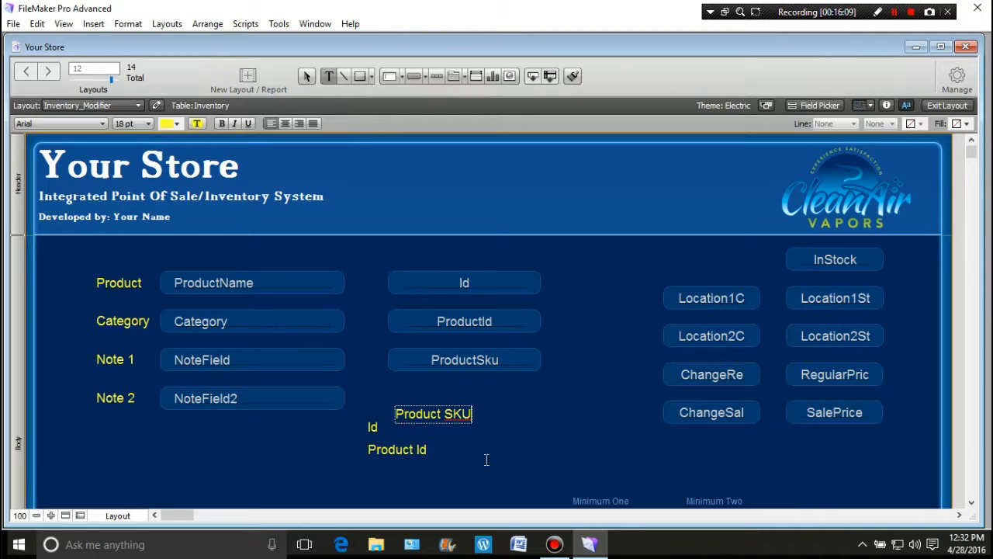
{"action": "key", "text": "BackSpace"}
{"action": "key", "text": "BackSpace"}
{"action": "type", "text": "ku"}
{"action": "left_click", "coordinate": [493, 442]}
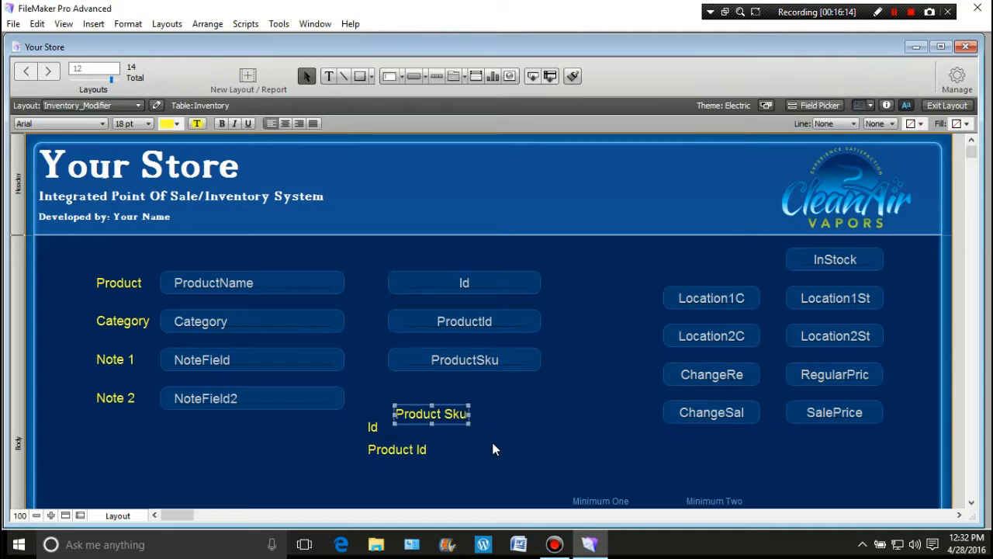
Move the Id, ProductId and ProductSku fields together to the area below NoteField2
{"action": "scroll", "coordinate": [495, 442], "scroll_direction": "down", "scroll_amount": 3}
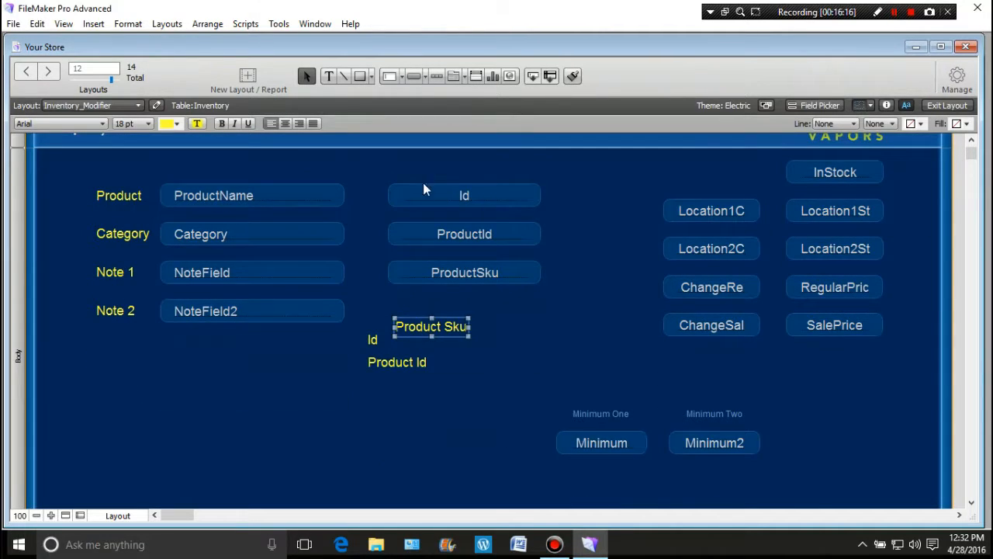
{"action": "left_click_drag", "start_coordinate": [381, 171], "coordinate": [542, 298]}
{"action": "left_click_drag", "start_coordinate": [471, 232], "coordinate": [273, 427]}
{"action": "left_click", "coordinate": [429, 448]}
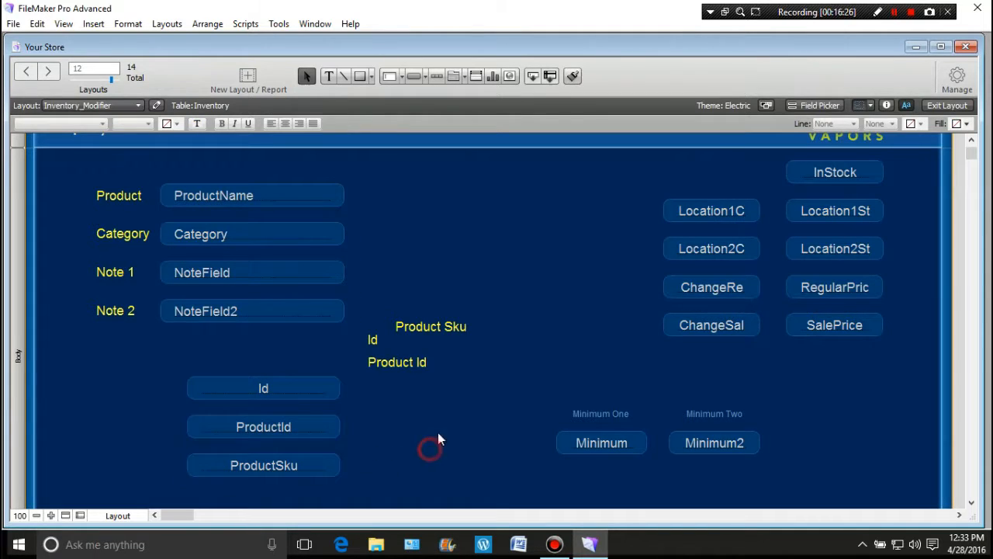
Move the Product Sku and Product Id labels beside their matching fields and nudge Product Id horizontally to line up with Product Sku
{"action": "left_click_drag", "start_coordinate": [428, 327], "coordinate": [124, 464]}
{"action": "left_click_drag", "start_coordinate": [399, 362], "coordinate": [141, 426]}
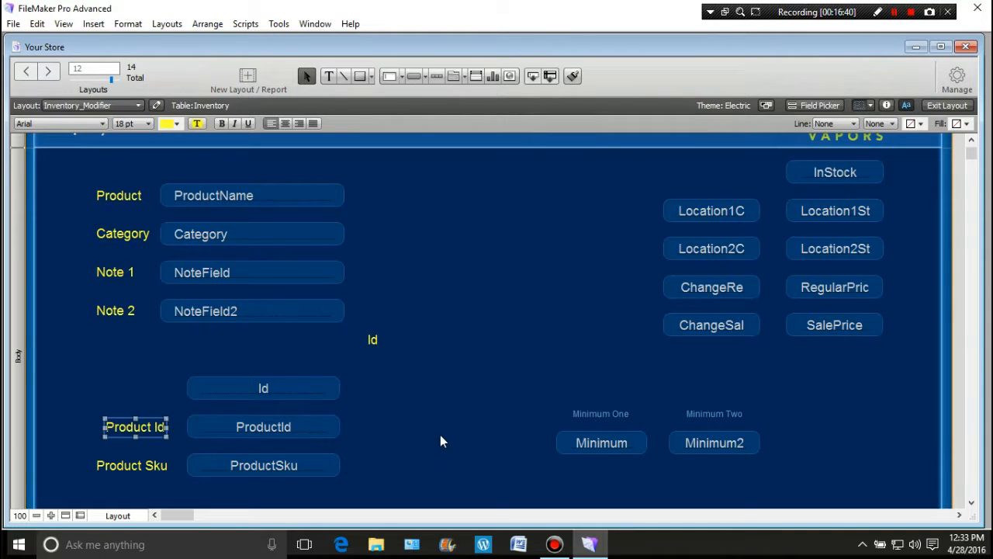
{"action": "key", "text": "Left"}
{"action": "key", "text": "Left"}
{"action": "key", "text": "Left"}
{"action": "key", "text": "Left"}
{"action": "key", "text": "Left"}
{"action": "key", "text": "Left"}
{"action": "key", "text": "Left"}
{"action": "key", "text": "Left"}
{"action": "key", "text": "Left"}
{"action": "key", "text": "Left"}
{"action": "key", "text": "Left"}
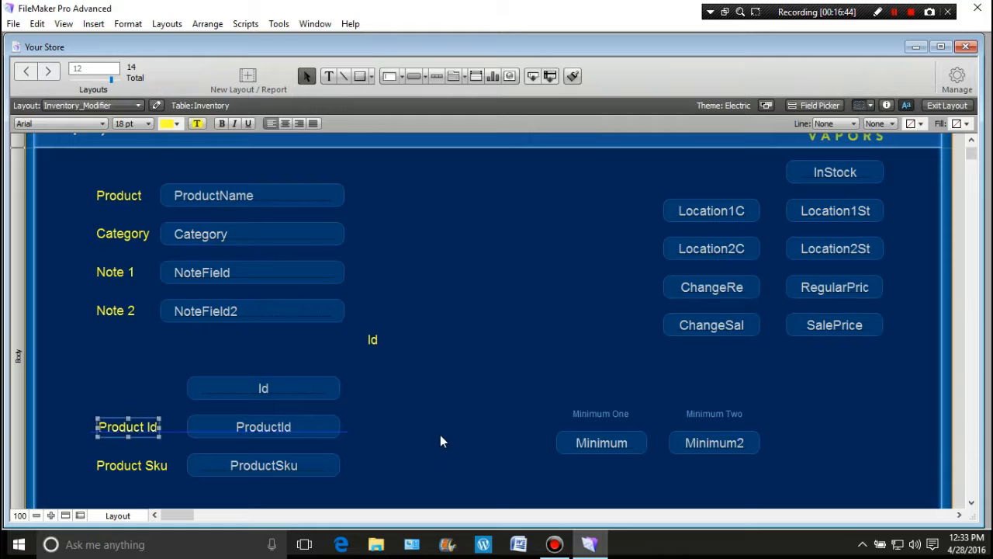
{"action": "key", "text": "Right"}
{"action": "key", "text": "Right"}
{"action": "key", "text": "Right"}
{"action": "key", "text": "Right"}
{"action": "key", "text": "Right"}
{"action": "key", "text": "Right"}
{"action": "key", "text": "Right"}
{"action": "key", "text": "Right"}
{"action": "key", "text": "Right"}
{"action": "key", "text": "Right"}
{"action": "key", "text": "Right"}
{"action": "key", "text": "Right"}
{"action": "key", "text": "Right"}
{"action": "key", "text": "Right"}
{"action": "key", "text": "Right"}
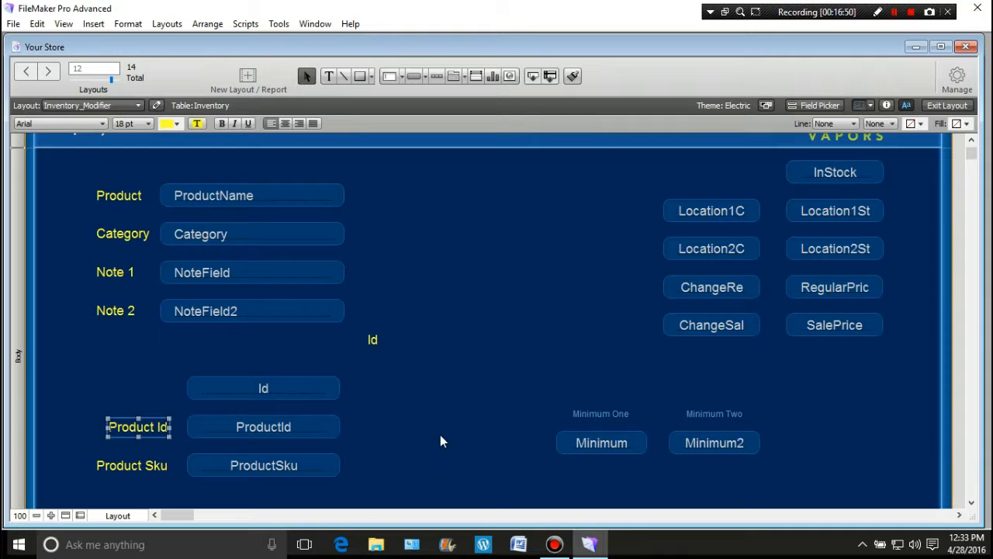
Move the yellow Id label beside the Id field, above the Product Id label
{"action": "left_click", "coordinate": [412, 367]}
{"action": "left_click", "coordinate": [373, 340]}
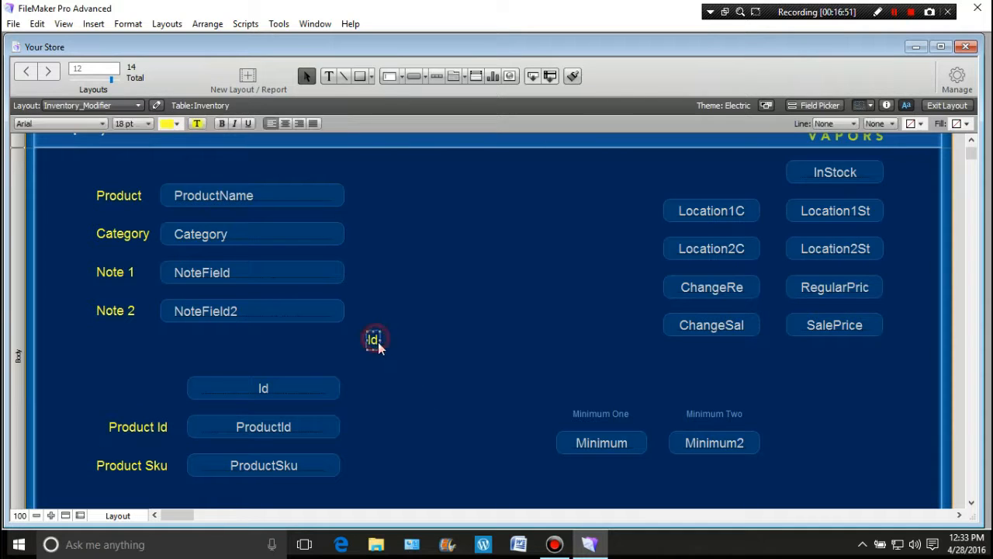
{"action": "left_click_drag", "start_coordinate": [374, 340], "coordinate": [152, 392]}
{"action": "left_click", "coordinate": [506, 436]}
Align the right edges of the Id, Product Id and Product Sku labels, and move the Inspector clear of them
{"action": "left_click_drag", "start_coordinate": [152, 490], "coordinate": [143, 362]}
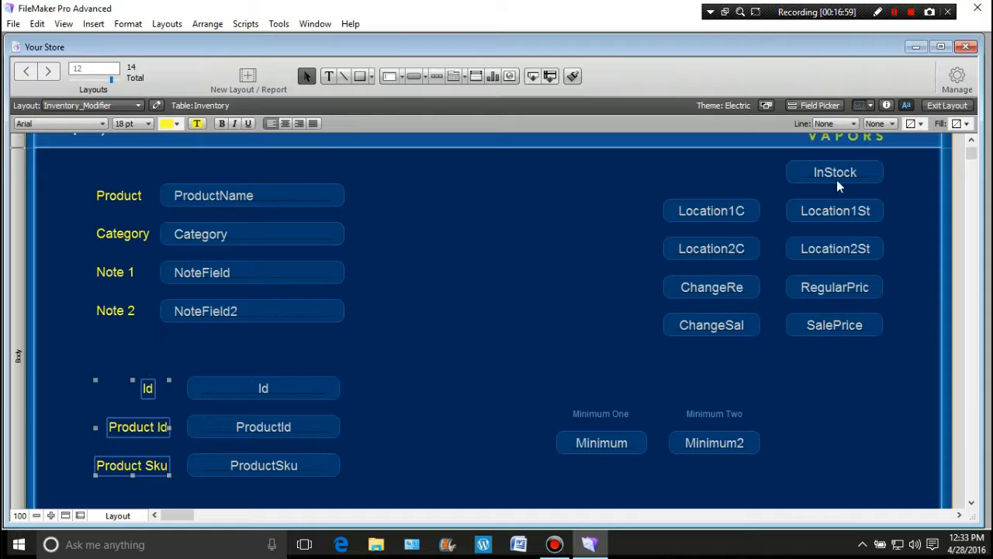
{"action": "left_click", "coordinate": [888, 105]}
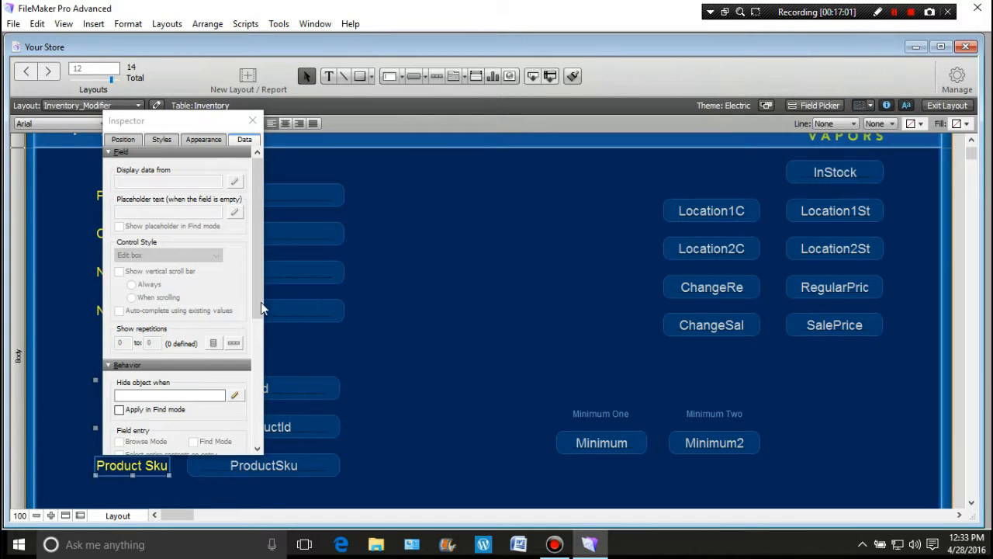
{"action": "left_click", "coordinate": [124, 140]}
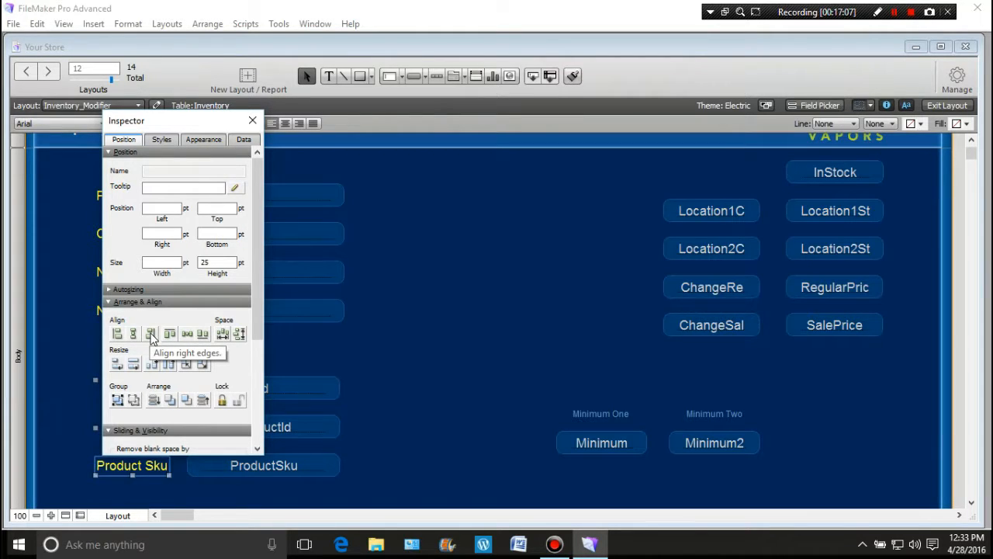
{"action": "left_click", "coordinate": [151, 334]}
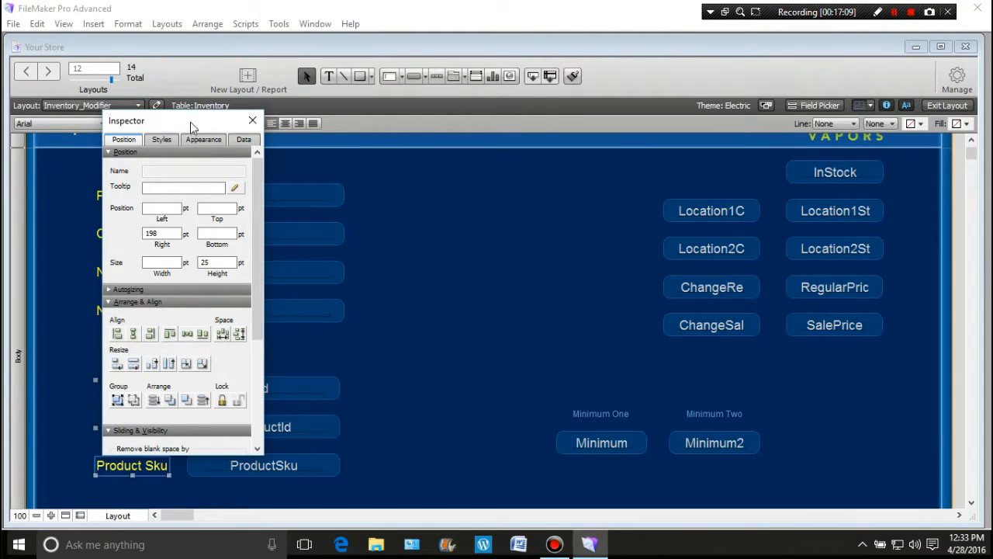
{"action": "left_click_drag", "start_coordinate": [190, 122], "coordinate": [577, 129]}
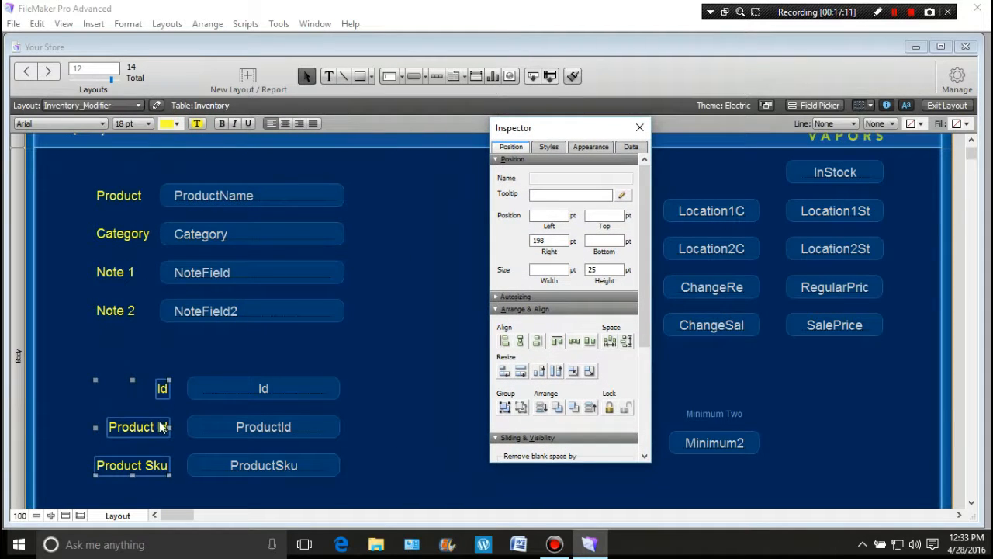
Align the right edges of the Product, Category, Note 1 and Note 2 labels
{"action": "left_click_drag", "start_coordinate": [102, 176], "coordinate": [103, 335]}
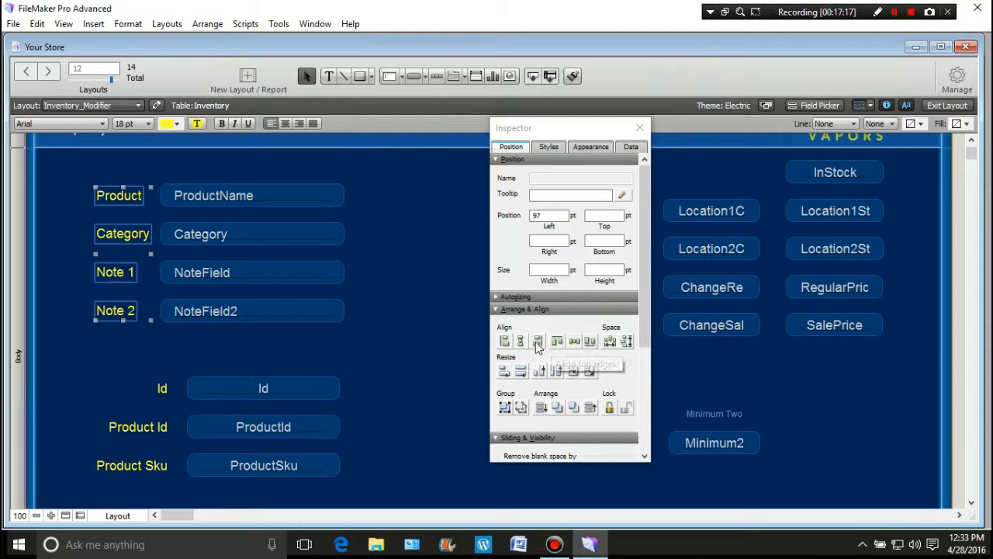
{"action": "left_click", "coordinate": [538, 342]}
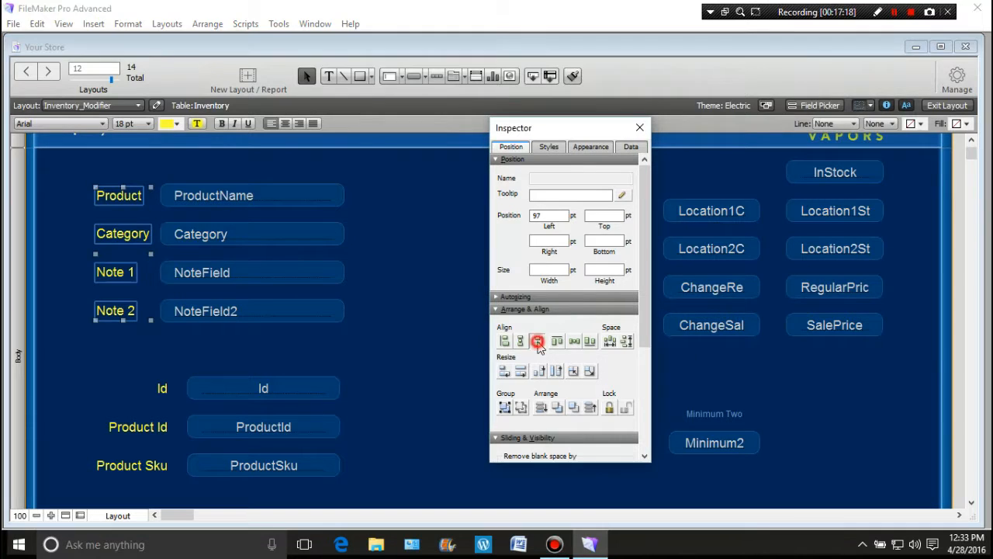
{"action": "scroll", "coordinate": [404, 326], "scroll_direction": "up", "scroll_amount": 3}
{"action": "left_click", "coordinate": [404, 318]}
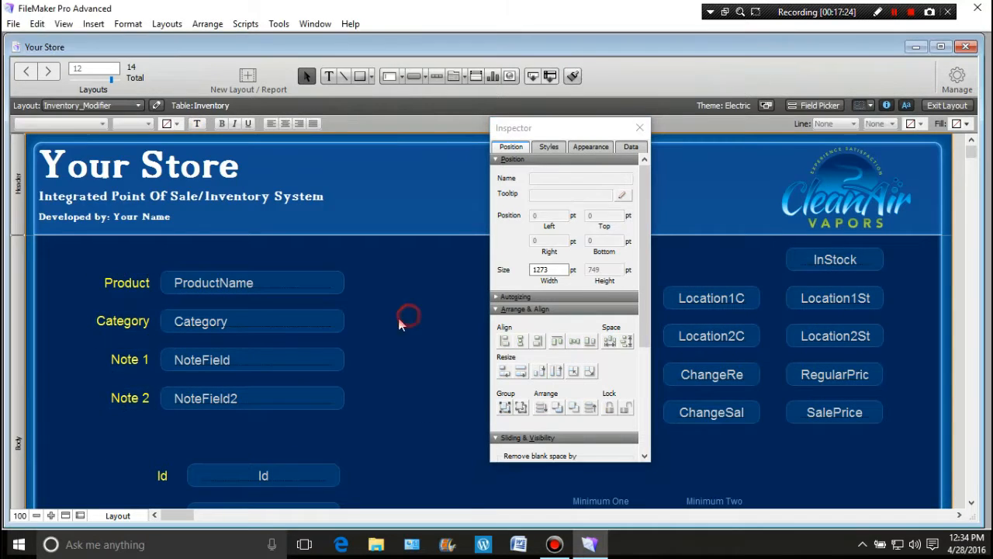
Shift the Product, Category, Note 1 and Note 2 labels together slightly closer to their fields
{"action": "left_click_drag", "start_coordinate": [154, 248], "coordinate": [96, 434]}
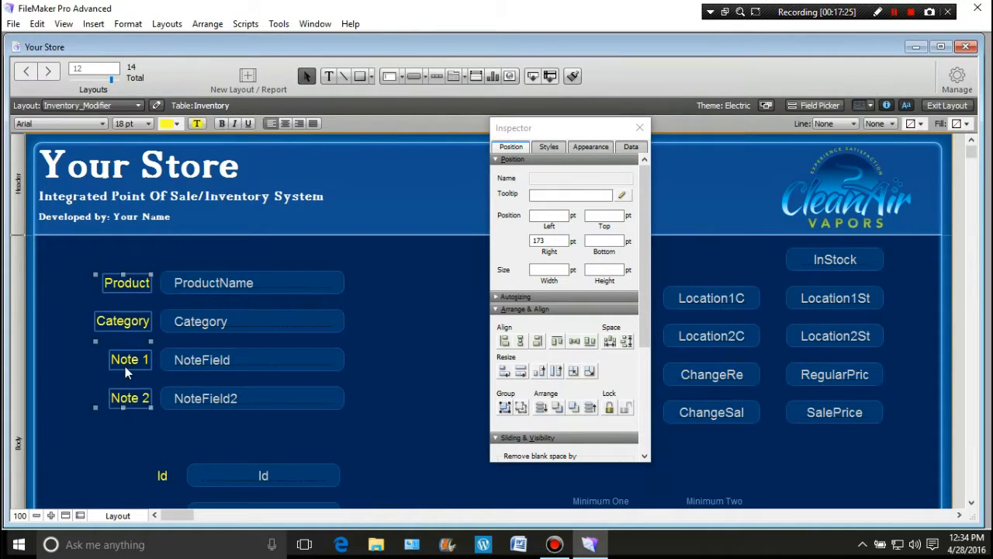
{"action": "left_click_drag", "start_coordinate": [129, 360], "coordinate": [132, 363]}
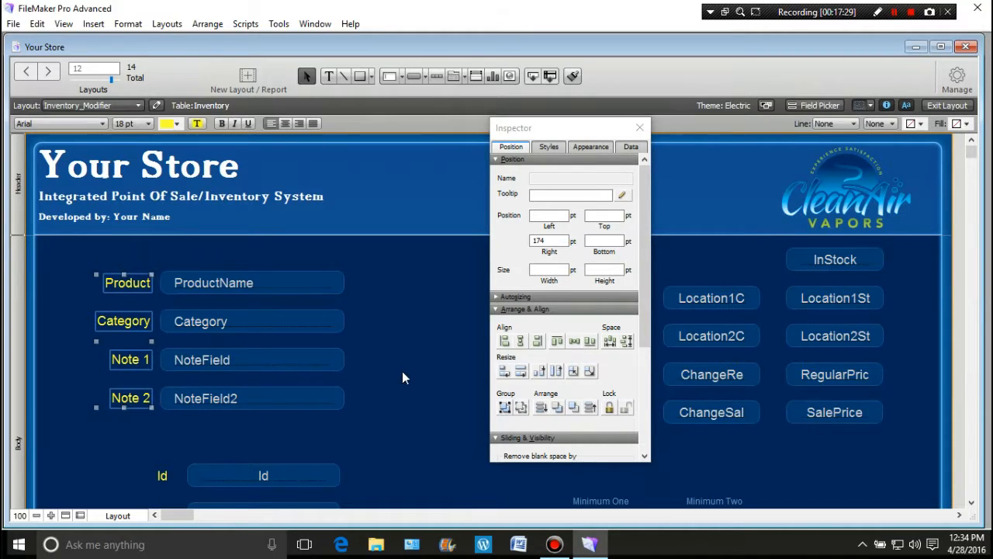
{"action": "left_click", "coordinate": [405, 369]}
Shift the Id, Product Id and Product Sku labels together closer to their fields
{"action": "scroll", "coordinate": [407, 368], "scroll_direction": "down", "scroll_amount": 4}
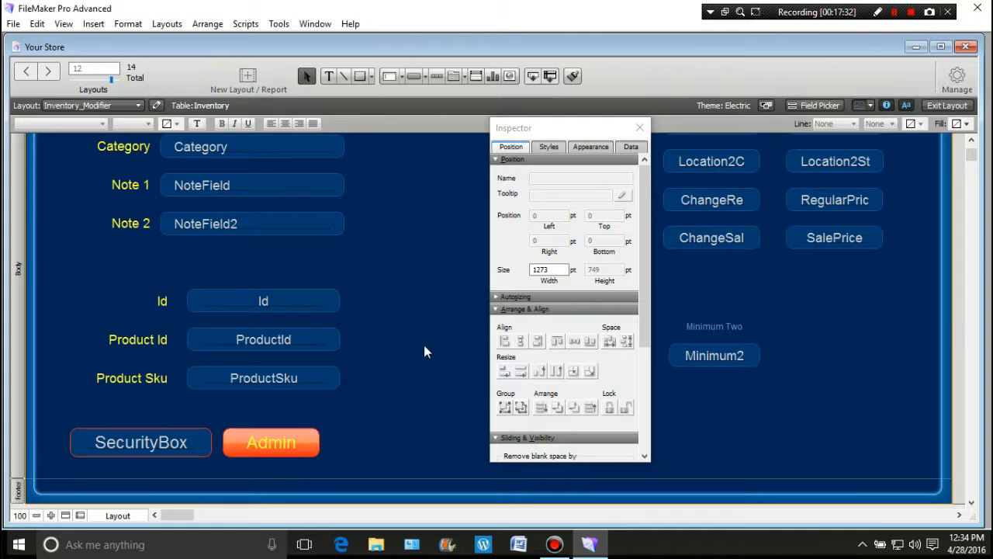
{"action": "left_click_drag", "start_coordinate": [167, 274], "coordinate": [126, 398]}
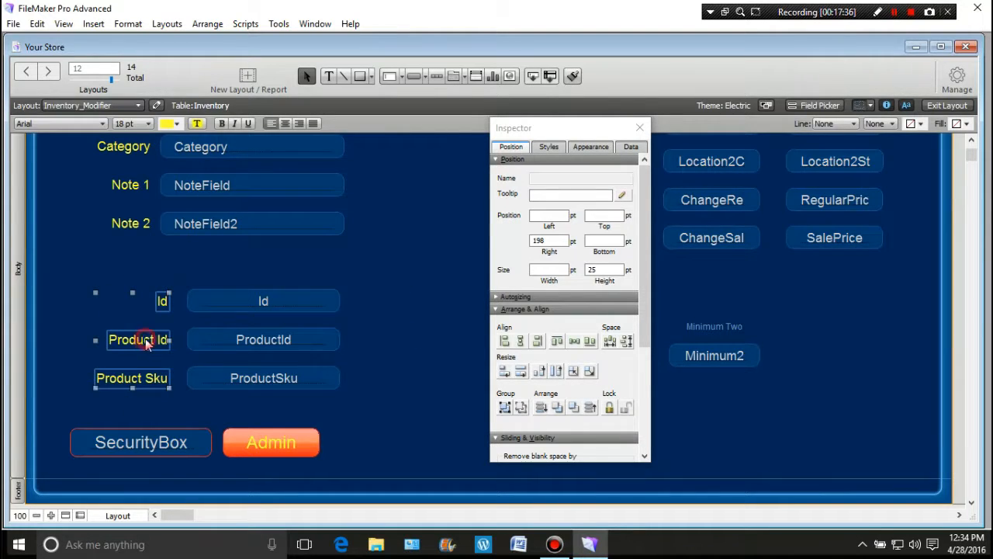
{"action": "left_click_drag", "start_coordinate": [147, 344], "coordinate": [156, 338]}
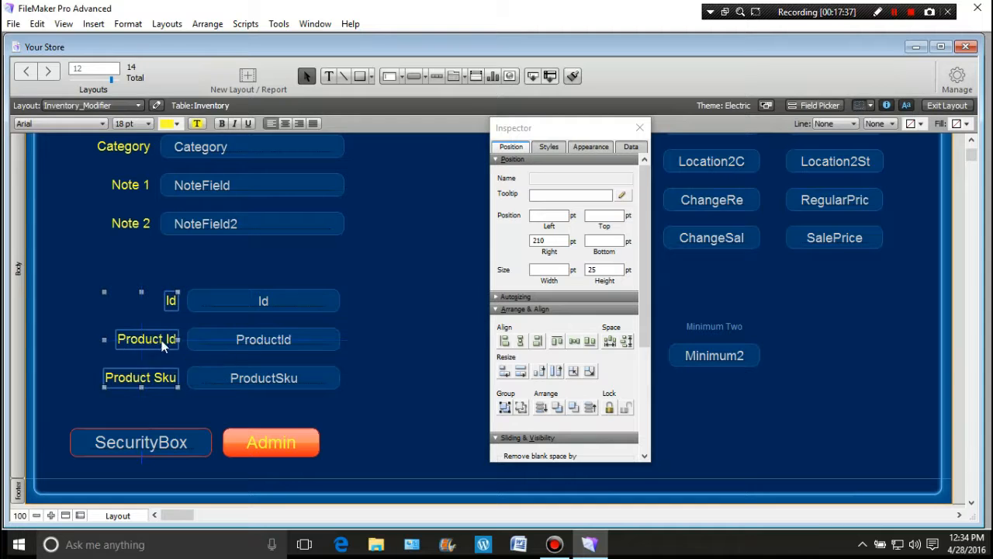
{"action": "left_click", "coordinate": [437, 312]}
Move the Id, Product Id and Product Sku fields with their labels up, lining the fields' right edges up with NoteField2
{"action": "left_click_drag", "start_coordinate": [412, 252], "coordinate": [86, 405]}
{"action": "left_click_drag", "start_coordinate": [232, 339], "coordinate": [235, 314]}
{"action": "left_click", "coordinate": [391, 401]}
{"action": "scroll", "coordinate": [442, 406], "scroll_direction": "up", "scroll_amount": 3}
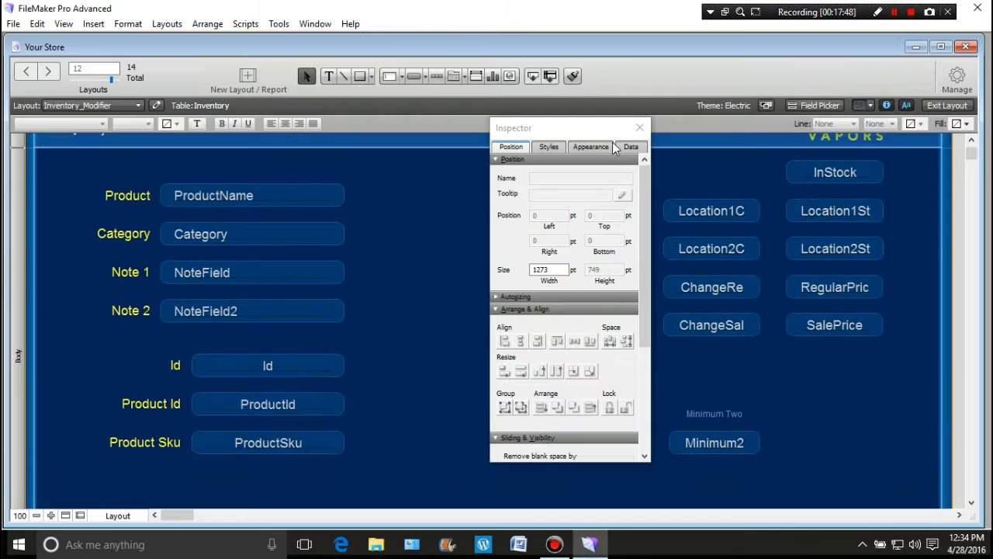
Place six copies of the Product label in a vertical column beside the Location1C to ChangeSal fields
{"action": "left_click_drag", "start_coordinate": [617, 131], "coordinate": [294, 154]}
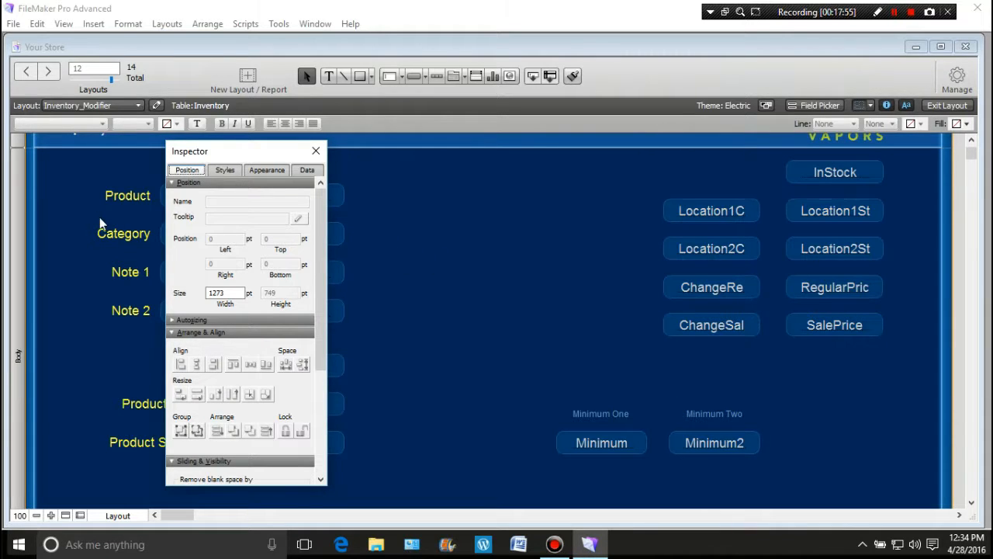
{"action": "left_click", "coordinate": [128, 197]}
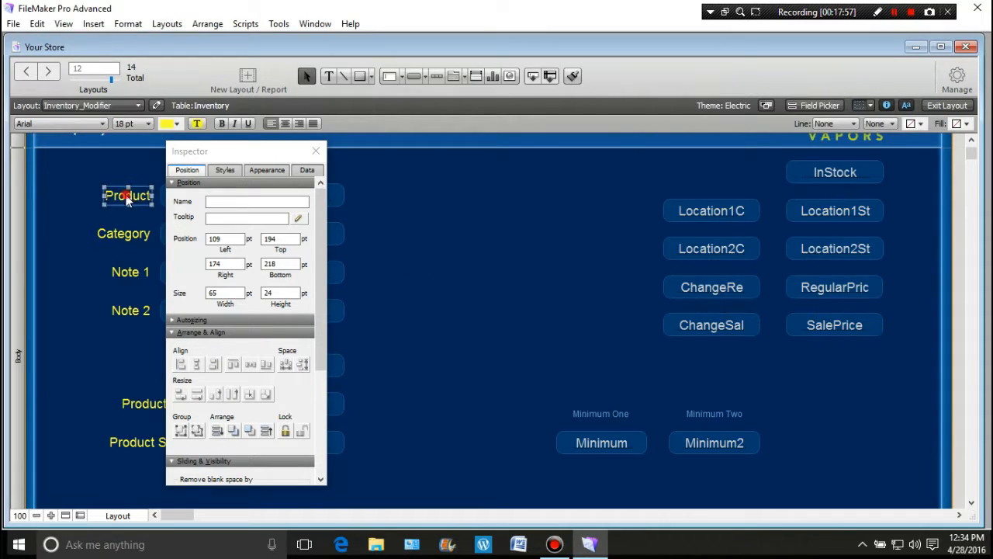
{"action": "left_click_drag", "start_coordinate": [129, 197], "coordinate": [574, 366]}
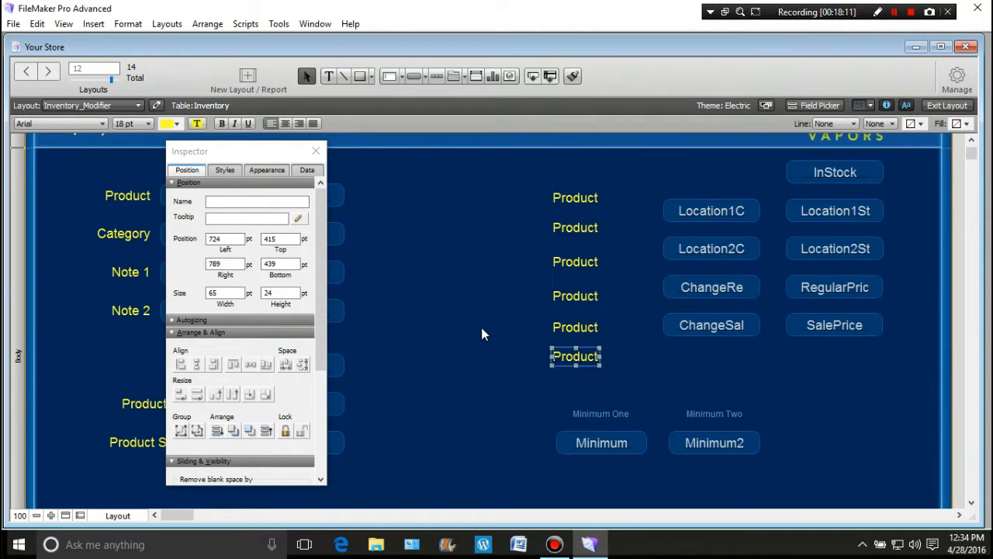
{"action": "left_click", "coordinate": [479, 327]}
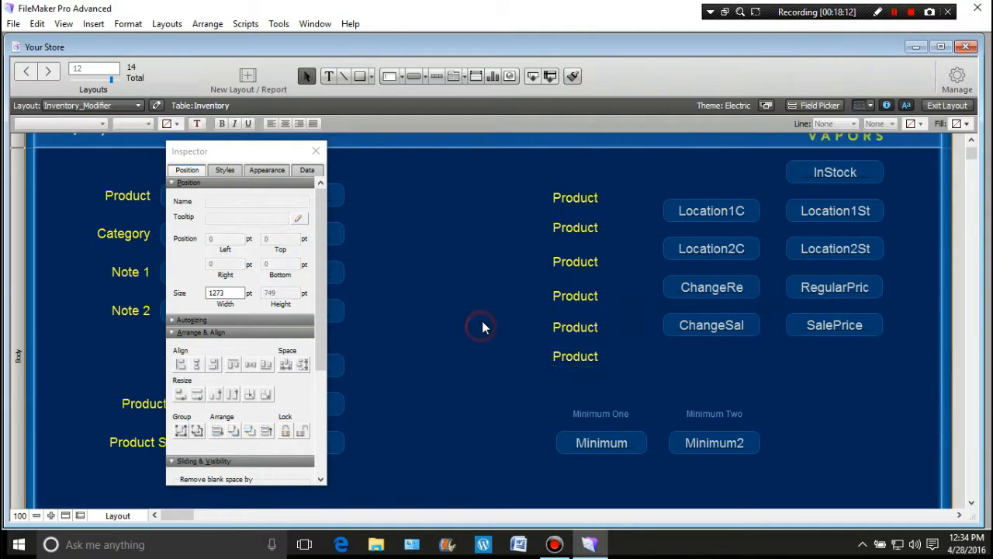
Change the text of the topmost Product label copy beside the location fields to Stock One
{"action": "left_click", "coordinate": [575, 200]}
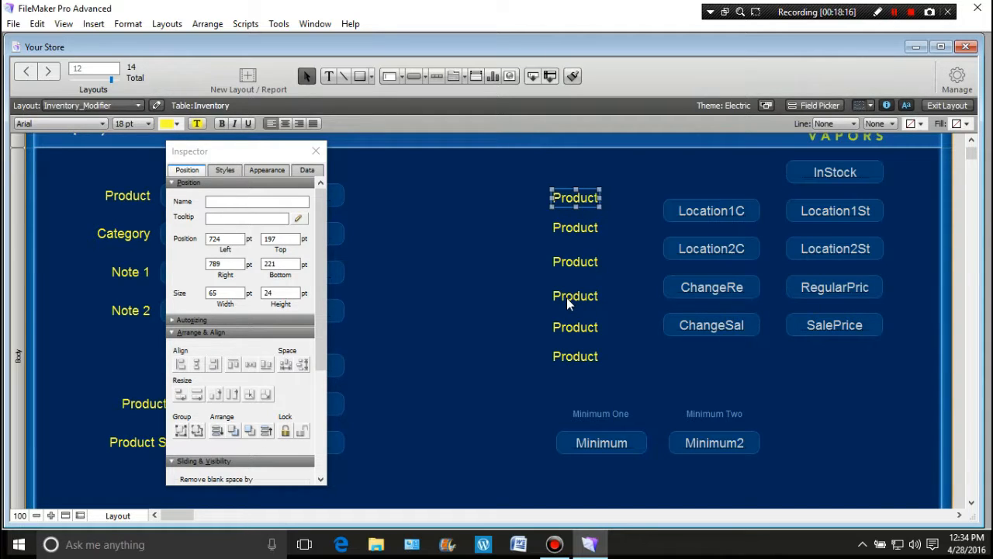
{"action": "key", "text": "Return"}
{"action": "type", "text": "Stock"}
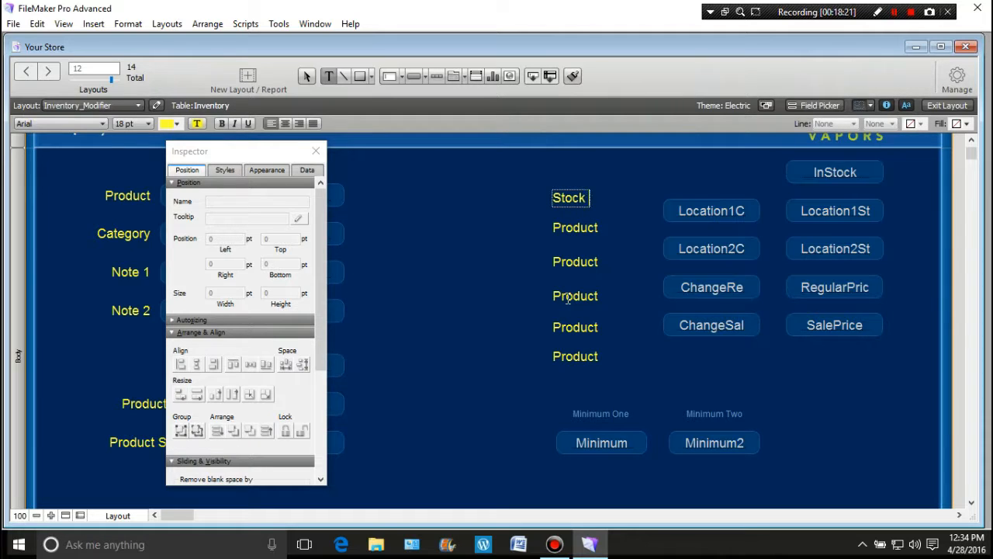
{"action": "type", "text": " One"}
Change the text of the second label in the column beside the location fields to Stock Two
{"action": "left_click", "coordinate": [577, 227]}
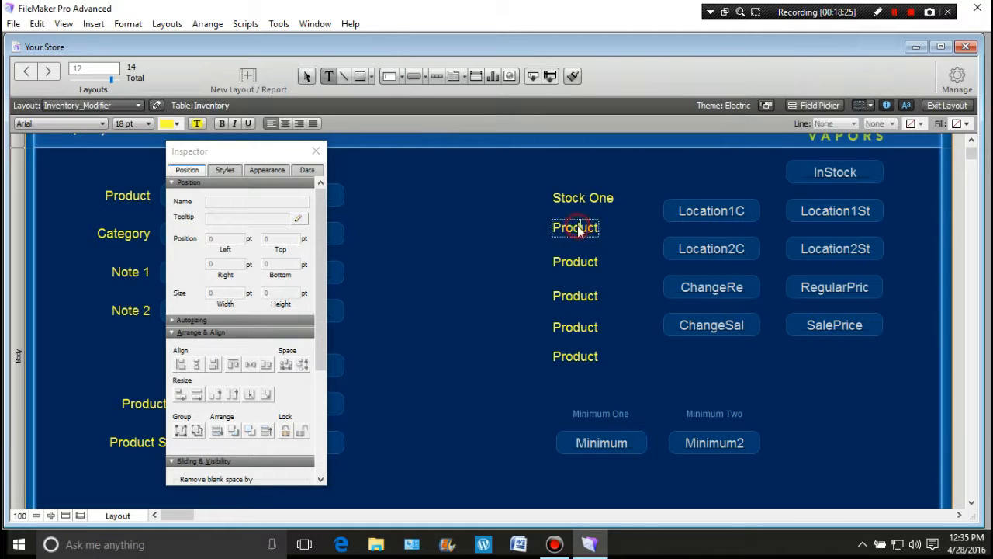
{"action": "left_click", "coordinate": [481, 224]}
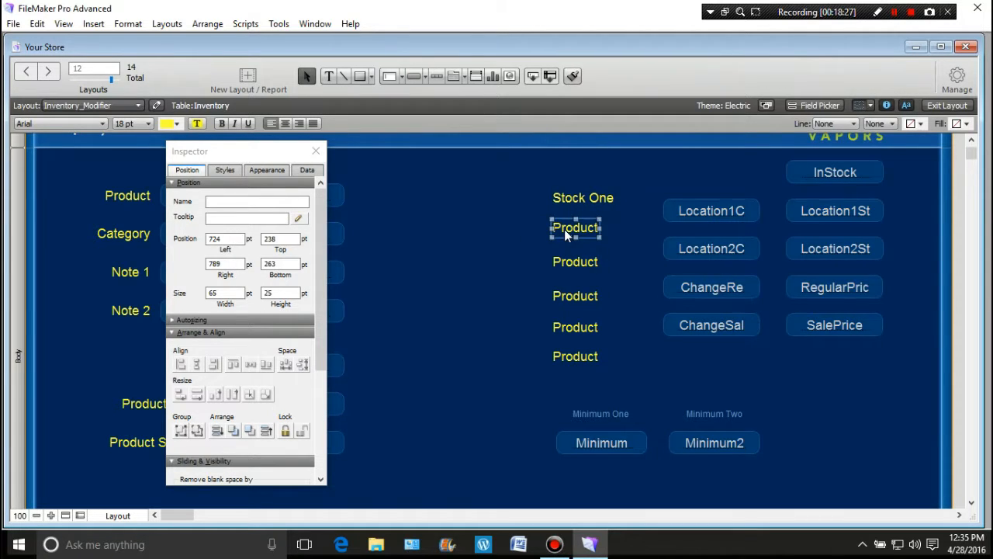
{"action": "double_click", "coordinate": [564, 229]}
{"action": "type", "text": "Stock"}
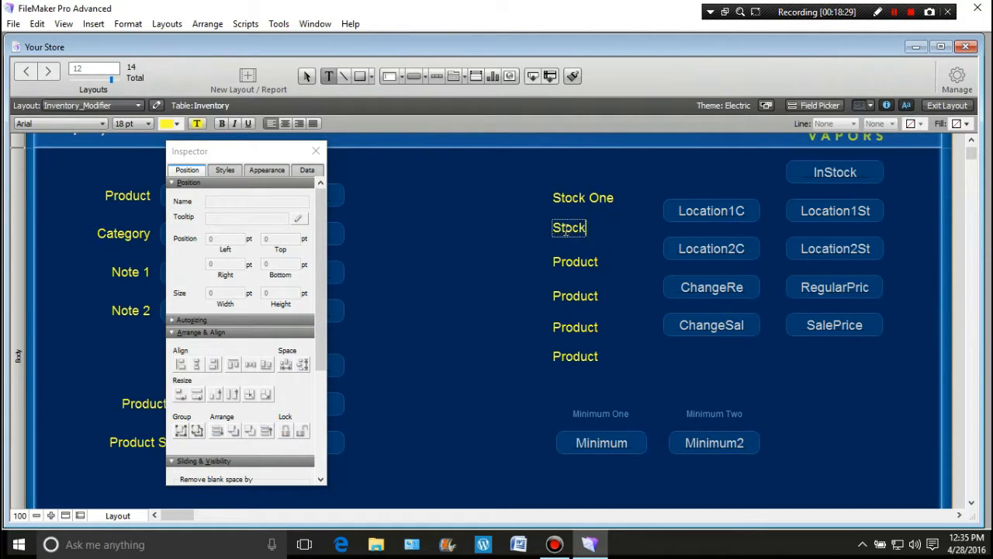
{"action": "type", "text": " Two"}
Change the text of the Product label directly below Stock Two to Total Stock
{"action": "left_click", "coordinate": [575, 264]}
{"action": "left_click", "coordinate": [578, 262]}
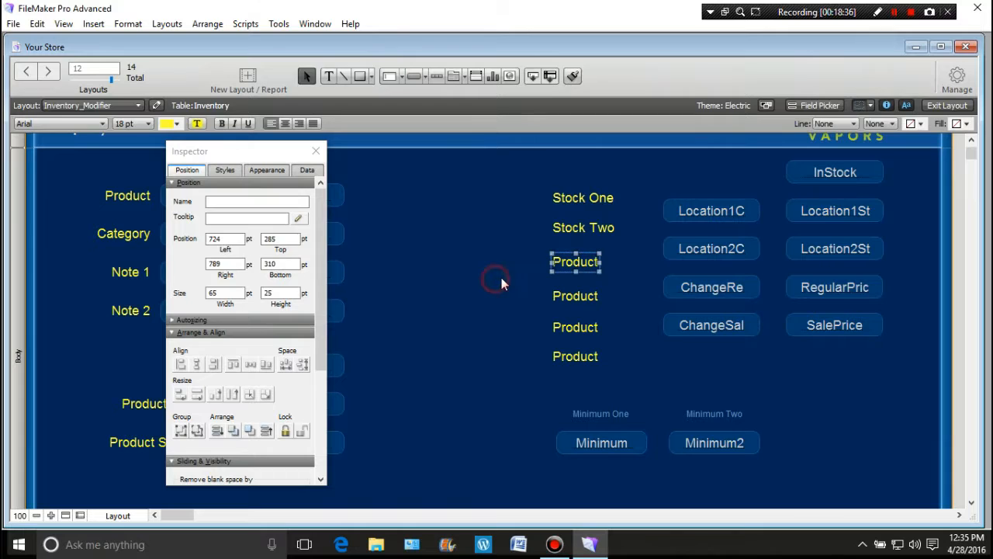
{"action": "key", "text": "Return"}
{"action": "type", "text": "In St"}
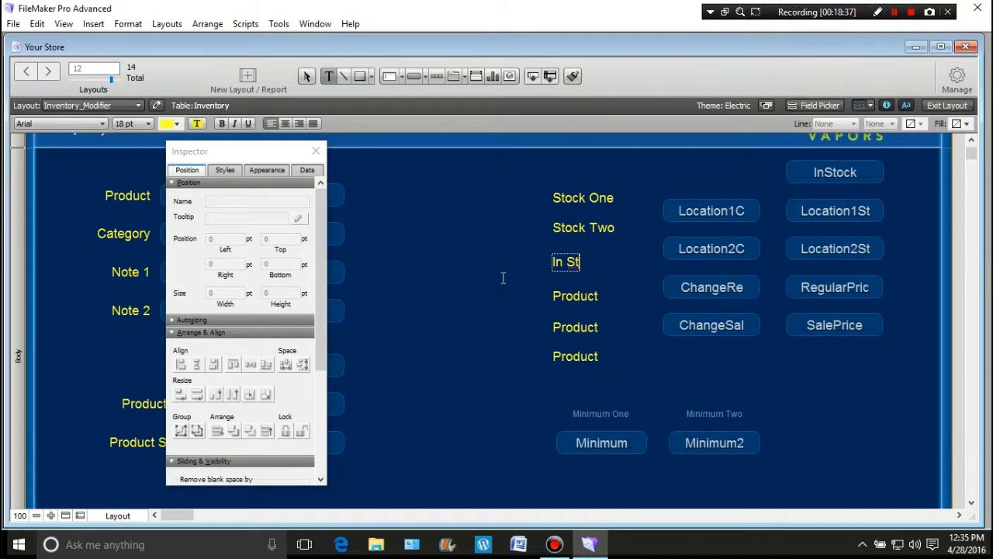
{"action": "type", "text": "ock"}
{"action": "key", "text": "BackSpace"}
{"action": "key", "text": "BackSpace"}
{"action": "key", "text": "BackSpace"}
{"action": "key", "text": "BackSpace"}
{"action": "key", "text": "BackSpace"}
{"action": "key", "text": "BackSpace"}
{"action": "key", "text": "BackSpace"}
{"action": "key", "text": "BackSpace"}
{"action": "type", "text": "Total St"}
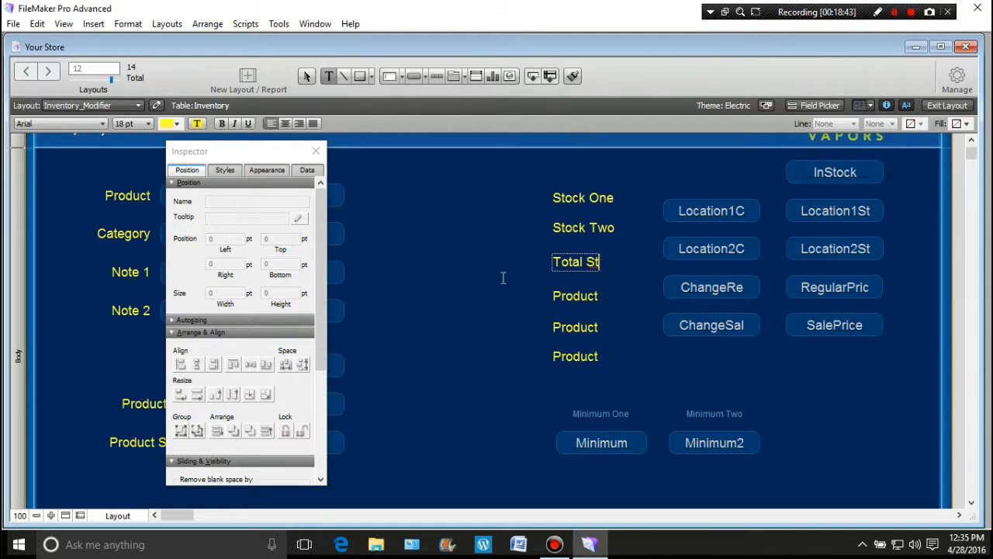
{"action": "type", "text": "ock"}
{"action": "left_click", "coordinate": [515, 263]}
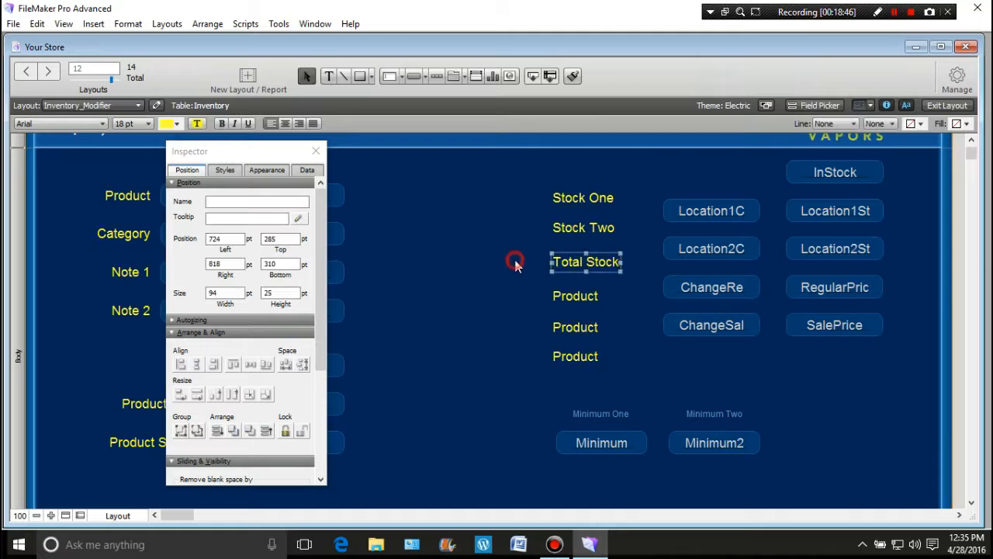
Change the text of the Product label below Total Stock to Base Price
{"action": "left_click", "coordinate": [571, 294]}
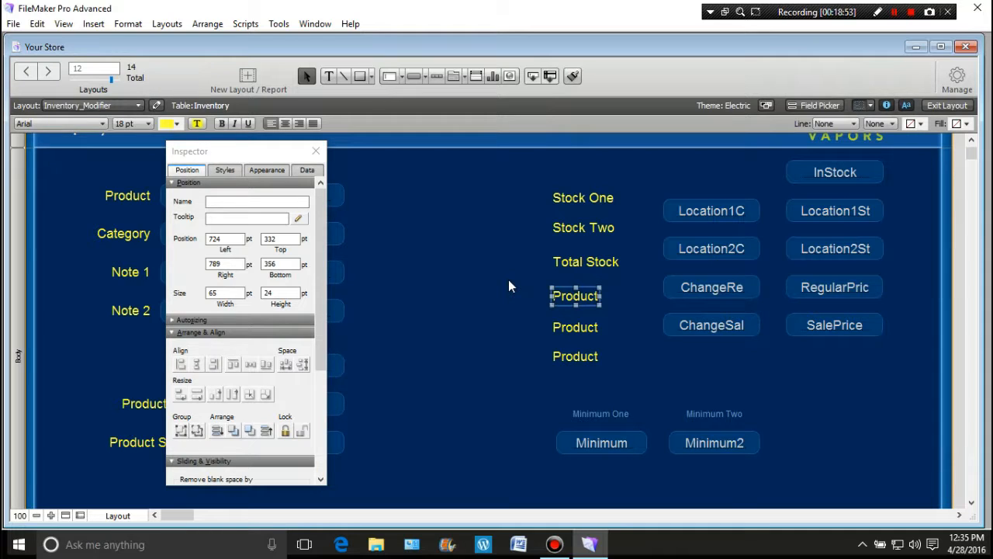
{"action": "key", "text": "Return"}
{"action": "type", "text": "B"}
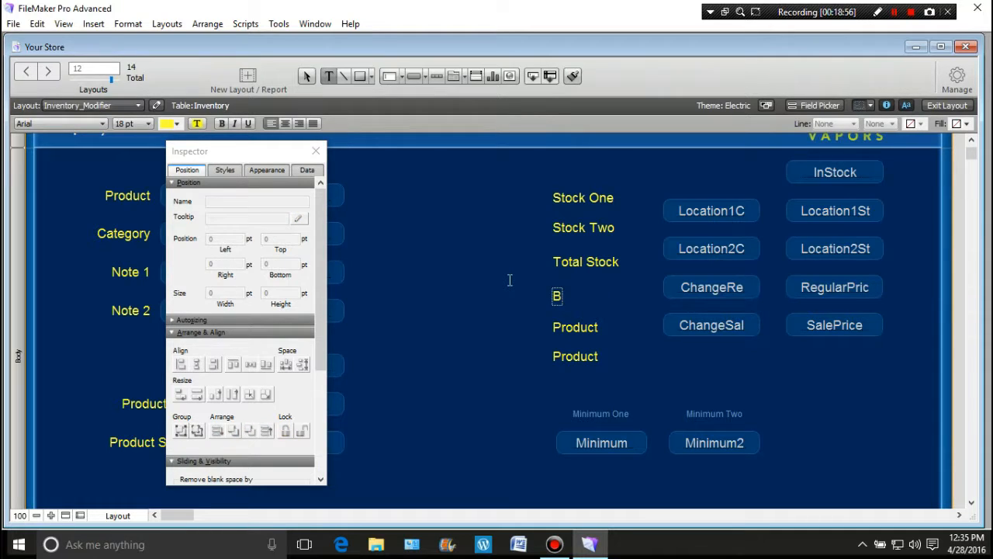
{"action": "type", "text": "ase Price"}
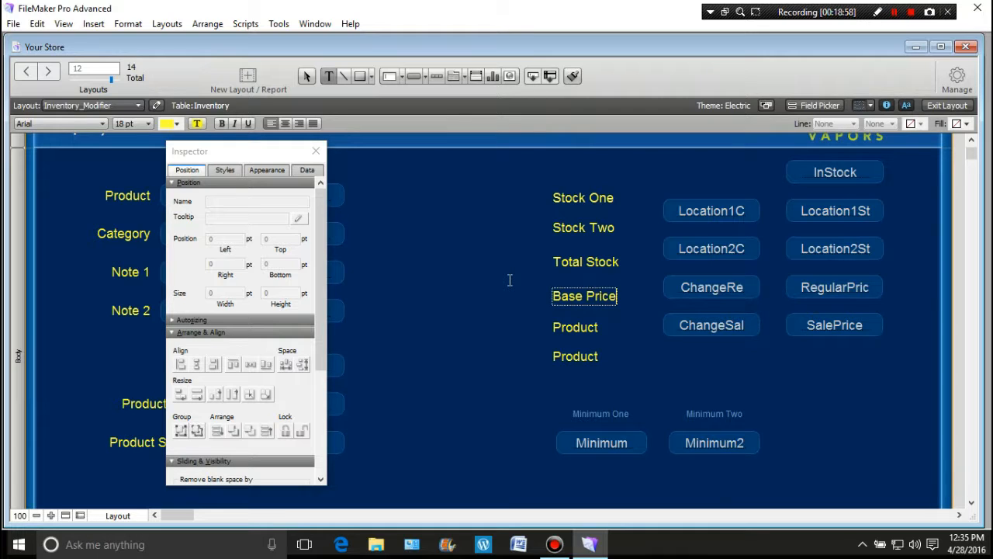
{"action": "key", "text": "Escape"}
Change the text of the Product label below Base Price to Sale Price
{"action": "left_click", "coordinate": [573, 328]}
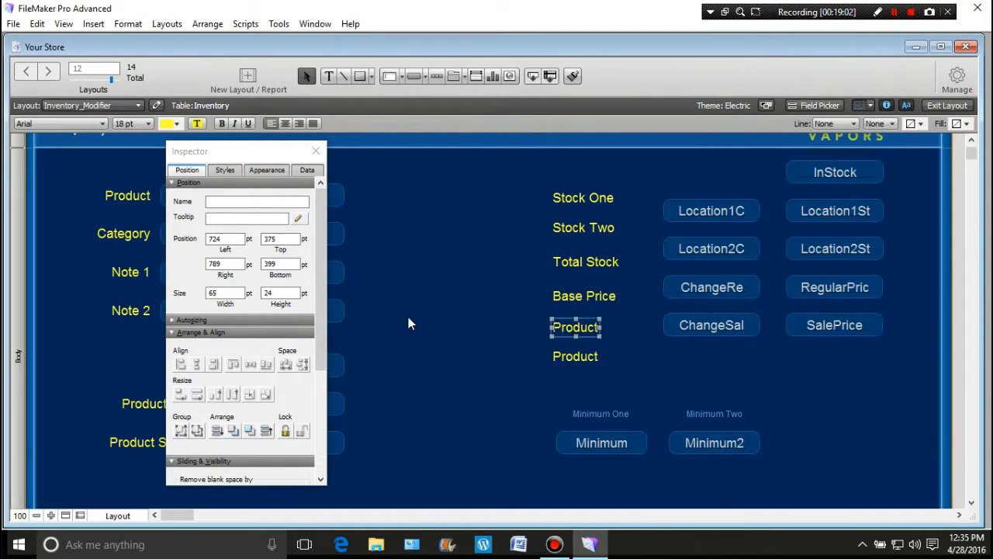
{"action": "key", "text": "Return"}
{"action": "type", "text": "Sal"}
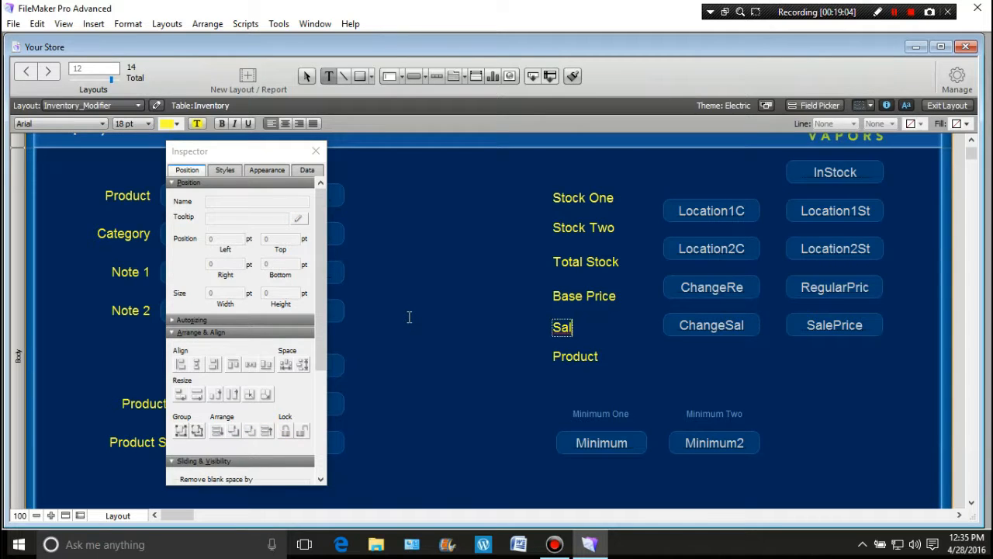
{"action": "type", "text": "e Price"}
{"action": "key", "text": "Escape"}
Change the text of the last Product label in the column, below Sale Price, to Changes
{"action": "left_click", "coordinate": [582, 359]}
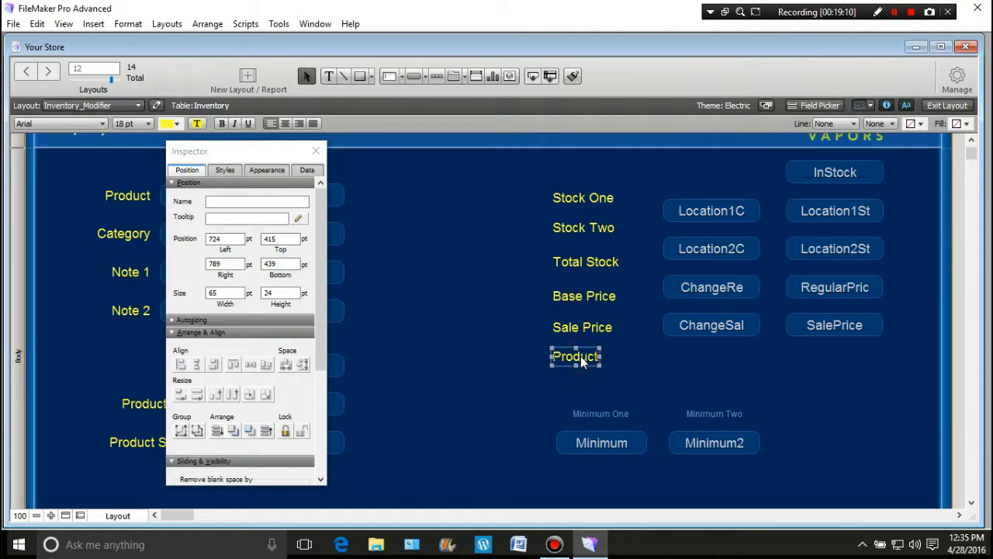
{"action": "double_click", "coordinate": [582, 359]}
{"action": "type", "text": "Changes"}
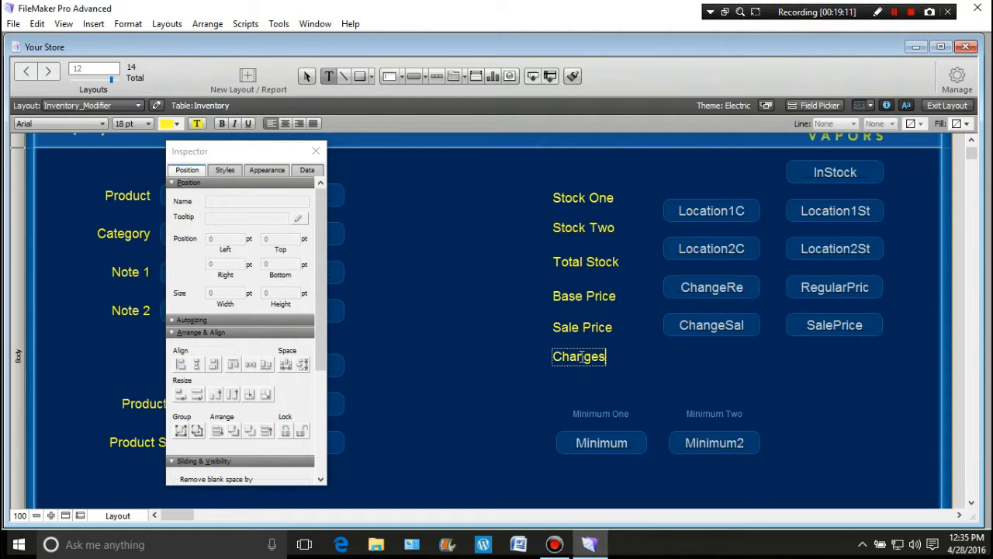
{"action": "left_click", "coordinate": [489, 358]}
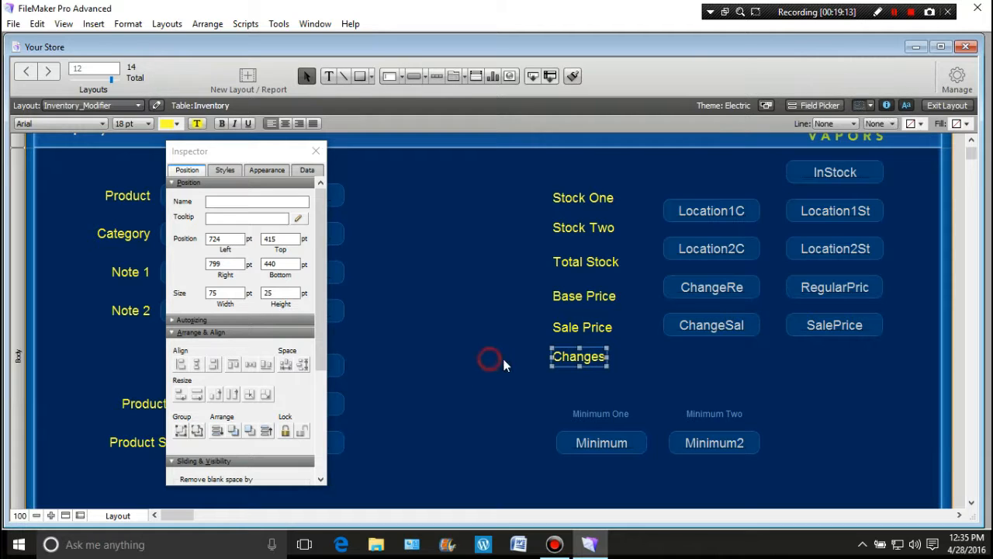
Set the text colour of the Changes label to orange
{"action": "left_click", "coordinate": [178, 126]}
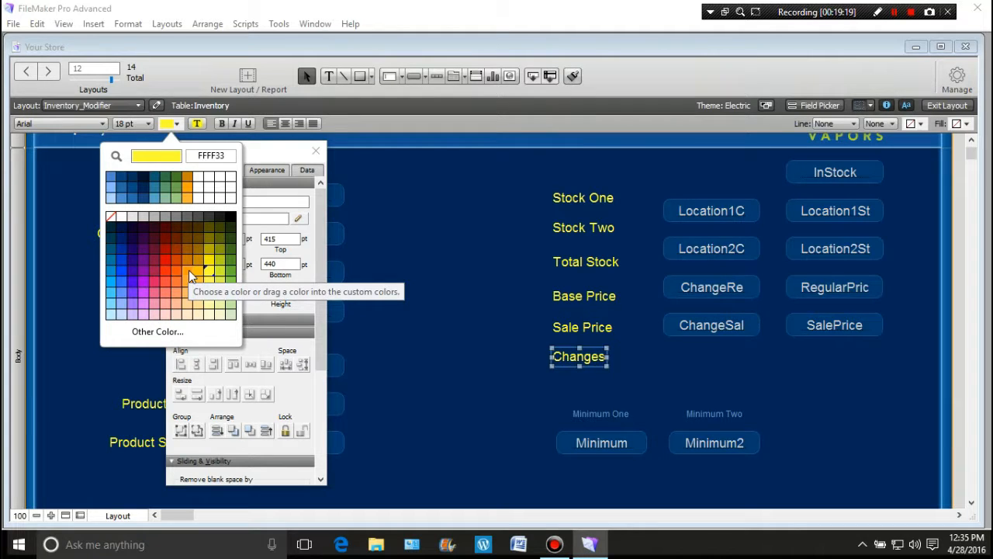
{"action": "left_click", "coordinate": [189, 273]}
{"action": "left_click", "coordinate": [502, 367]}
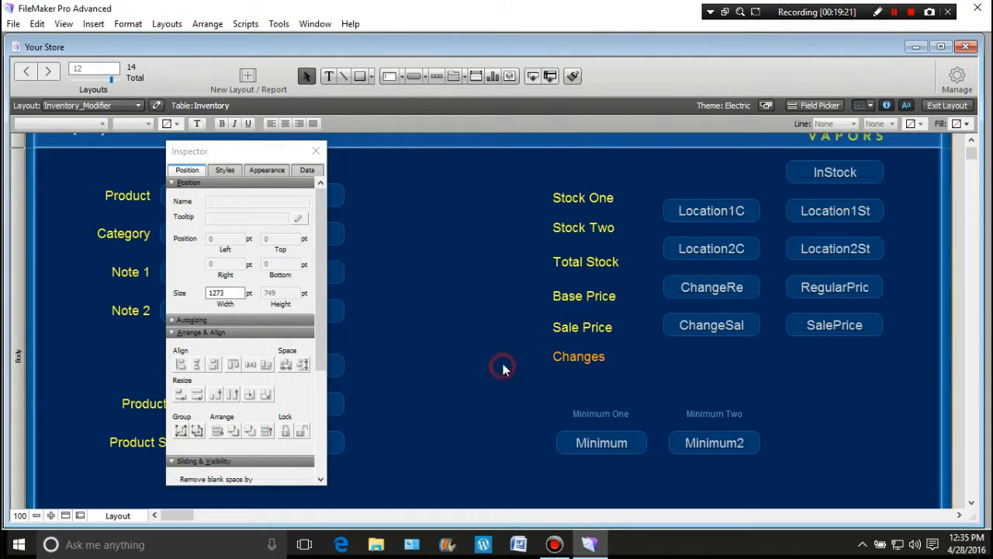
Move the Changes label above the Location1C field as a column heading and centre its text
{"action": "left_click", "coordinate": [575, 358]}
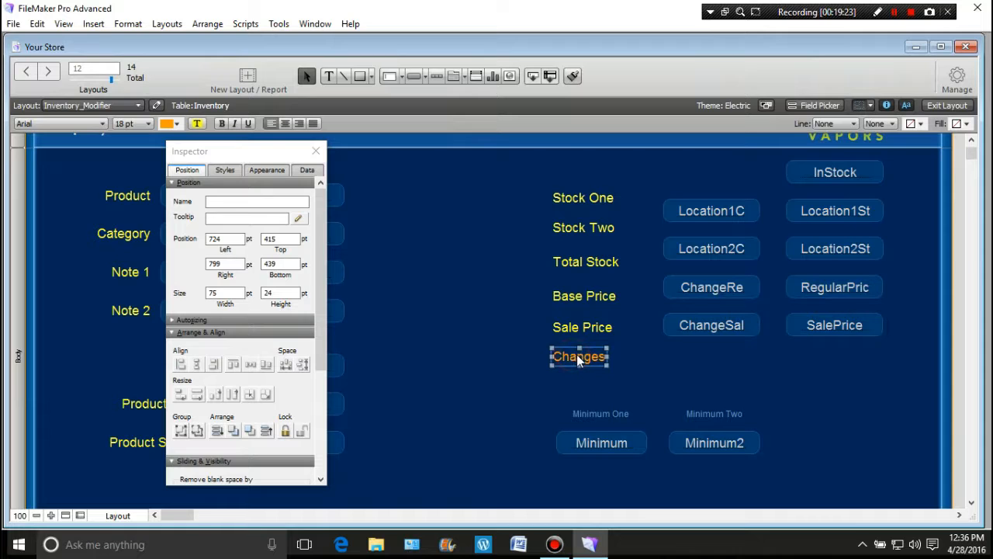
{"action": "left_click_drag", "start_coordinate": [576, 354], "coordinate": [713, 180]}
{"action": "left_click", "coordinate": [285, 123]}
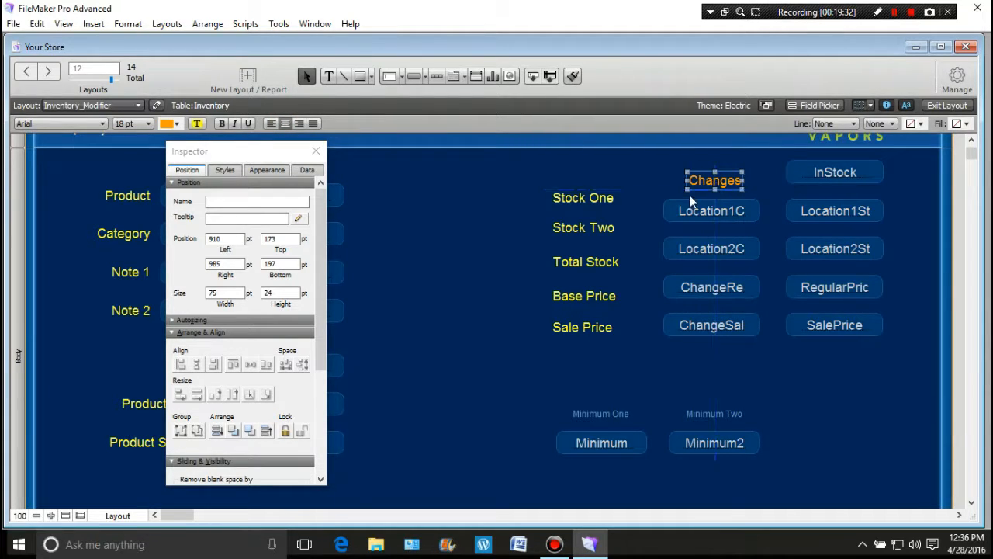
{"action": "left_click", "coordinate": [551, 175]}
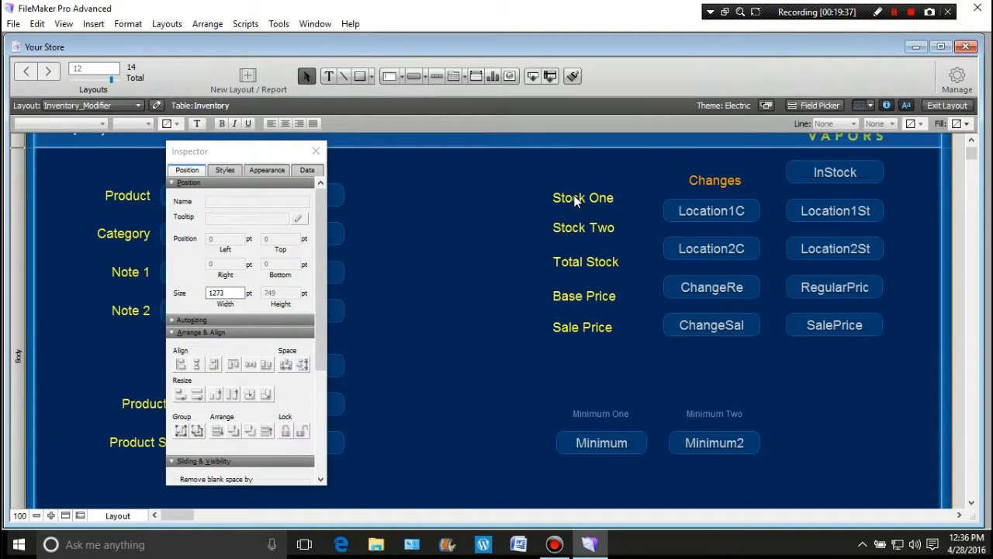
Set Total Stock aside and place Stock One, Stock Two, Base Price and Sale Price beside the Location1C, Location2C, ChangeRe and ChangeSal fields
{"action": "left_click_drag", "start_coordinate": [588, 263], "coordinate": [366, 159]}
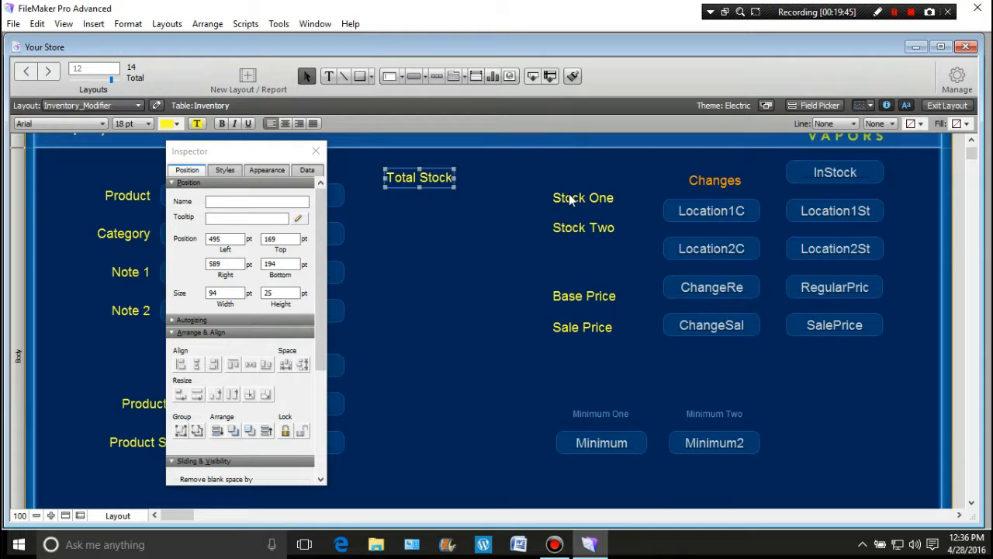
{"action": "left_click_drag", "start_coordinate": [570, 195], "coordinate": [603, 252]}
{"action": "left_click_drag", "start_coordinate": [579, 295], "coordinate": [609, 289]}
{"action": "left_click", "coordinate": [578, 329]}
{"action": "left_click_drag", "start_coordinate": [577, 330], "coordinate": [605, 329]}
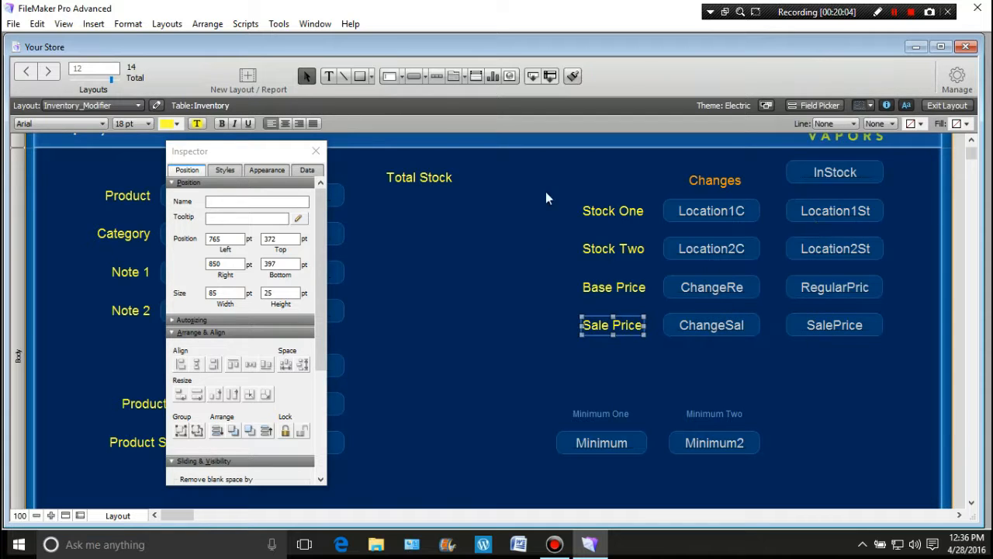
Align the right edges of the Stock One, Stock Two, Base Price and Sale Price labels
{"action": "left_click_drag", "start_coordinate": [554, 175], "coordinate": [648, 346]}
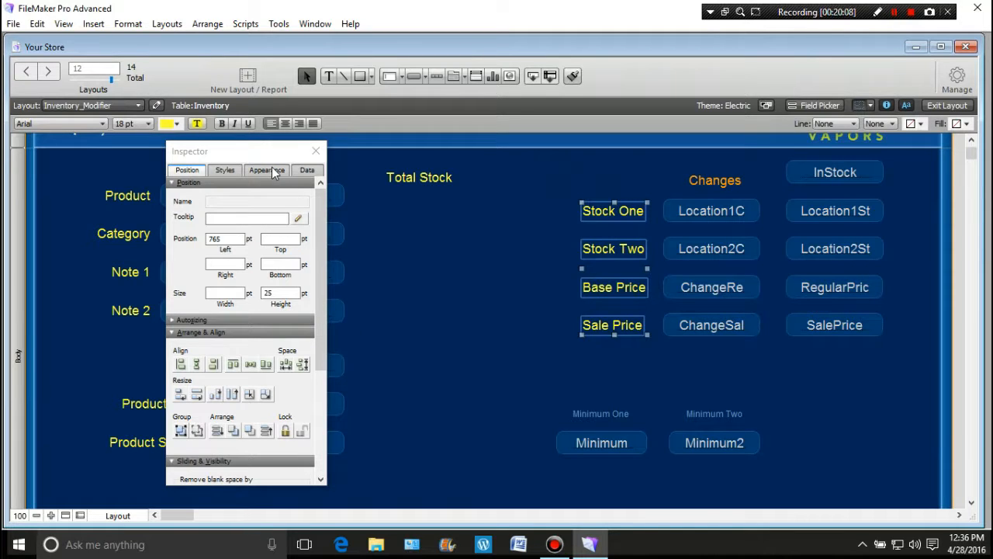
{"action": "left_click_drag", "start_coordinate": [323, 260], "coordinate": [327, 372]}
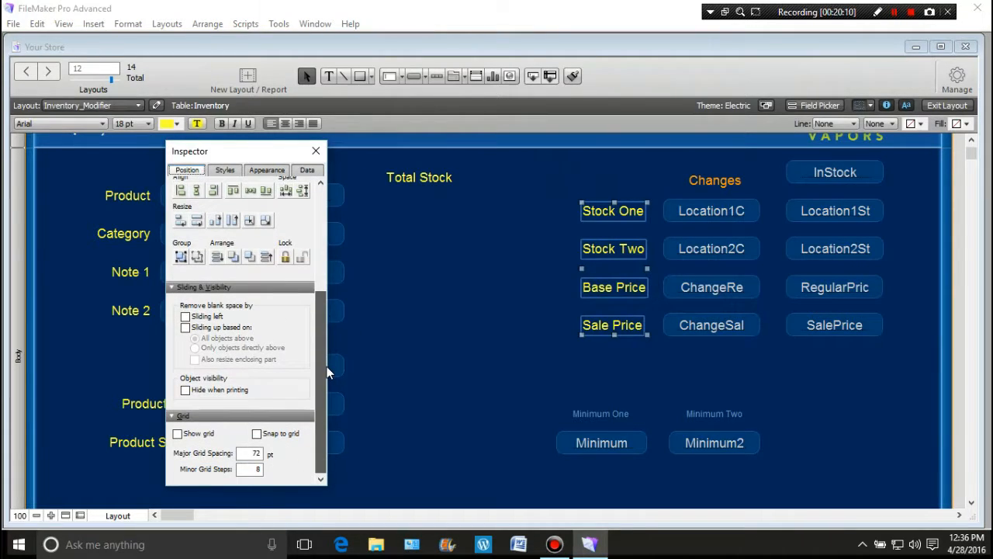
{"action": "left_click", "coordinate": [214, 191]}
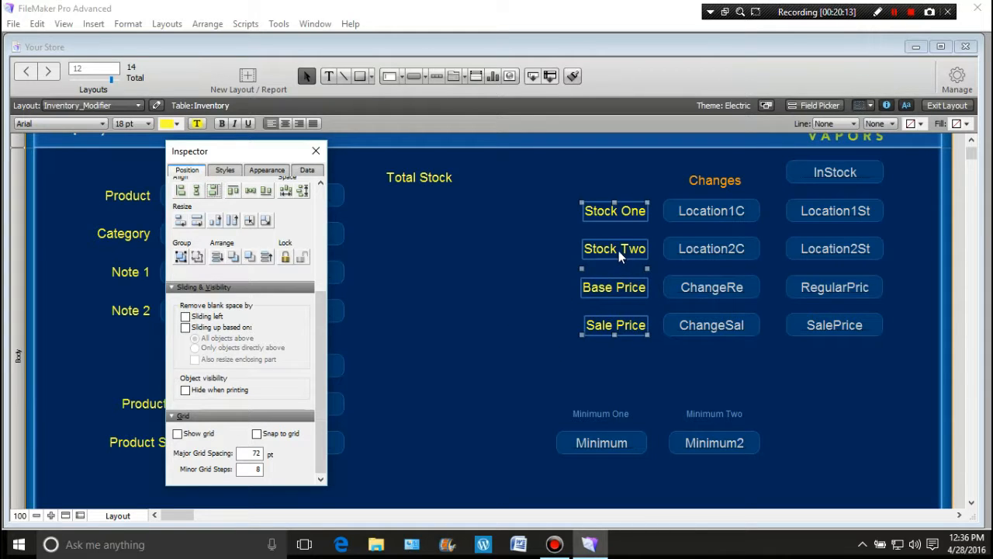
Shift the Stock One, Stock Two, Base Price and Sale Price labels together slightly closer to their fields
{"action": "left_click_drag", "start_coordinate": [618, 256], "coordinate": [621, 246]}
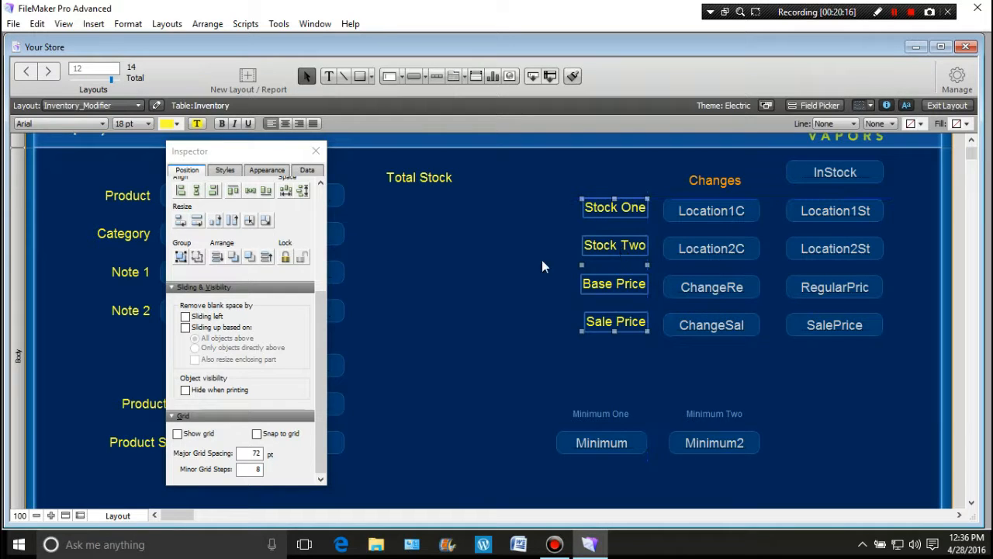
{"action": "key", "text": "Down"}
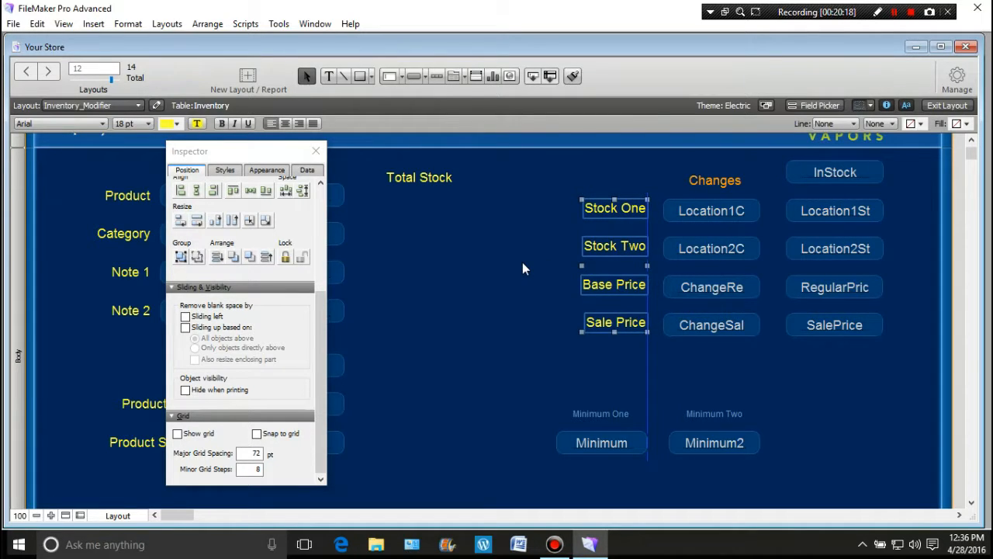
{"action": "key", "text": "Down"}
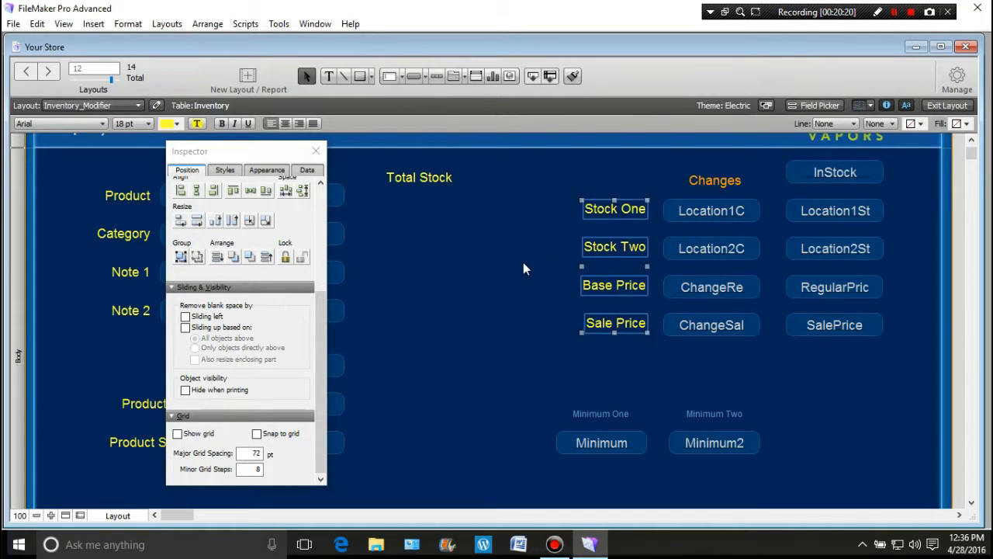
{"action": "left_click", "coordinate": [523, 267]}
{"action": "left_click_drag", "start_coordinate": [562, 186], "coordinate": [655, 343]}
{"action": "left_click", "coordinate": [616, 247]}
{"action": "left_click_drag", "start_coordinate": [616, 247], "coordinate": [618, 250]}
{"action": "left_click_drag", "start_coordinate": [619, 249], "coordinate": [619, 249]}
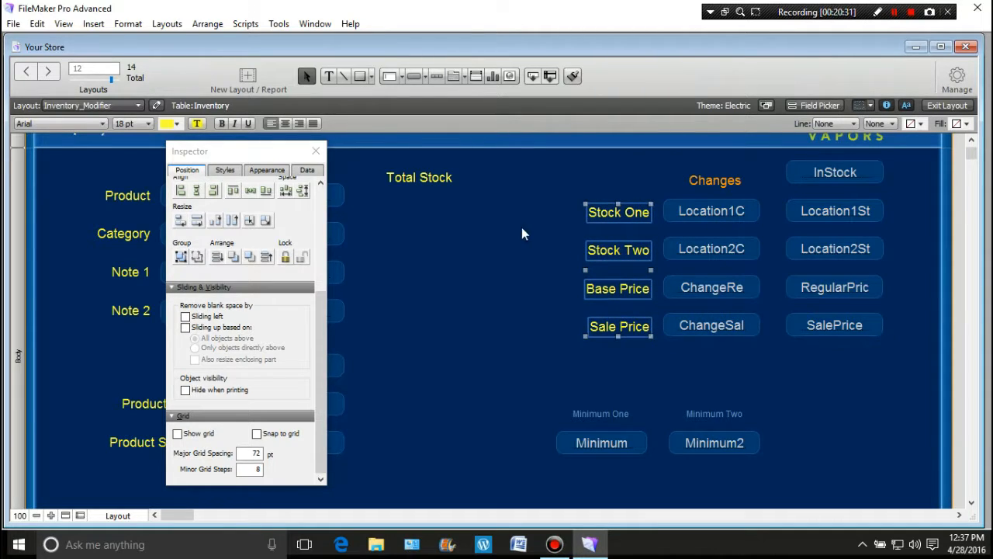
Nudge the Stock One, Stock Two and Base Price labels up individually to level them with their fields
{"action": "left_click", "coordinate": [521, 228]}
{"action": "left_click", "coordinate": [620, 211]}
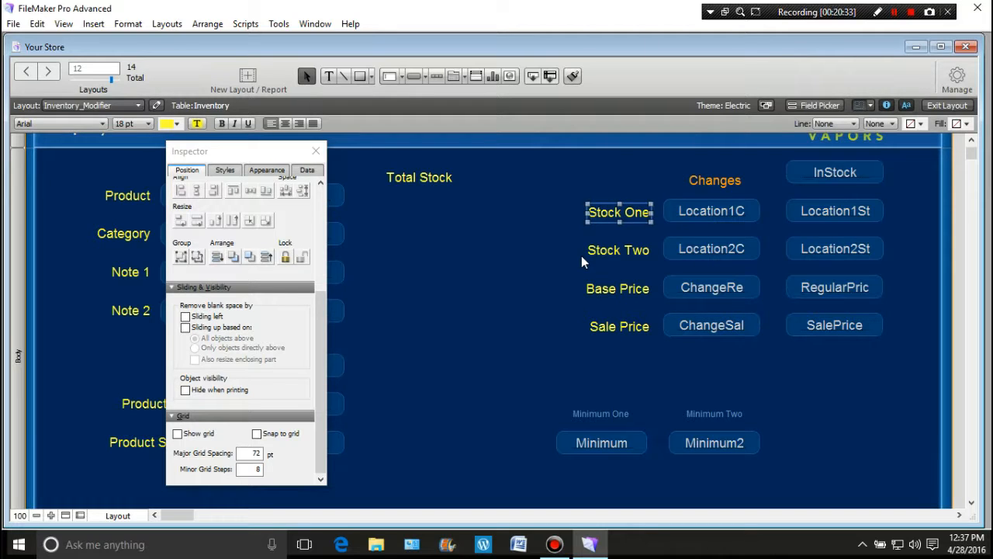
{"action": "key", "text": "Up"}
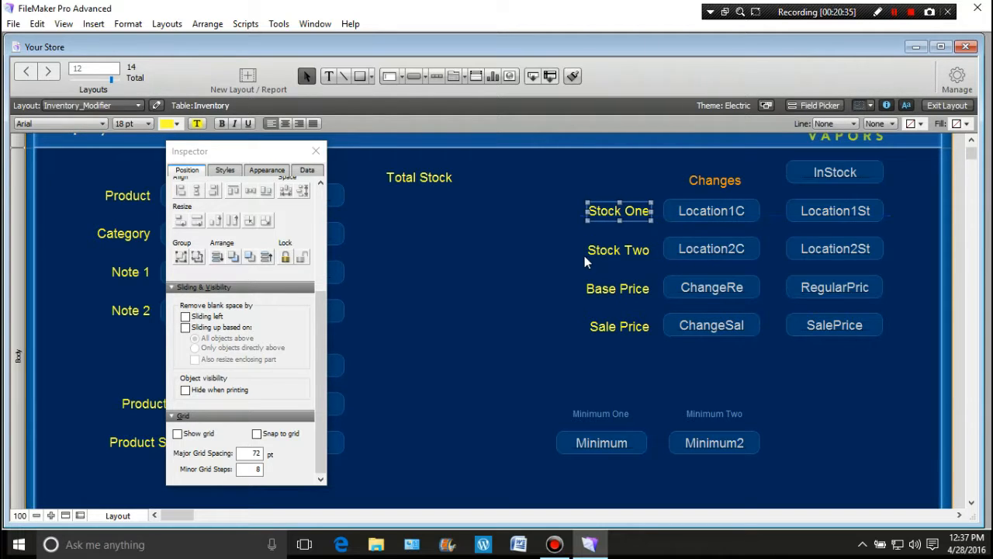
{"action": "left_click", "coordinate": [614, 250]}
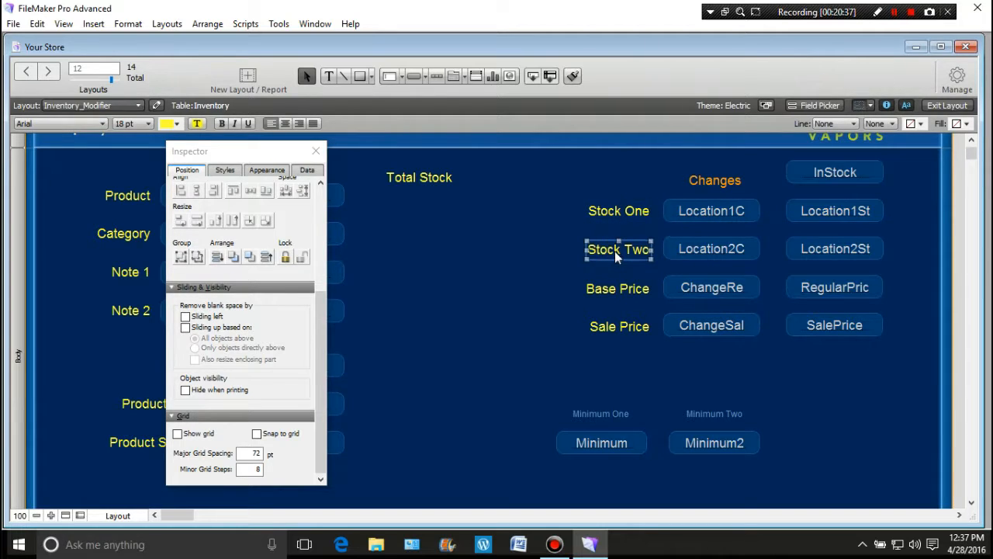
{"action": "key", "text": "Up"}
{"action": "left_click", "coordinate": [610, 289]}
{"action": "key", "text": "Up"}
{"action": "key", "text": "Up"}
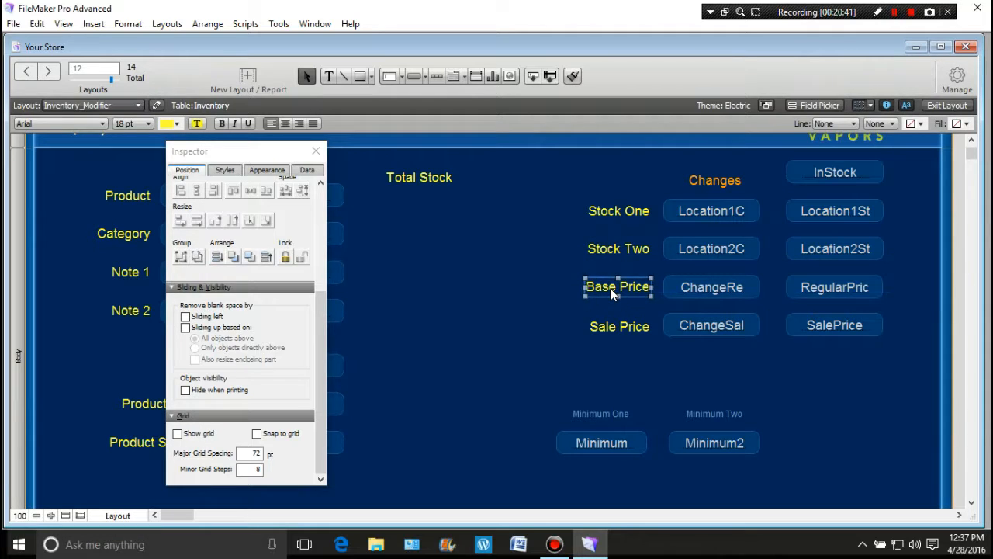
Nudge the Sale Price label slightly right and up toward the level of the ChangeSal field
{"action": "left_click", "coordinate": [605, 333]}
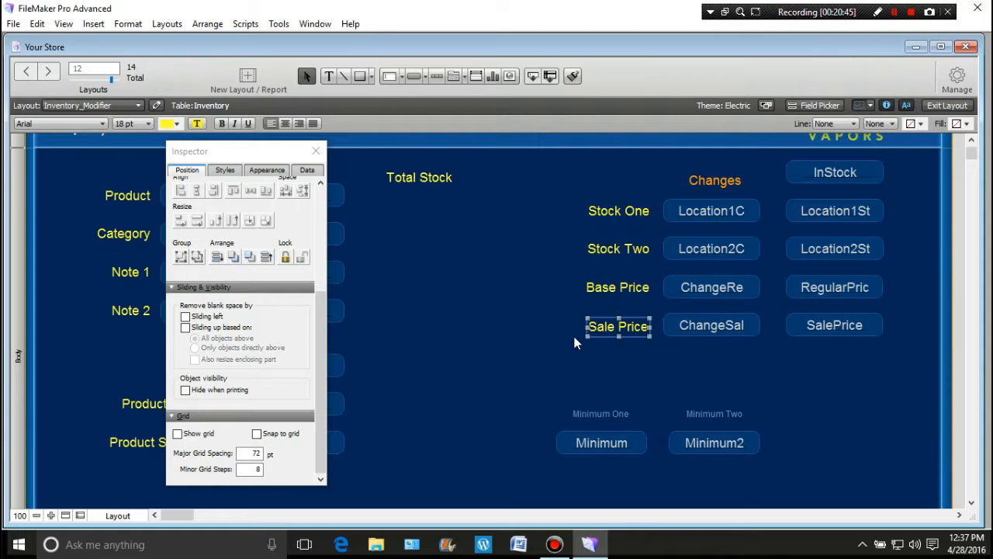
{"action": "key", "text": "Right"}
{"action": "key", "text": "Right"}
{"action": "key", "text": "Up"}
{"action": "key", "text": "Up"}
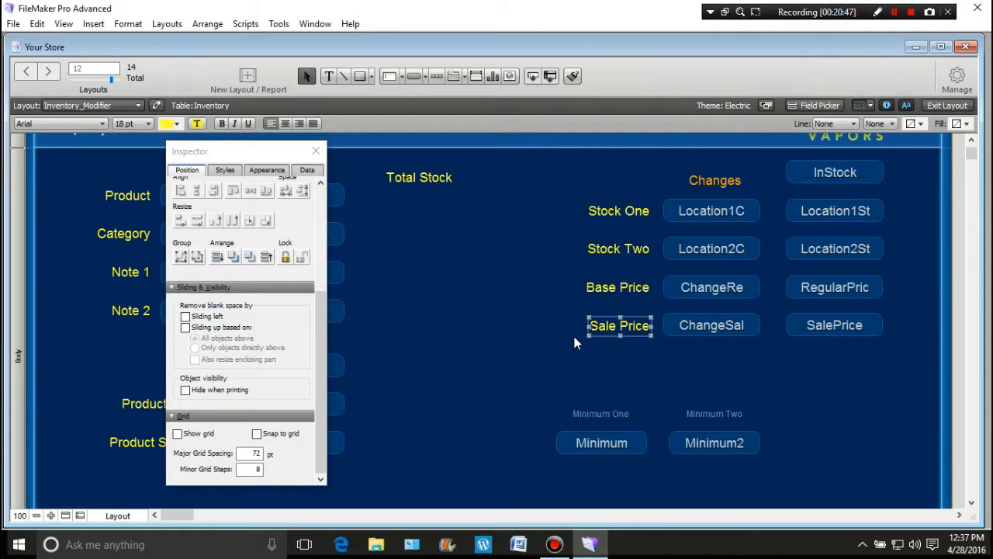
Move the InStock field aside, and shift the Changes heading with the stock and price rows down and slightly left, just above the Minimum fields
{"action": "left_click", "coordinate": [550, 311]}
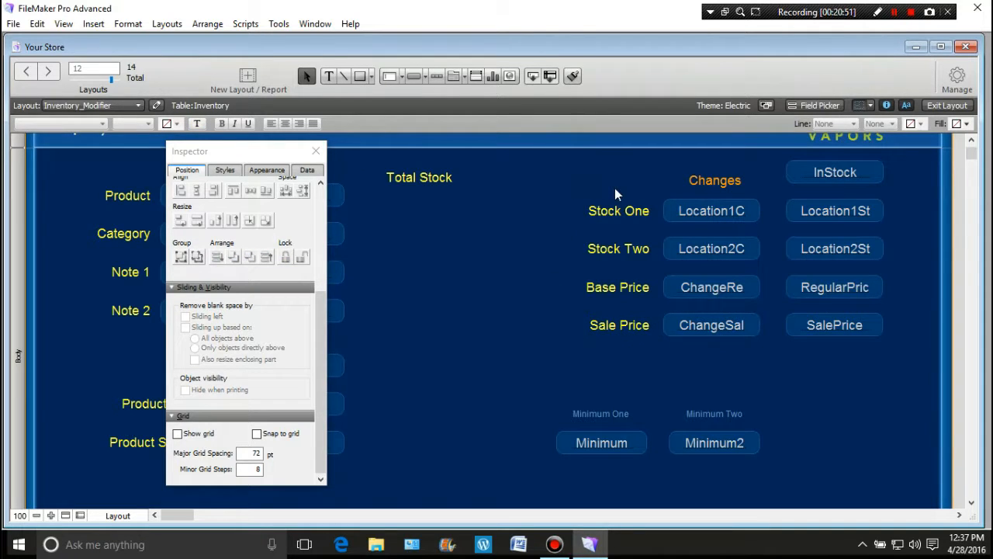
{"action": "left_click", "coordinate": [829, 172]}
{"action": "left_click_drag", "start_coordinate": [830, 172], "coordinate": [405, 256]}
{"action": "left_click_drag", "start_coordinate": [572, 169], "coordinate": [900, 362]}
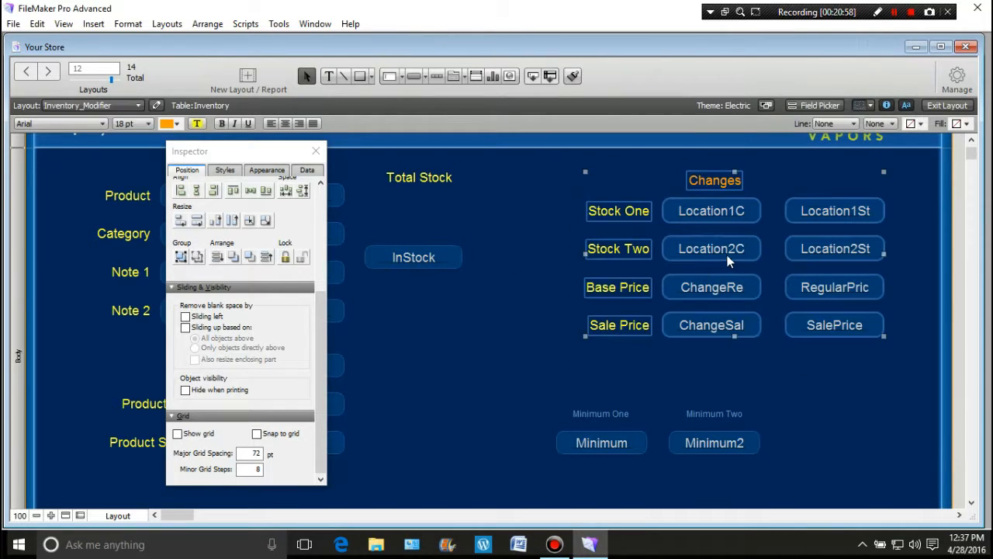
{"action": "left_click_drag", "start_coordinate": [723, 250], "coordinate": [690, 299]}
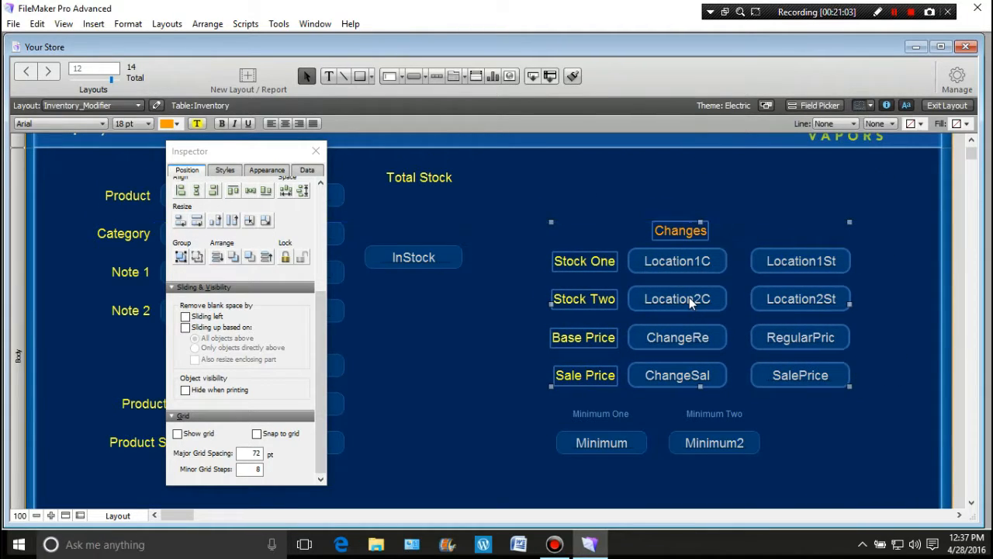
Place the InStock field above the Location1St column, lined up with it and raised above the level of the Changes heading
{"action": "left_click_drag", "start_coordinate": [416, 259], "coordinate": [800, 217]}
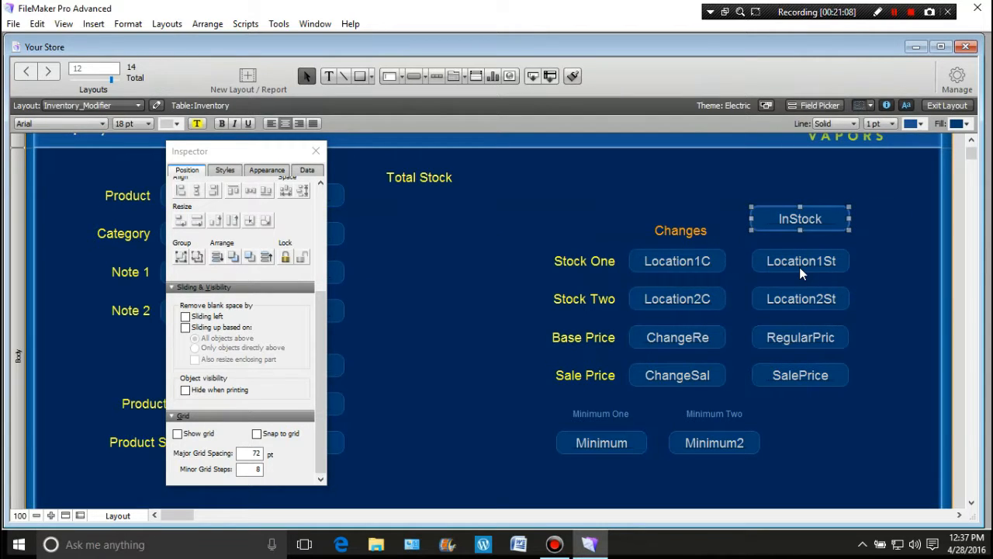
{"action": "key", "text": "Up"}
{"action": "key", "text": "Up"}
{"action": "key", "text": "Up"}
{"action": "key", "text": "Up"}
{"action": "key", "text": "Up"}
{"action": "key", "text": "Up"}
{"action": "key", "text": "Up"}
{"action": "key", "text": "Up"}
{"action": "key", "text": "Up"}
{"action": "key", "text": "Up"}
{"action": "key", "text": "Up"}
{"action": "key", "text": "Up"}
{"action": "key", "text": "Up"}
{"action": "key", "text": "Up"}
{"action": "key", "text": "Up"}
{"action": "key", "text": "Up"}
{"action": "key", "text": "Up"}
{"action": "key", "text": "Up"}
{"action": "key", "text": "Up"}
{"action": "key", "text": "Up"}
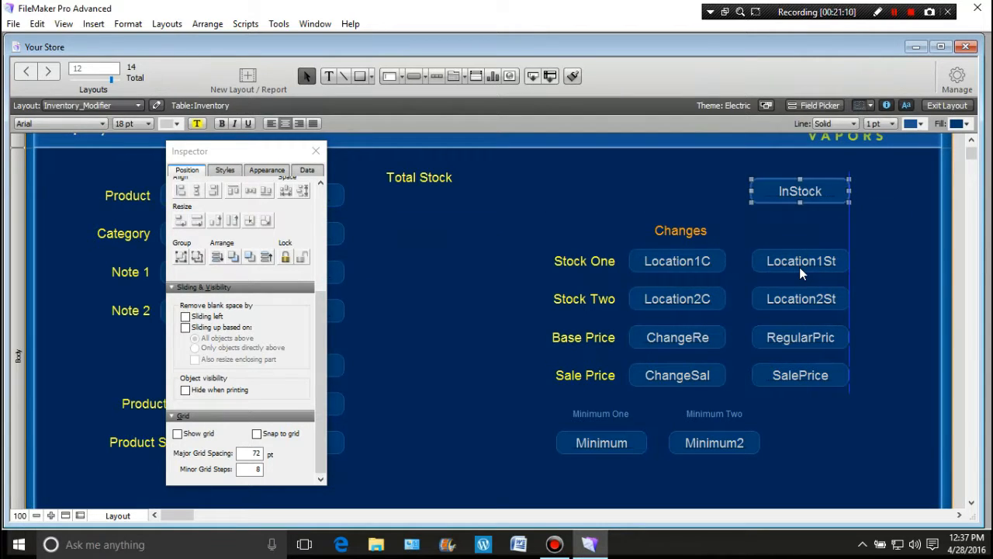
Move the Total Stock label next to the InStock field, level with it and just to its left
{"action": "left_click", "coordinate": [446, 180]}
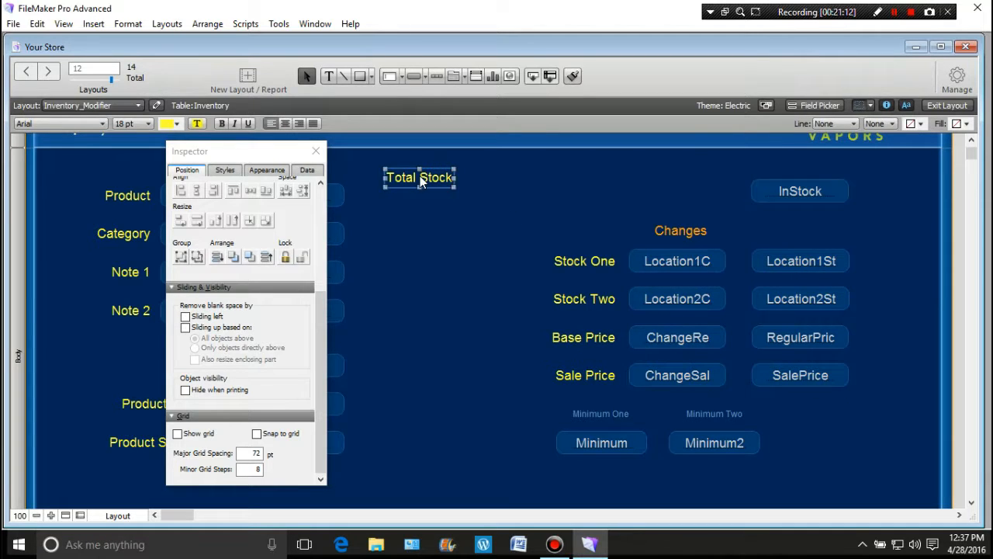
{"action": "left_click_drag", "start_coordinate": [454, 183], "coordinate": [706, 197]}
{"action": "left_click", "coordinate": [493, 186]}
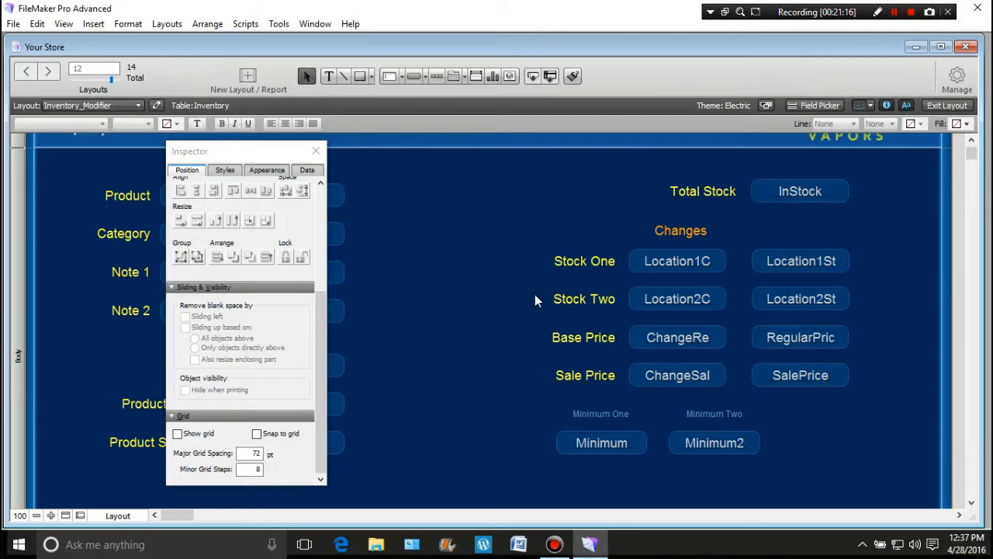
Close the Inspector and shift the whole block of product, category, note and ID labels and fields slightly right
{"action": "left_click", "coordinate": [315, 151]}
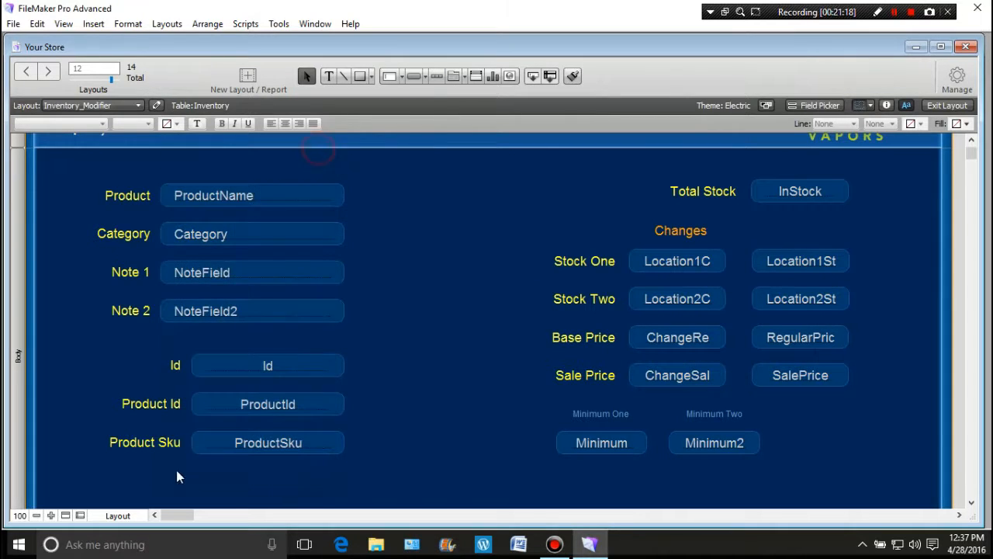
{"action": "left_click", "coordinate": [36, 516]}
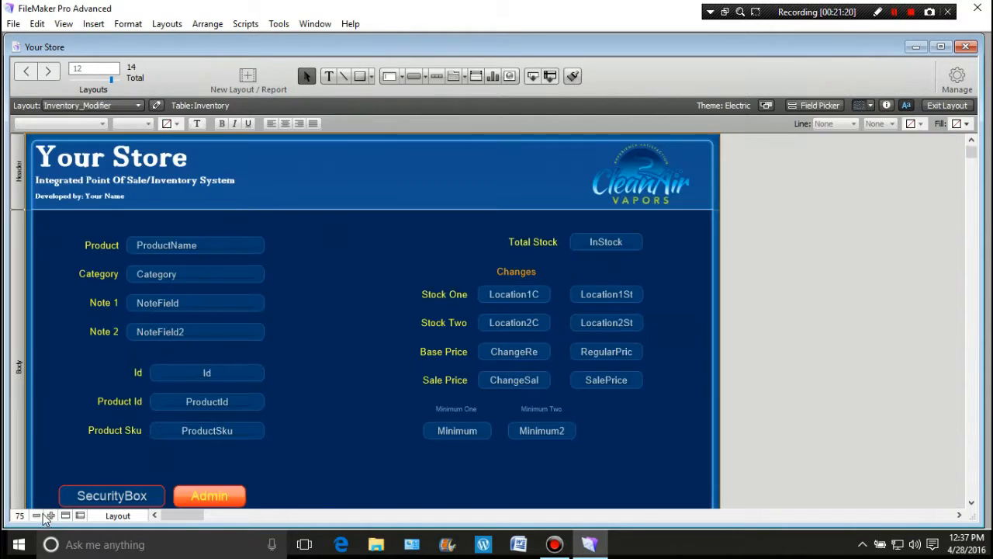
{"action": "scroll", "coordinate": [374, 387], "scroll_direction": "down", "scroll_amount": 2}
{"action": "scroll", "coordinate": [375, 383], "scroll_direction": "up", "scroll_amount": 2}
{"action": "left_click_drag", "start_coordinate": [66, 225], "coordinate": [295, 453]}
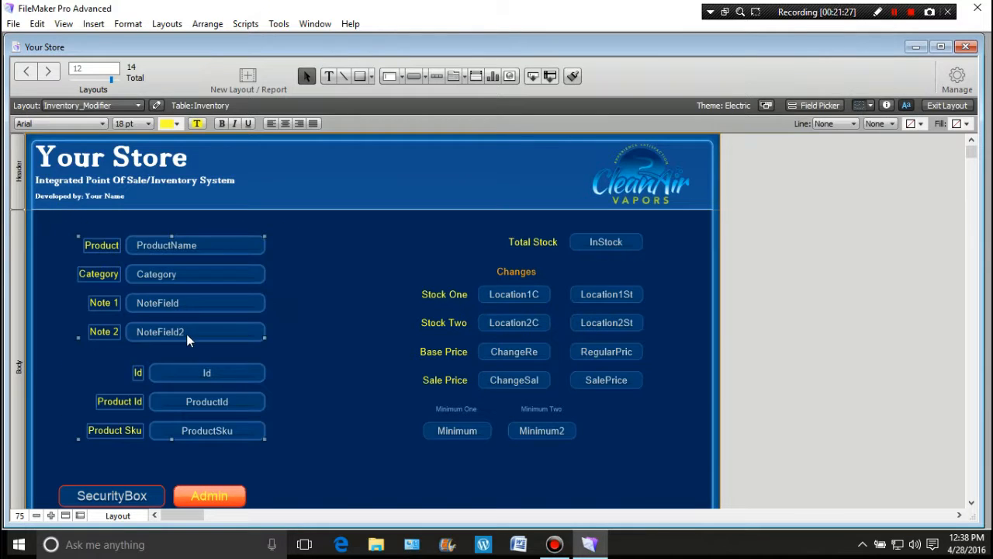
{"action": "left_click_drag", "start_coordinate": [186, 334], "coordinate": [218, 335]}
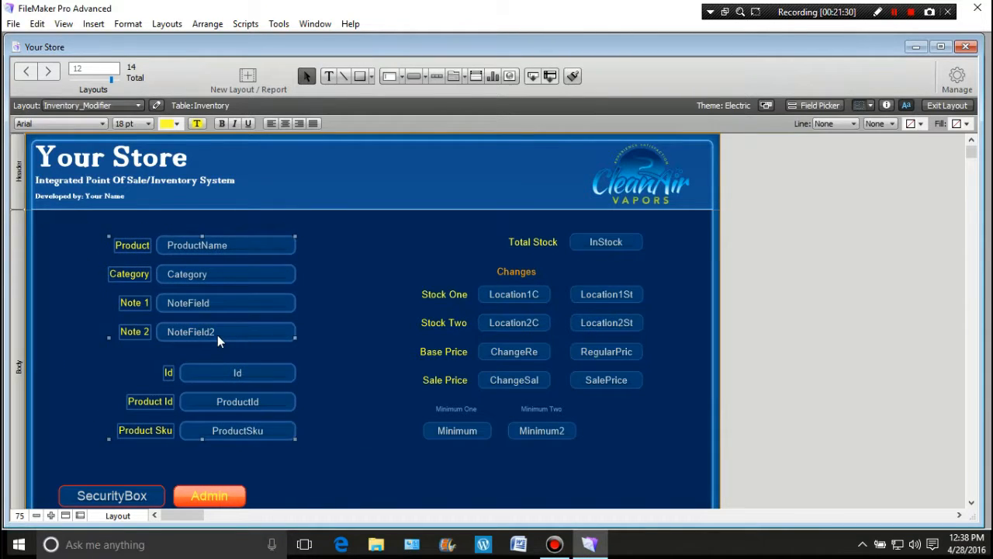
Shift the whole stock, price and minimum block, including its labels and the InStock field, slightly left
{"action": "left_click", "coordinate": [341, 311]}
{"action": "left_click", "coordinate": [402, 224]}
{"action": "left_click_drag", "start_coordinate": [556, 281], "coordinate": [656, 467]}
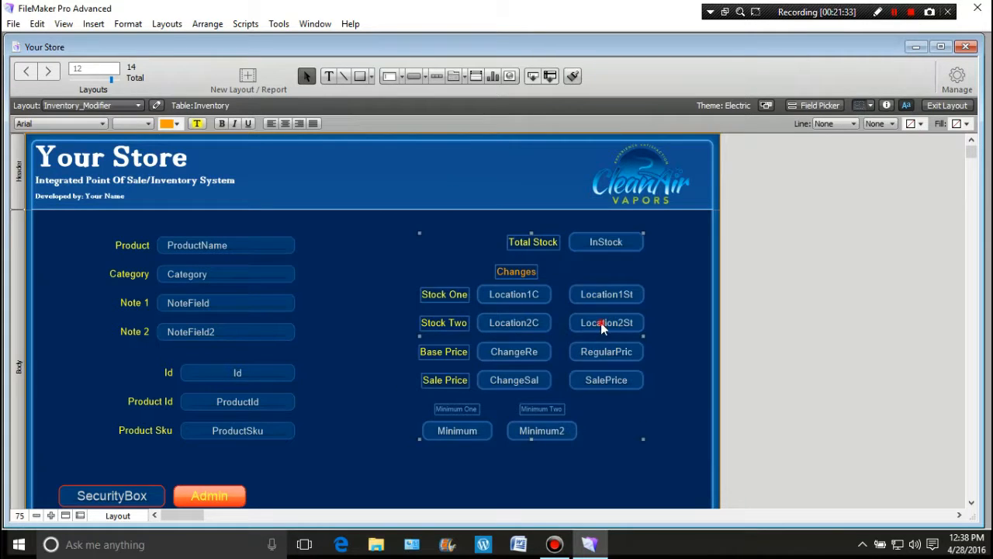
{"action": "left_click_drag", "start_coordinate": [601, 326], "coordinate": [582, 324]}
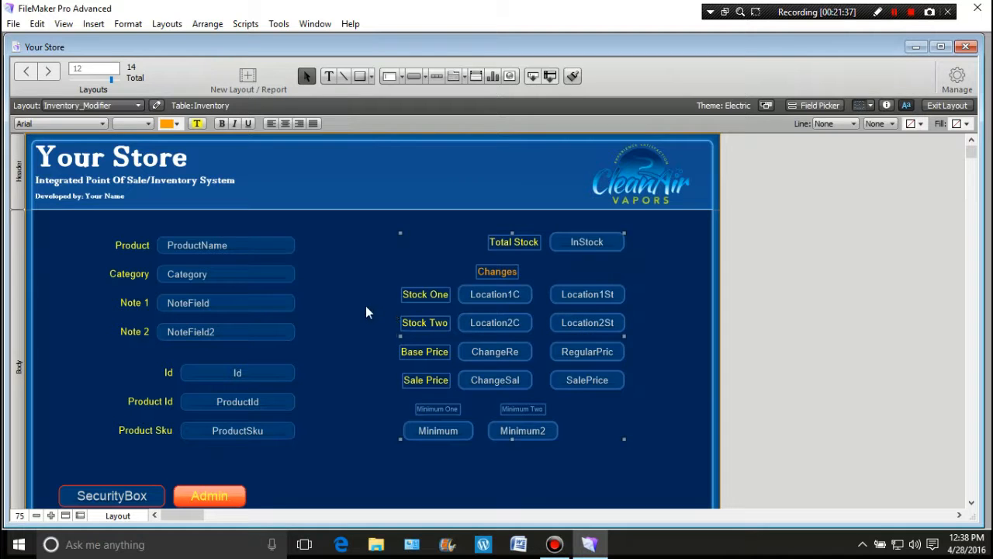
{"action": "left_click", "coordinate": [353, 300]}
Move the SecurityBox field and the Admin button together from the bottom of the layout into the header beside the logo
{"action": "scroll", "coordinate": [408, 324], "scroll_direction": "down", "scroll_amount": 3}
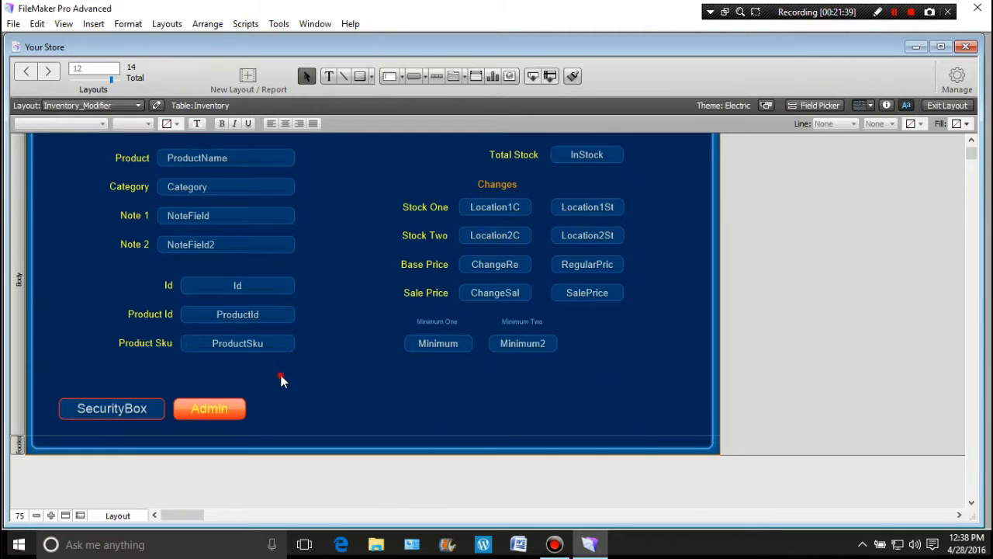
{"action": "left_click_drag", "start_coordinate": [281, 378], "coordinate": [31, 432]}
{"action": "scroll", "coordinate": [173, 377], "scroll_direction": "up", "scroll_amount": 3}
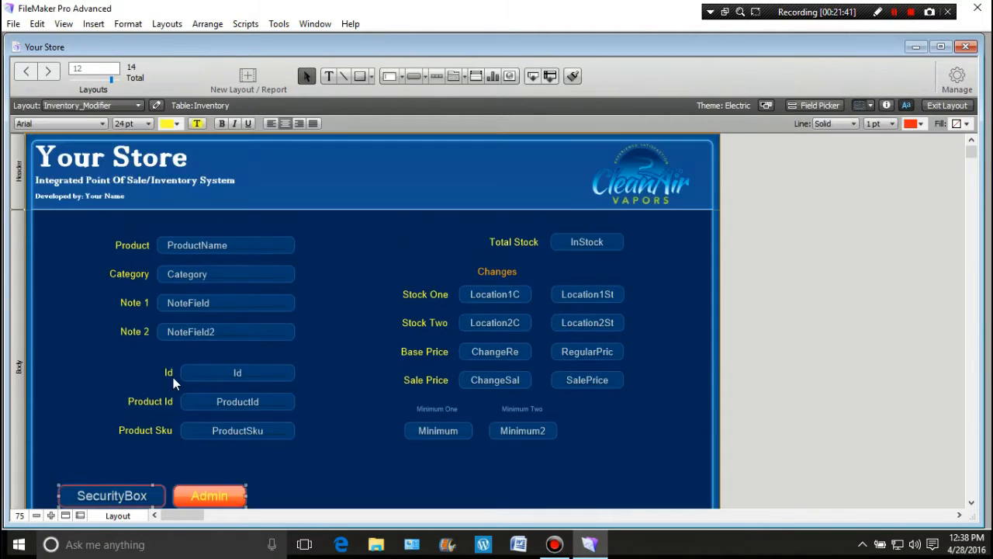
{"action": "scroll", "coordinate": [173, 377], "scroll_direction": "down", "scroll_amount": 3}
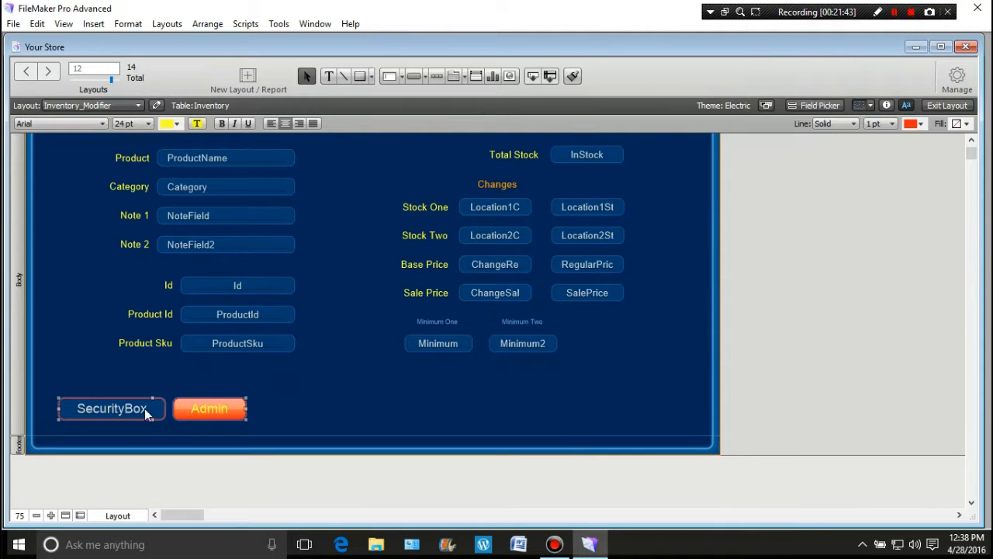
{"action": "left_click_drag", "start_coordinate": [149, 410], "coordinate": [386, 147]}
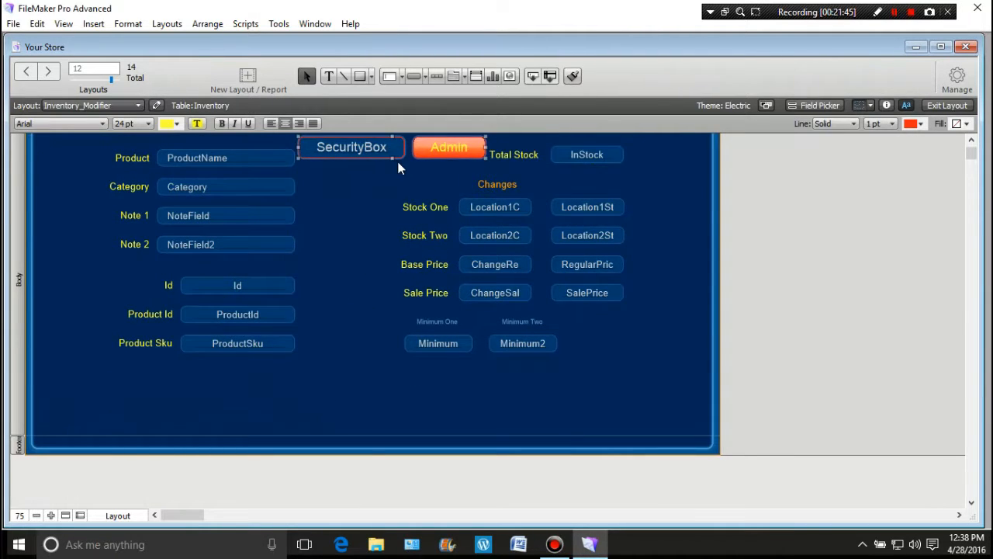
{"action": "scroll", "coordinate": [399, 171], "scroll_direction": "up", "scroll_amount": 3}
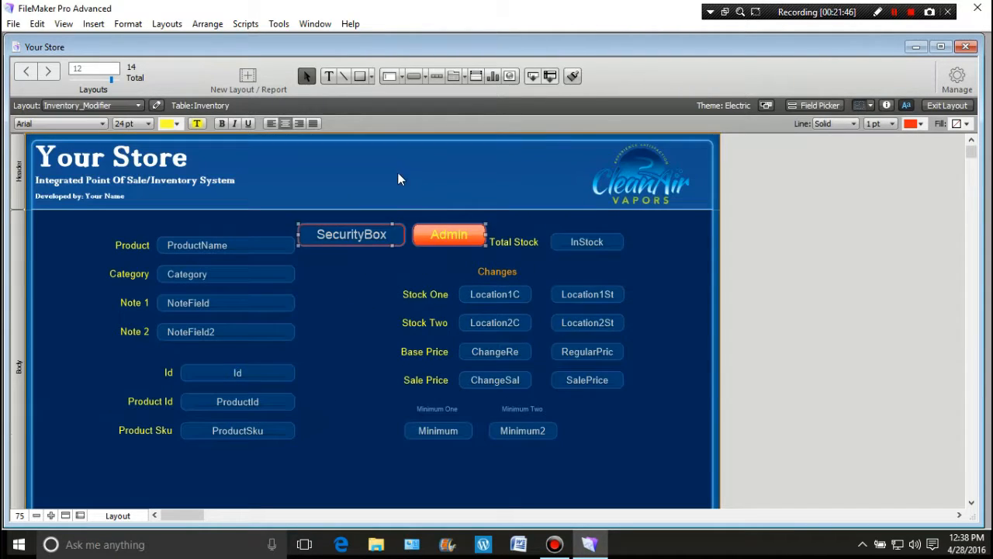
{"action": "left_click_drag", "start_coordinate": [394, 235], "coordinate": [457, 168]}
{"action": "left_click", "coordinate": [389, 257]}
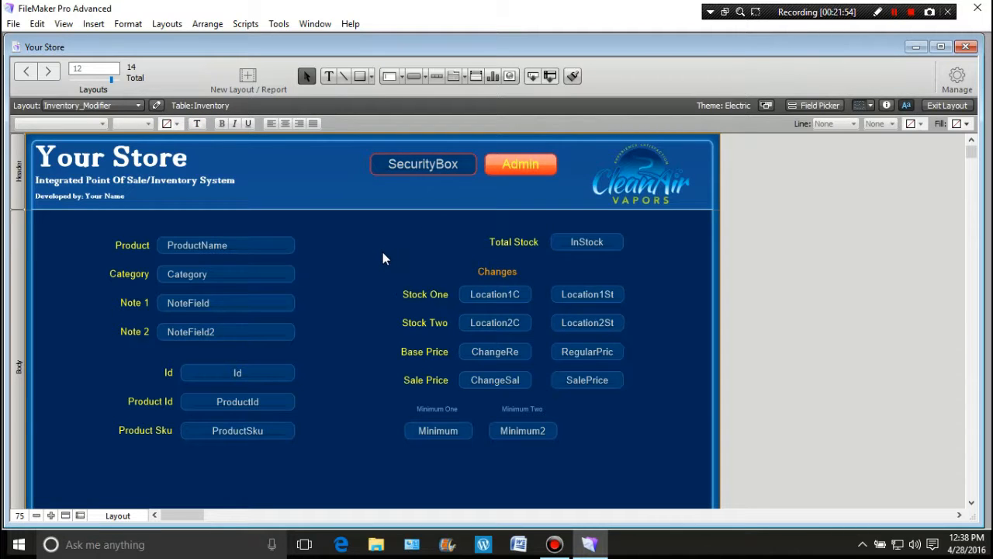
{"action": "left_click", "coordinate": [316, 270]}
{"action": "left_click", "coordinate": [505, 166]}
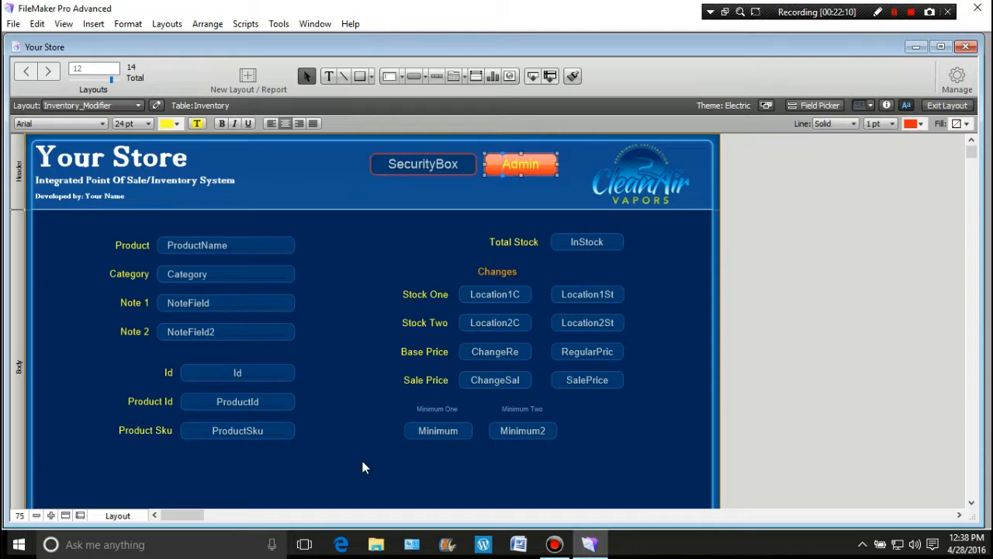
{"action": "scroll", "coordinate": [574, 453], "scroll_direction": "down", "scroll_amount": 2}
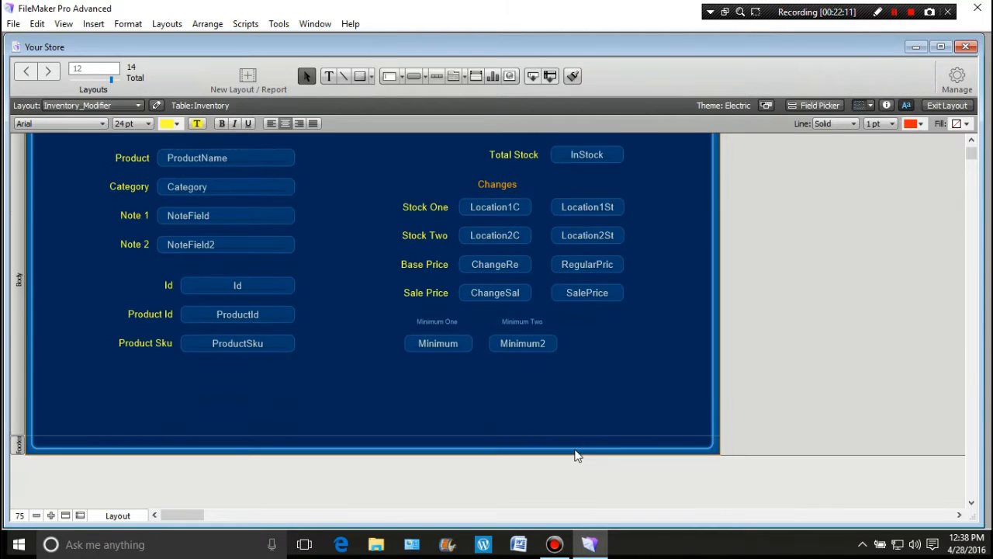
{"action": "scroll", "coordinate": [574, 455], "scroll_direction": "up", "scroll_amount": 2}
Draw a button below the Product Sku row, label it "List View" and set its text size to 18 pt
{"action": "scroll", "coordinate": [494, 295], "scroll_direction": "down", "scroll_amount": 2}
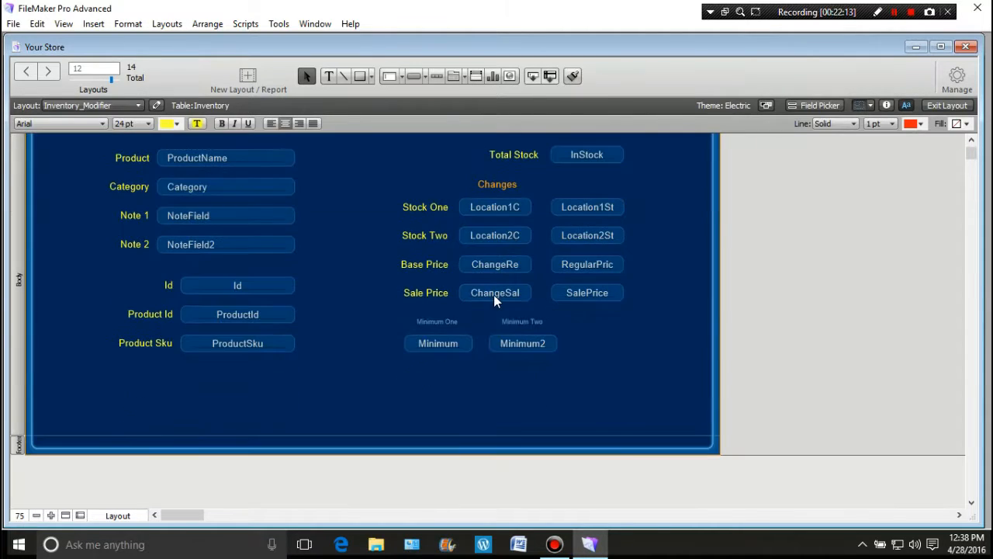
{"action": "left_click", "coordinate": [415, 77]}
{"action": "left_click_drag", "start_coordinate": [131, 380], "coordinate": [215, 405]}
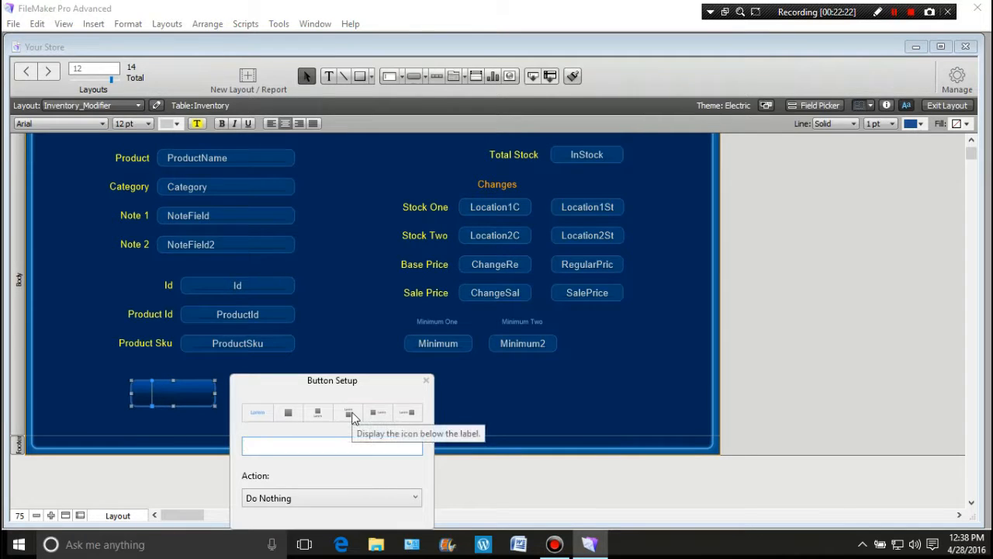
{"action": "type", "text": "List View"}
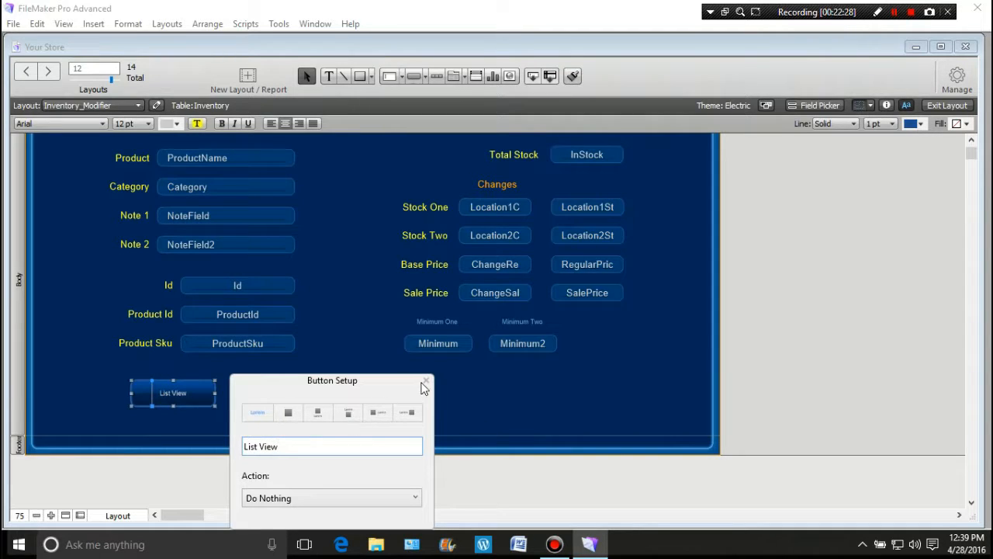
{"action": "left_click", "coordinate": [425, 381]}
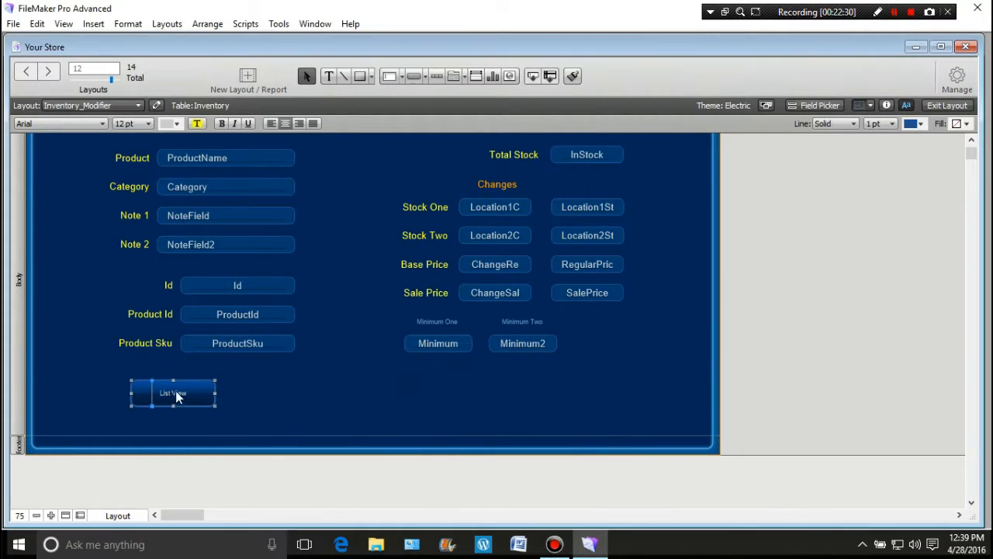
{"action": "left_click", "coordinate": [145, 123]}
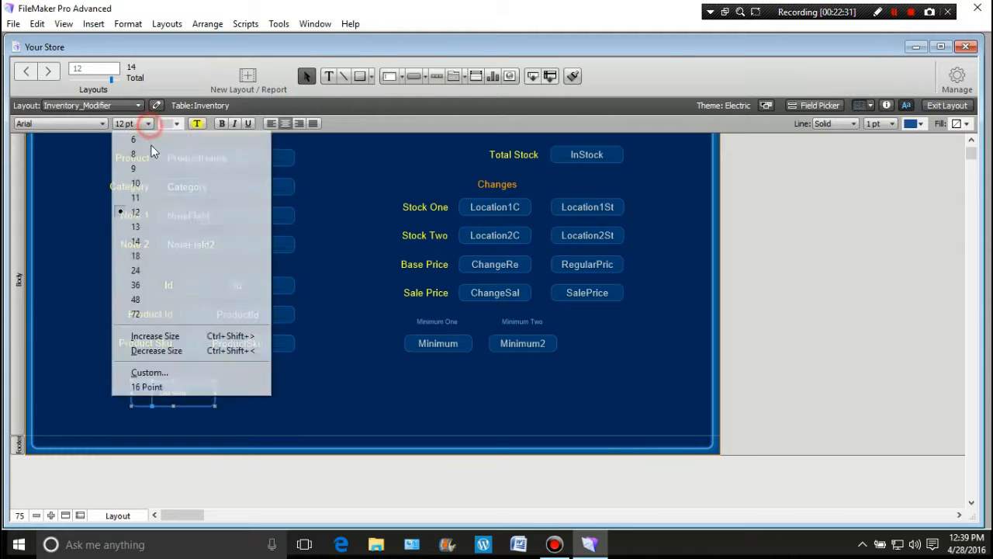
{"action": "left_click", "coordinate": [150, 255]}
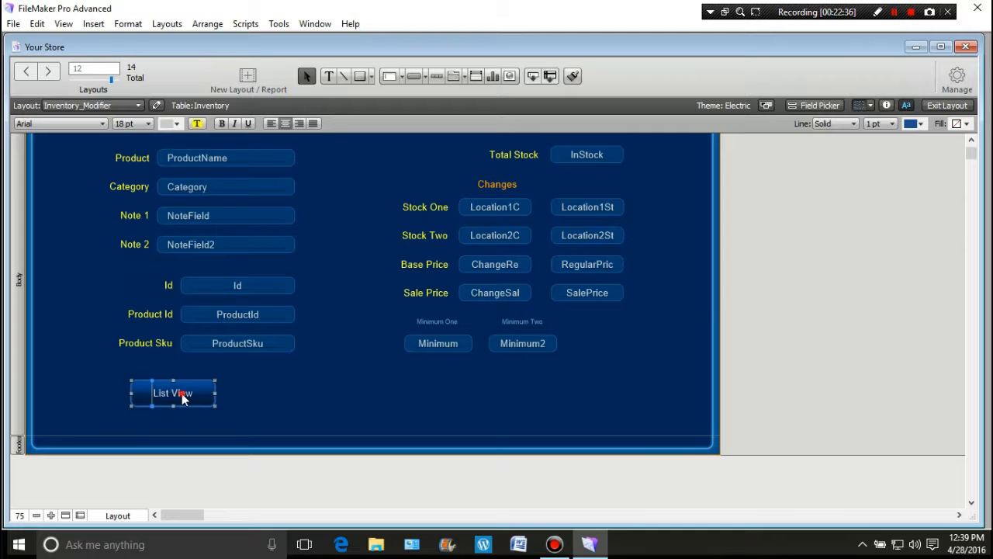
Duplicate the List View button into an evenly spaced row of five and shift the row slightly right to centre it
{"action": "left_click_drag", "start_coordinate": [183, 393], "coordinate": [535, 395]}
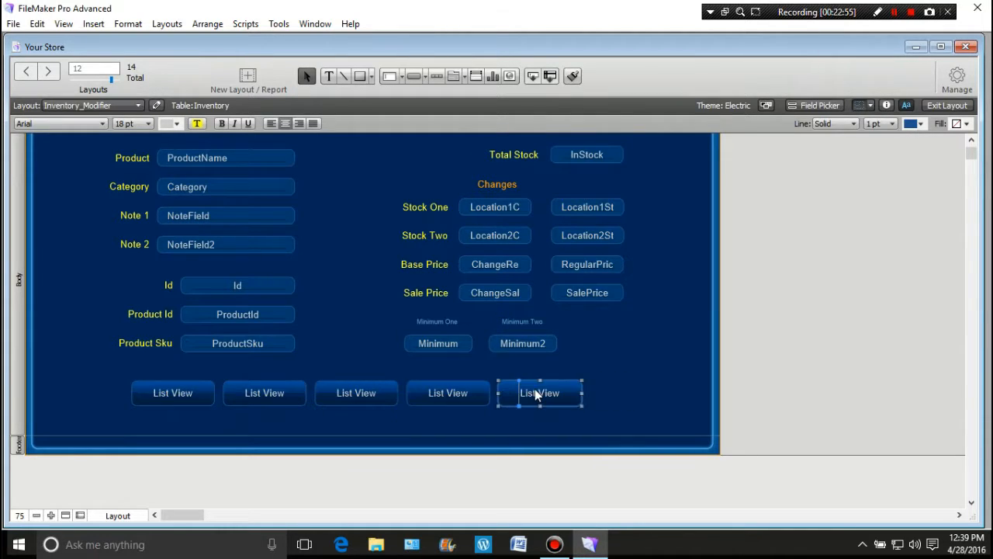
{"action": "left_click", "coordinate": [273, 428]}
{"action": "left_click_drag", "start_coordinate": [85, 377], "coordinate": [587, 422]}
{"action": "left_click_drag", "start_coordinate": [344, 392], "coordinate": [363, 396]}
{"action": "left_click", "coordinate": [366, 311]}
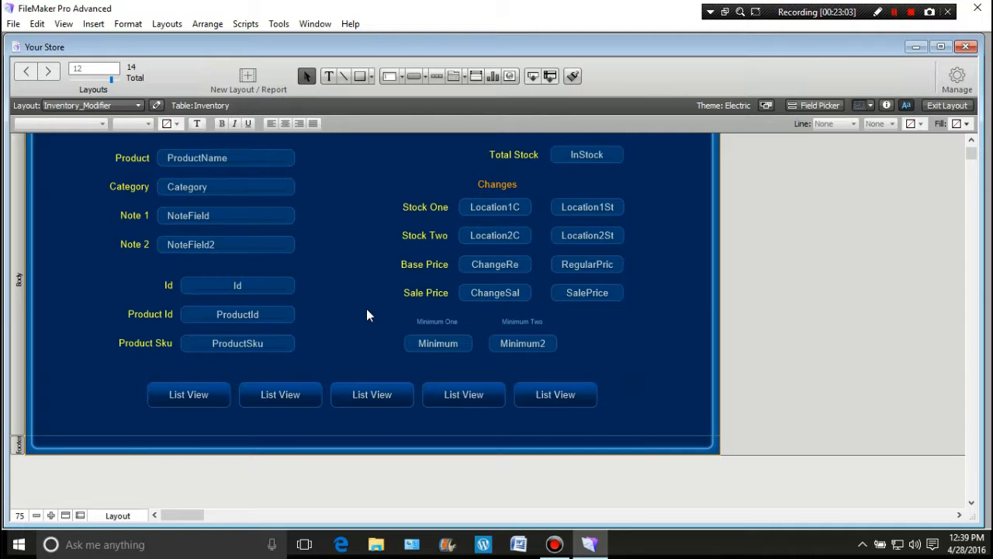
Test in Browse mode which of the category, note, ID, minimum, stock and price fields accept entry
{"action": "left_click", "coordinate": [938, 106]}
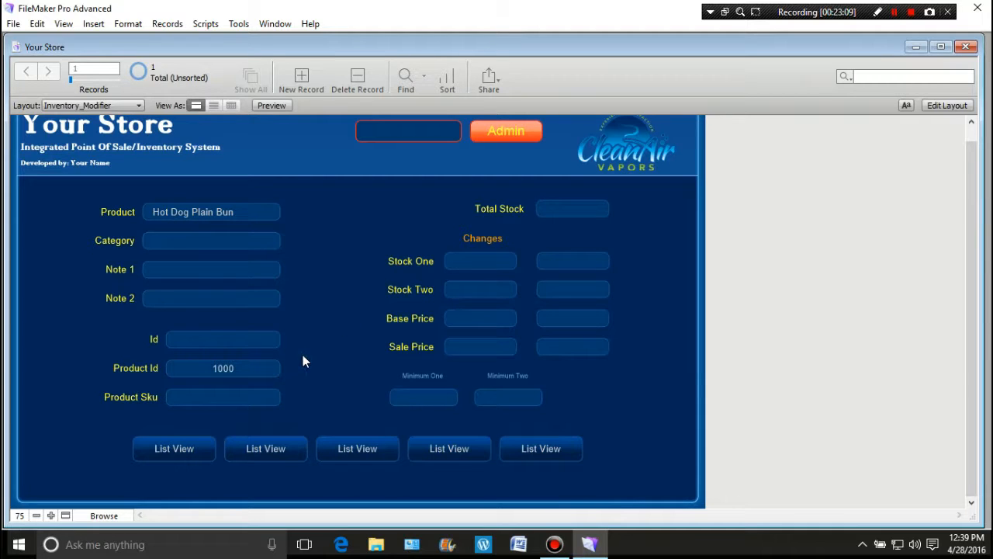
{"action": "left_click", "coordinate": [190, 241]}
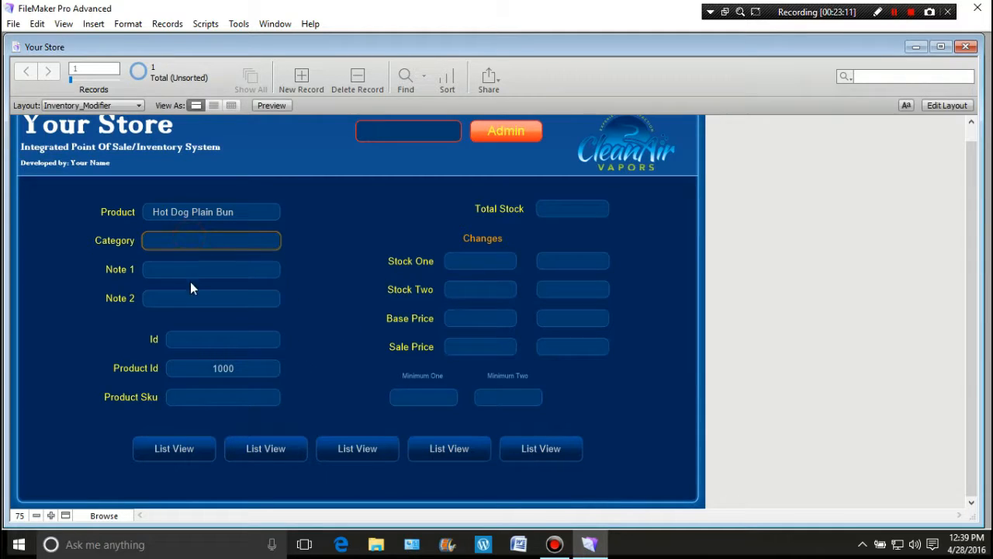
{"action": "left_click", "coordinate": [187, 270]}
{"action": "left_click", "coordinate": [188, 300]}
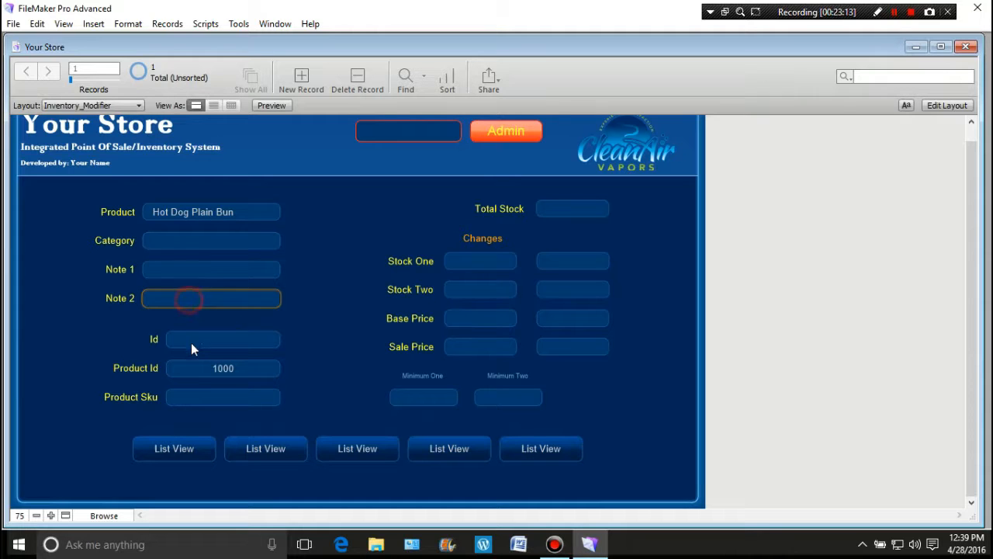
{"action": "left_click", "coordinate": [191, 340]}
{"action": "left_click", "coordinate": [191, 369]}
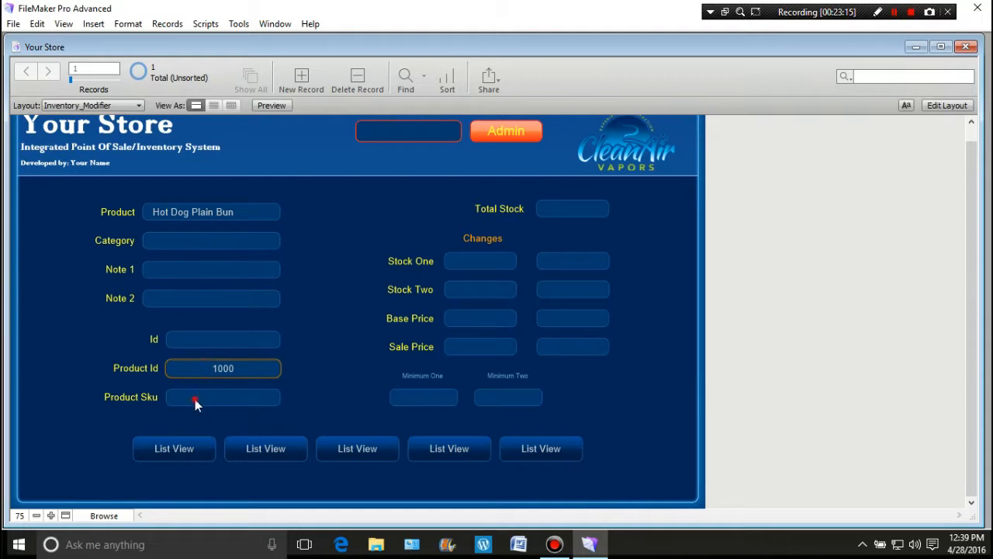
{"action": "left_click", "coordinate": [195, 399]}
{"action": "left_click", "coordinate": [416, 399]}
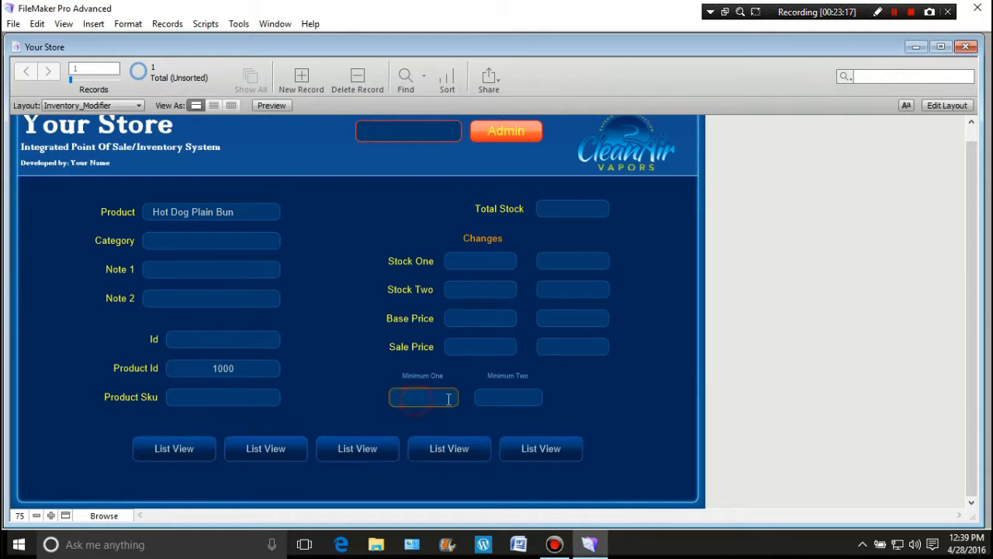
{"action": "left_click", "coordinate": [512, 395]}
{"action": "left_click", "coordinate": [487, 348]}
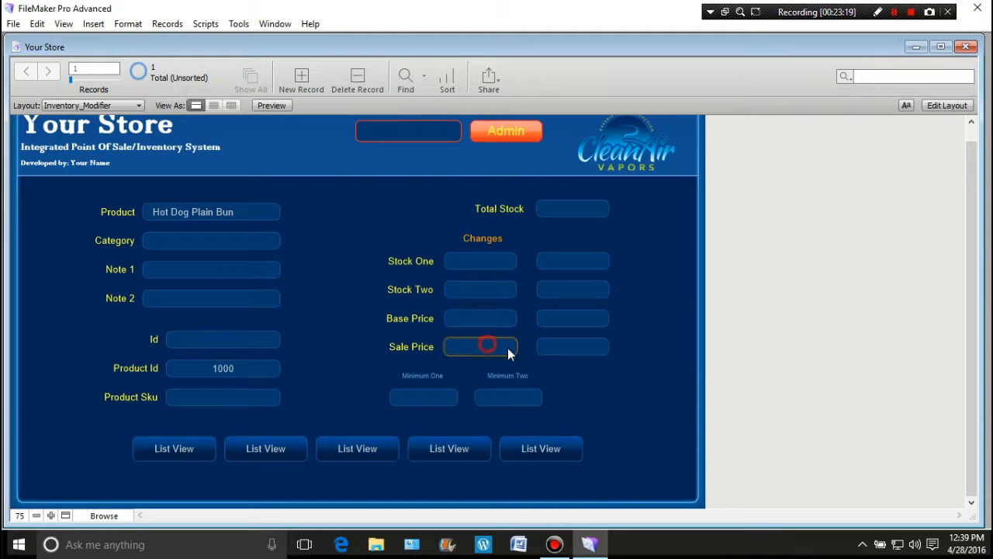
{"action": "left_click", "coordinate": [565, 348]}
{"action": "left_click", "coordinate": [578, 290]}
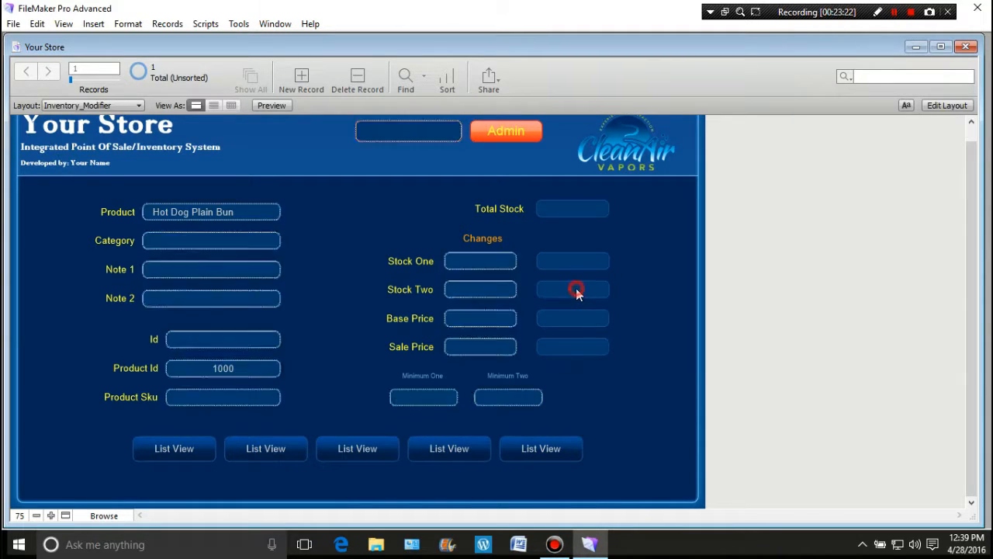
{"action": "left_click", "coordinate": [576, 260]}
{"action": "left_click", "coordinate": [578, 206]}
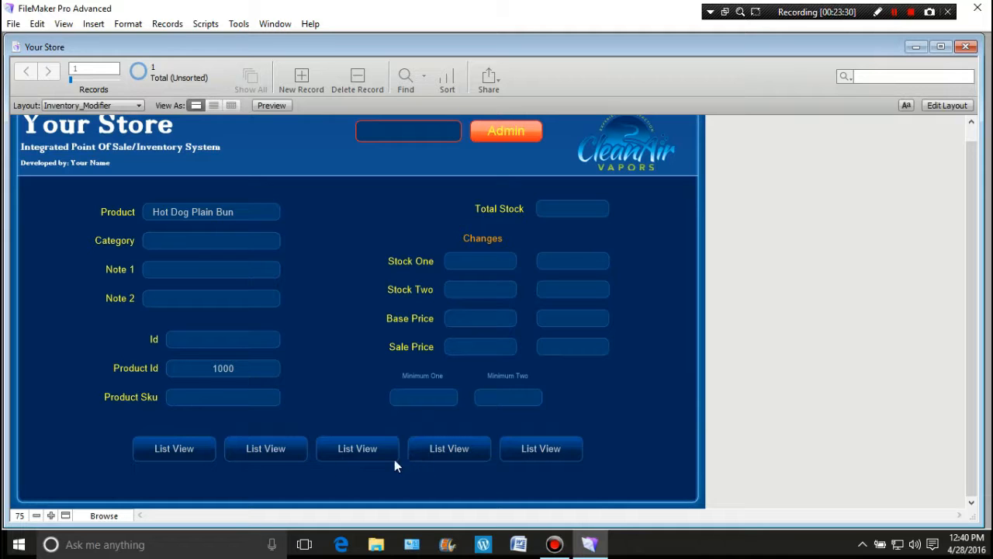
Enter "Basic Foods" as the Category and "No Additions" as Note 1 for the Hot Dog Plain Bun record
{"action": "left_click", "coordinate": [184, 242]}
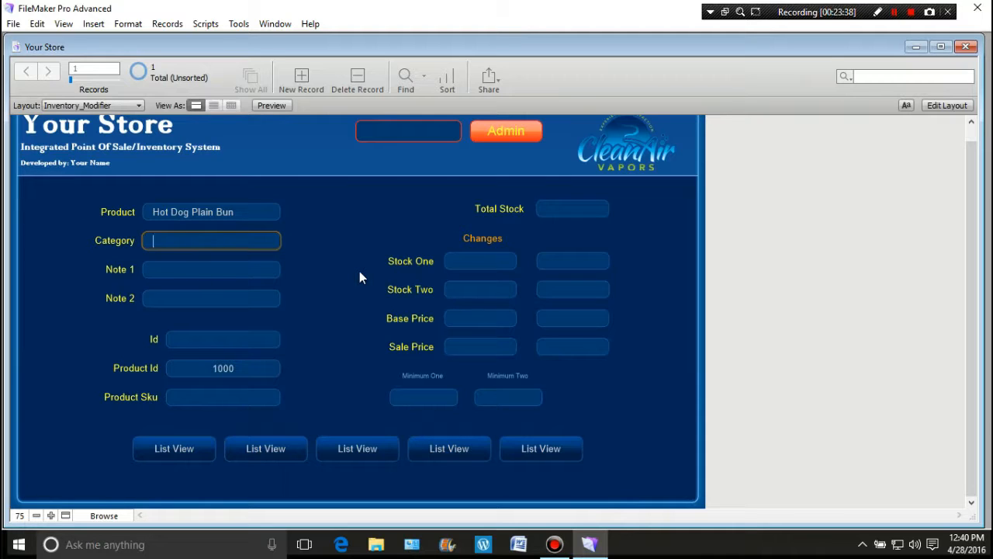
{"action": "type", "text": "Basic Foods"}
{"action": "left_click", "coordinate": [190, 272]}
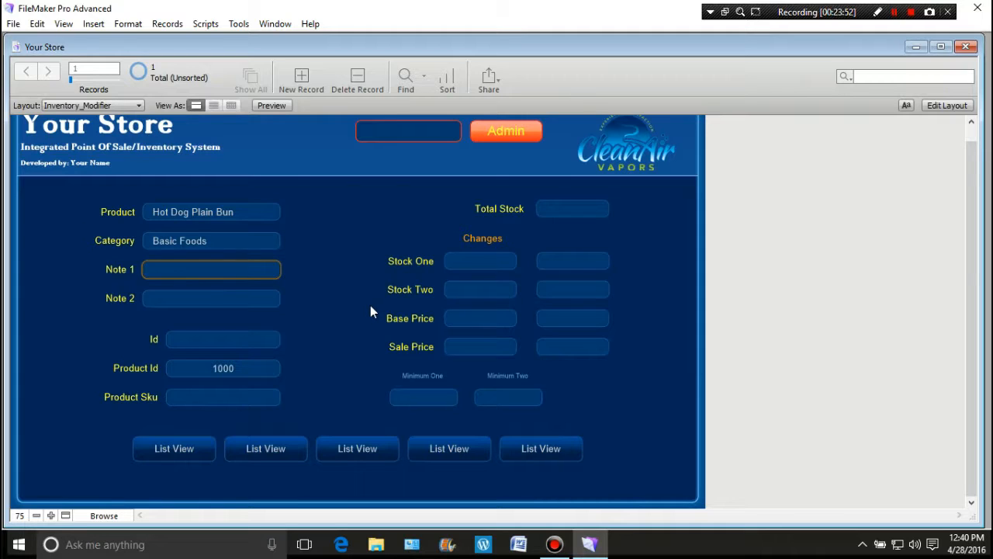
{"action": "type", "text": "No Additions"}
{"action": "left_click", "coordinate": [360, 253]}
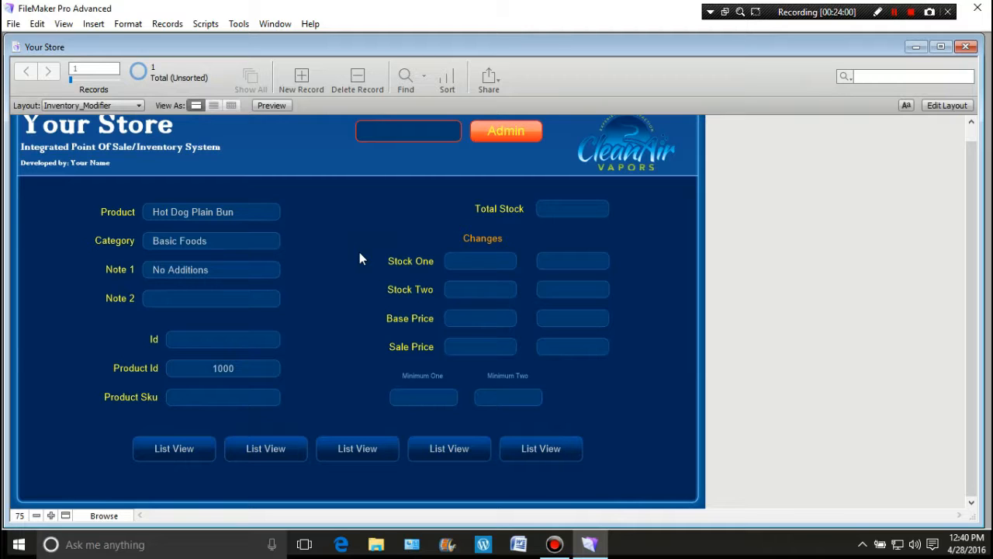
{"action": "left_click", "coordinate": [336, 284]}
Fill in the Changes column with 12 for Stock One, 14 for Stock Two and 3.50 for Base Price
{"action": "left_click", "coordinate": [473, 260]}
{"action": "type", "text": "12"}
{"action": "left_click", "coordinate": [479, 288]}
{"action": "type", "text": "14"}
{"action": "left_click", "coordinate": [481, 318]}
{"action": "type", "text": "3.50"}
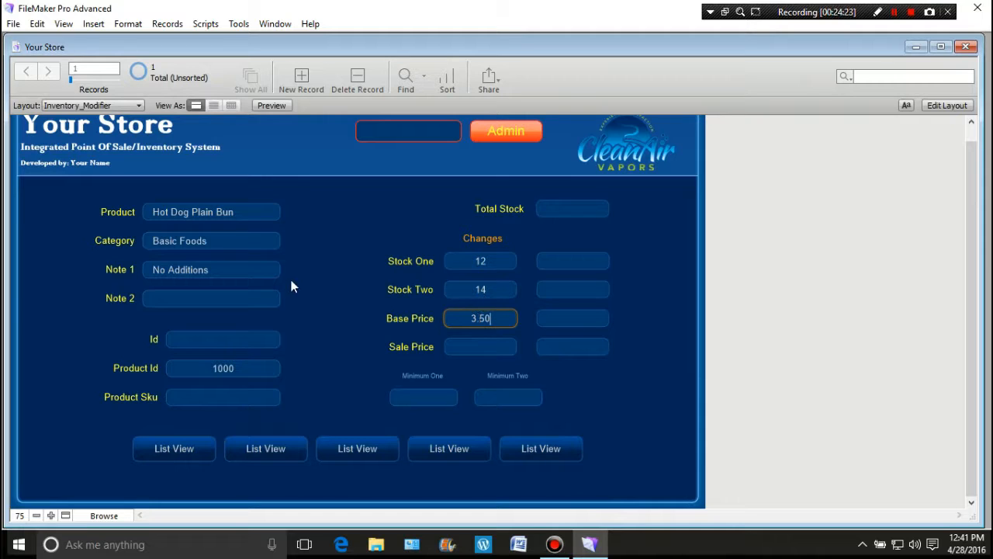
{"action": "left_click", "coordinate": [332, 268]}
Set the data format of the four Base Price and Sale Price fields on the layout to Currency
{"action": "left_click", "coordinate": [958, 105]}
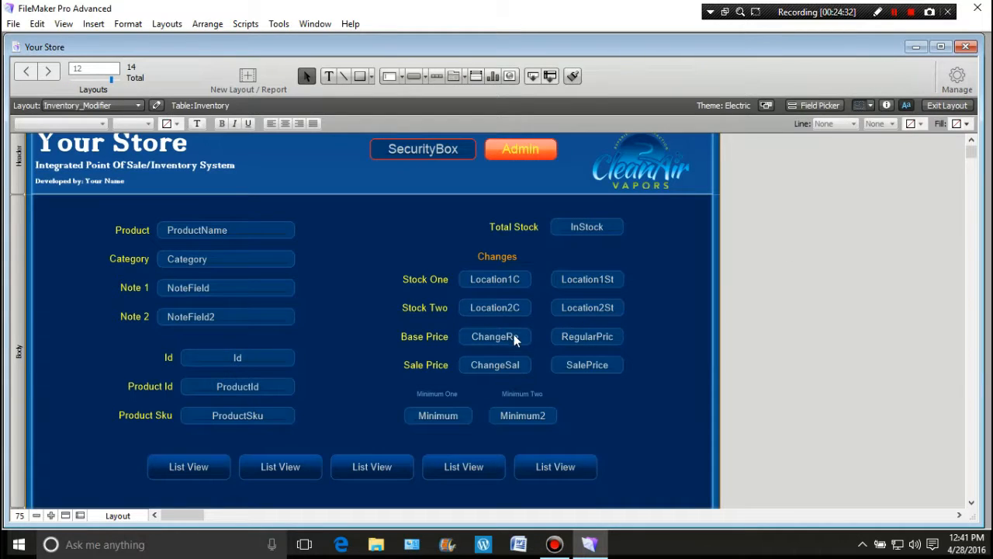
{"action": "left_click_drag", "start_coordinate": [639, 328], "coordinate": [462, 377]}
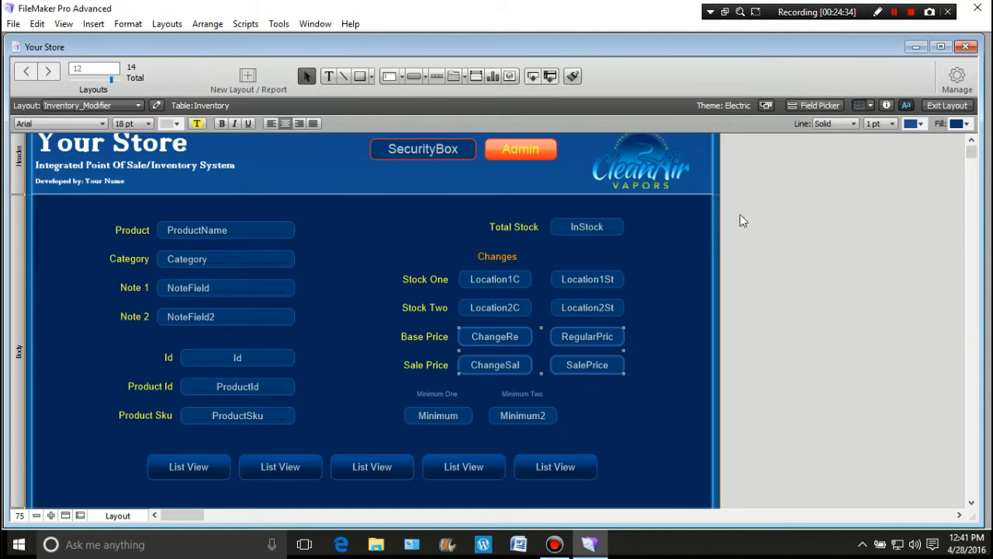
{"action": "left_click", "coordinate": [885, 105]}
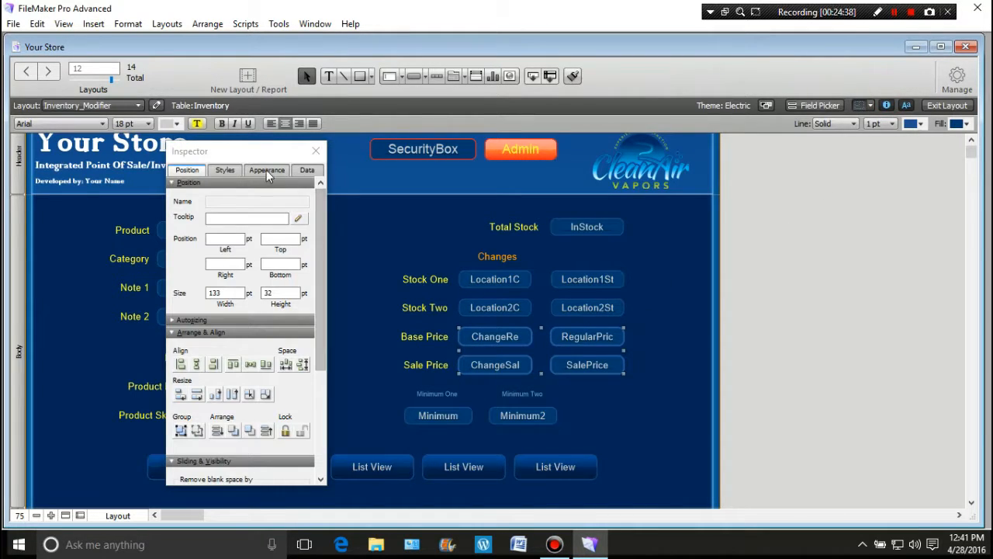
{"action": "left_click", "coordinate": [307, 170]}
{"action": "left_click_drag", "start_coordinate": [322, 246], "coordinate": [323, 382]}
{"action": "left_click", "coordinate": [305, 454]}
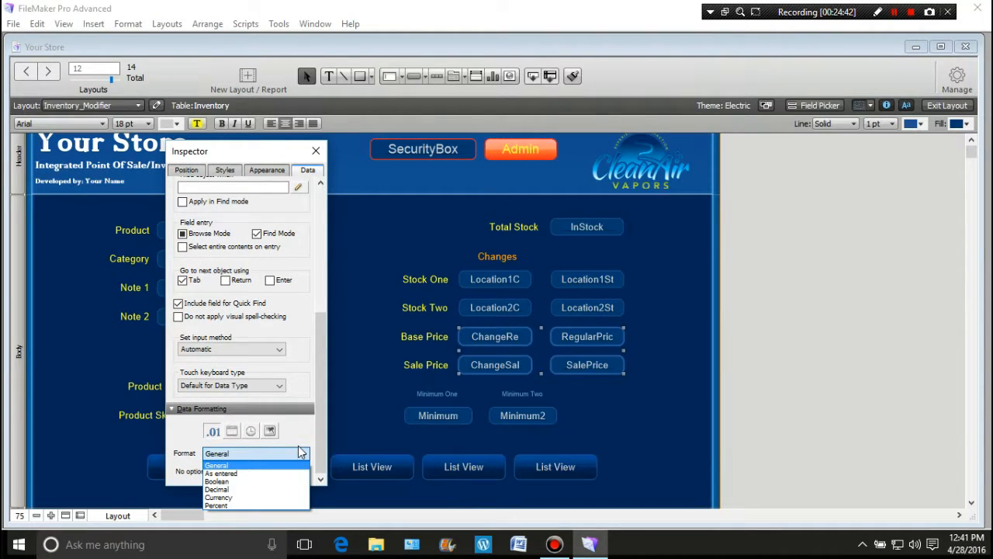
{"action": "left_click", "coordinate": [261, 497]}
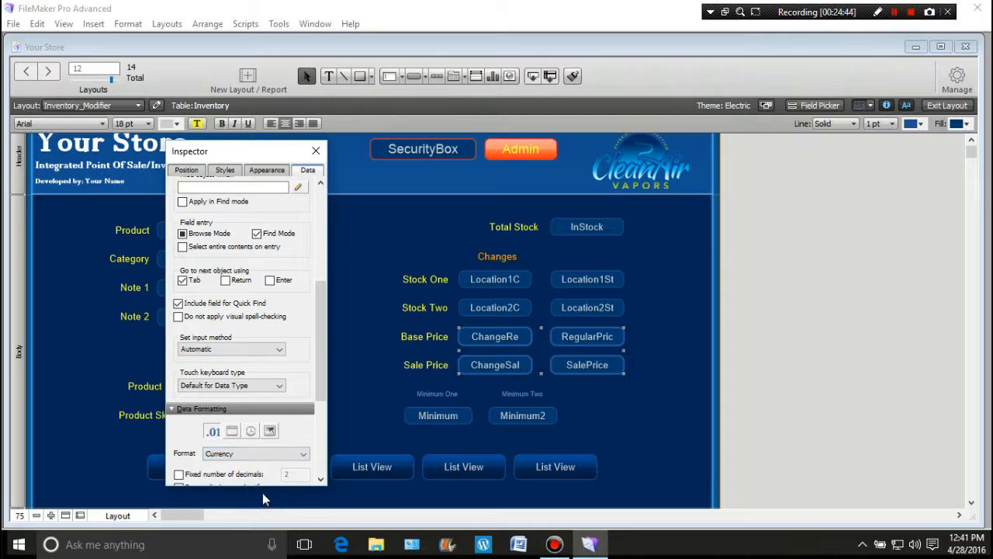
Fix the four price fields at 2 decimals and have their separators follow the system settings
{"action": "scroll", "coordinate": [325, 412], "scroll_direction": "down", "scroll_amount": 3}
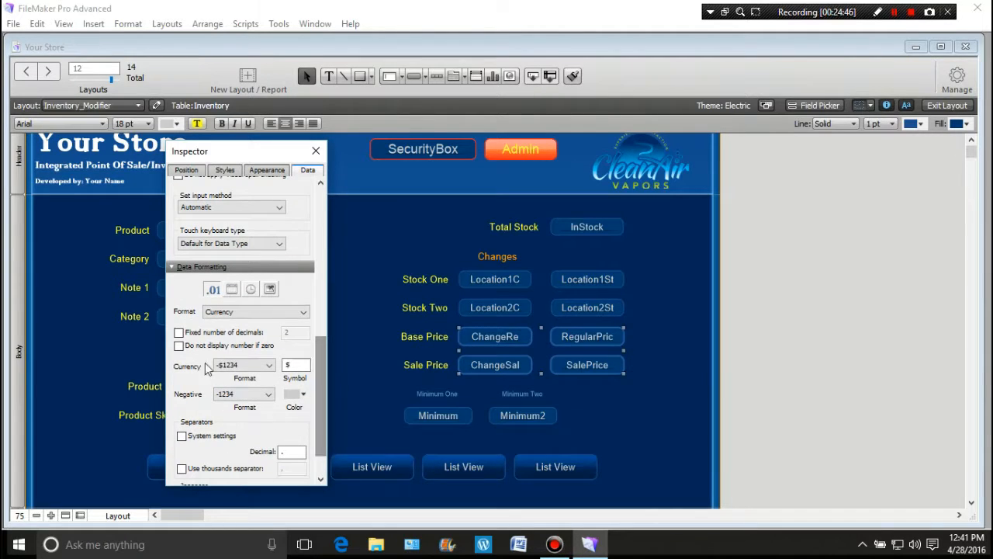
{"action": "left_click", "coordinate": [178, 333]}
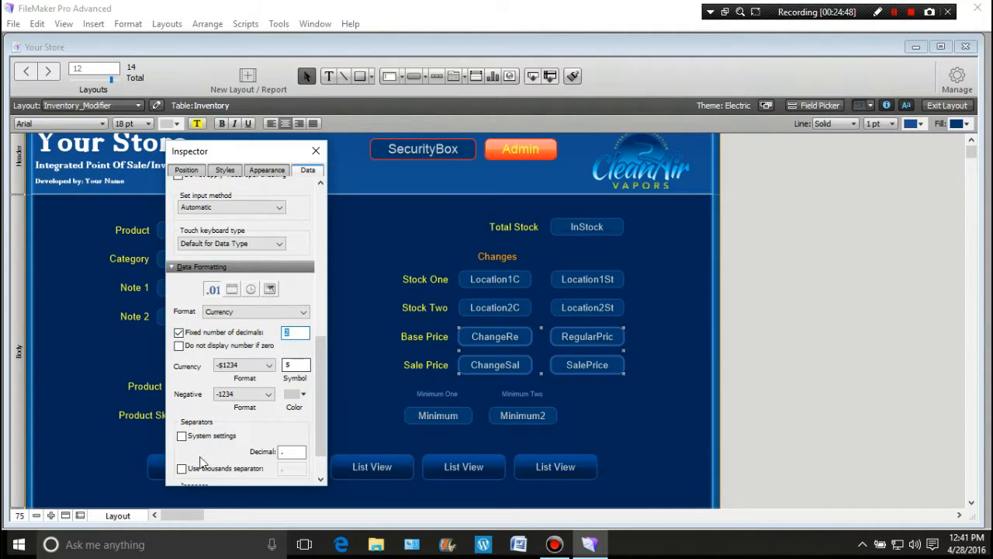
{"action": "left_click", "coordinate": [182, 436]}
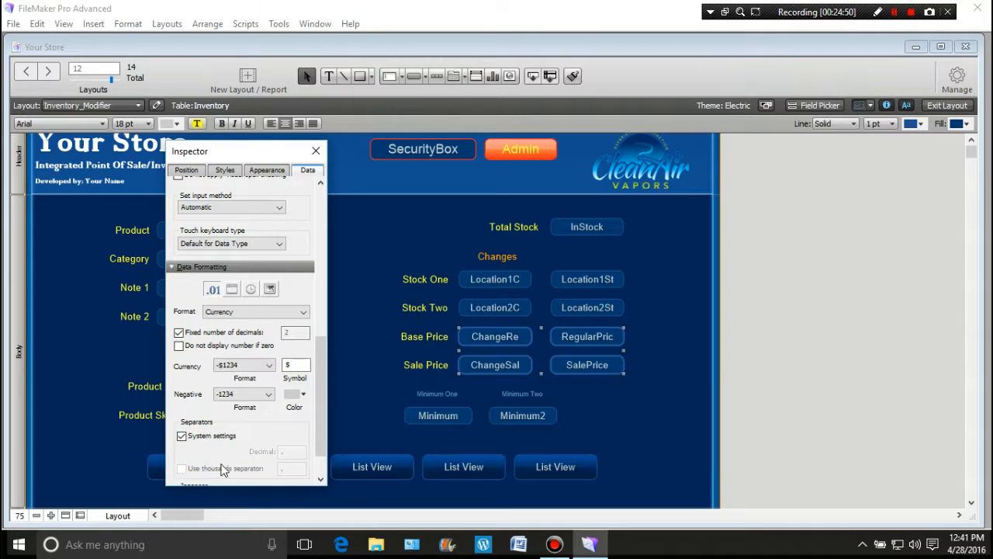
{"action": "left_click", "coordinate": [315, 152]}
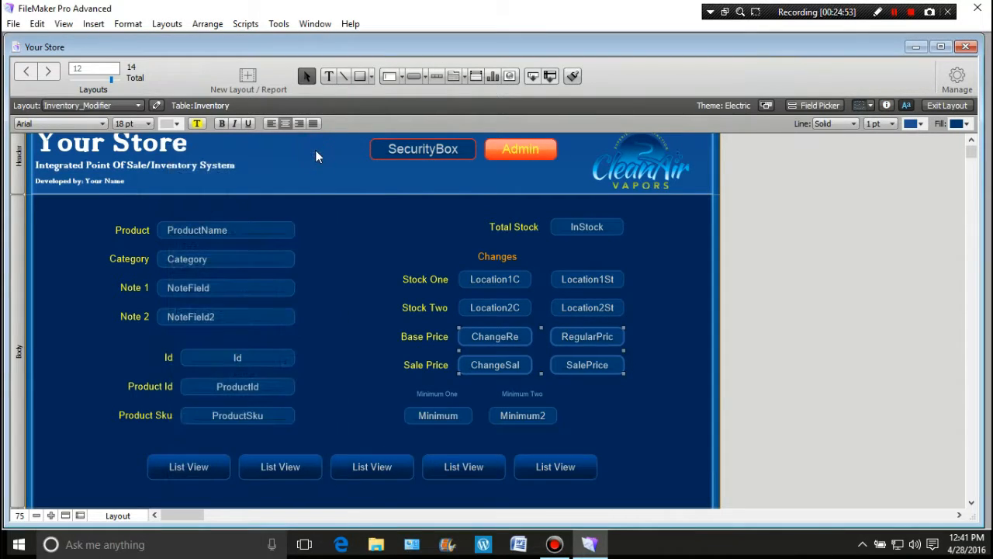
{"action": "left_click", "coordinate": [366, 347]}
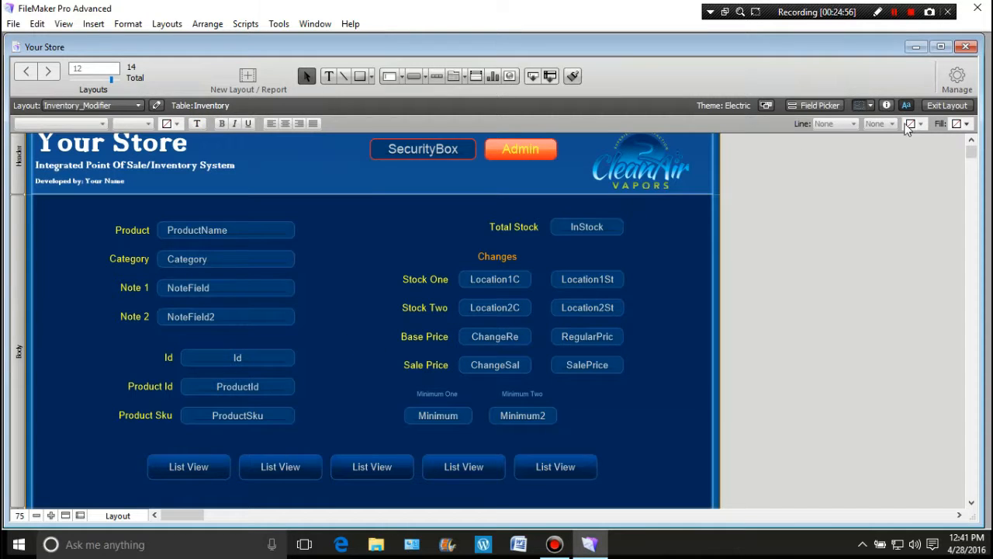
Check the price format in Browse mode and compare entry into the two Stock One fields
{"action": "left_click", "coordinate": [943, 106]}
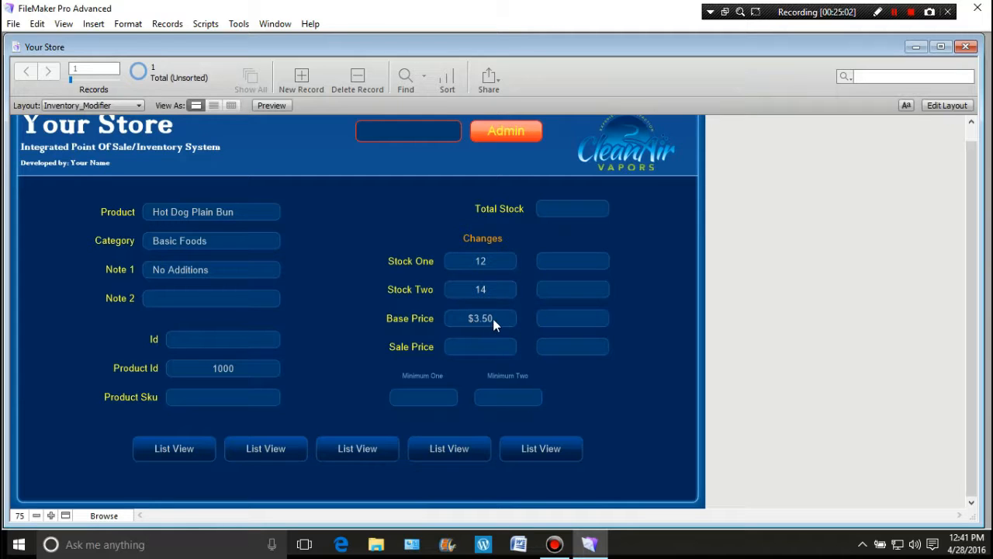
{"action": "left_click", "coordinate": [586, 262]}
{"action": "left_click", "coordinate": [492, 261]}
{"action": "left_click", "coordinate": [562, 265]}
{"action": "left_click", "coordinate": [501, 264]}
{"action": "left_click", "coordinate": [576, 259]}
{"action": "left_click", "coordinate": [499, 264]}
{"action": "left_click", "coordinate": [565, 261]}
{"action": "left_click", "coordinate": [497, 262]}
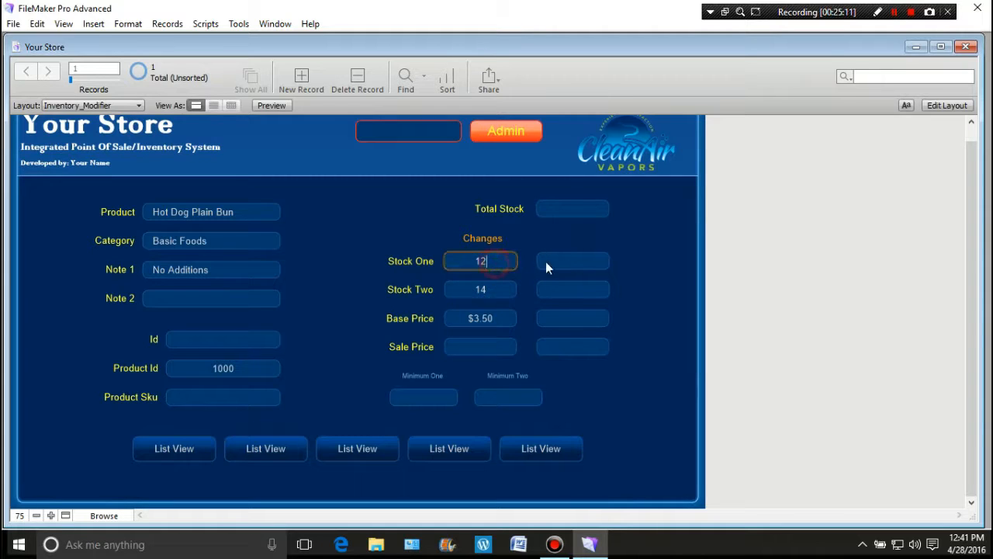
{"action": "left_click", "coordinate": [577, 261]}
{"action": "left_click", "coordinate": [500, 264]}
{"action": "left_click", "coordinate": [576, 261]}
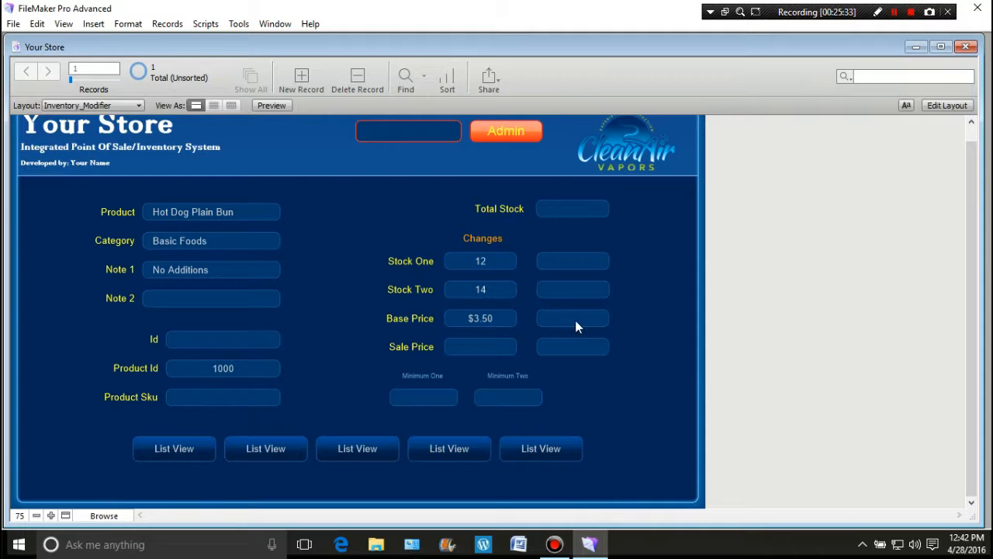
Allow Browse Mode field entry for the RegularPrice and SalePrice fields on the layout
{"action": "left_click", "coordinate": [947, 105]}
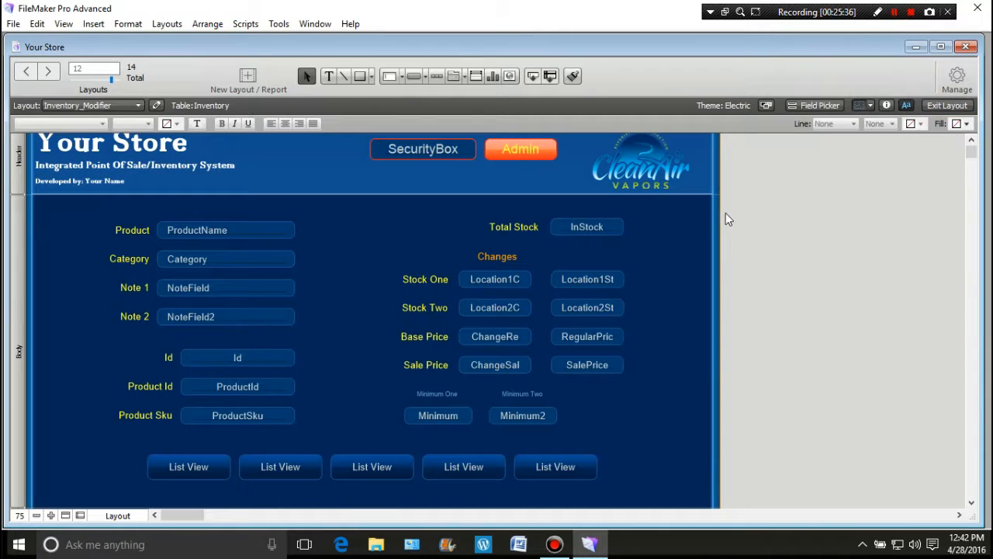
{"action": "left_click", "coordinate": [886, 105]}
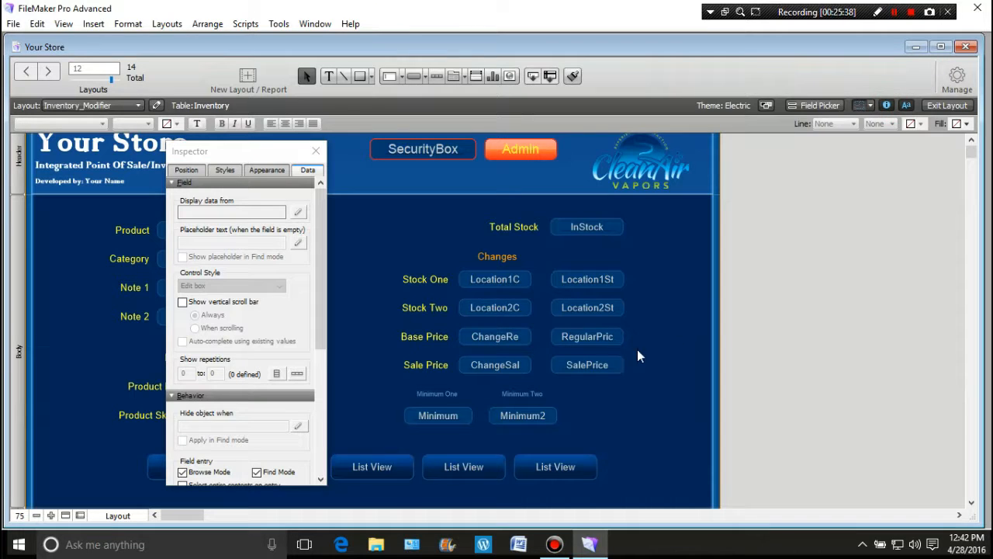
{"action": "left_click", "coordinate": [612, 332]}
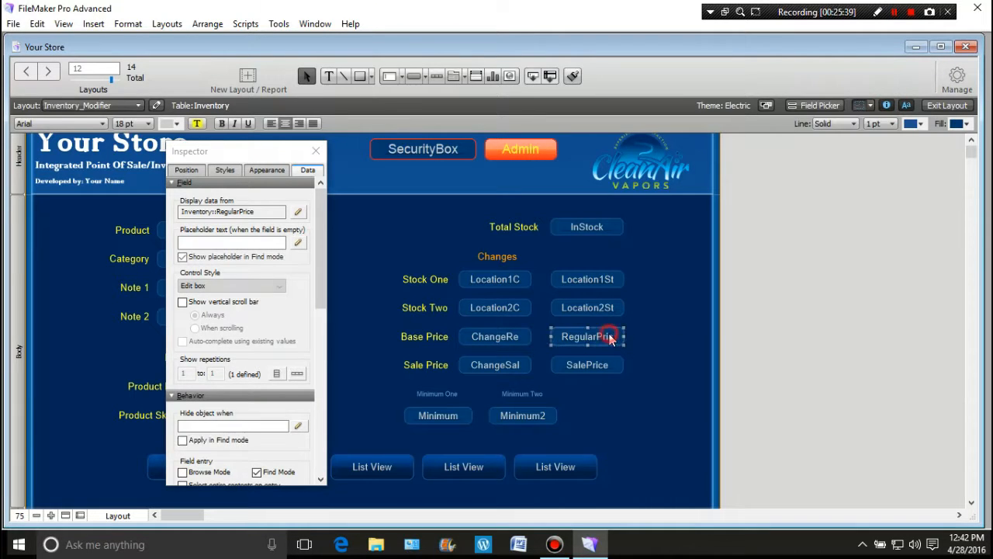
{"action": "left_click", "coordinate": [183, 471]}
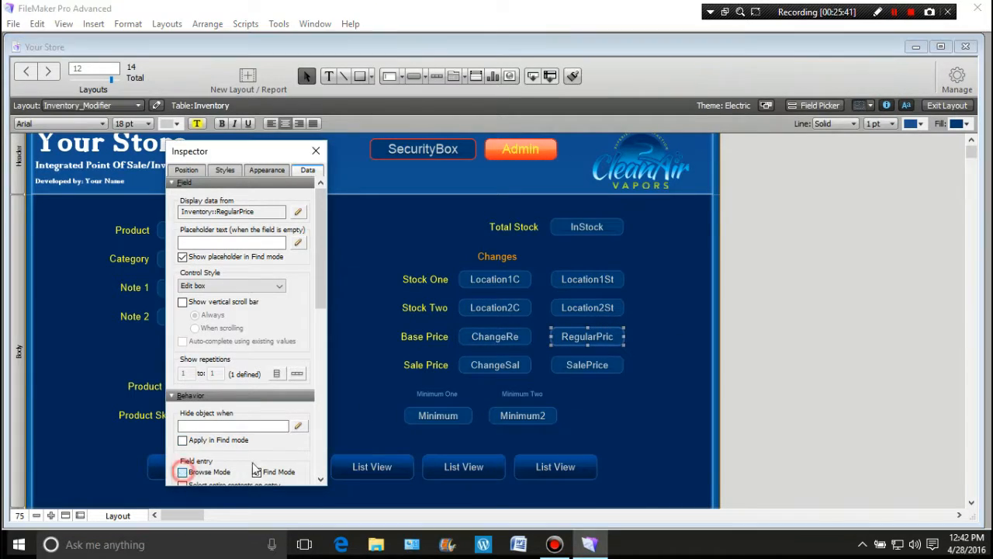
{"action": "left_click", "coordinate": [590, 369]}
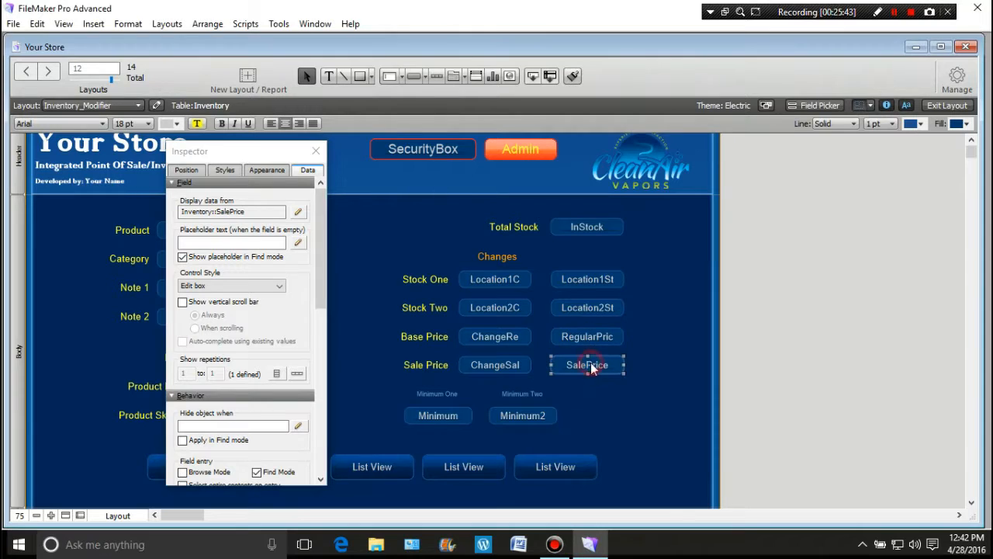
{"action": "left_click", "coordinate": [183, 472]}
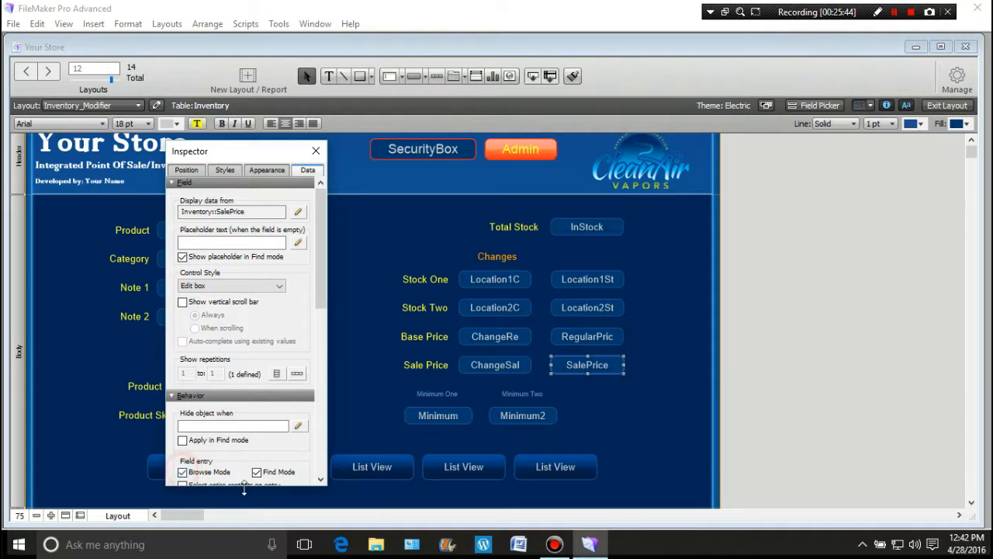
{"action": "left_click", "coordinate": [316, 151]}
Return to Browse mode and enter 3.5 in the RegularPrice field and 3 in the SalePrice field
{"action": "left_click", "coordinate": [961, 106]}
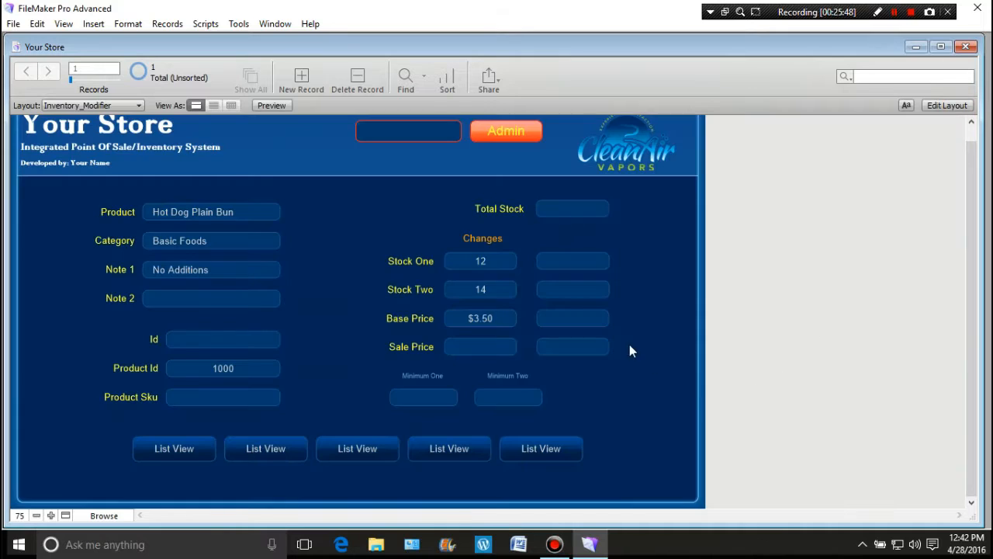
{"action": "left_click", "coordinate": [581, 320]}
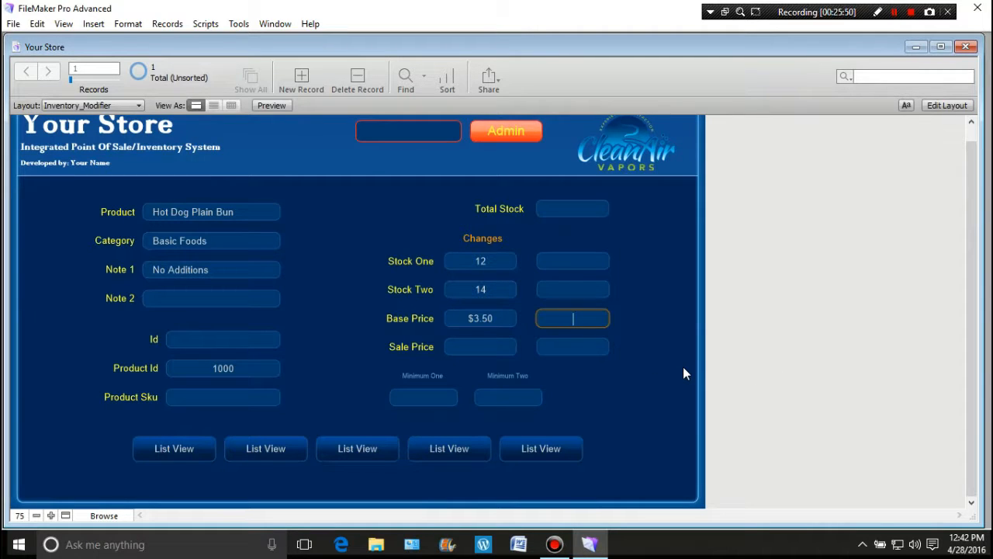
{"action": "type", "text": "#.5"}
{"action": "key", "text": "BackSpace"}
{"action": "key", "text": "BackSpace"}
{"action": "key", "text": "BackSpace"}
{"action": "type", "text": "3.5"}
{"action": "left_click", "coordinate": [576, 347]}
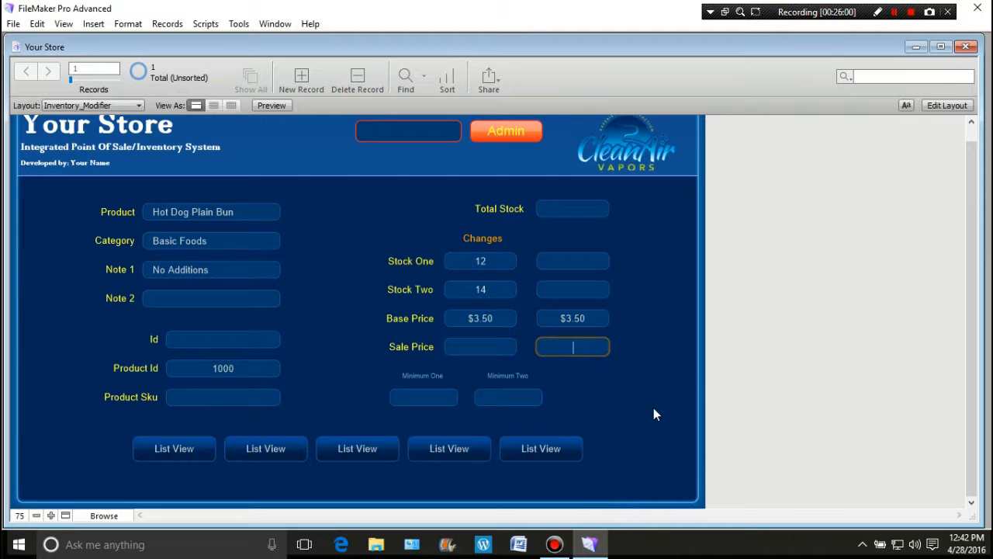
{"action": "type", "text": "3"}
{"action": "left_click", "coordinate": [634, 396]}
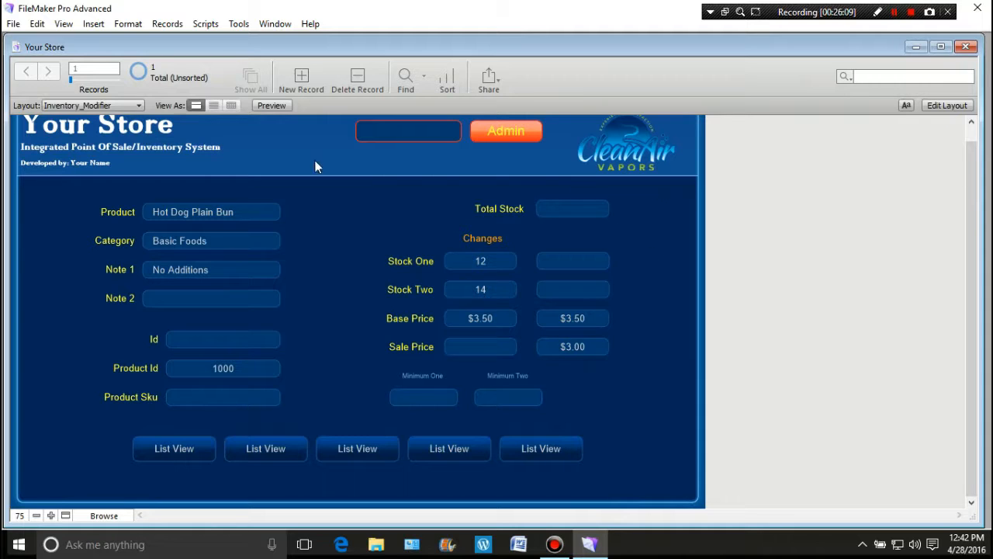
Add a new inventory record, and clear the tab order of every item on the Inventory_Modifier layout
{"action": "left_click", "coordinate": [301, 80]}
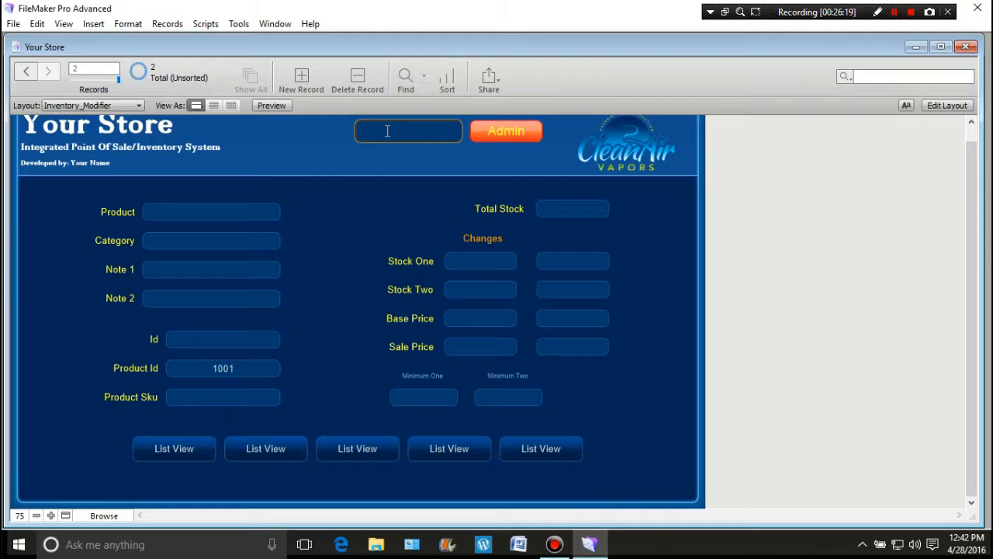
{"action": "left_click", "coordinate": [939, 106]}
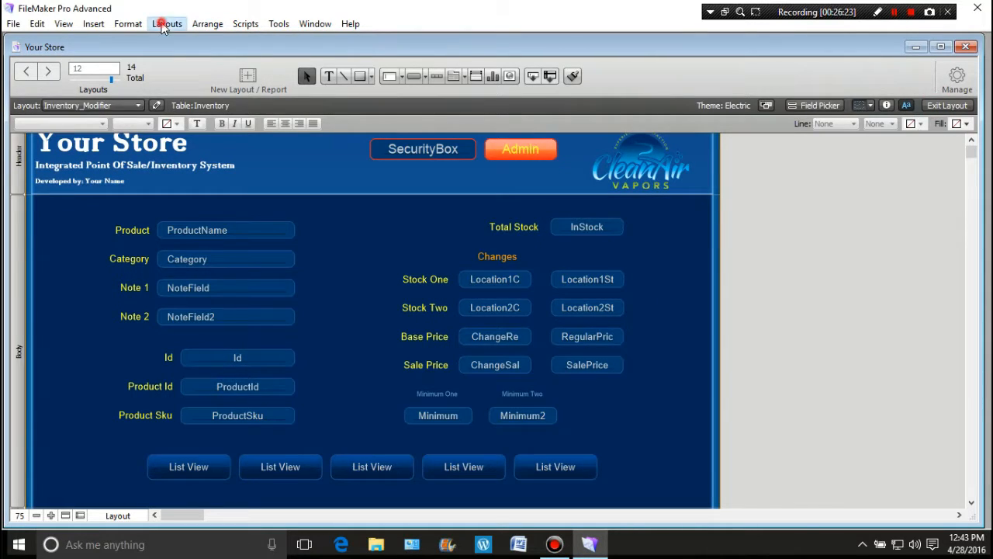
{"action": "left_click", "coordinate": [166, 24]}
{"action": "left_click", "coordinate": [185, 166]}
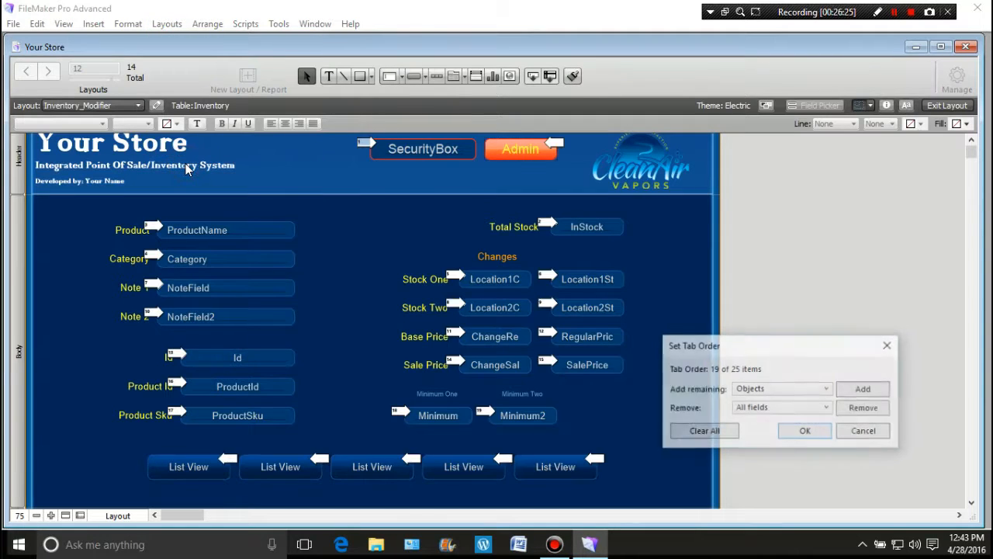
{"action": "left_click", "coordinate": [715, 432]}
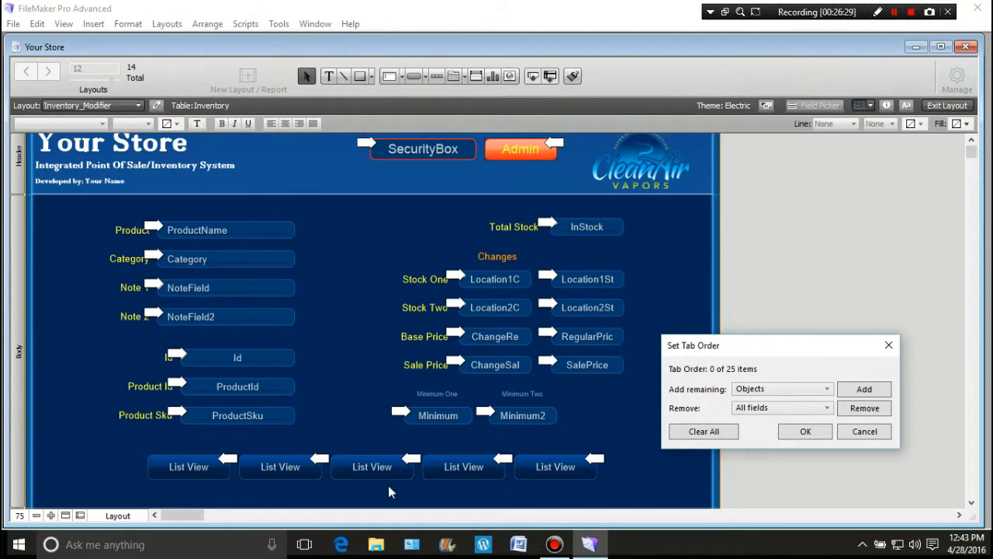
{"action": "left_click", "coordinate": [784, 431]}
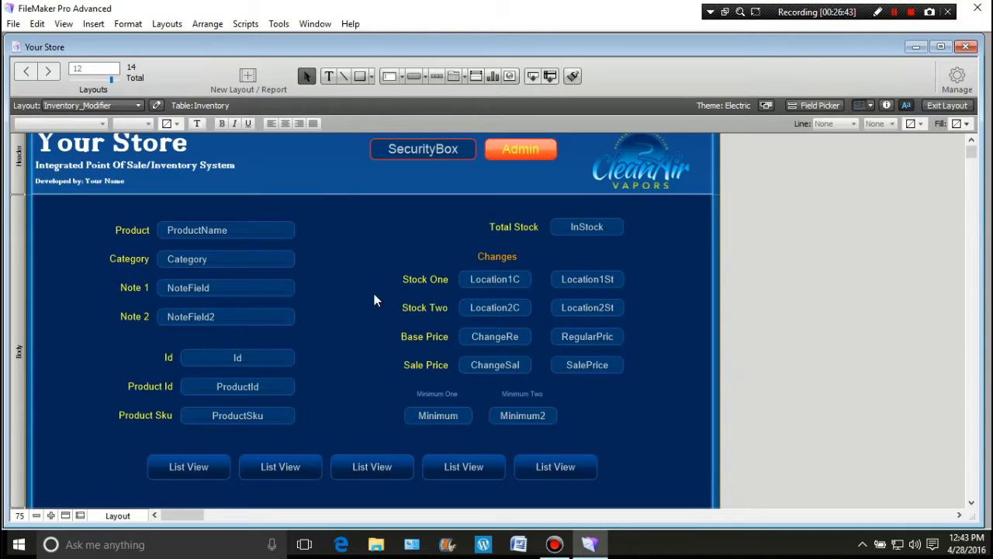
Return to Browse mode and enter Chili Dog as the product and Basic Foods as the category
{"action": "left_click", "coordinate": [945, 105]}
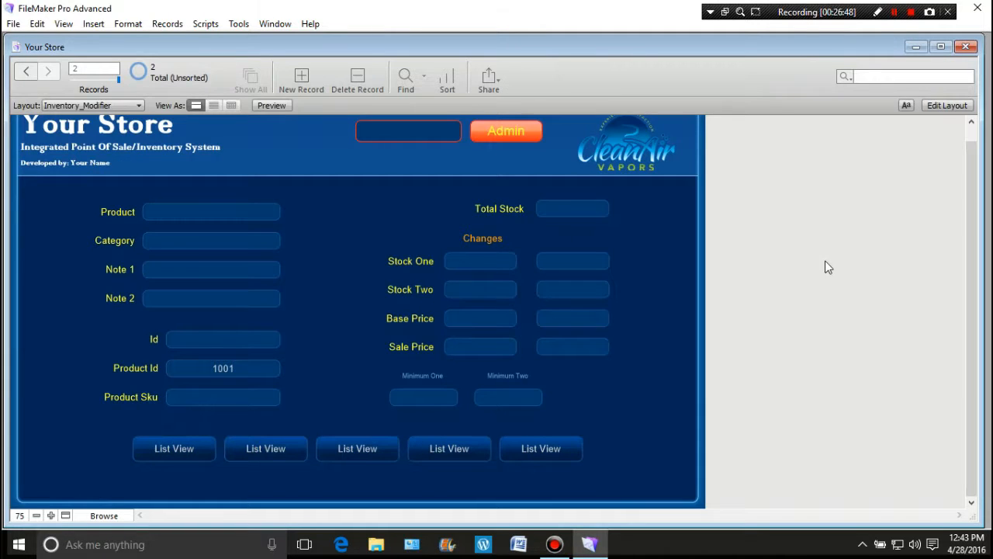
{"action": "left_click", "coordinate": [210, 213]}
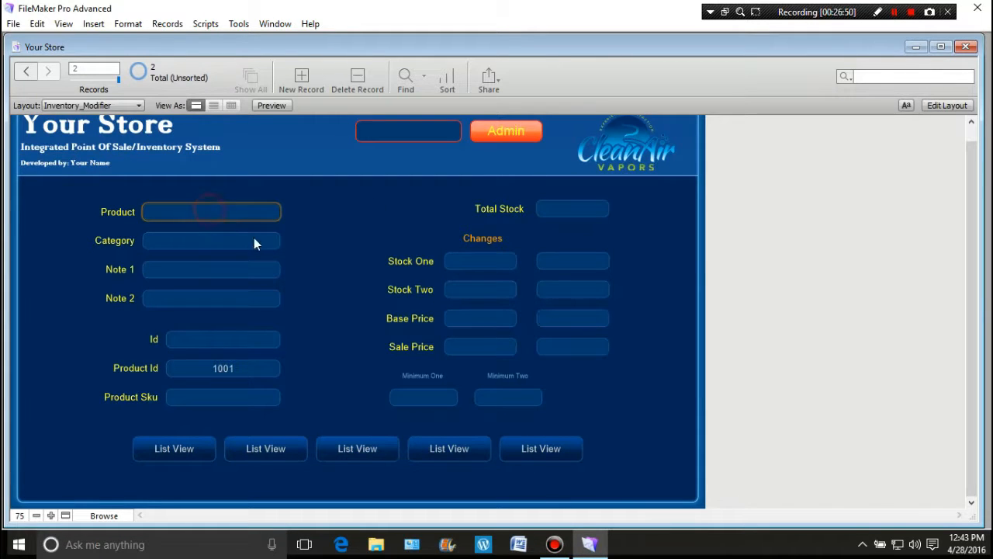
{"action": "type", "text": "Chili Dog"}
{"action": "left_click", "coordinate": [195, 241]}
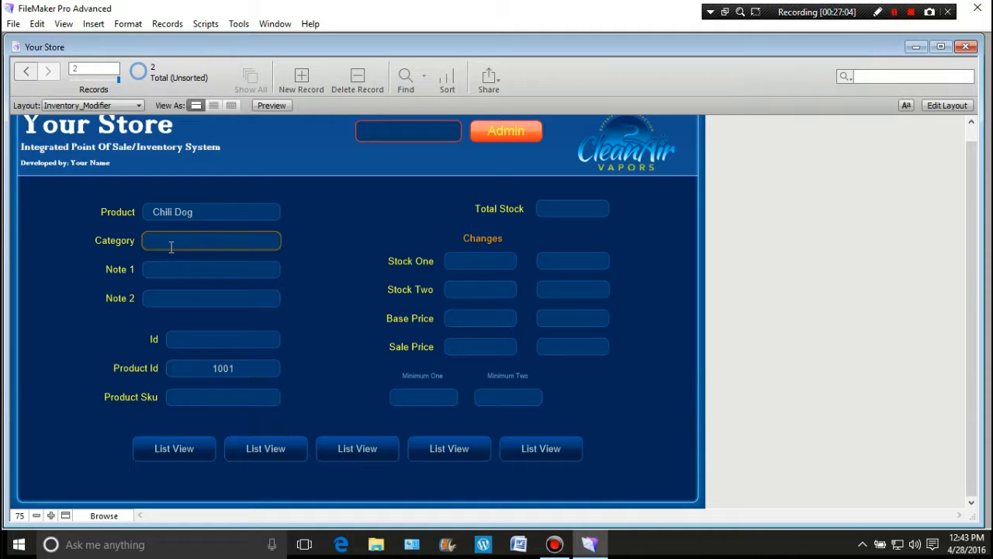
{"action": "type", "text": "Basic"}
{"action": "type", "text": "Foods"}
Change the Category field's control style on the layout to a drop-down list
{"action": "left_click", "coordinate": [948, 104]}
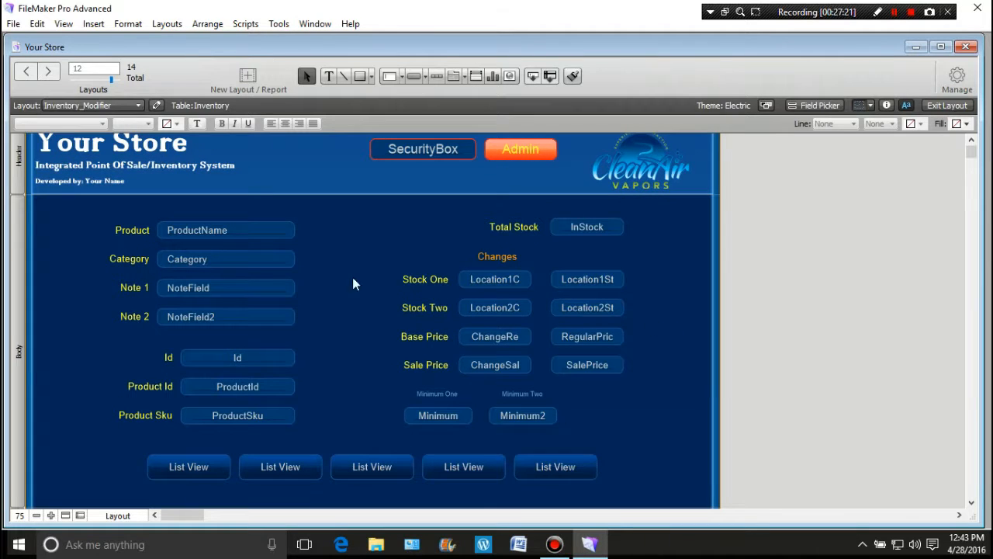
{"action": "left_click", "coordinate": [256, 261]}
{"action": "left_click", "coordinate": [886, 105]}
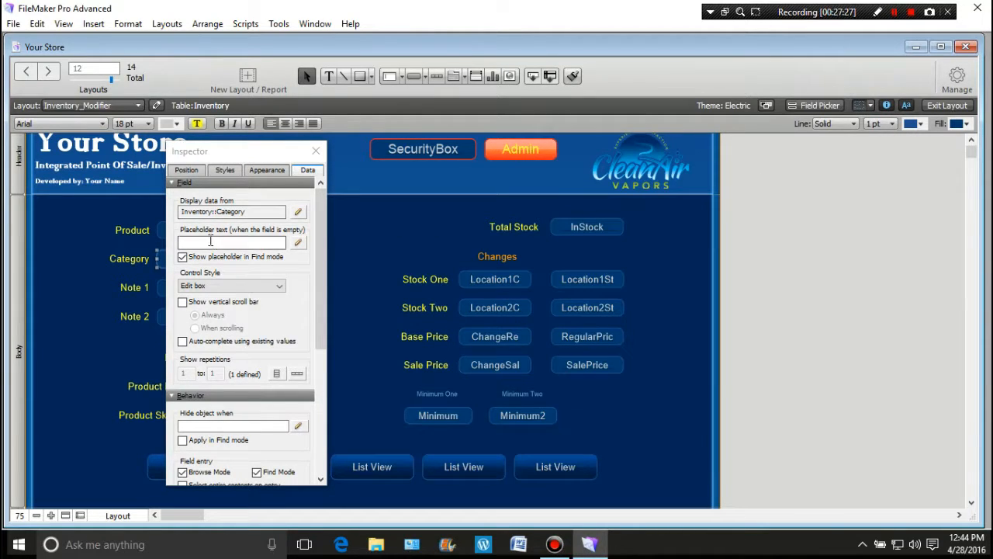
{"action": "left_click", "coordinate": [279, 286]}
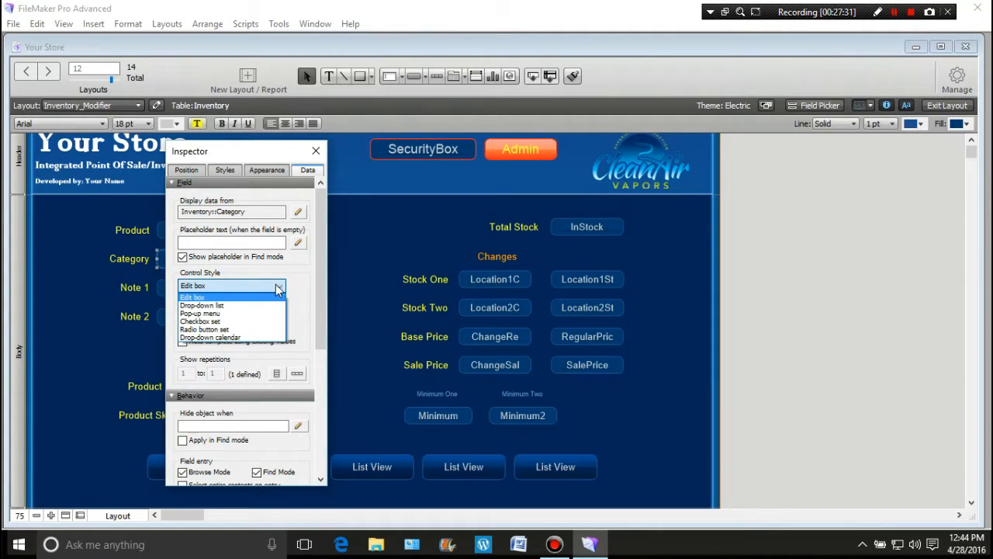
{"action": "left_click", "coordinate": [223, 307]}
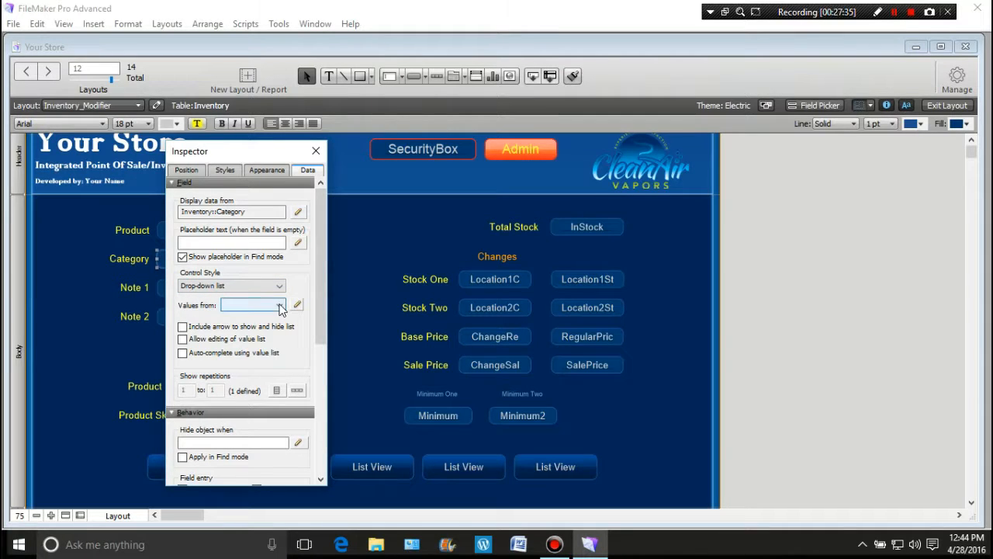
Start a new value list for the Category field and name it Category
{"action": "left_click", "coordinate": [298, 305]}
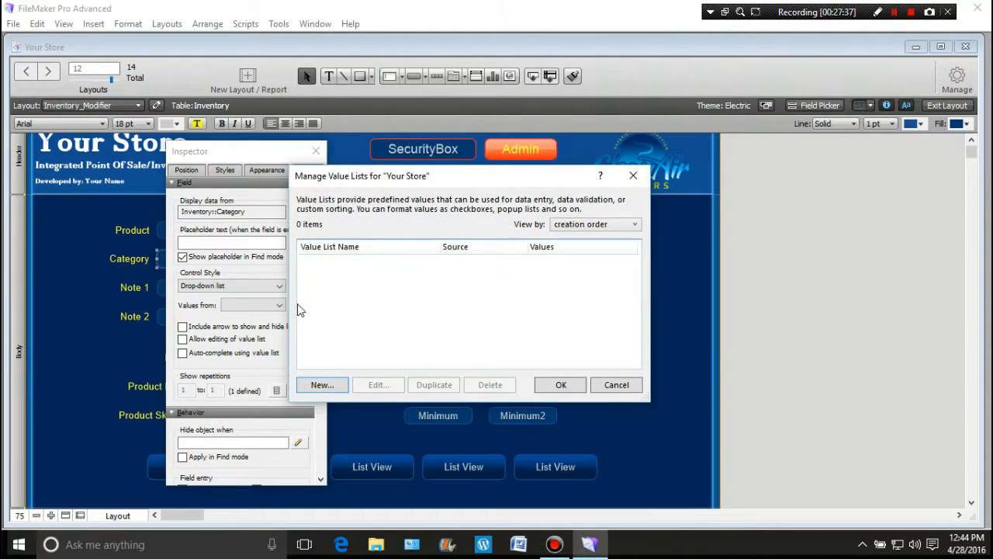
{"action": "left_click", "coordinate": [323, 385]}
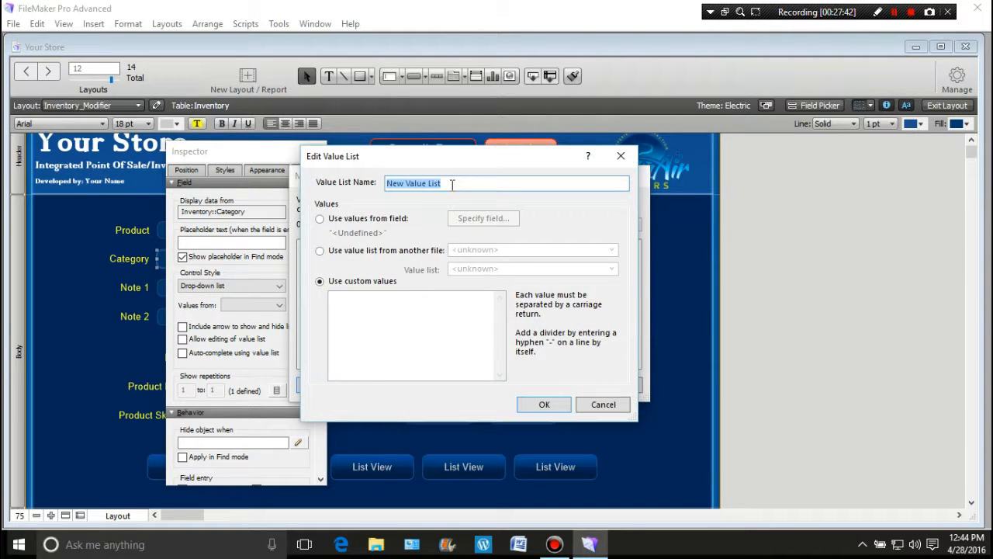
{"action": "type", "text": "Catego"}
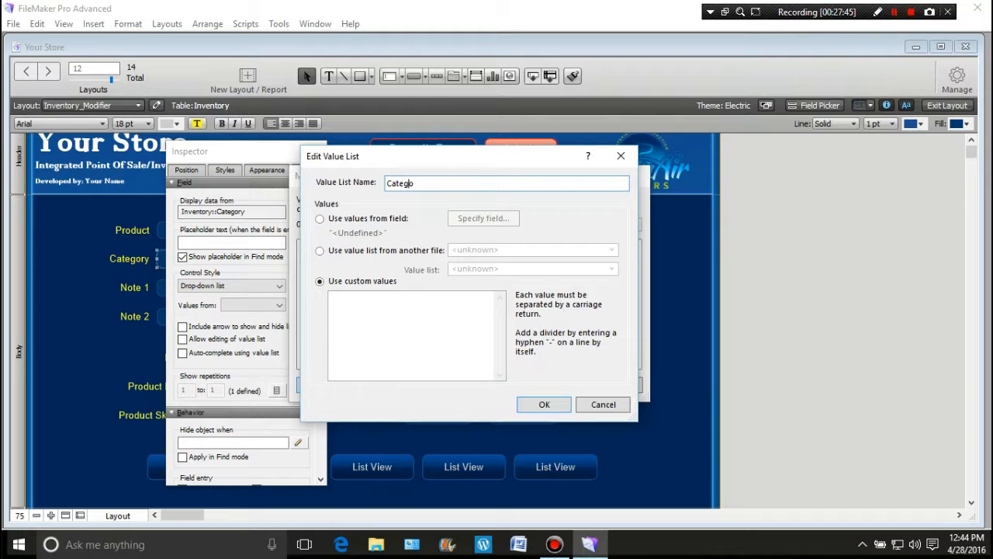
{"action": "type", "text": "ry"}
Have the Category value list use all values of the Inventory table's Category field, and save it
{"action": "left_click", "coordinate": [319, 219]}
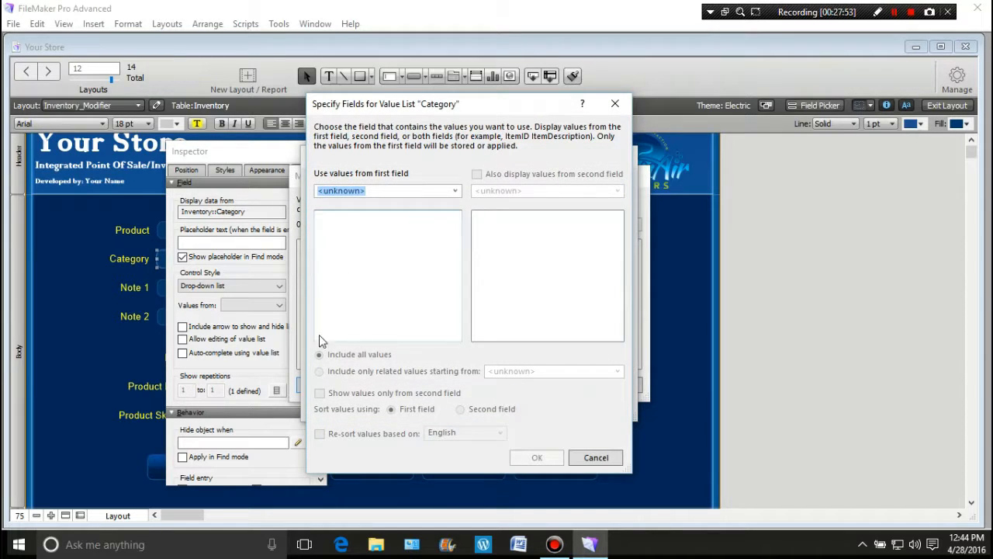
{"action": "left_click", "coordinate": [456, 190]}
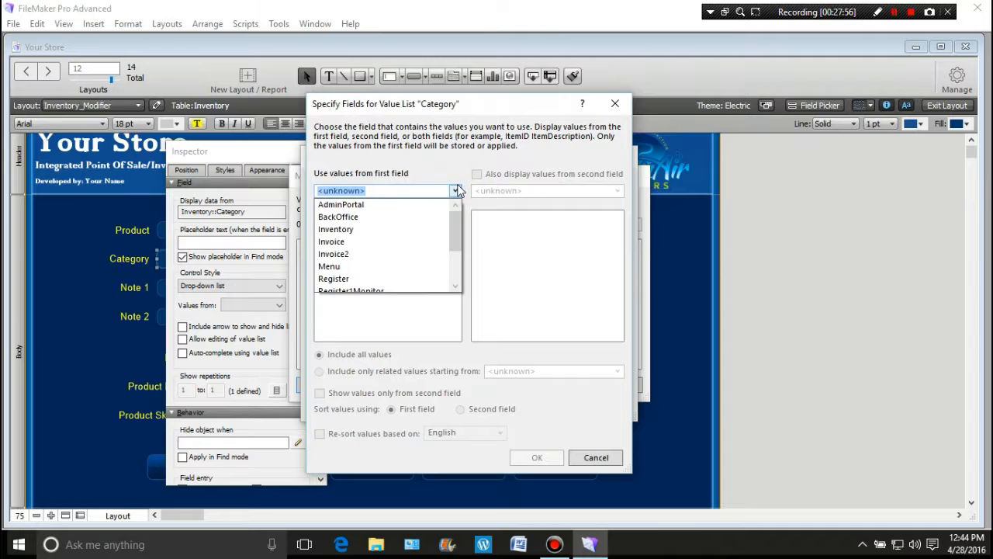
{"action": "mouse_move", "coordinate": [457, 225]}
{"action": "left_mouse_down"}
{"action": "mouse_move", "coordinate": [459, 248]}
{"action": "mouse_move", "coordinate": [458, 230]}
{"action": "left_mouse_up"}
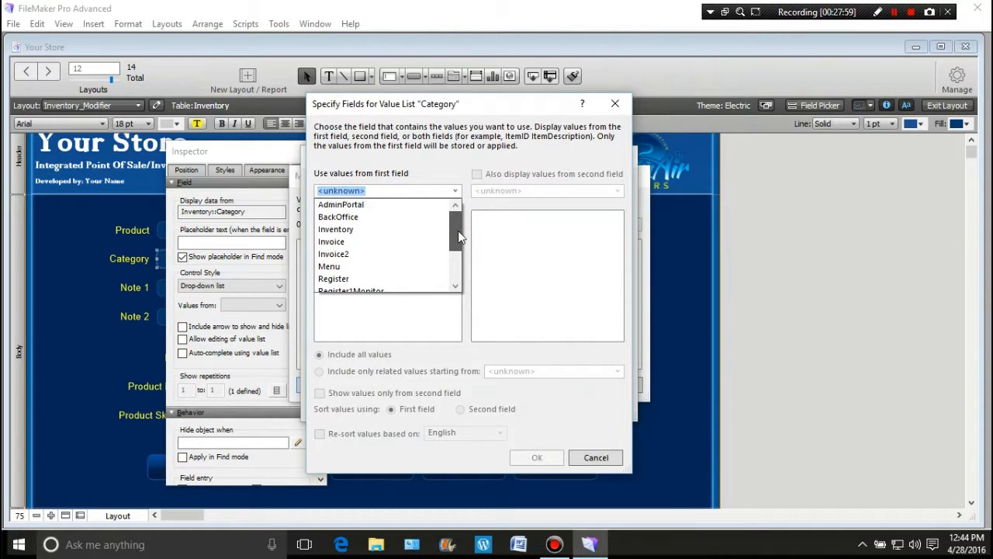
{"action": "left_click", "coordinate": [362, 231]}
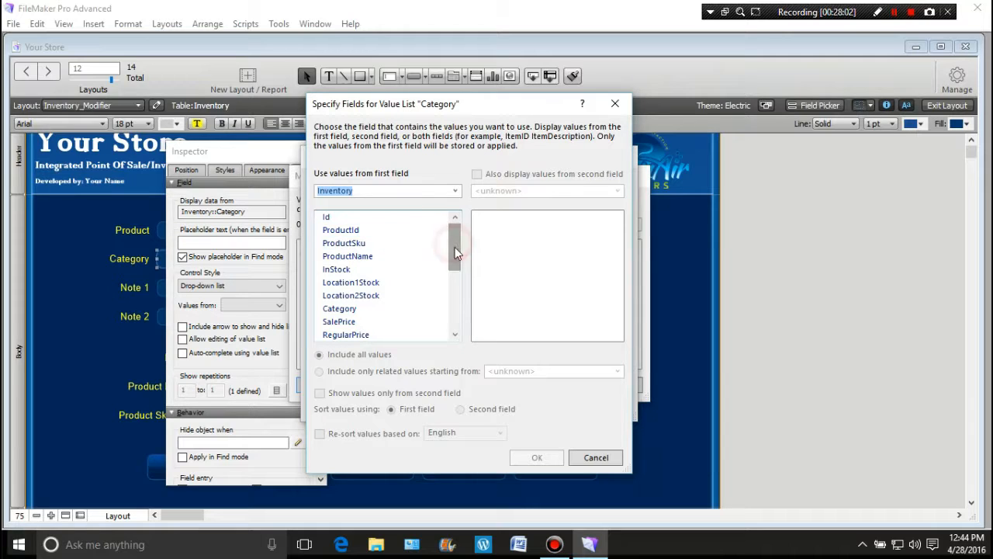
{"action": "left_click", "coordinate": [340, 314]}
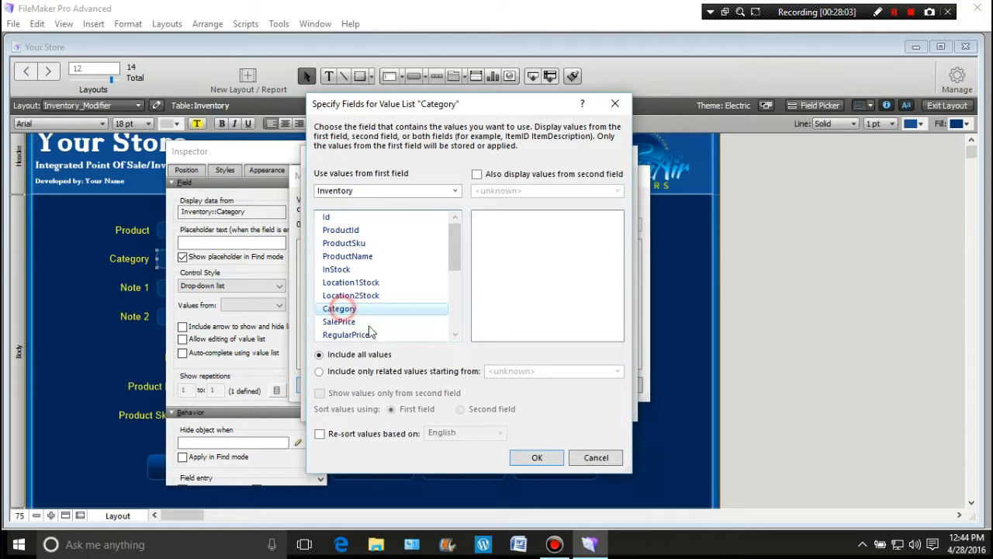
{"action": "left_click", "coordinate": [527, 457]}
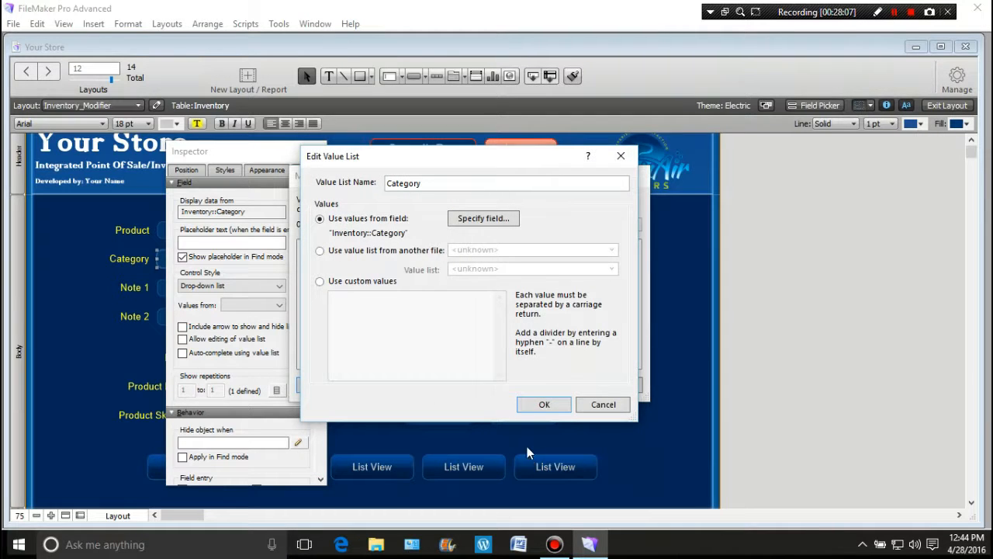
{"action": "left_click", "coordinate": [542, 405]}
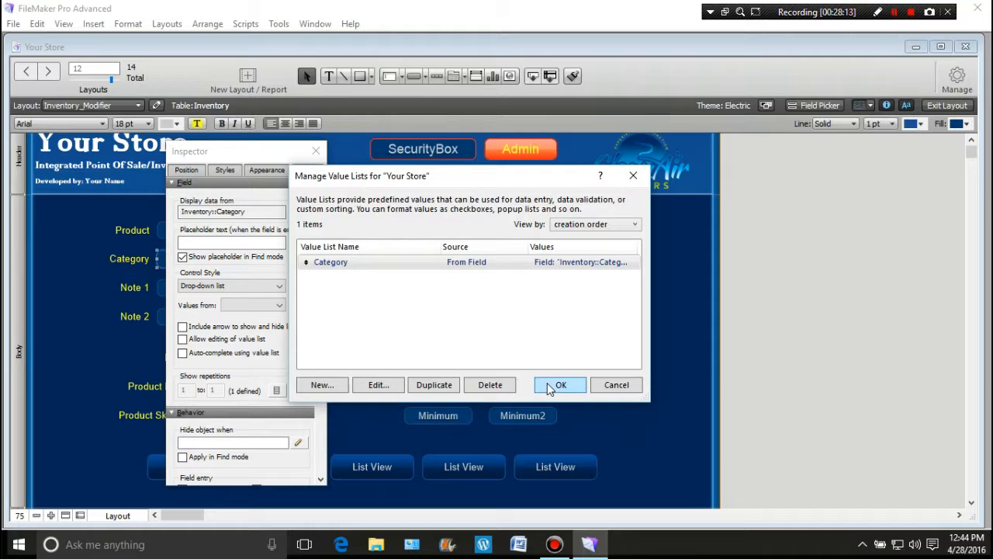
{"action": "left_click", "coordinate": [550, 387]}
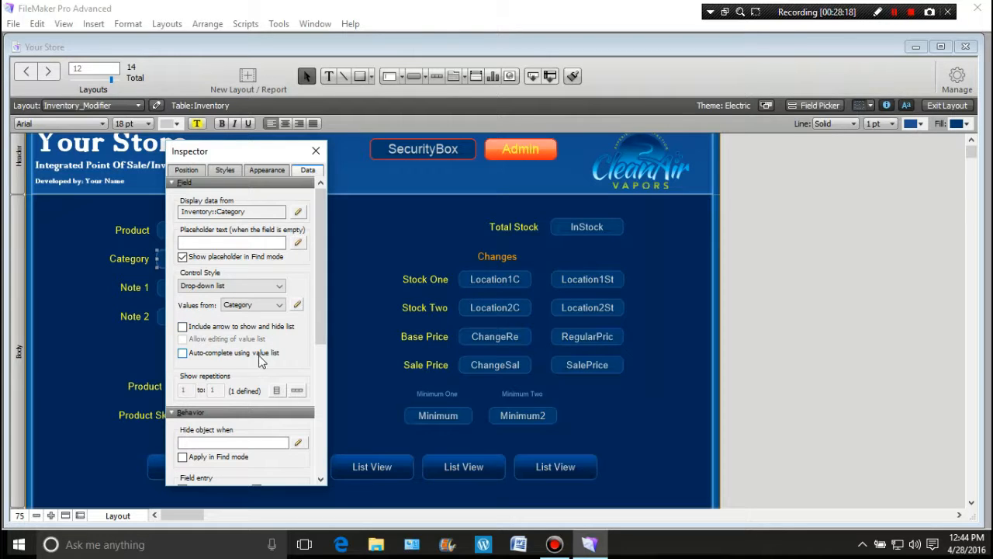
Turn on auto-complete using the value list for the Category field and close its settings
{"action": "left_click", "coordinate": [182, 353]}
{"action": "left_click", "coordinate": [316, 153]}
{"action": "left_click", "coordinate": [844, 253]}
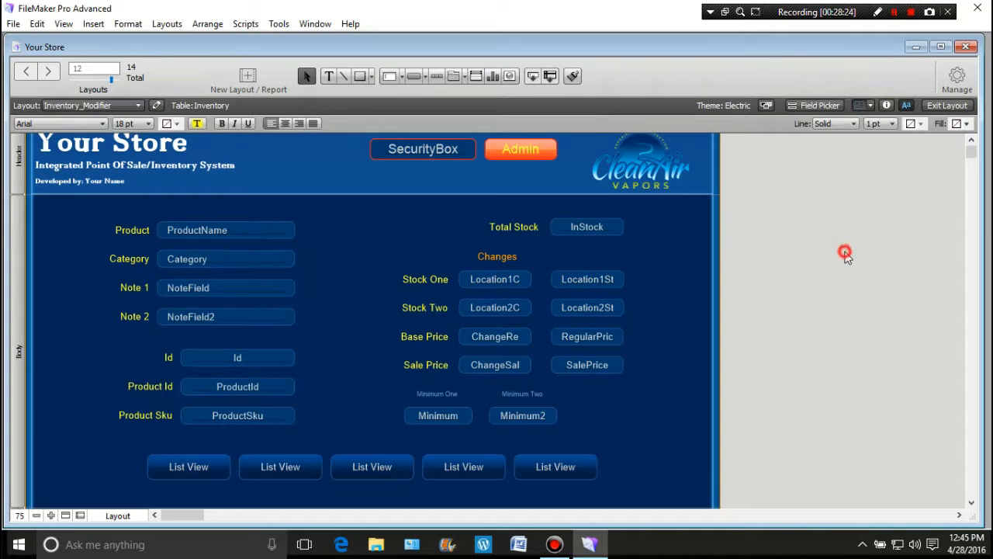
Test the category list in Browse mode by replacing the Chili Dog category with "Bas" and accepting Basic Foods, then return to layout editing
{"action": "left_click", "coordinate": [944, 105]}
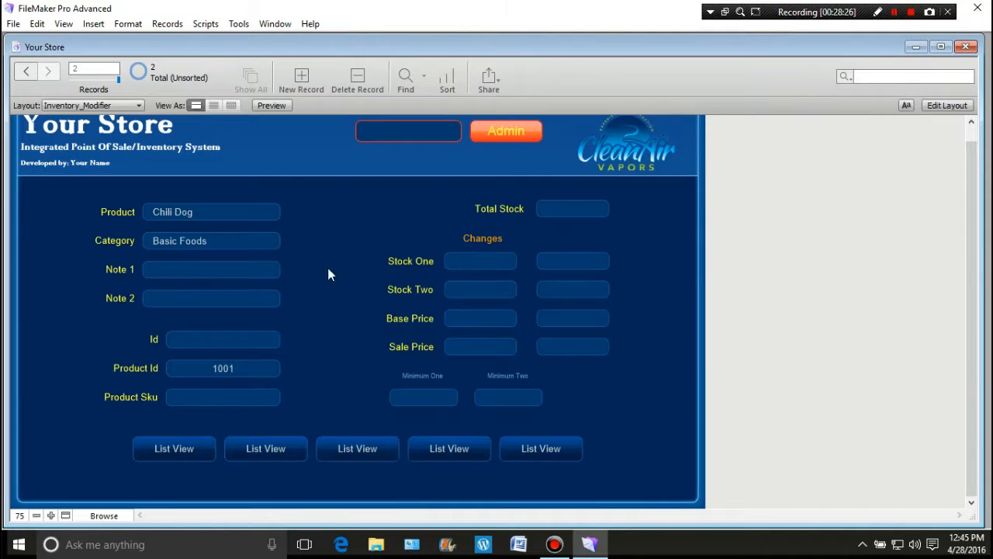
{"action": "left_click", "coordinate": [217, 243]}
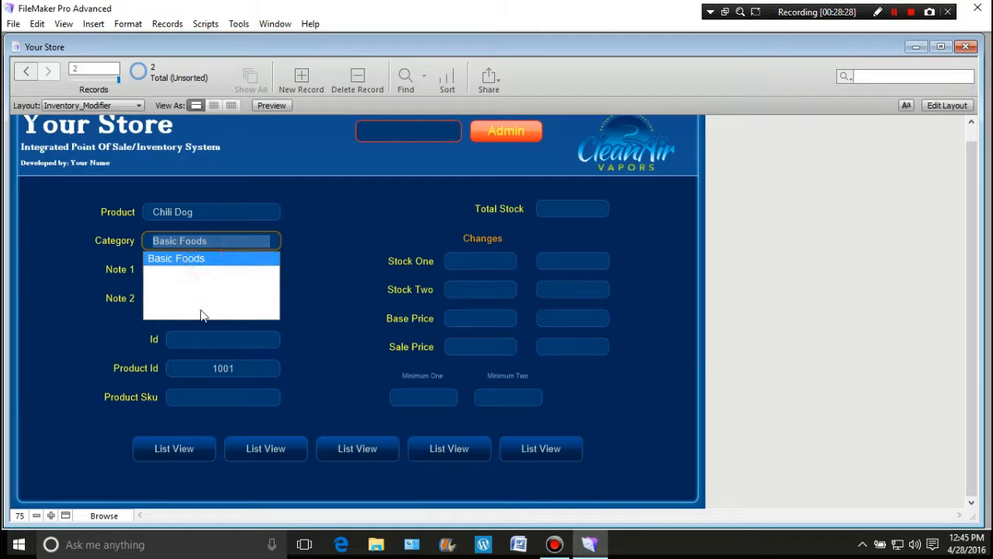
{"action": "left_click", "coordinate": [210, 244]}
{"action": "left_click_drag", "start_coordinate": [214, 242], "coordinate": [149, 244]}
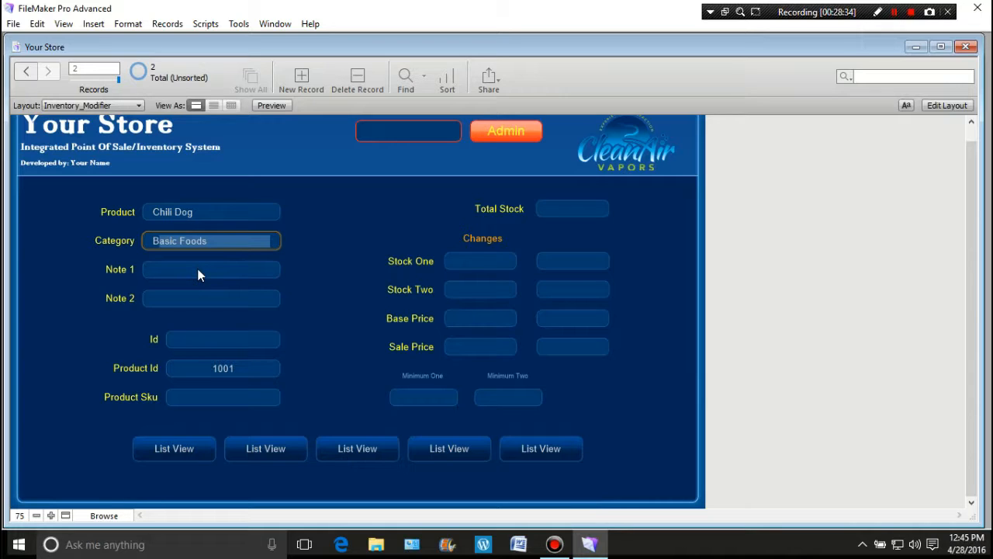
{"action": "type", "text": "Bas"}
{"action": "key", "text": "Return"}
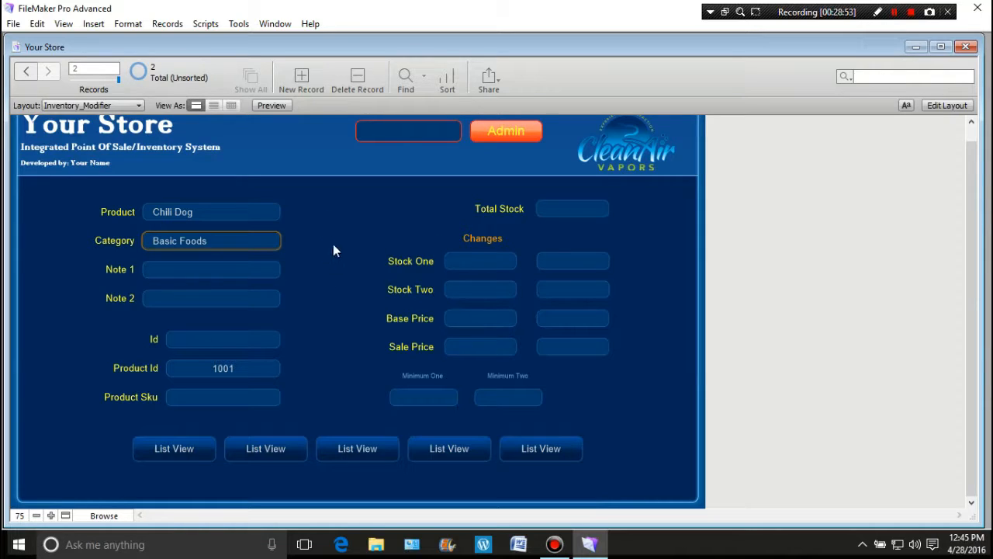
{"action": "left_click", "coordinate": [945, 105]}
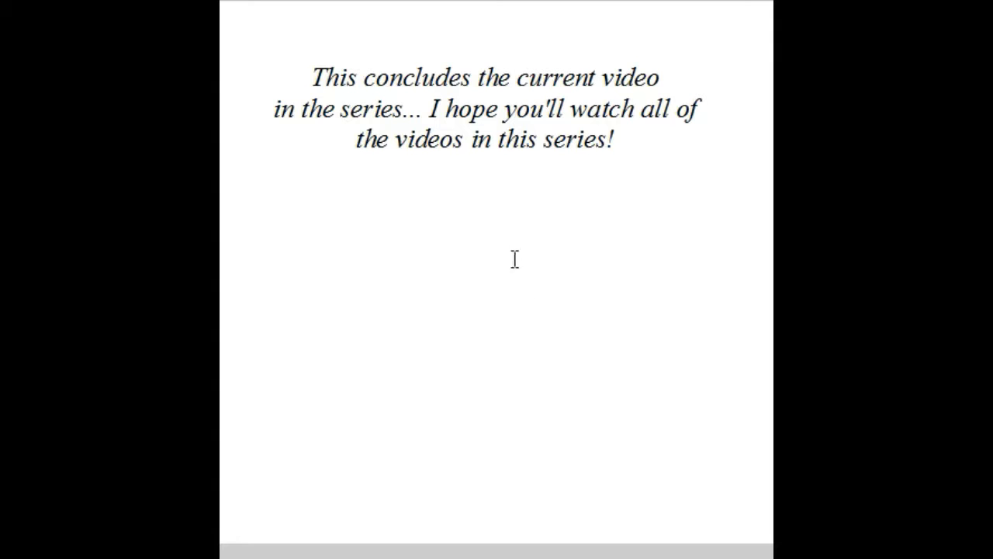
Add the line "The End" below the closing message in the document
{"action": "left_click", "coordinate": [507, 253]}
{"action": "type", "text": "The End"}
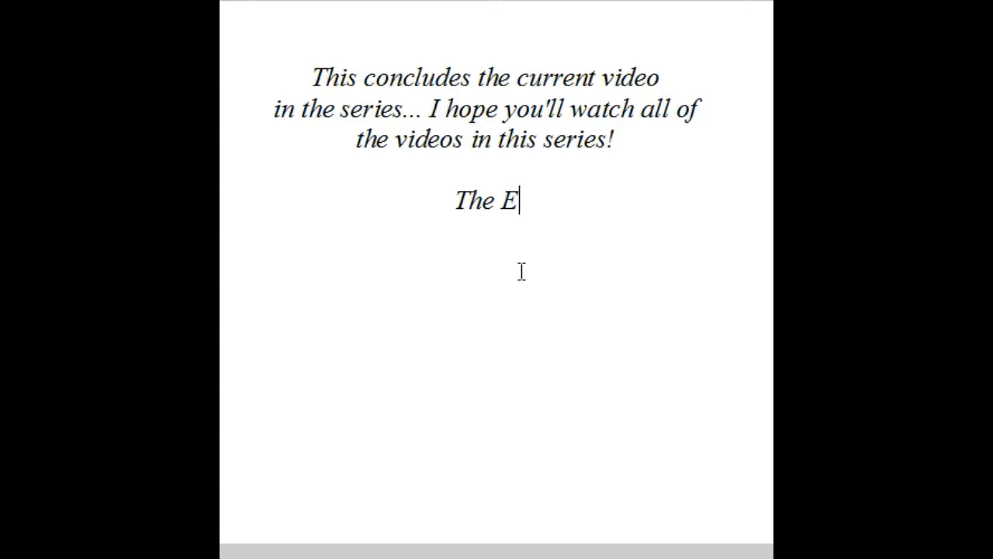